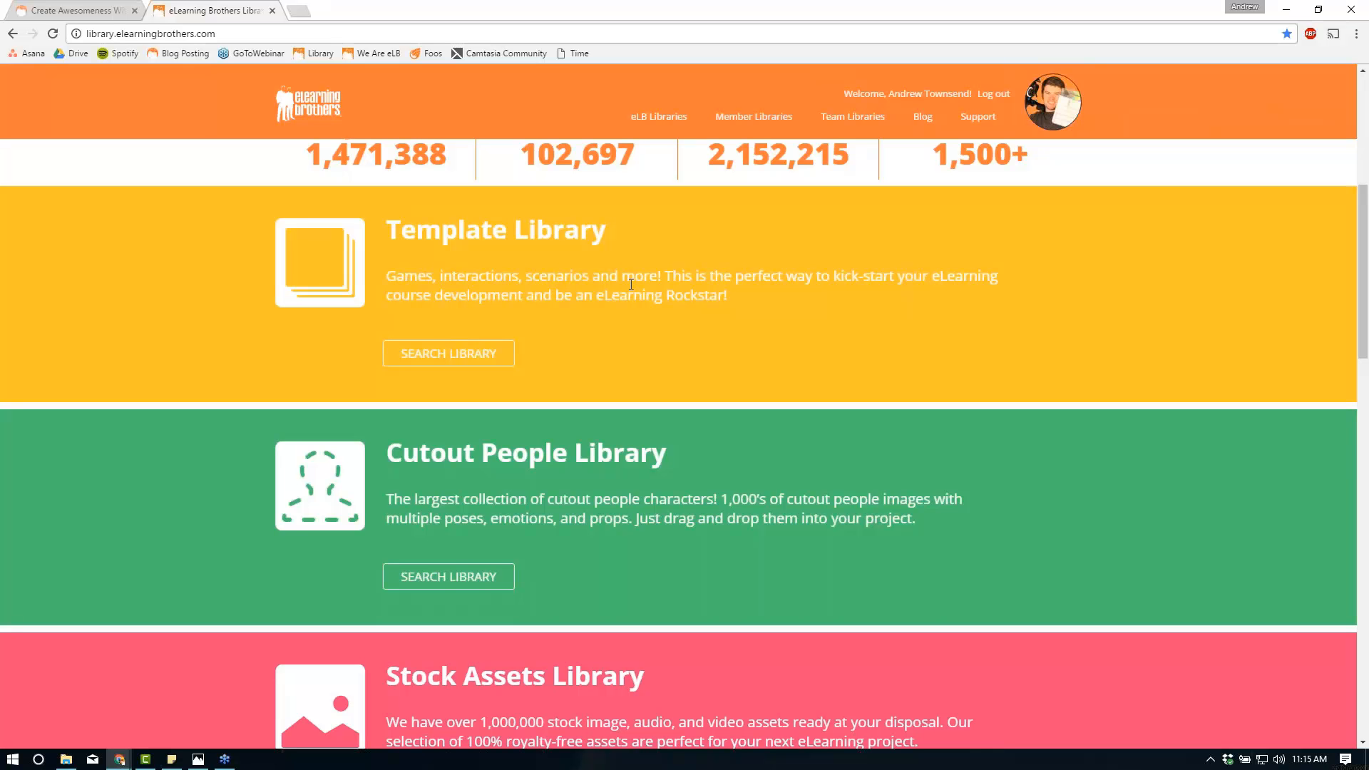
Open the Camtasia templates category of the eLB Template Library.
scroll(589, 364, "down", 2)
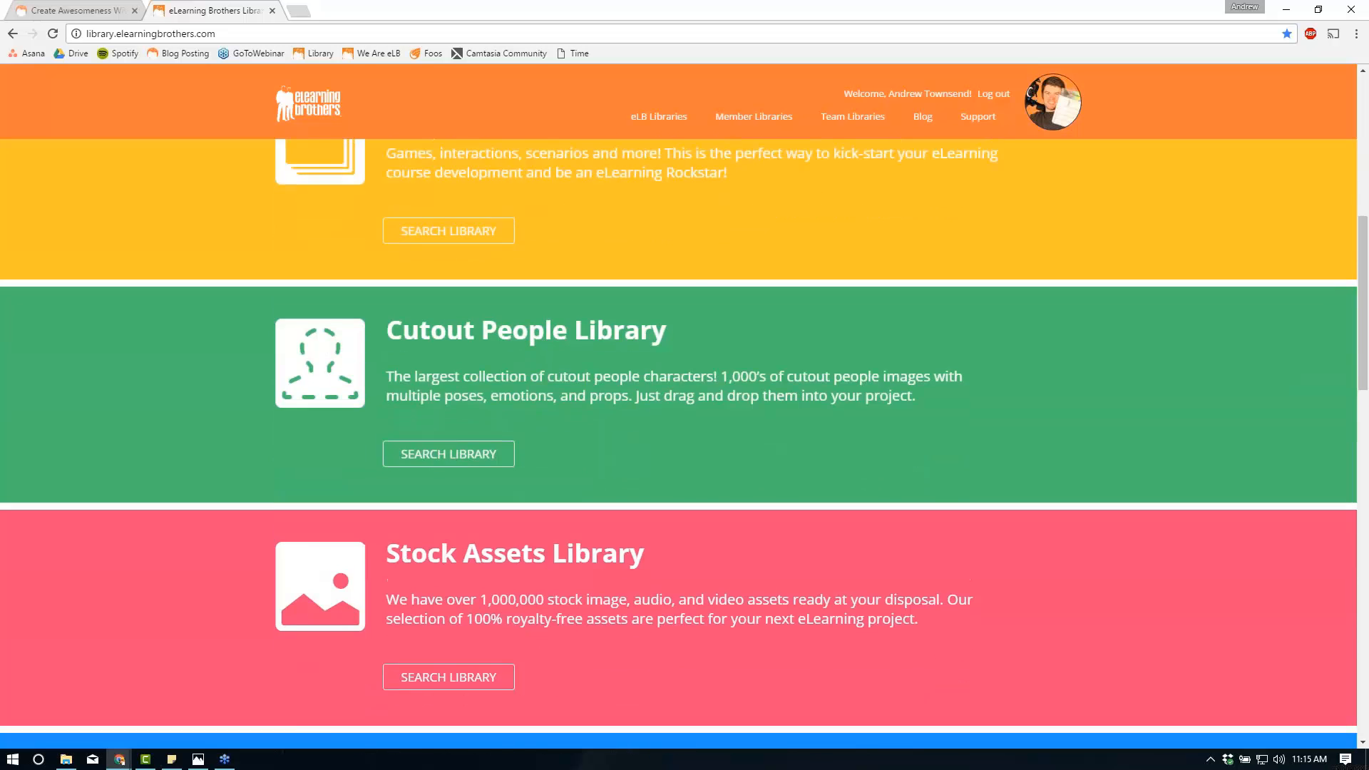
scroll(588, 364, "up", 8)
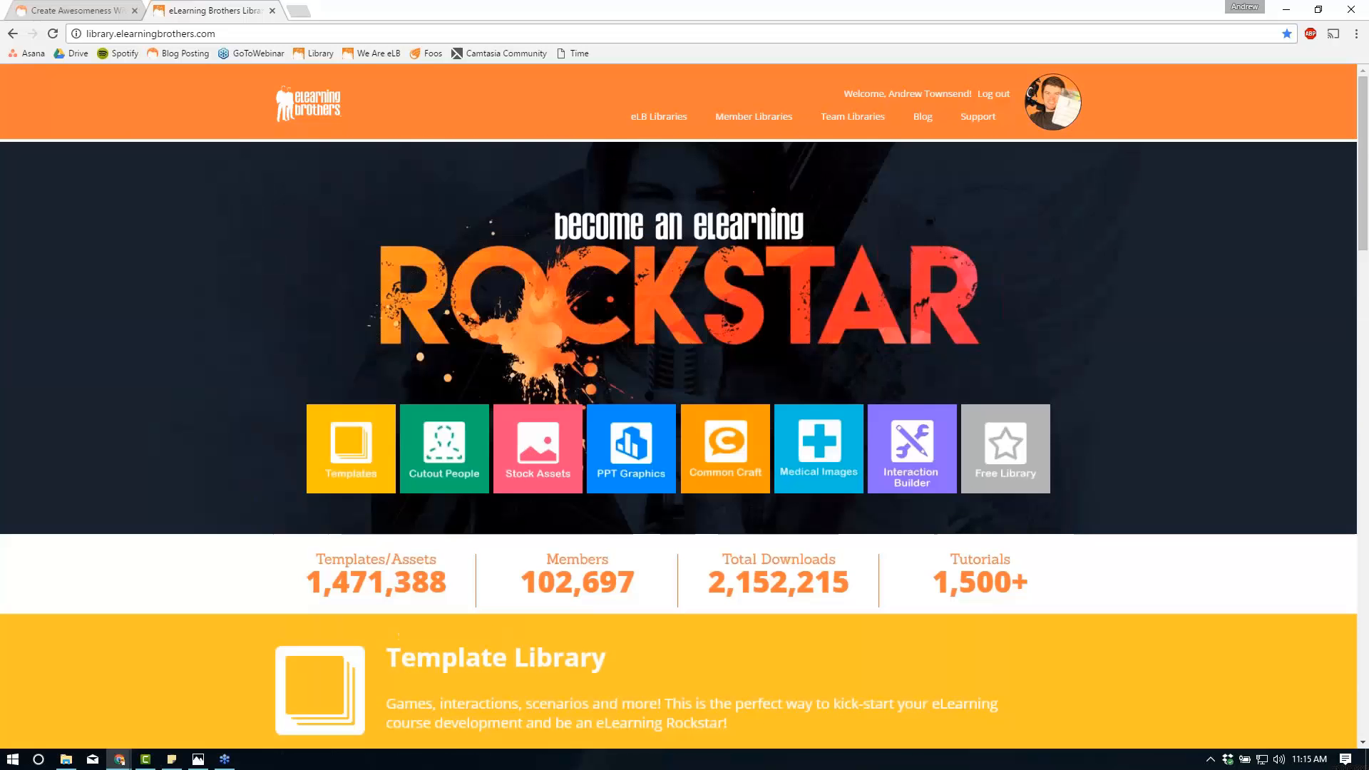
mouse_move(665, 123)
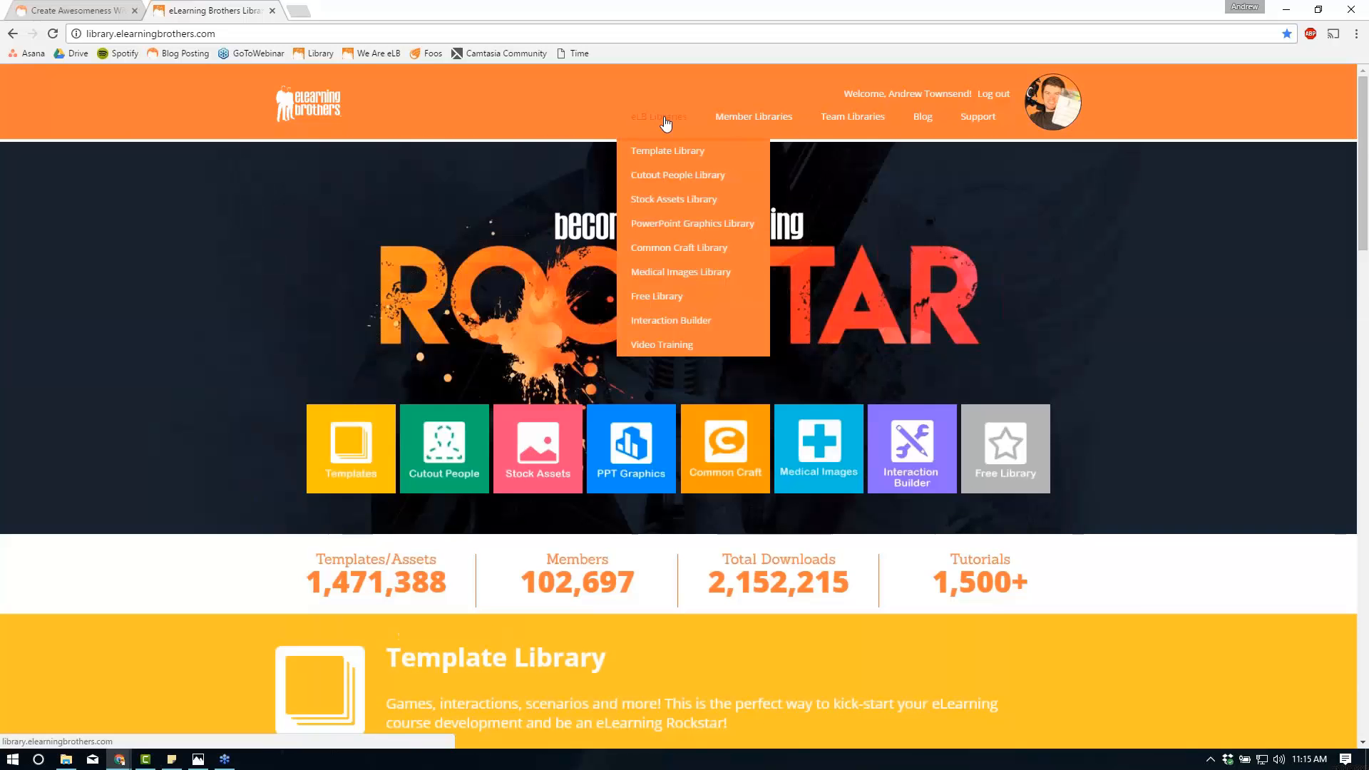
mouse_move(657, 152)
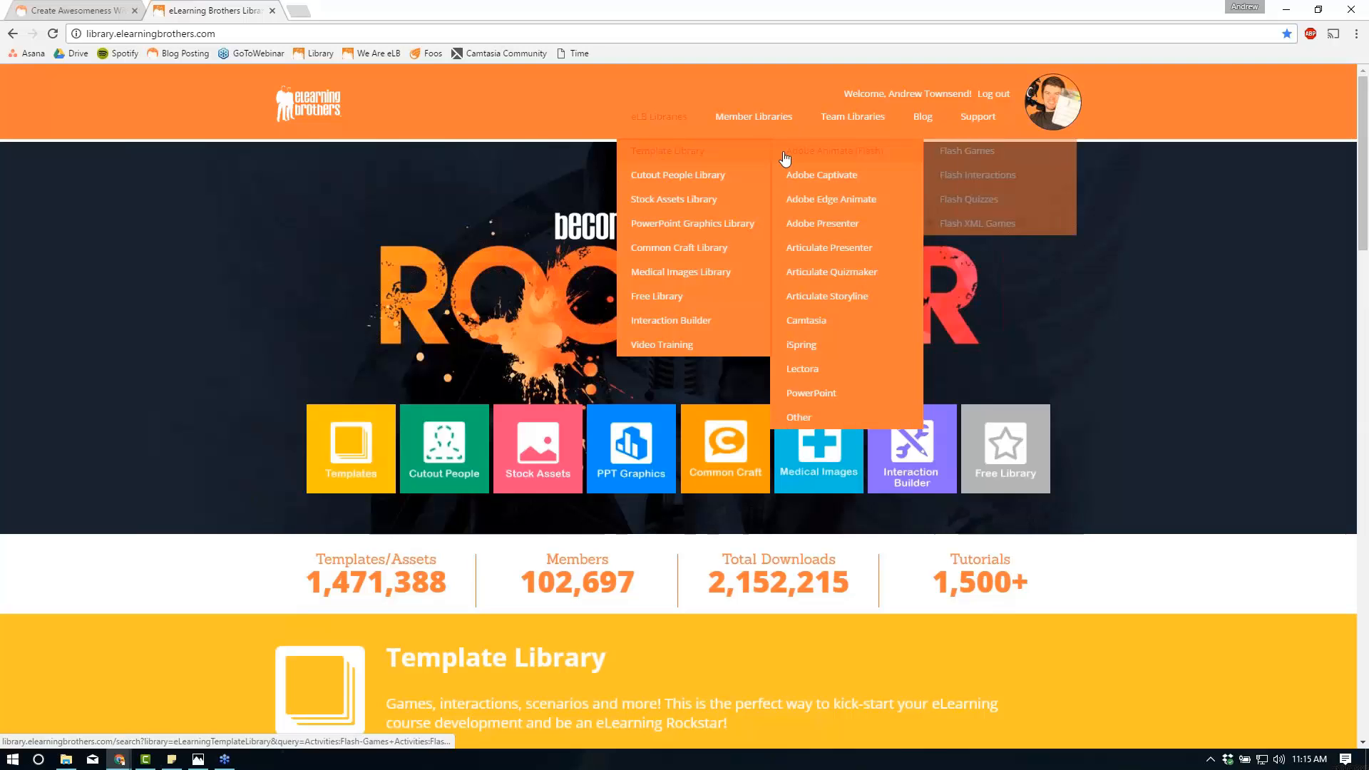
mouse_move(852, 325)
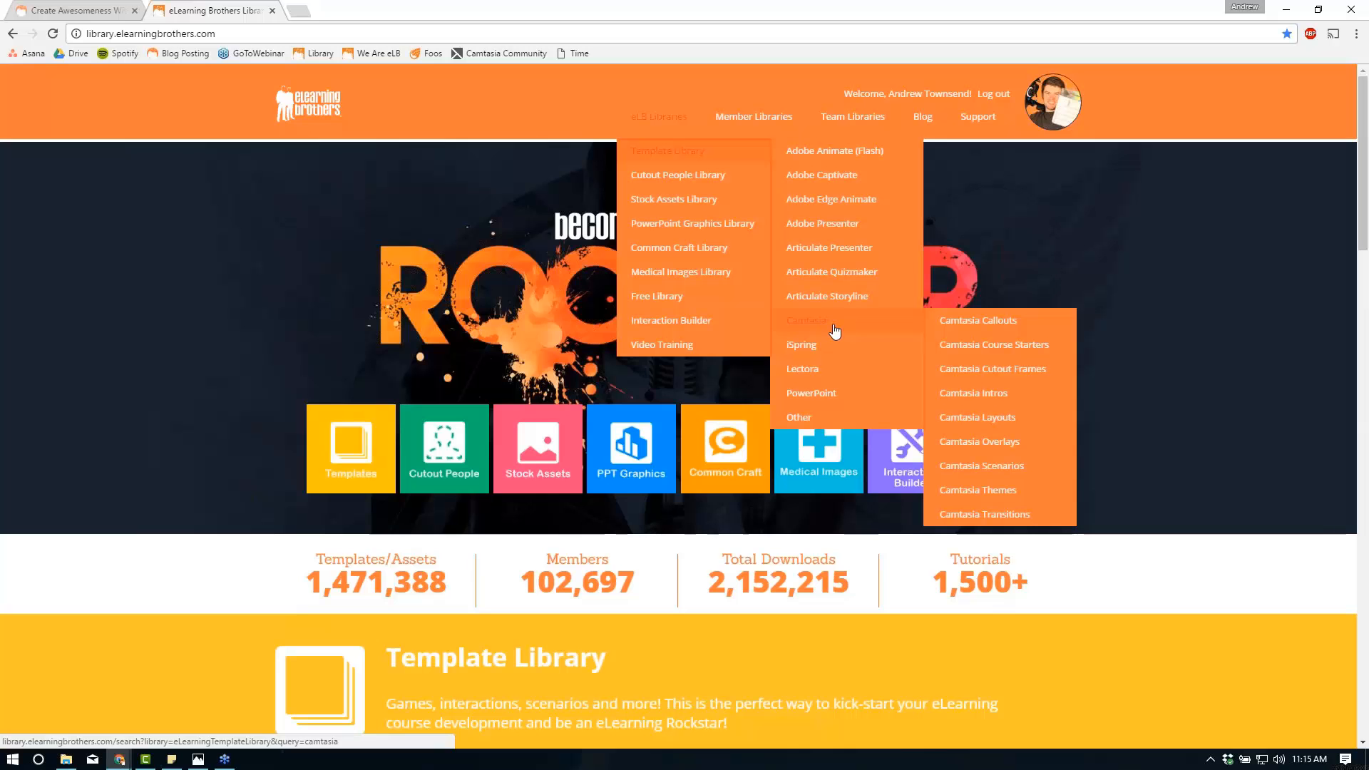
left_click(836, 331)
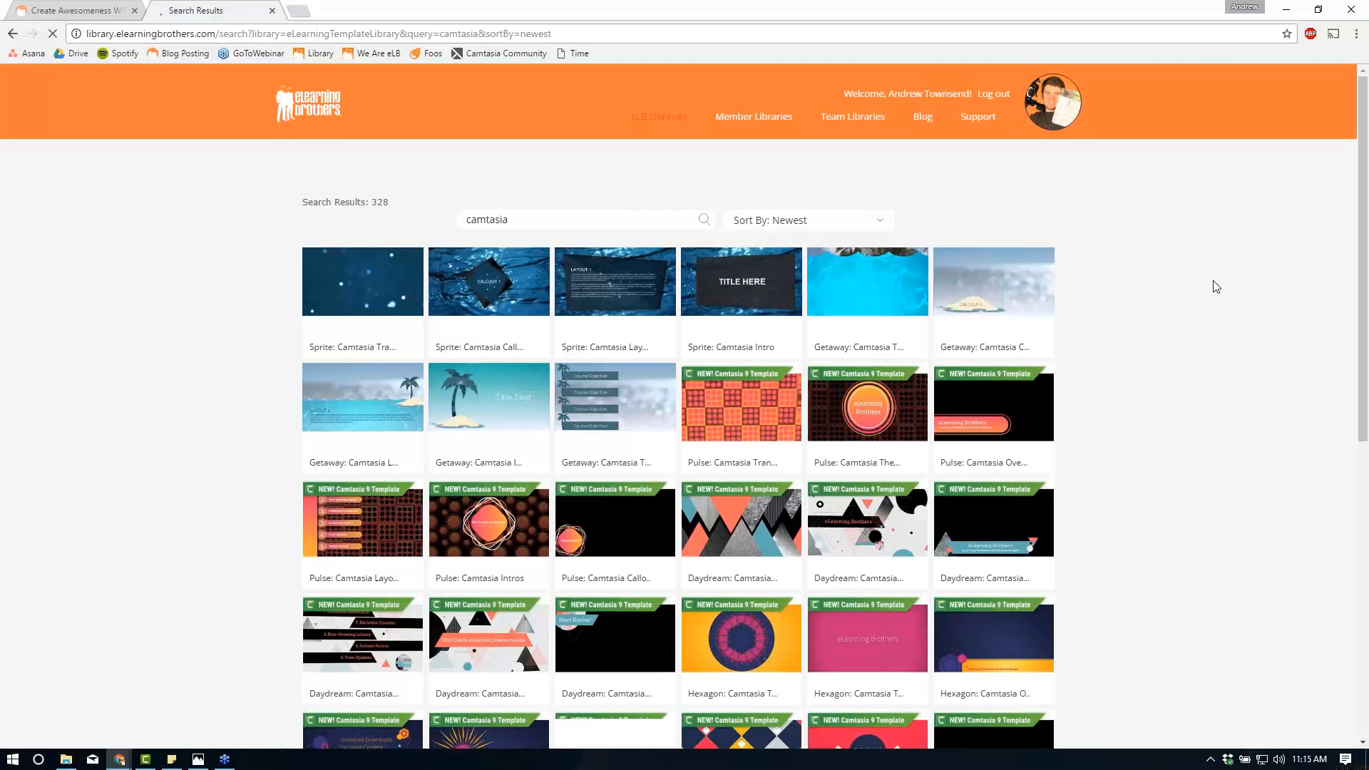
Browse the Camtasia template results and narrow them to the Camtasia Intros category.
scroll(1220, 293, "down", 3)
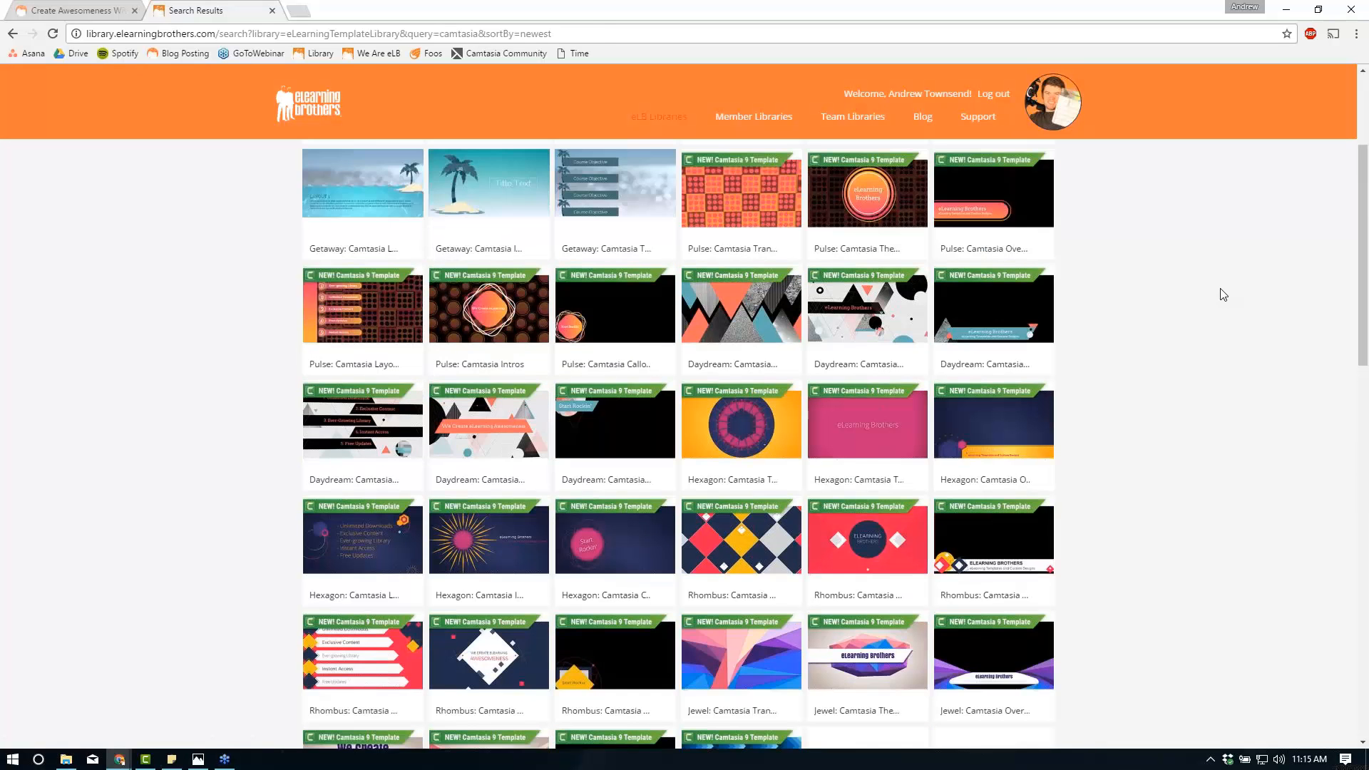
scroll(1224, 294, "down", 8)
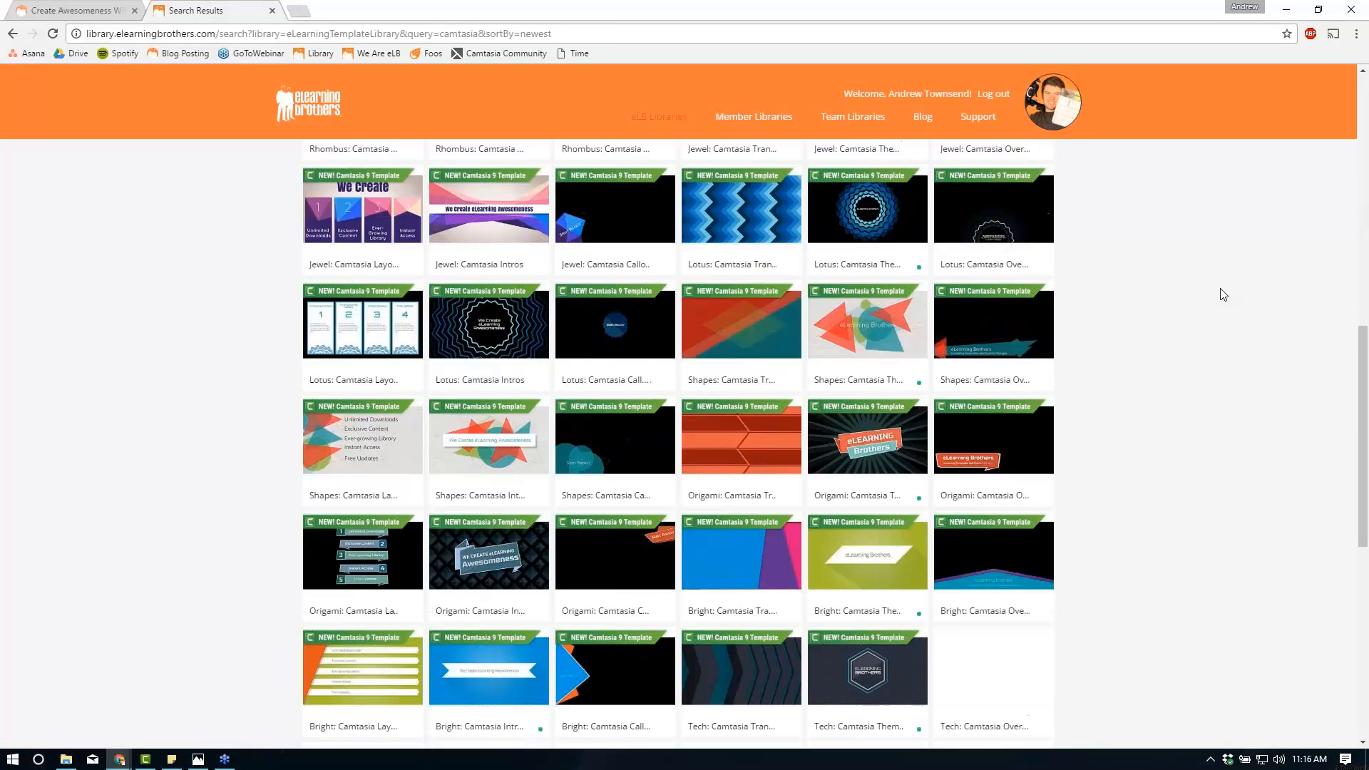
scroll(1224, 294, "down", 1)
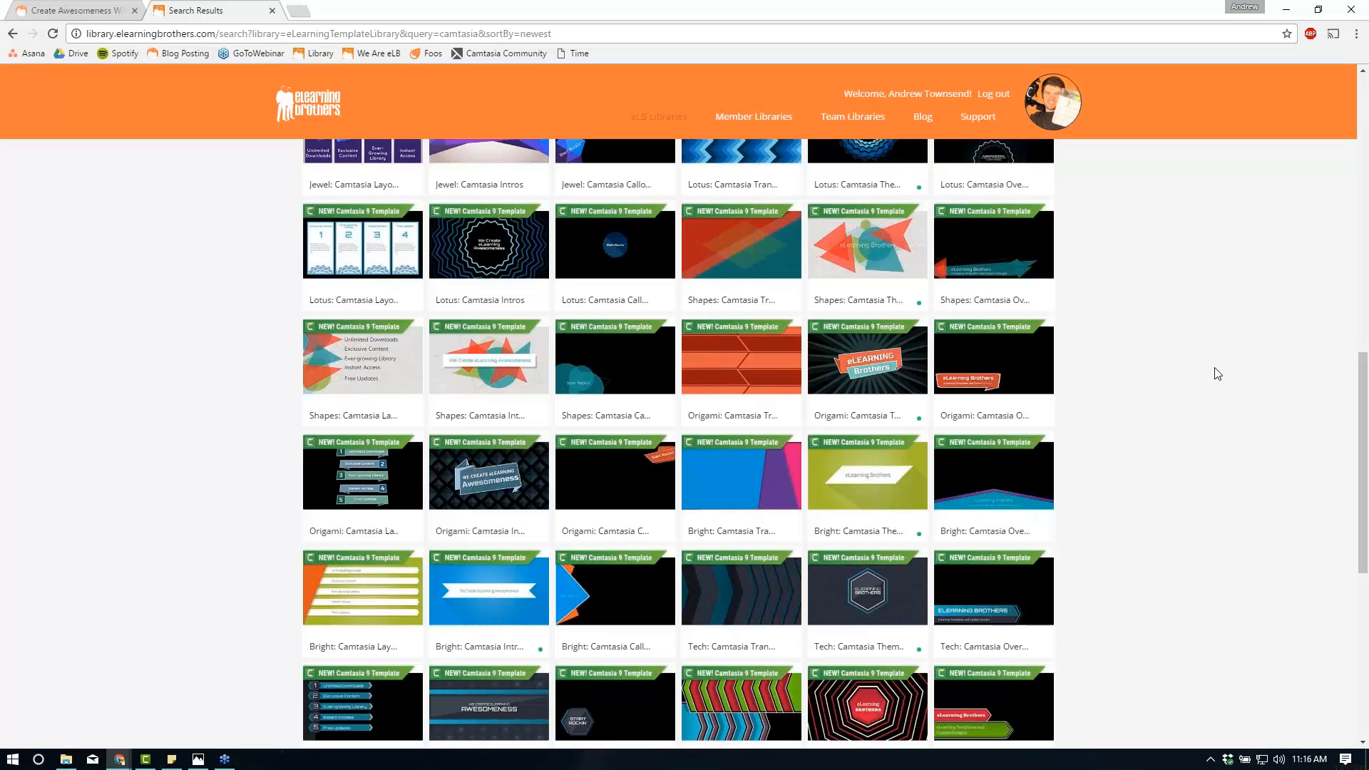
scroll(1226, 381, "up", 7)
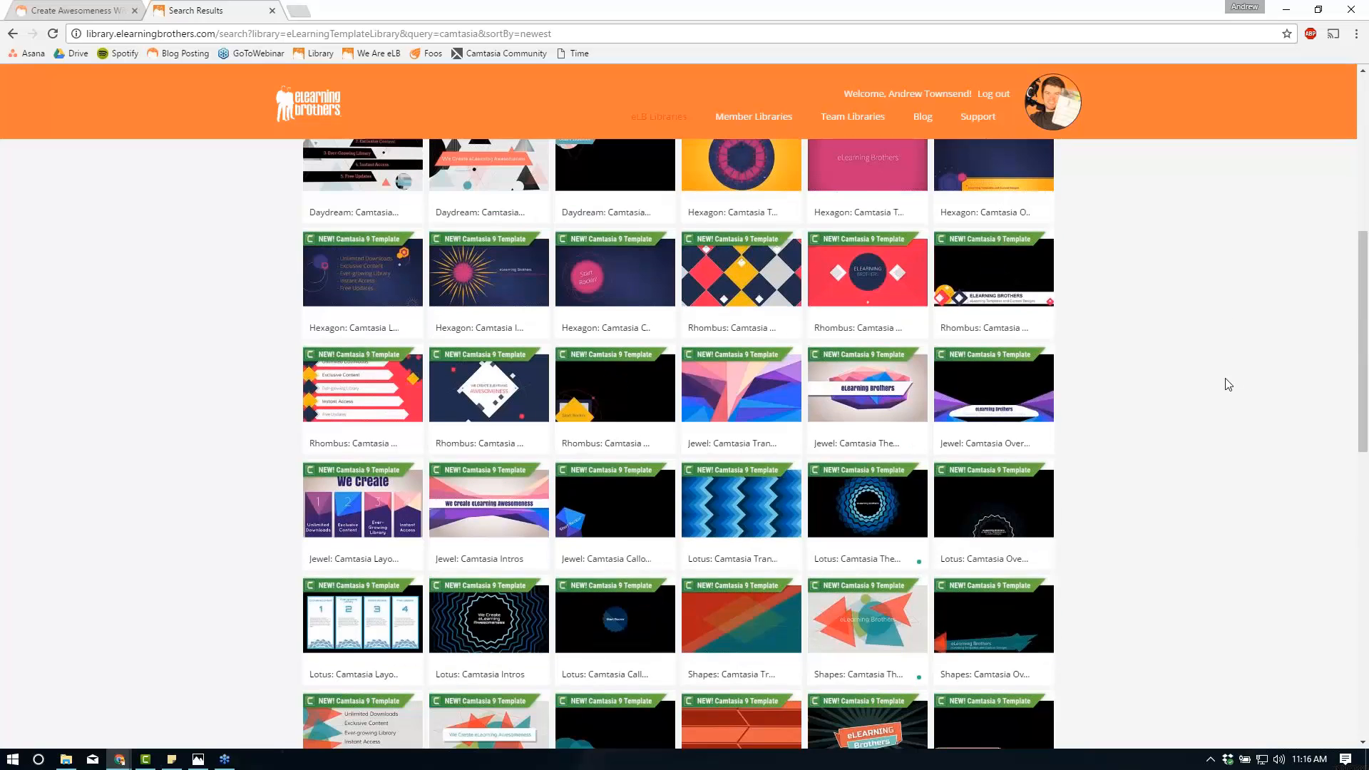
scroll(1228, 384, "up", 3)
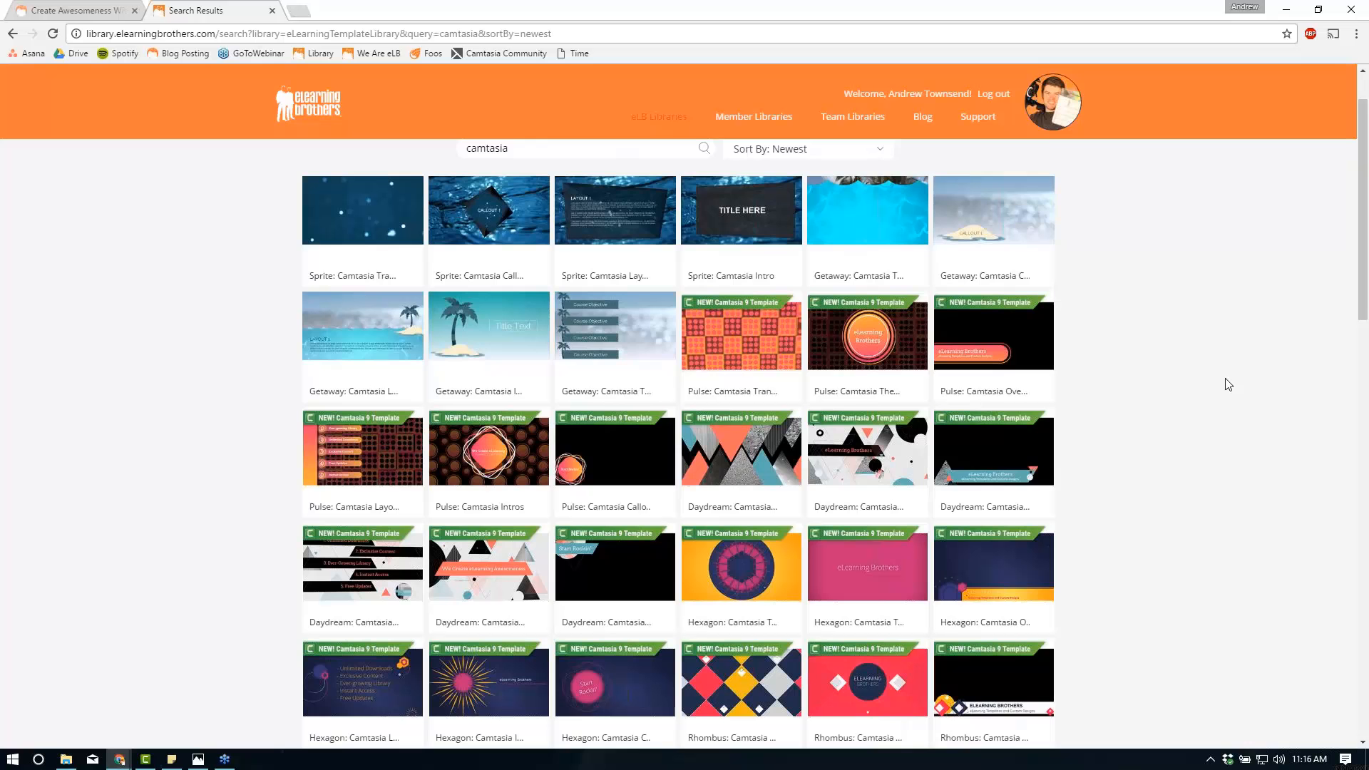
scroll(1228, 384, "up", 1)
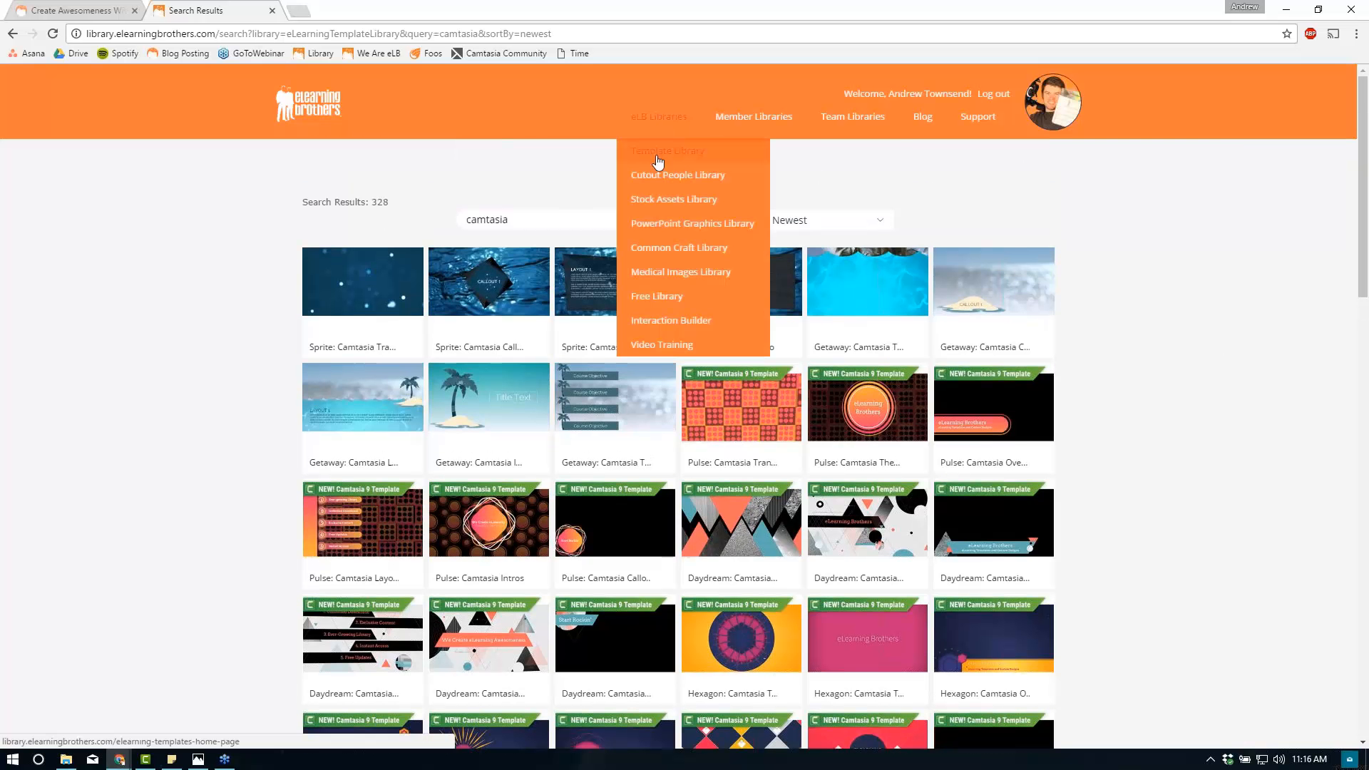
mouse_move(827, 324)
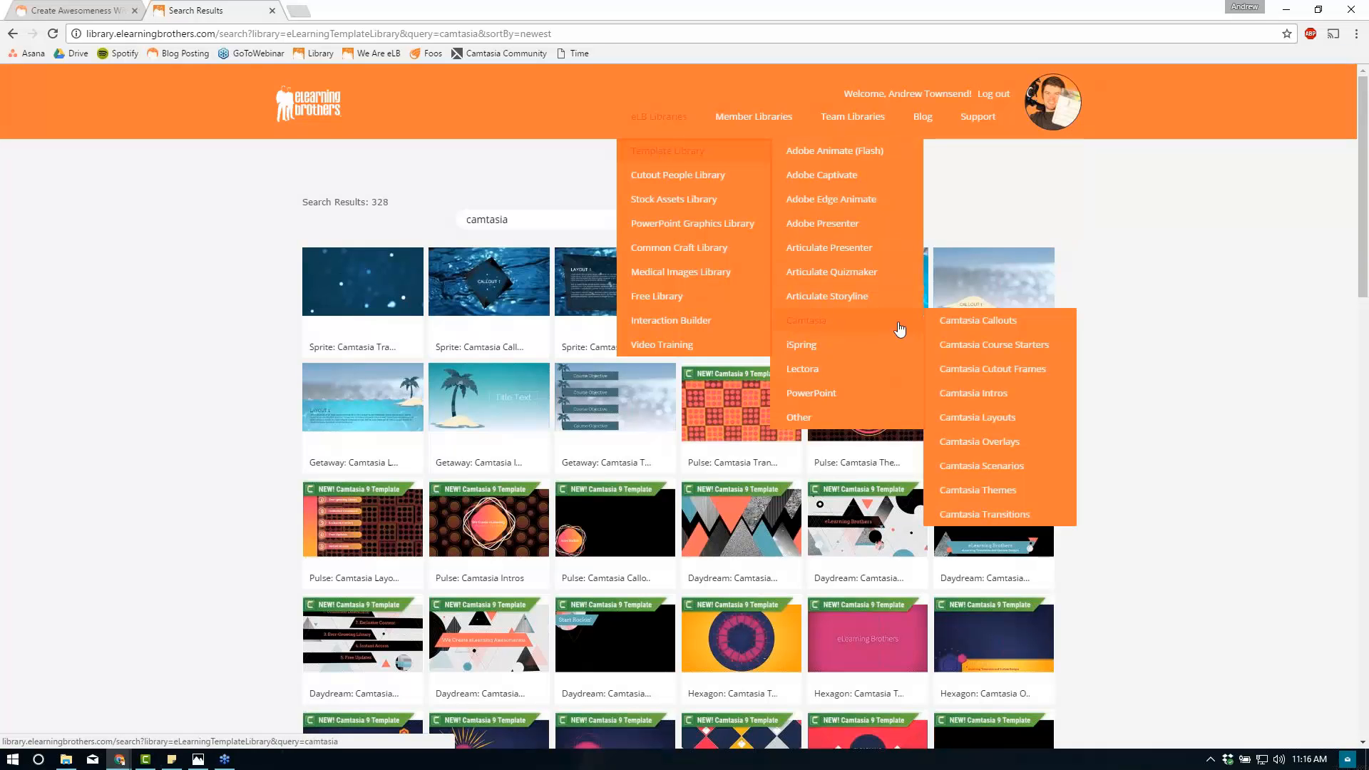
left_click(997, 395)
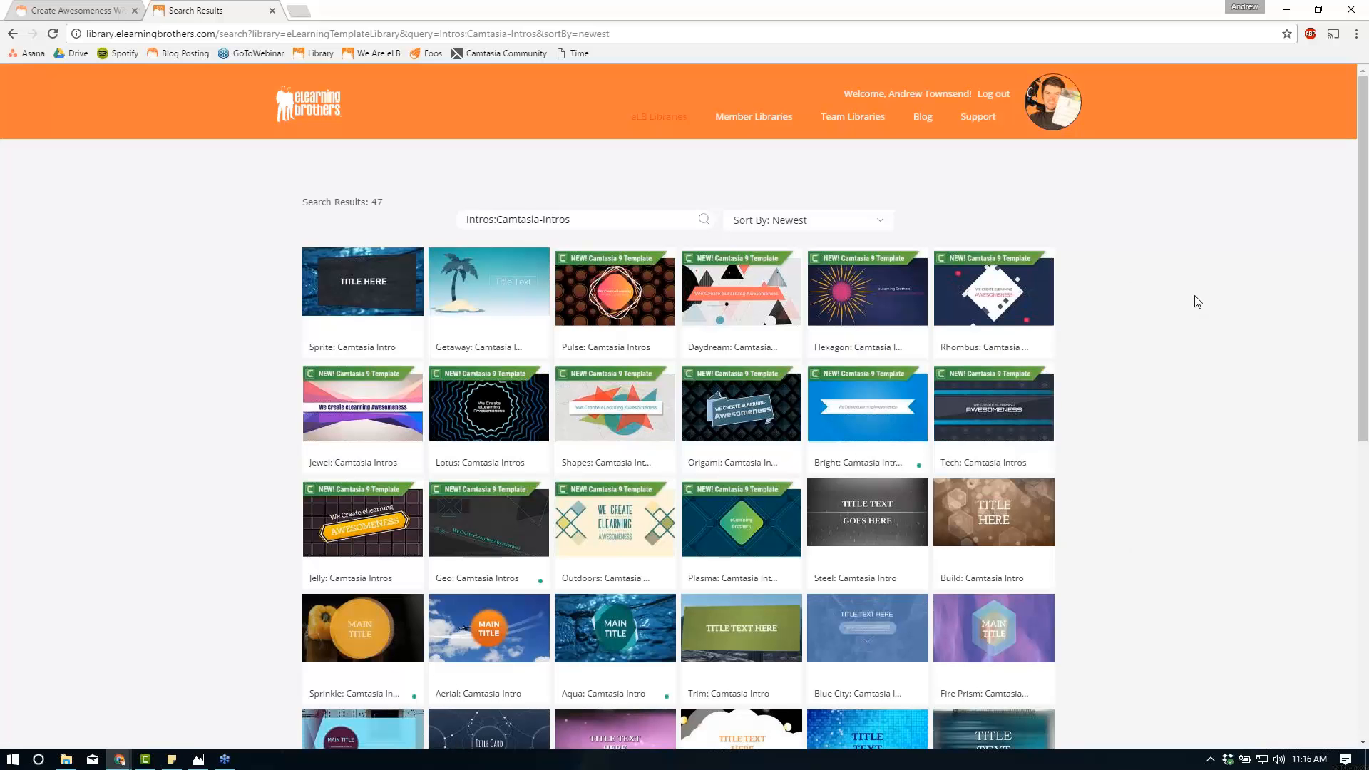
Open the product page of the Tech: Camtasia Intros template.
scroll(1198, 302, "down", 1)
mouse_move(974, 377)
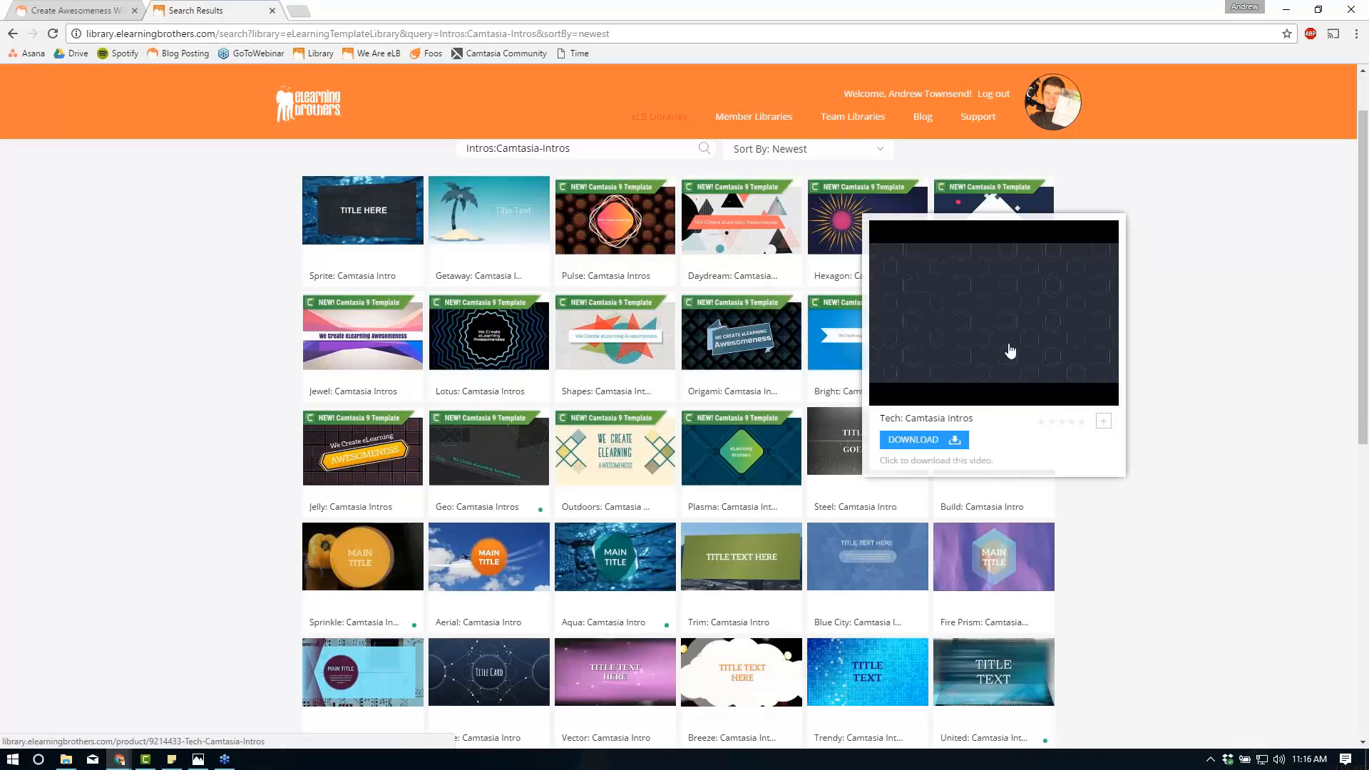
left_click(1011, 351)
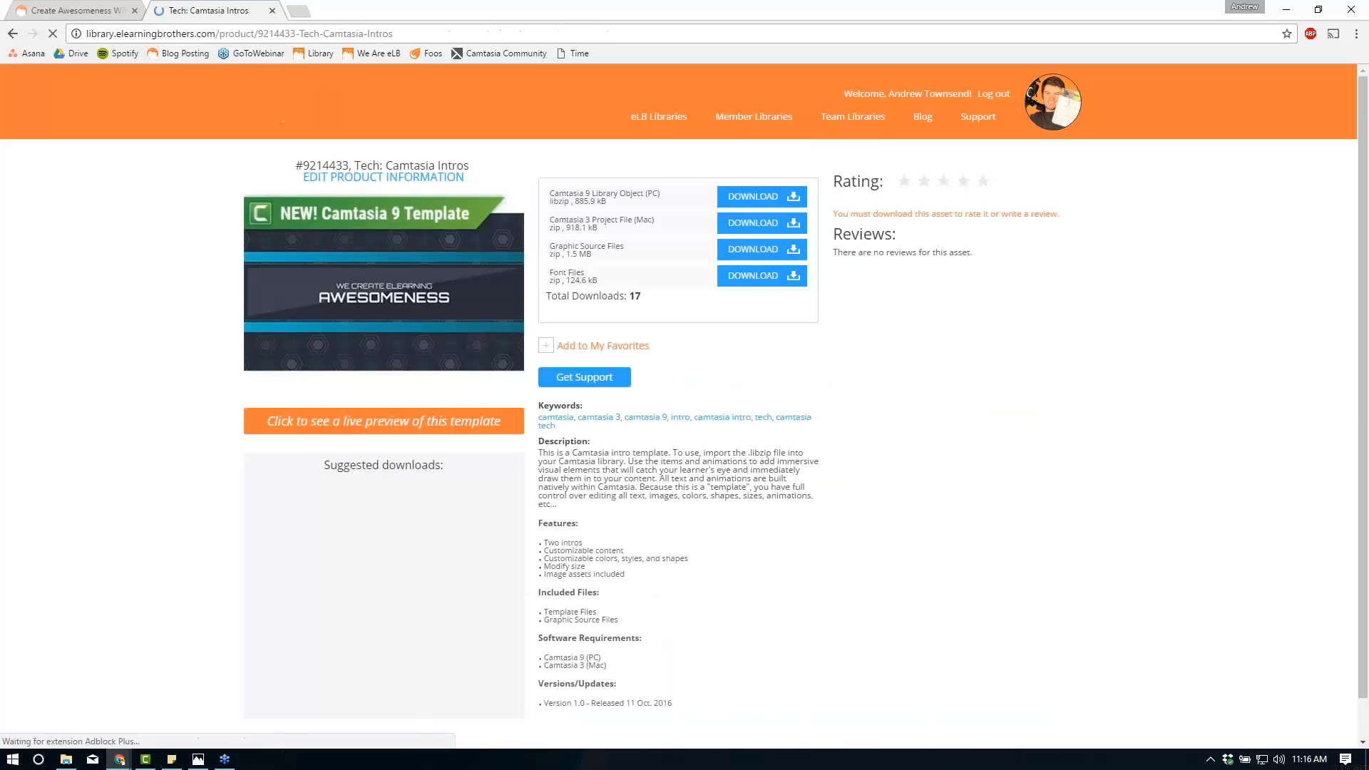
Play the live preview of the Tech intro template, pausing on each of its two intros, and close the preview.
left_click(379, 312)
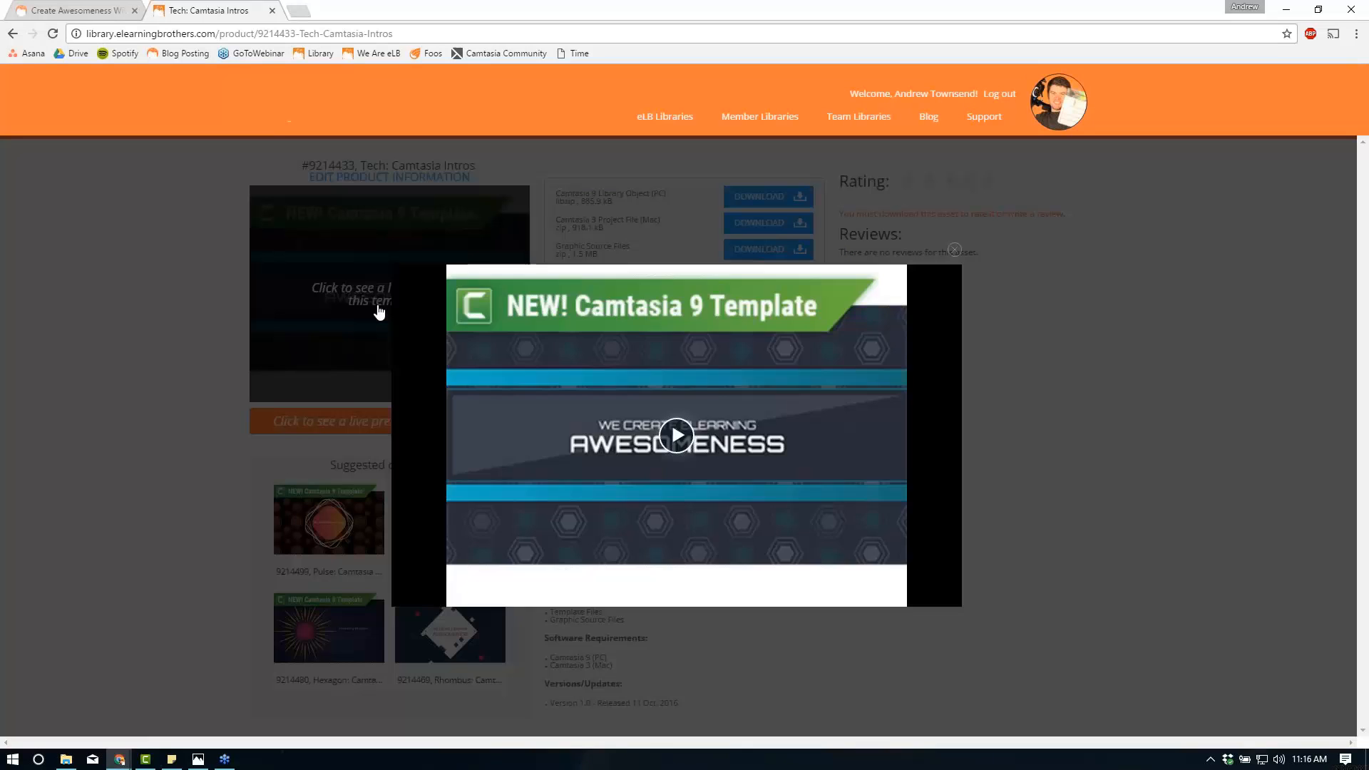
left_click(676, 436)
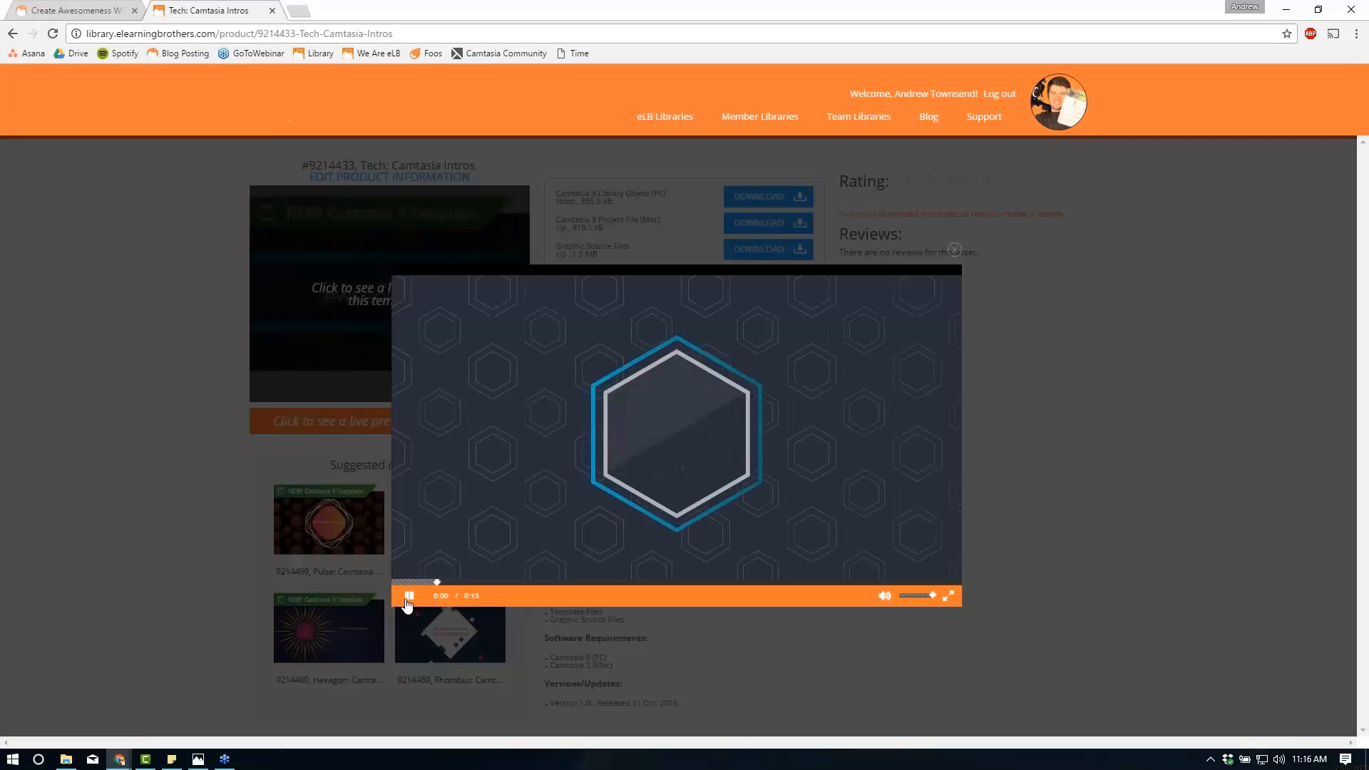
left_click(409, 596)
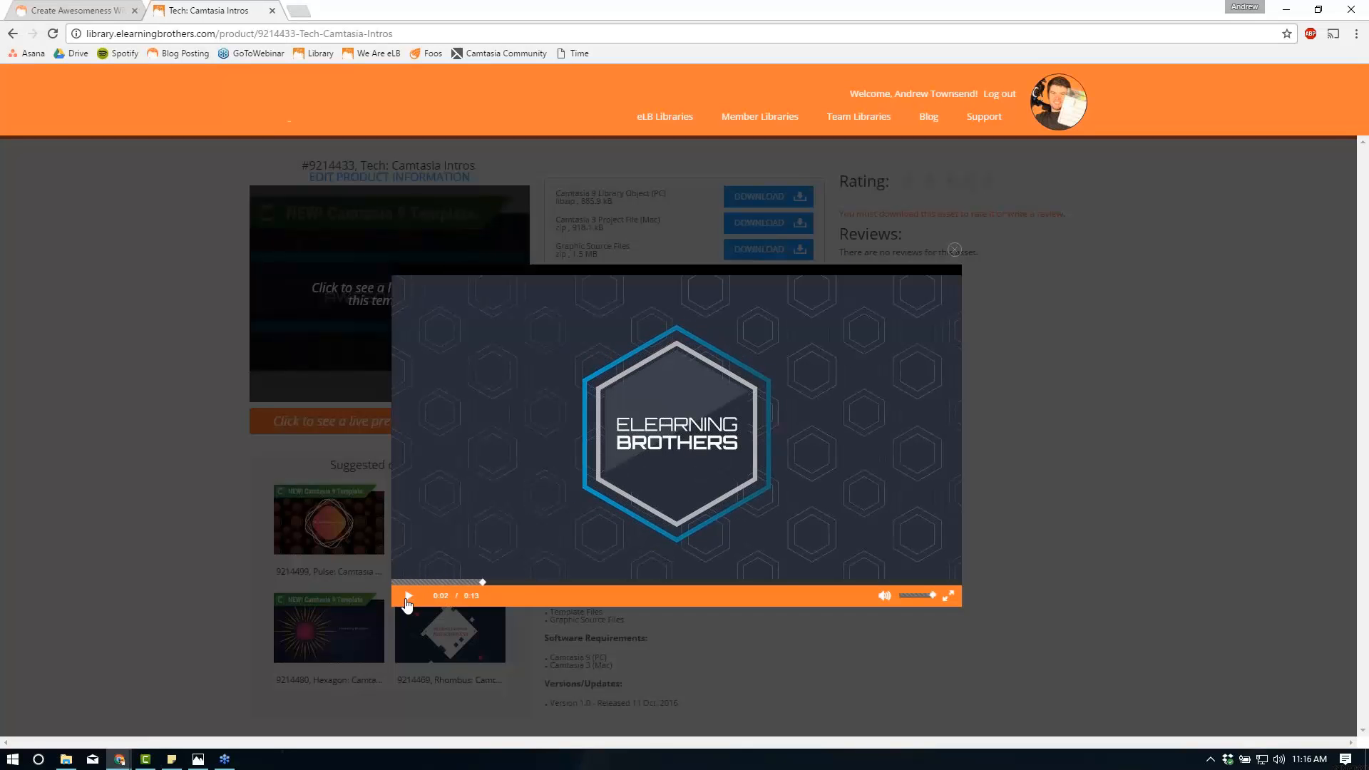
left_click(406, 599)
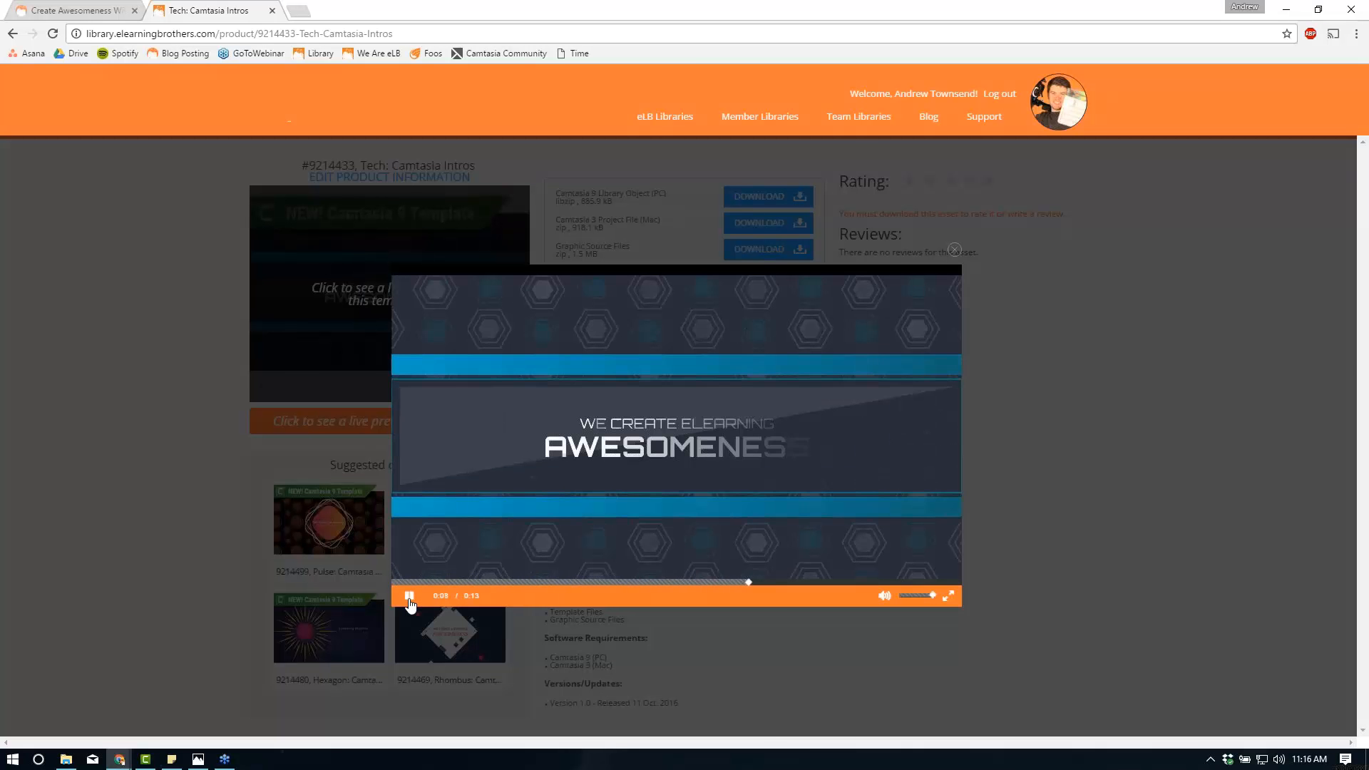
left_click(408, 598)
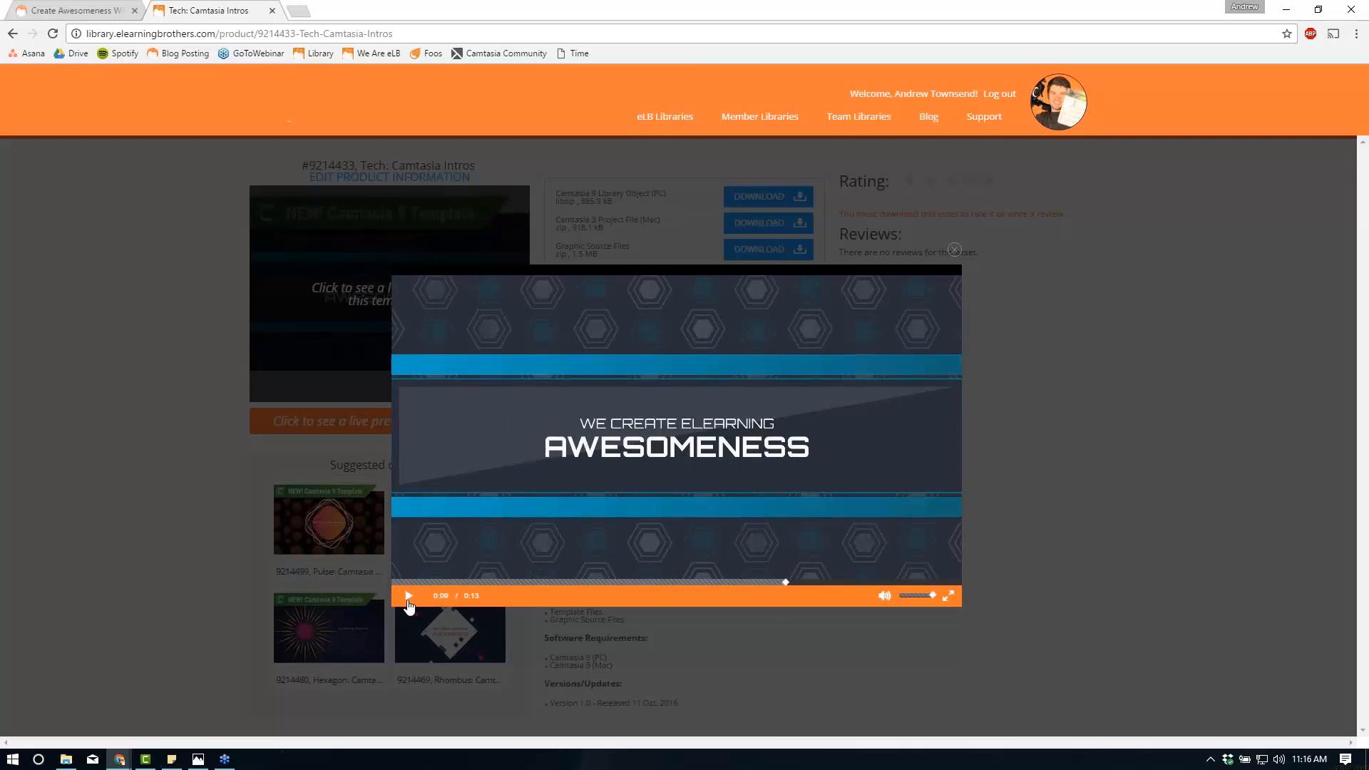
left_click(954, 251)
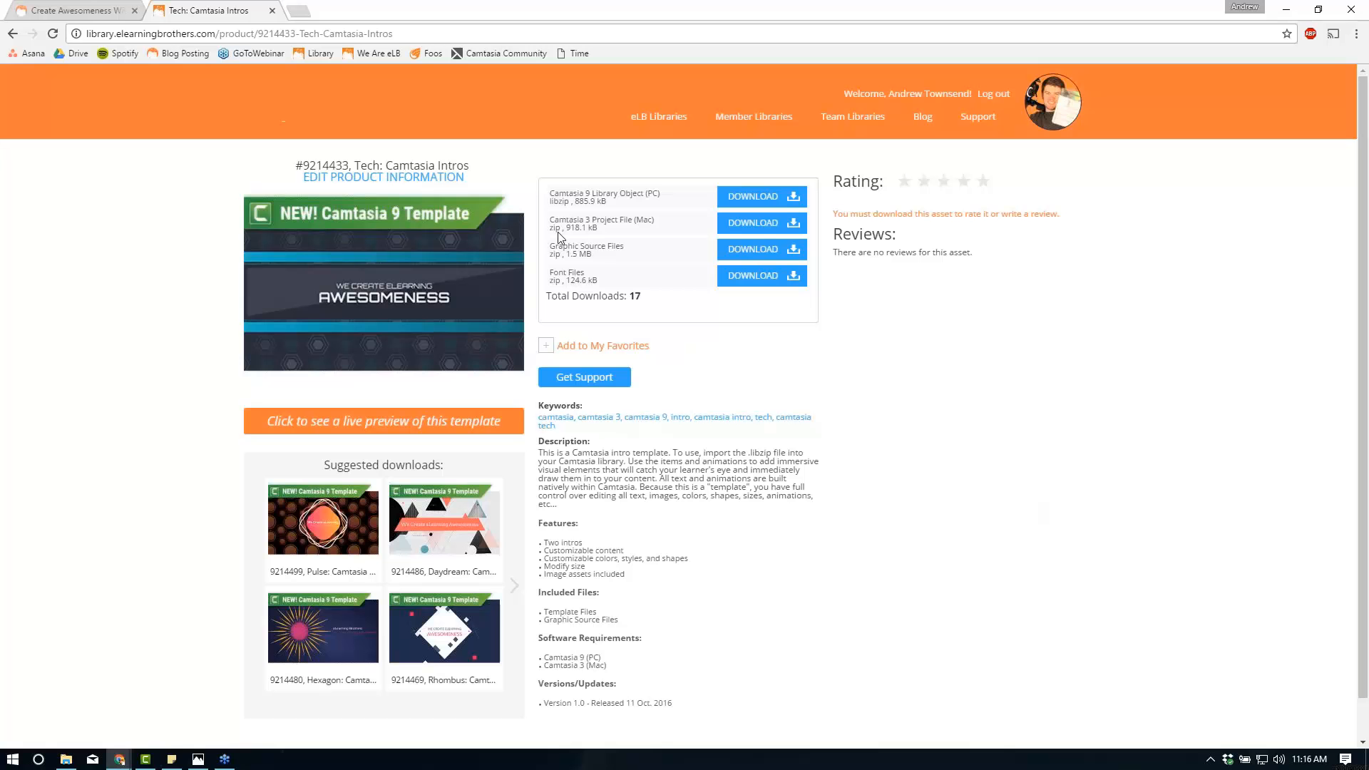
Switch to Camtasia and expand the Theme - Tech folder in the Library to show its assets.
left_click_drag(661, 193, 649, 197)
left_click(649, 197)
left_click(147, 764)
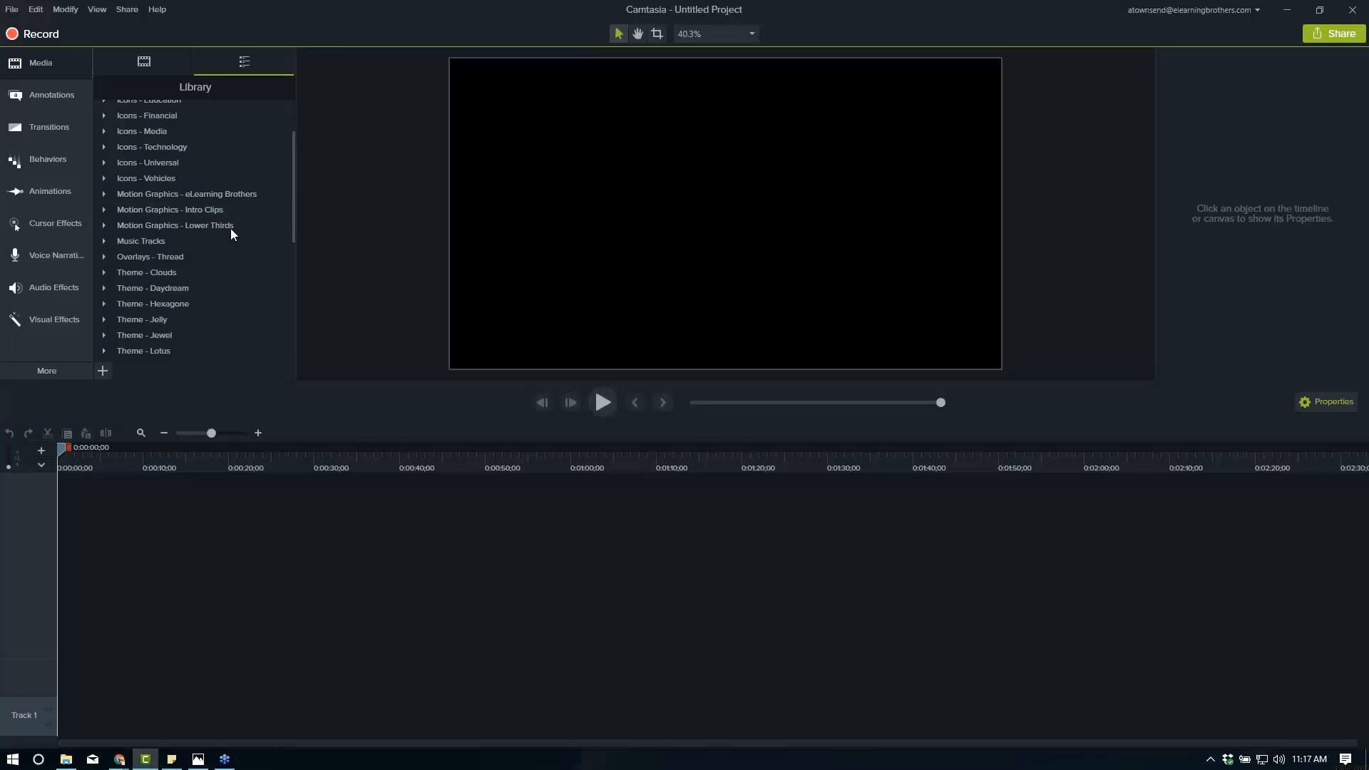
left_click_drag(293, 187, 284, 243)
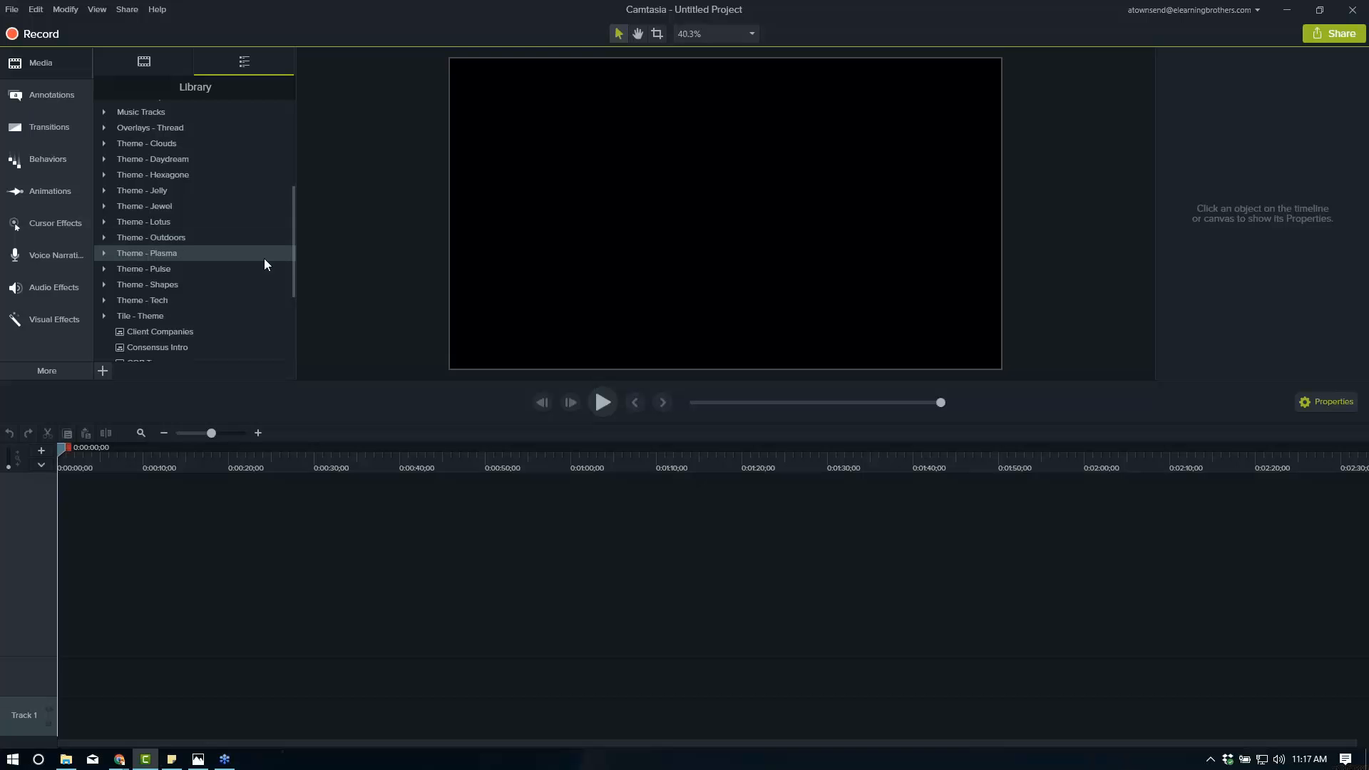
left_click(103, 301)
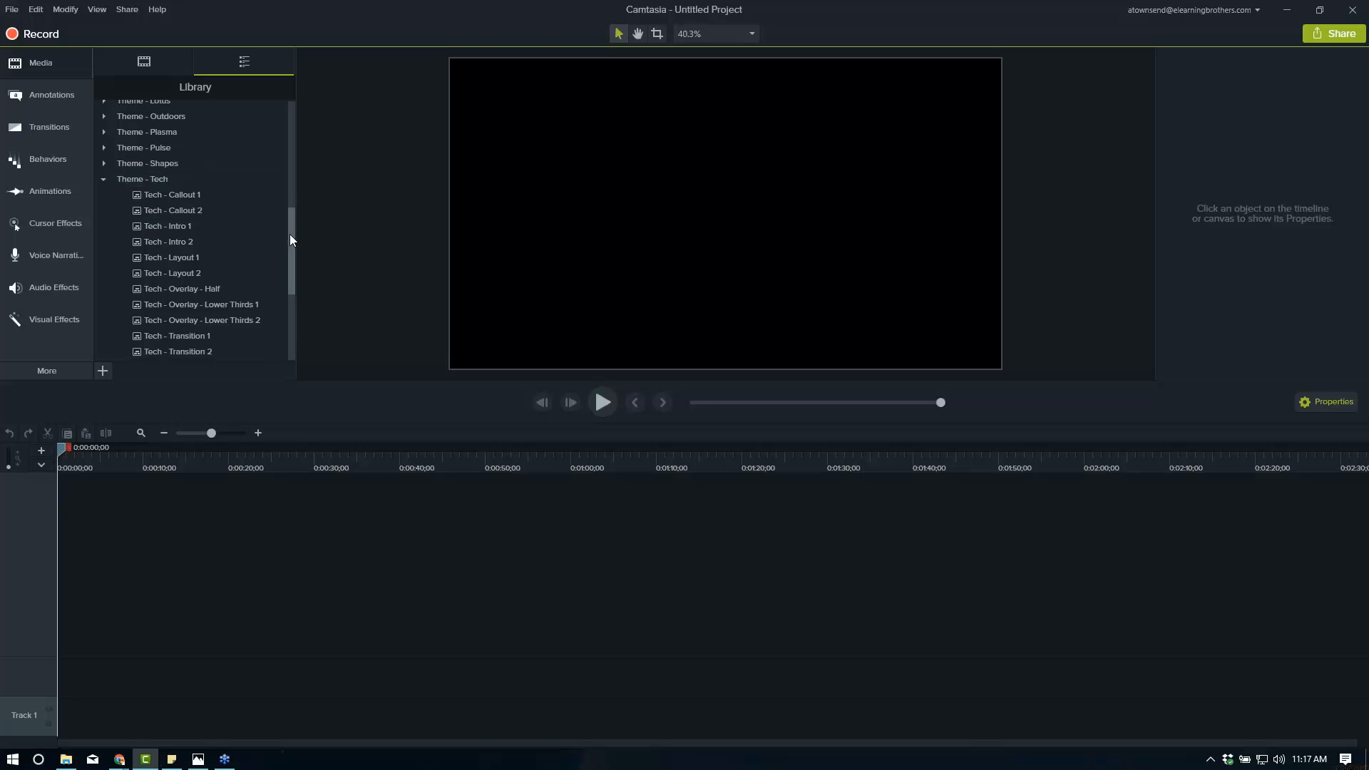
left_click_drag(289, 234, 289, 245)
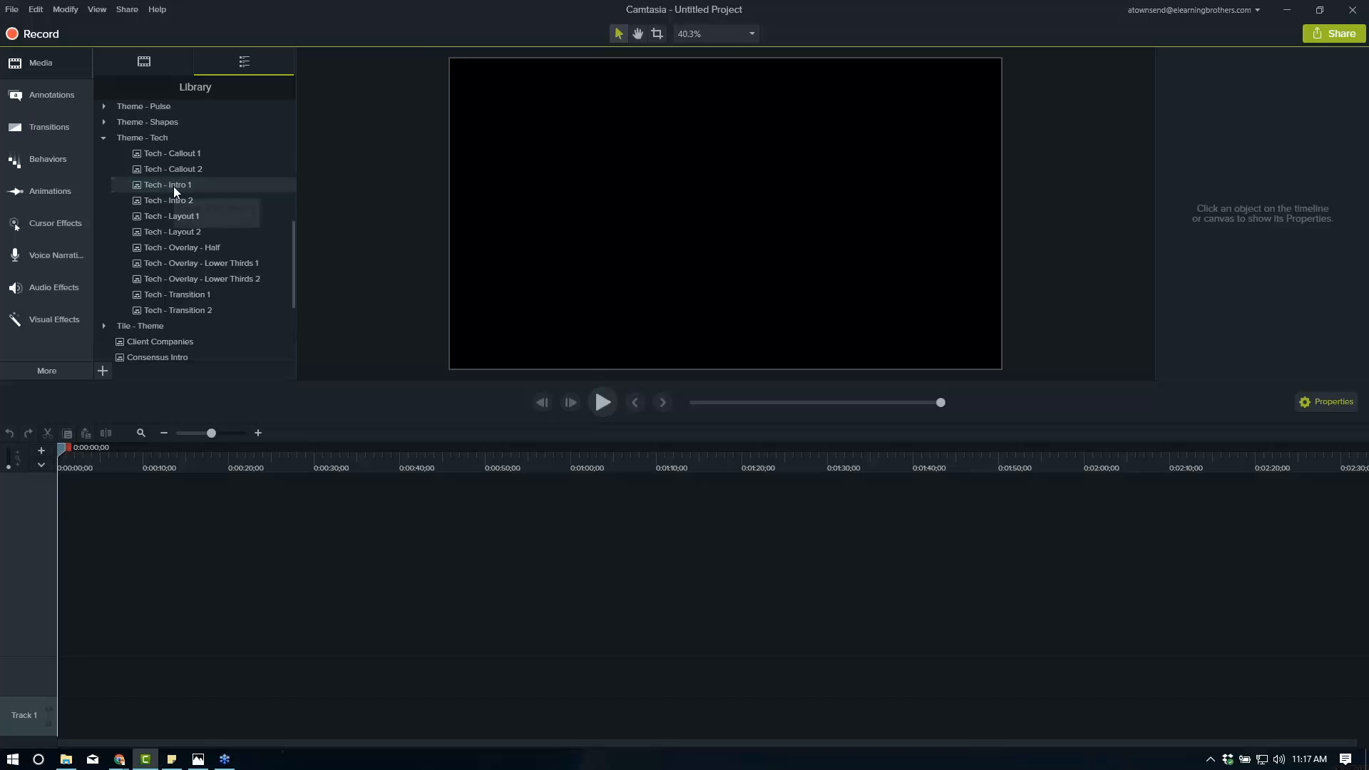
Add Tech - Intro 1 to Track 1, move the playhead to 0:00:08;00 and ungroup the clip.
left_click_drag(173, 186, 95, 721)
left_click_drag(106, 469, 126, 469)
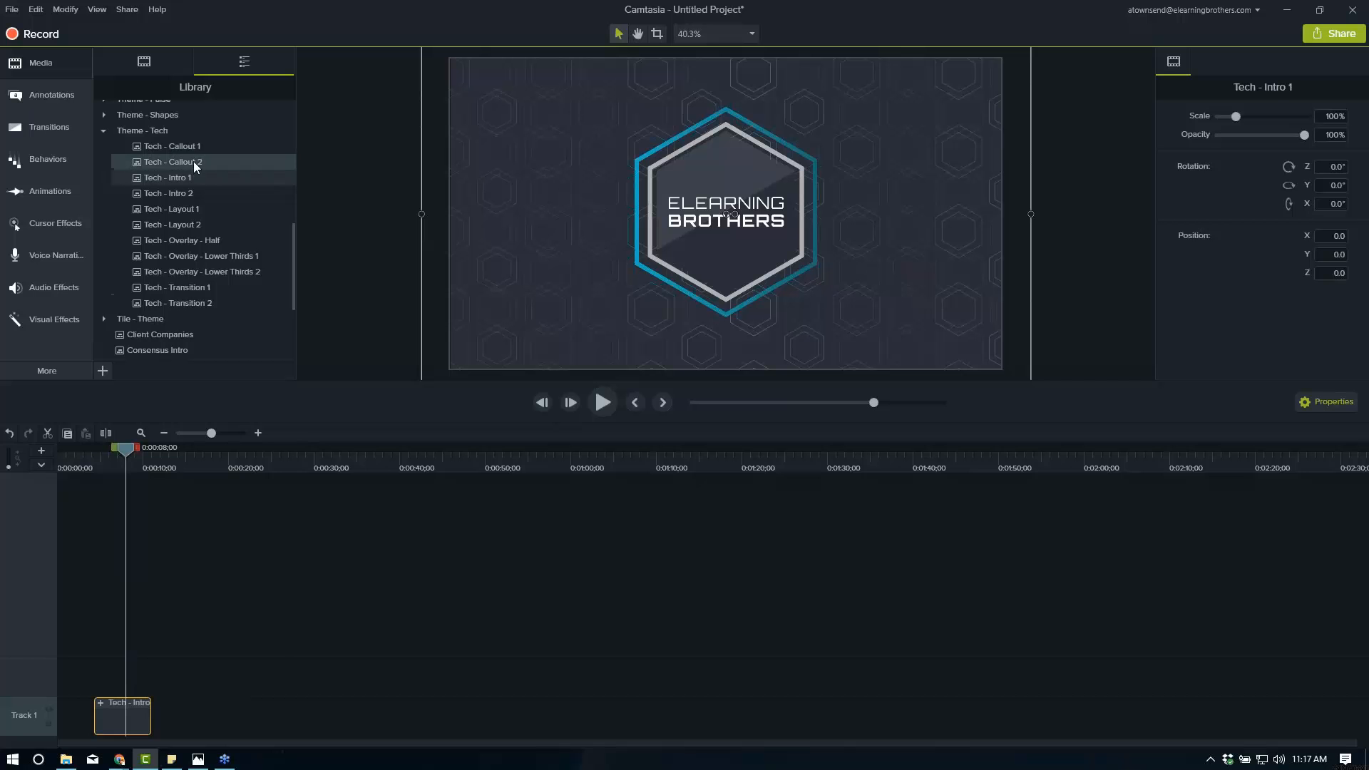
right_click(114, 722)
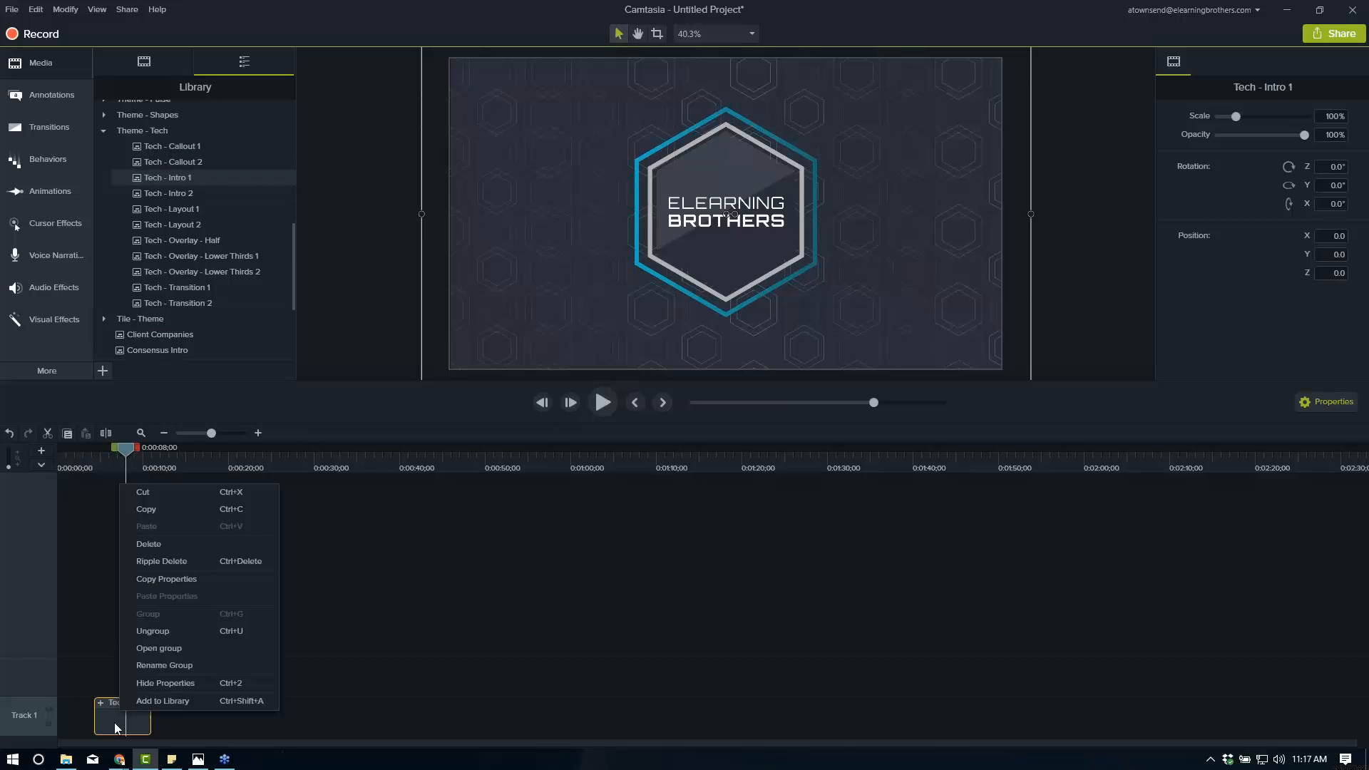
left_click(150, 632)
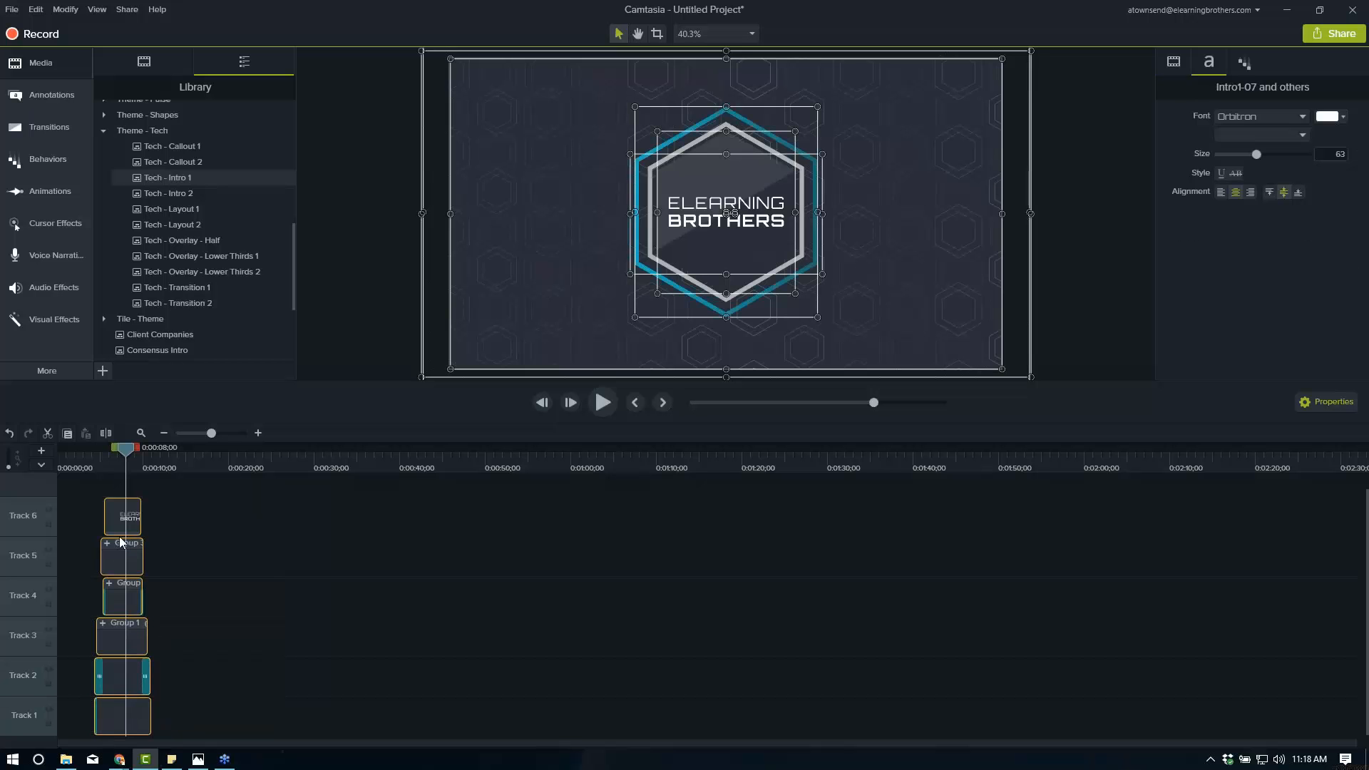
With the playhead at 0:00:07;07, recolour the ELEARNING BROTHERS text callout on Track 6 orange and set its size to 66.
left_click_drag(110, 461, 119, 585)
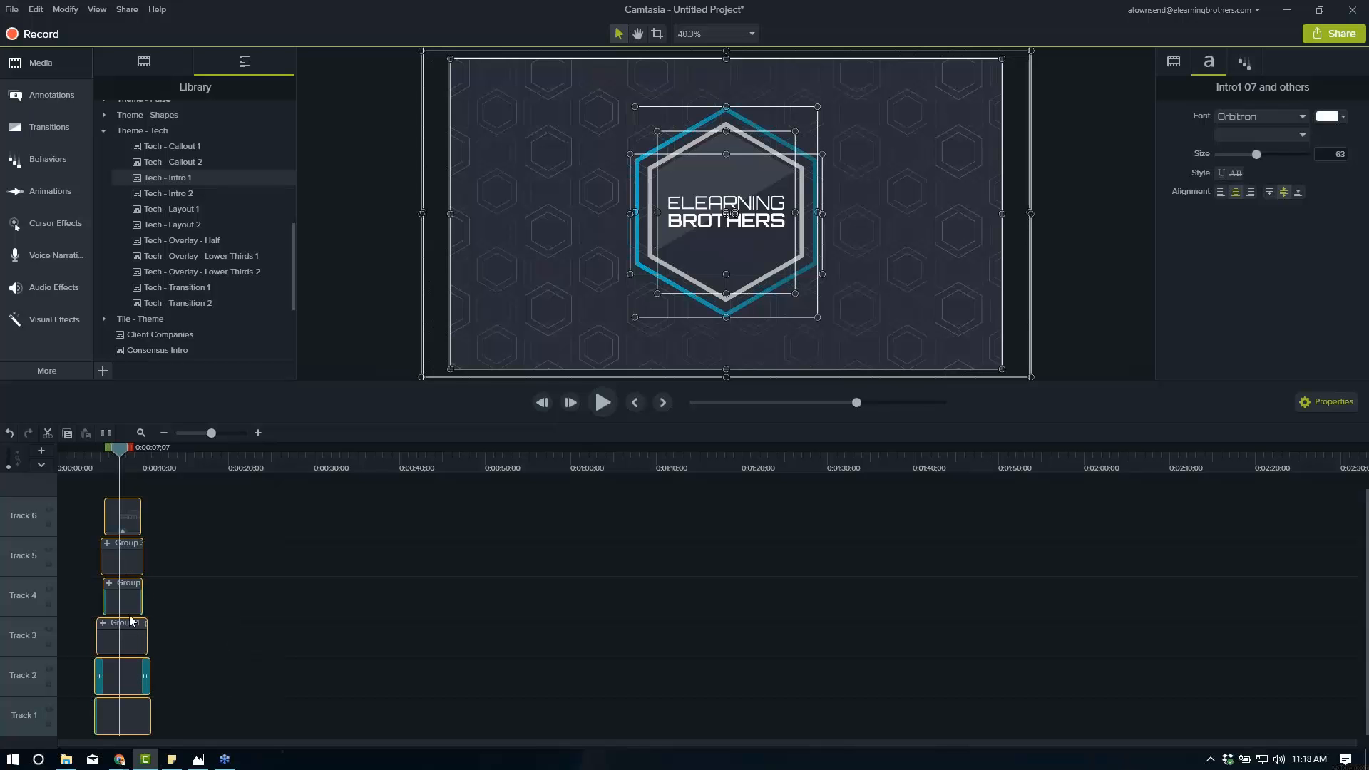
left_click(123, 563)
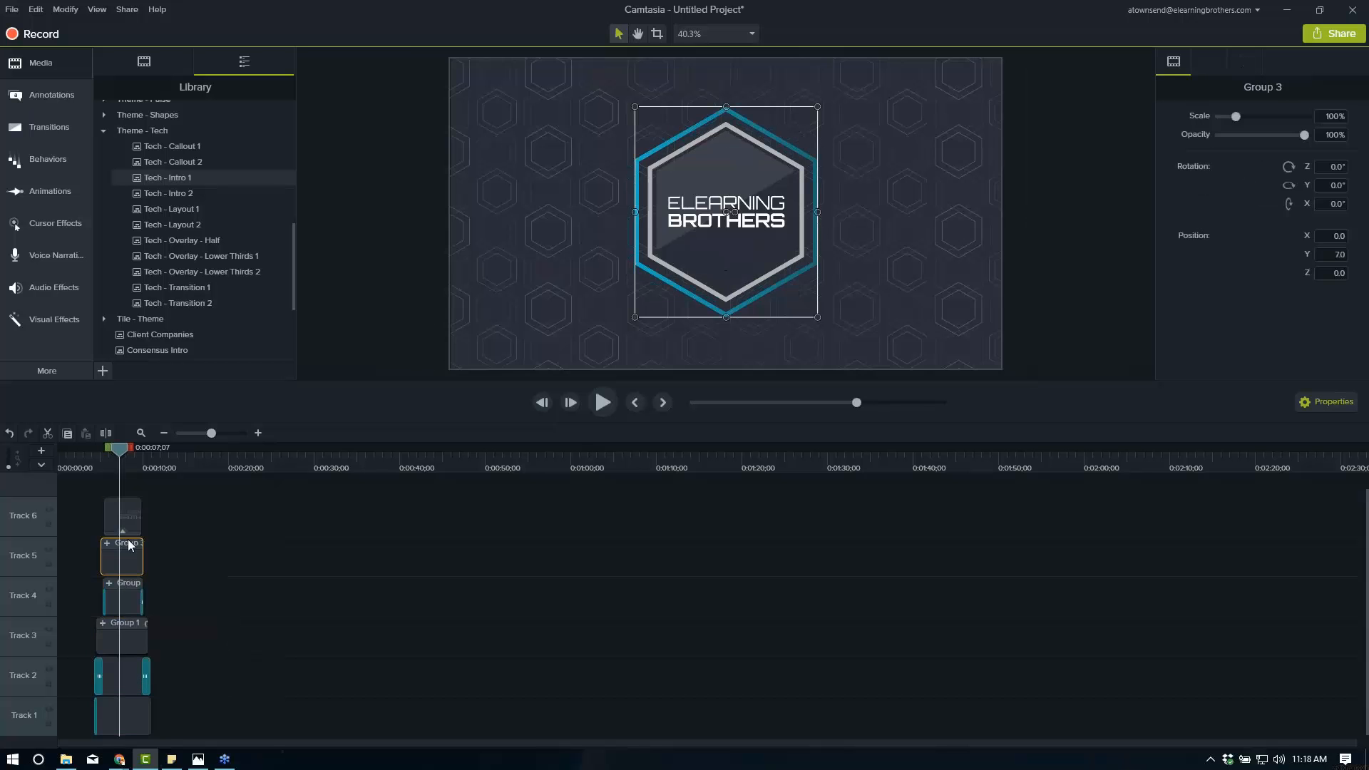
left_click(124, 528)
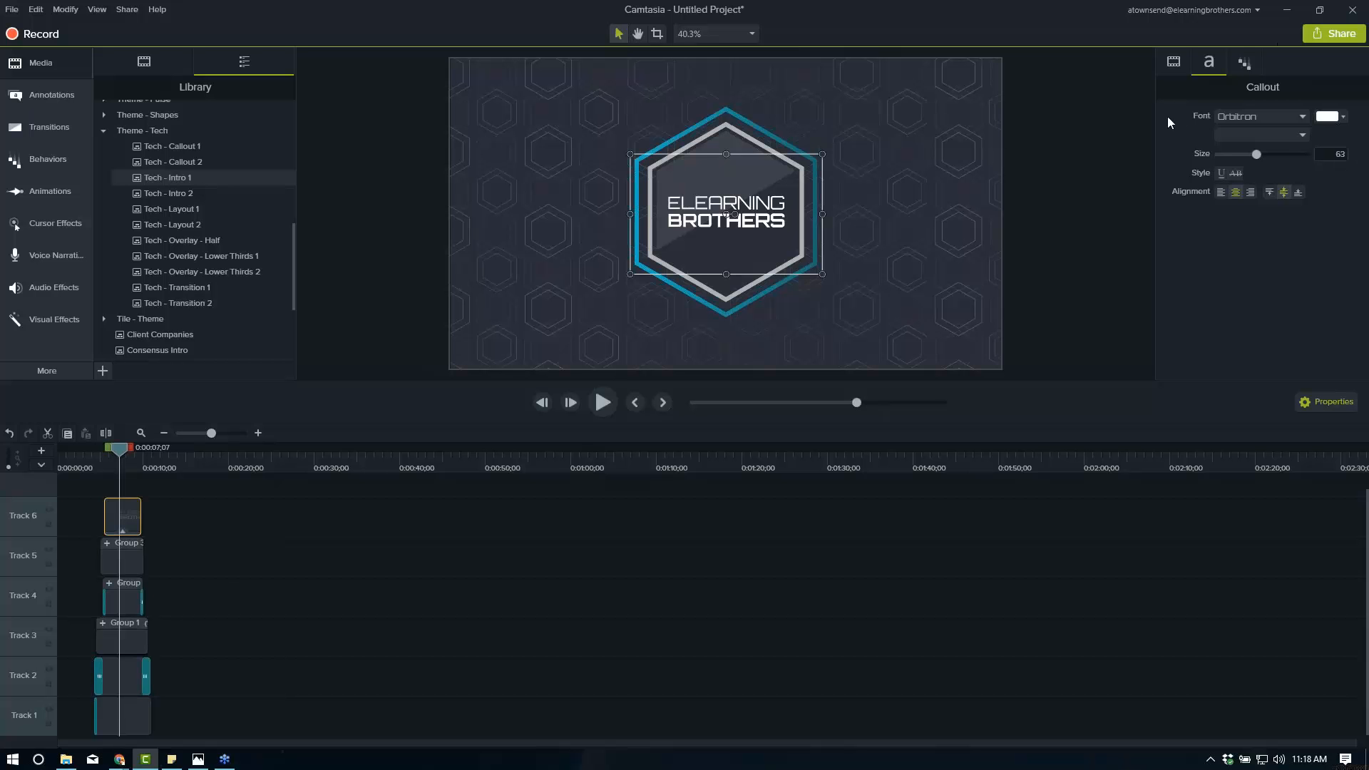
left_click(1332, 120)
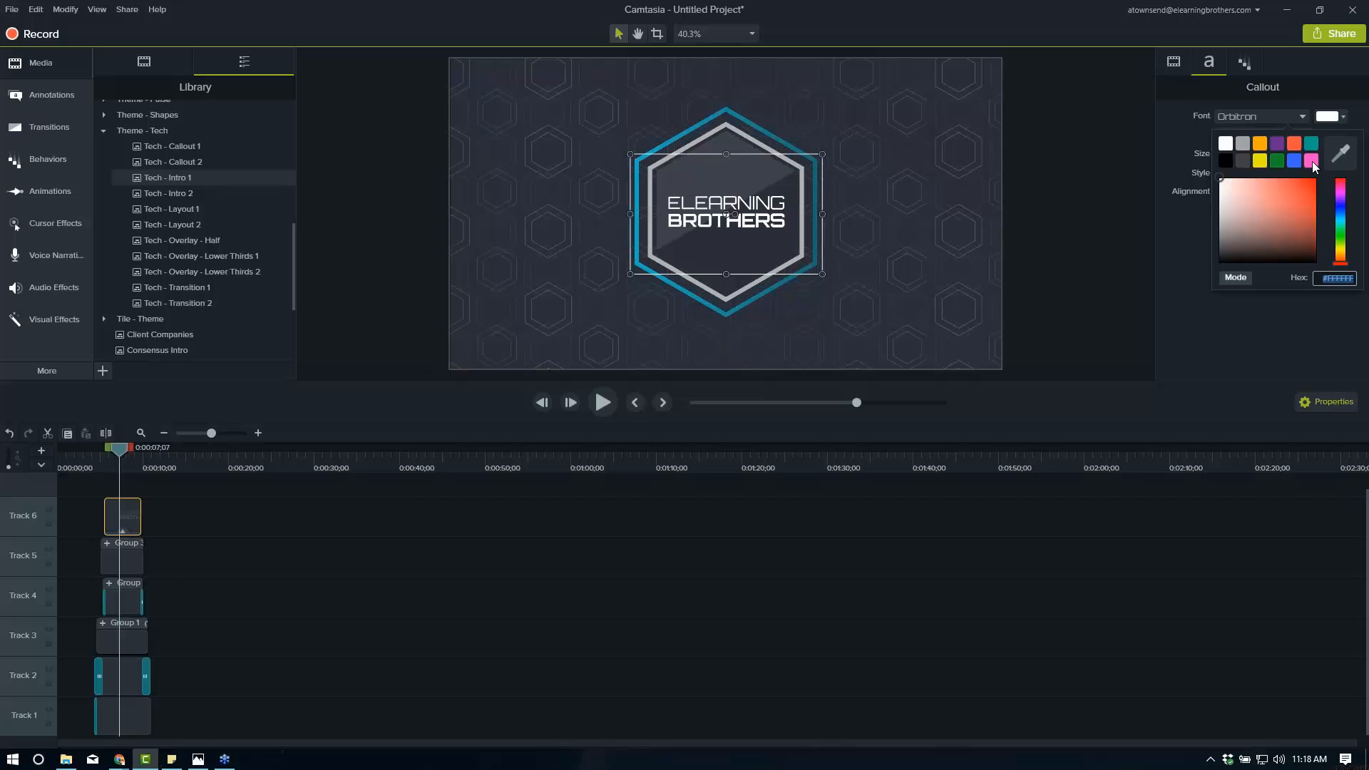
left_click(1260, 147)
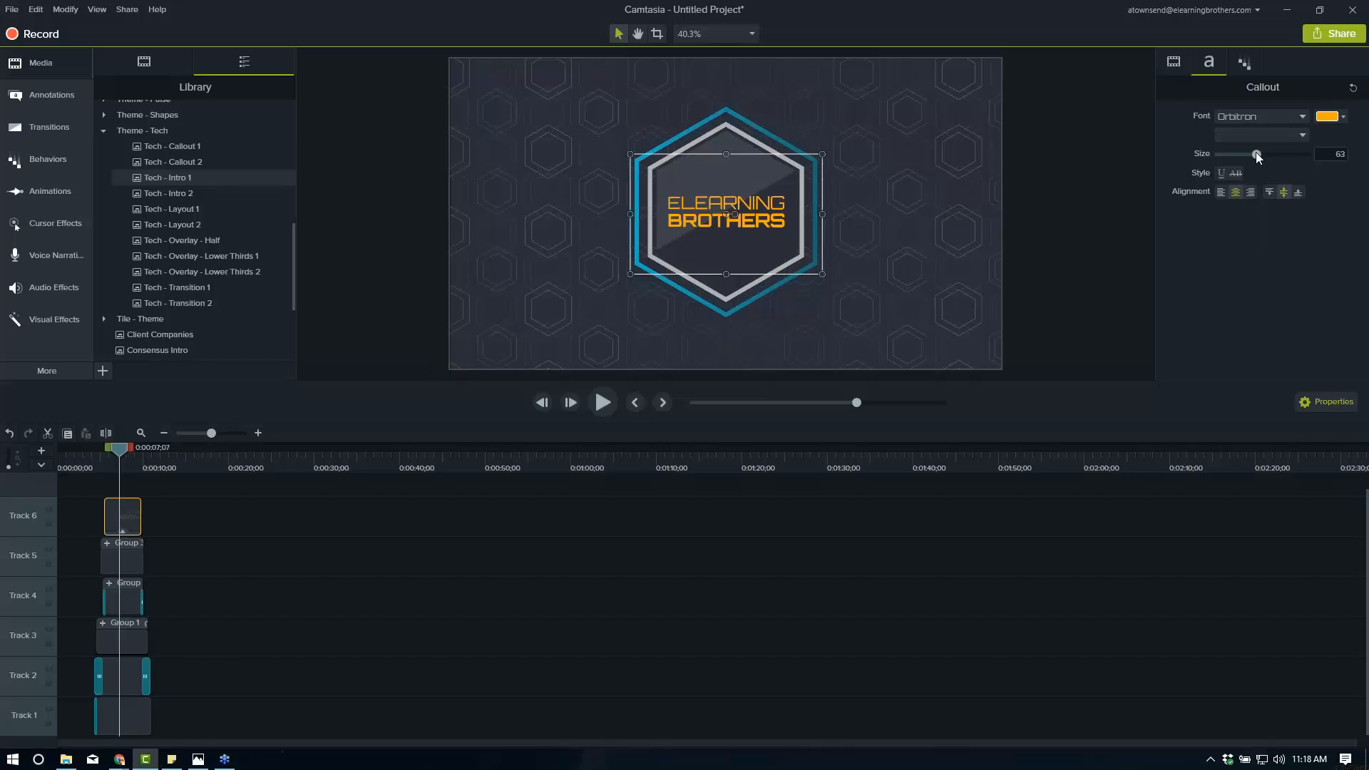
mouse_move(1256, 152)
left_mouse_down()
mouse_move(1289, 156)
mouse_move(1257, 161)
left_mouse_up()
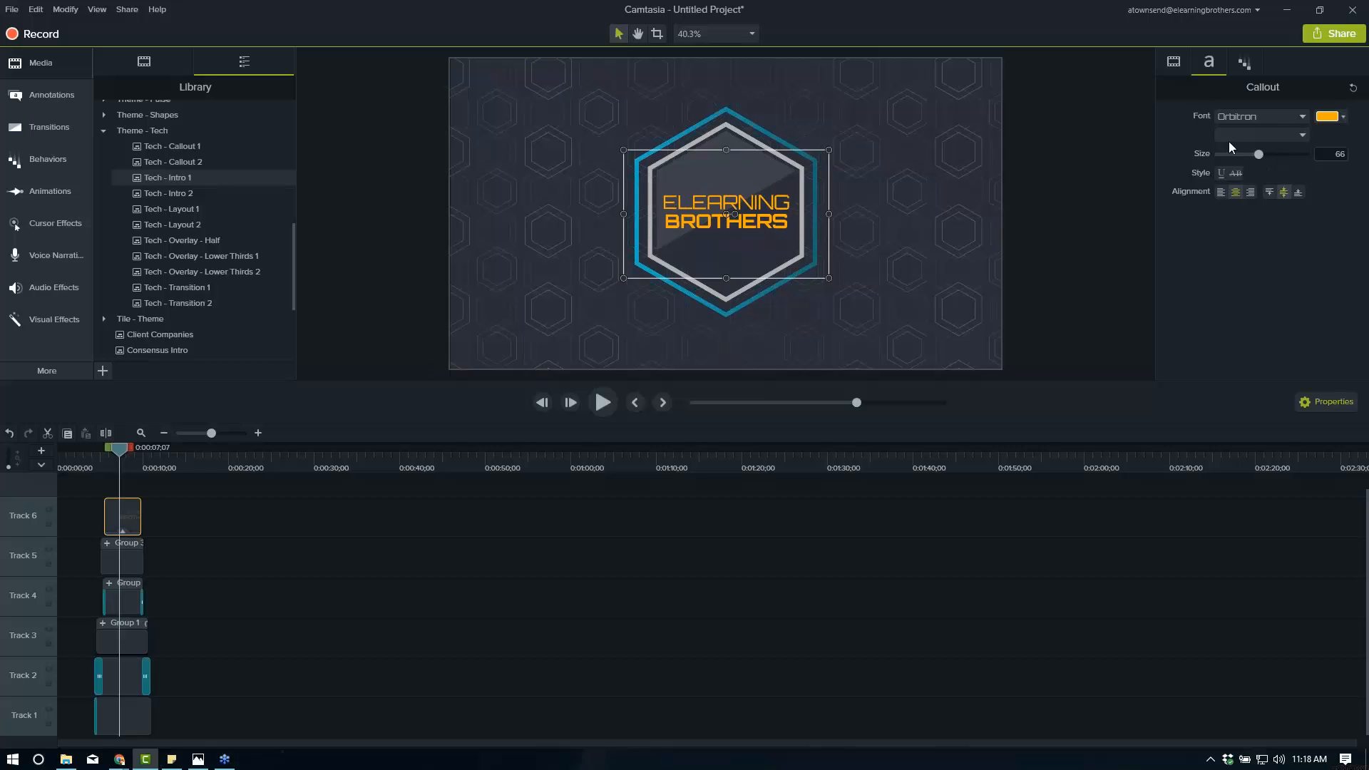
Try the Ostrich Sans Inline font on the ELEARNING BROTHERS text callout and return it to Orbitron.
left_click(1280, 118)
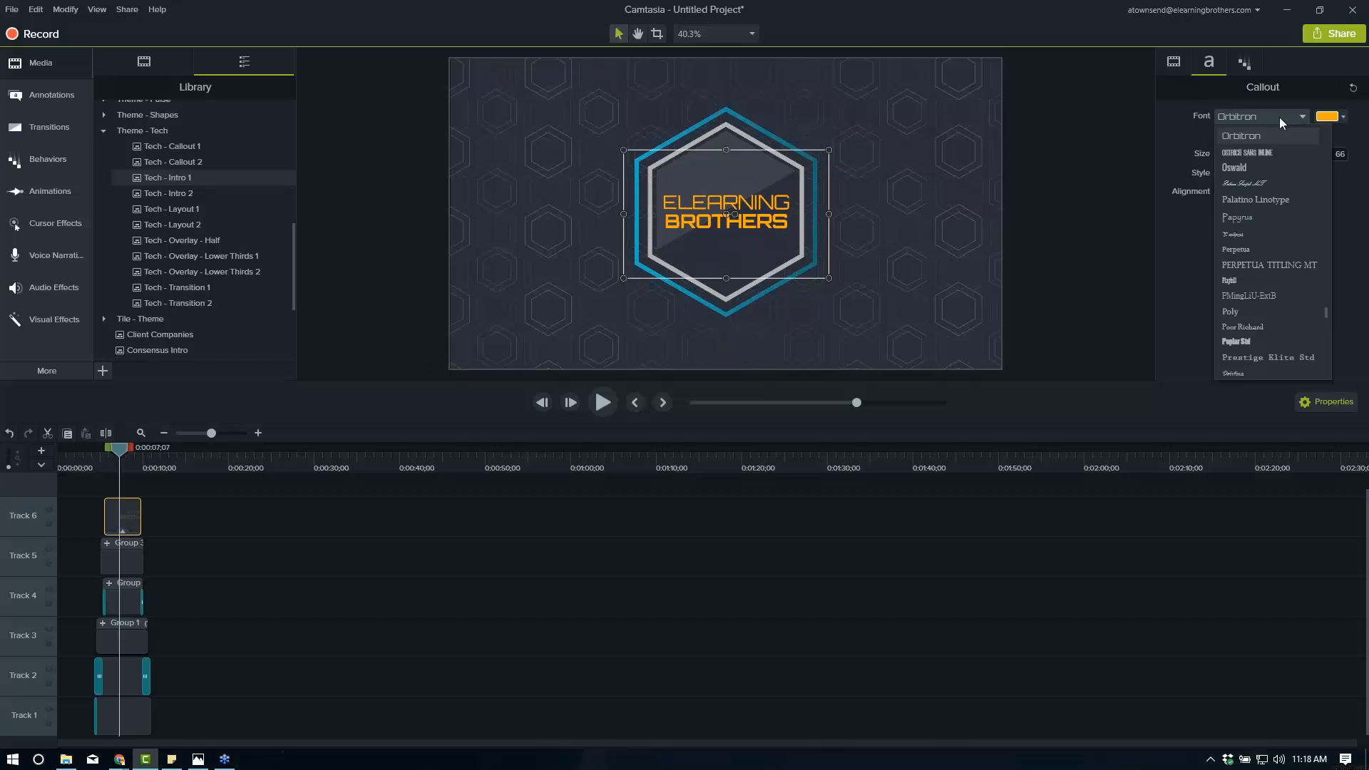
left_click(1267, 154)
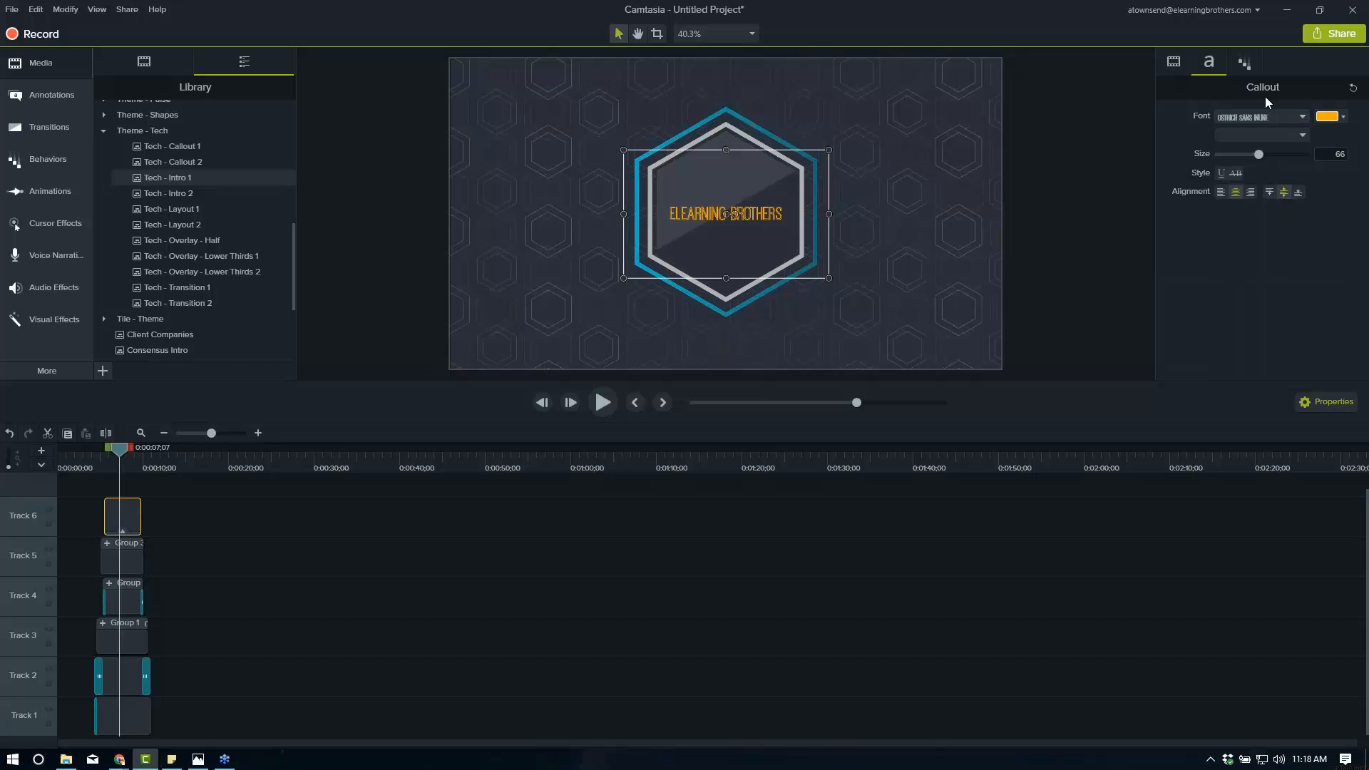
left_click(1287, 117)
scroll(1269, 174, "up", 1)
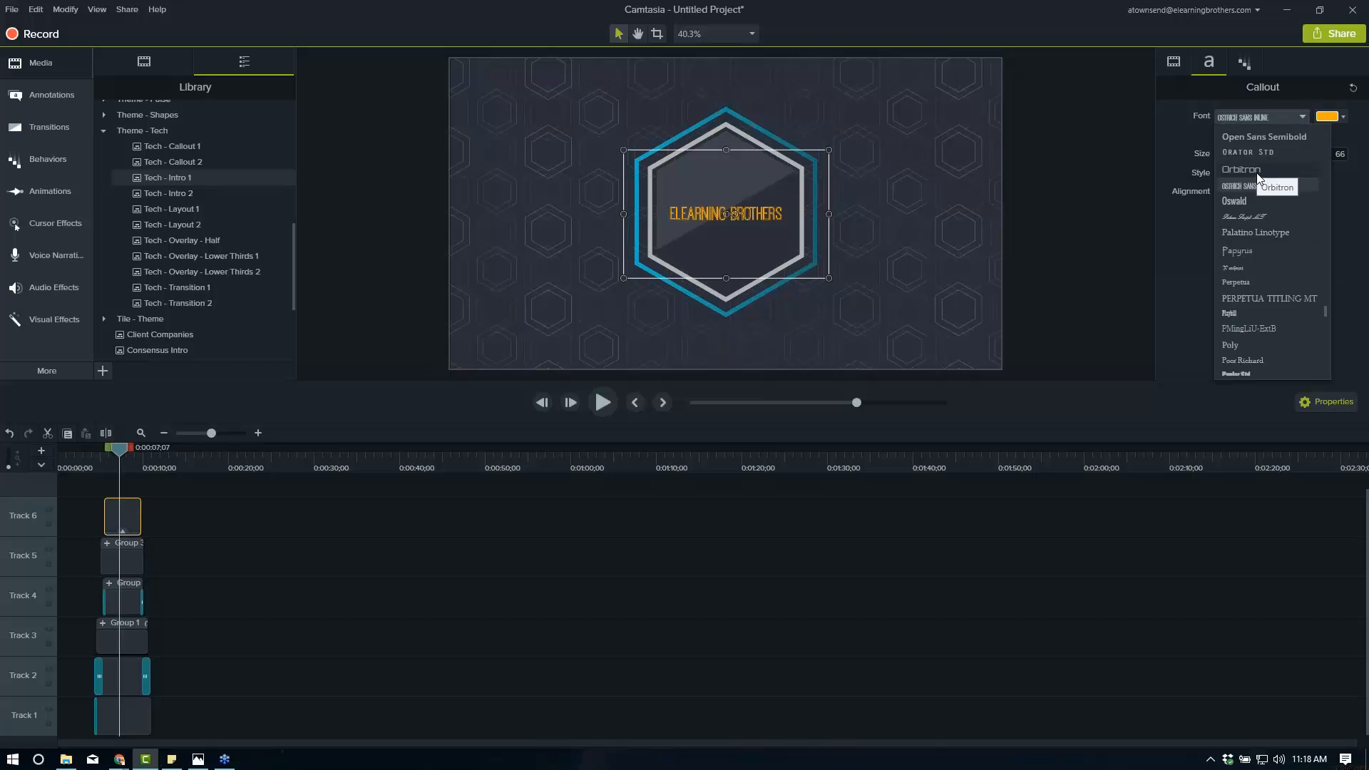
left_click(1258, 172)
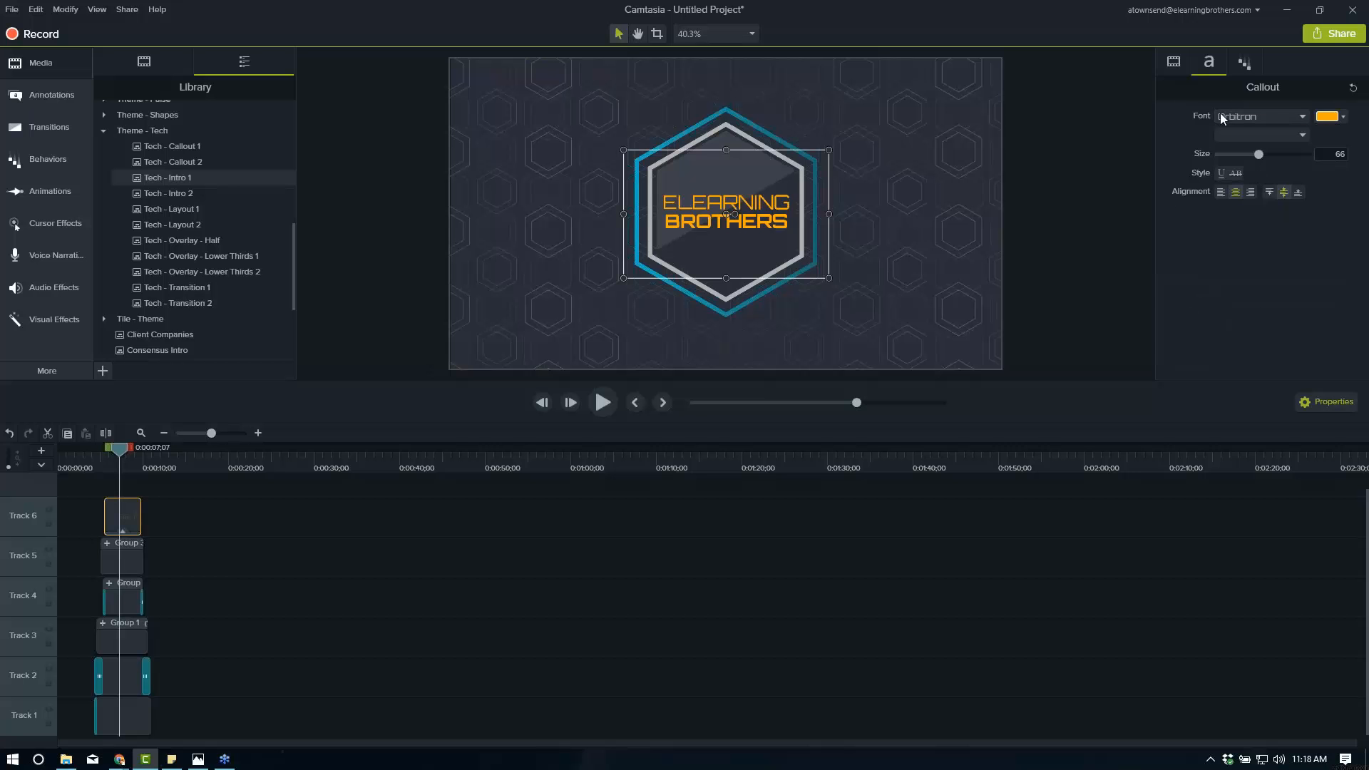
Examine the text callout's Pulsating behavior settings for In, During and Out while scrubbing through the matching parts of the clip.
left_click(1245, 66)
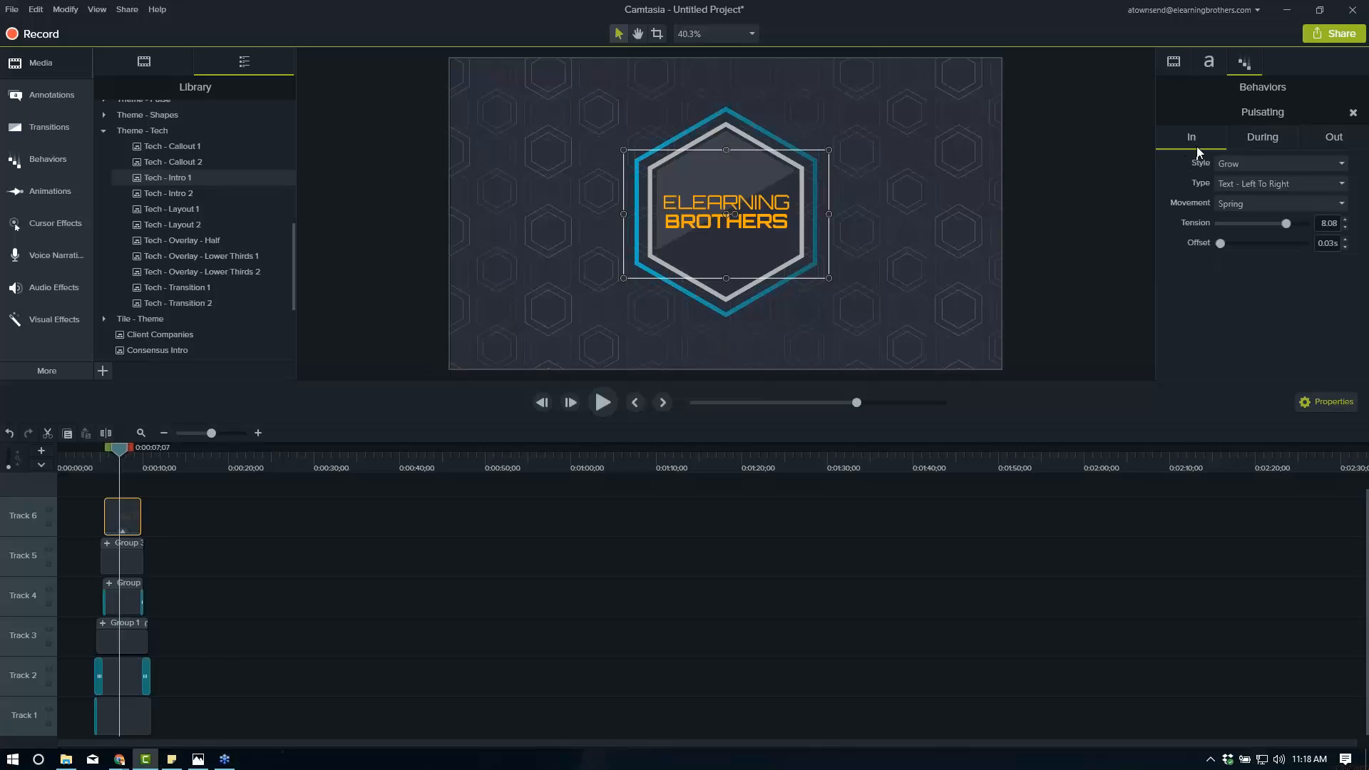
left_click(1268, 138)
left_click(1327, 142)
left_click_drag(105, 465, 109, 464)
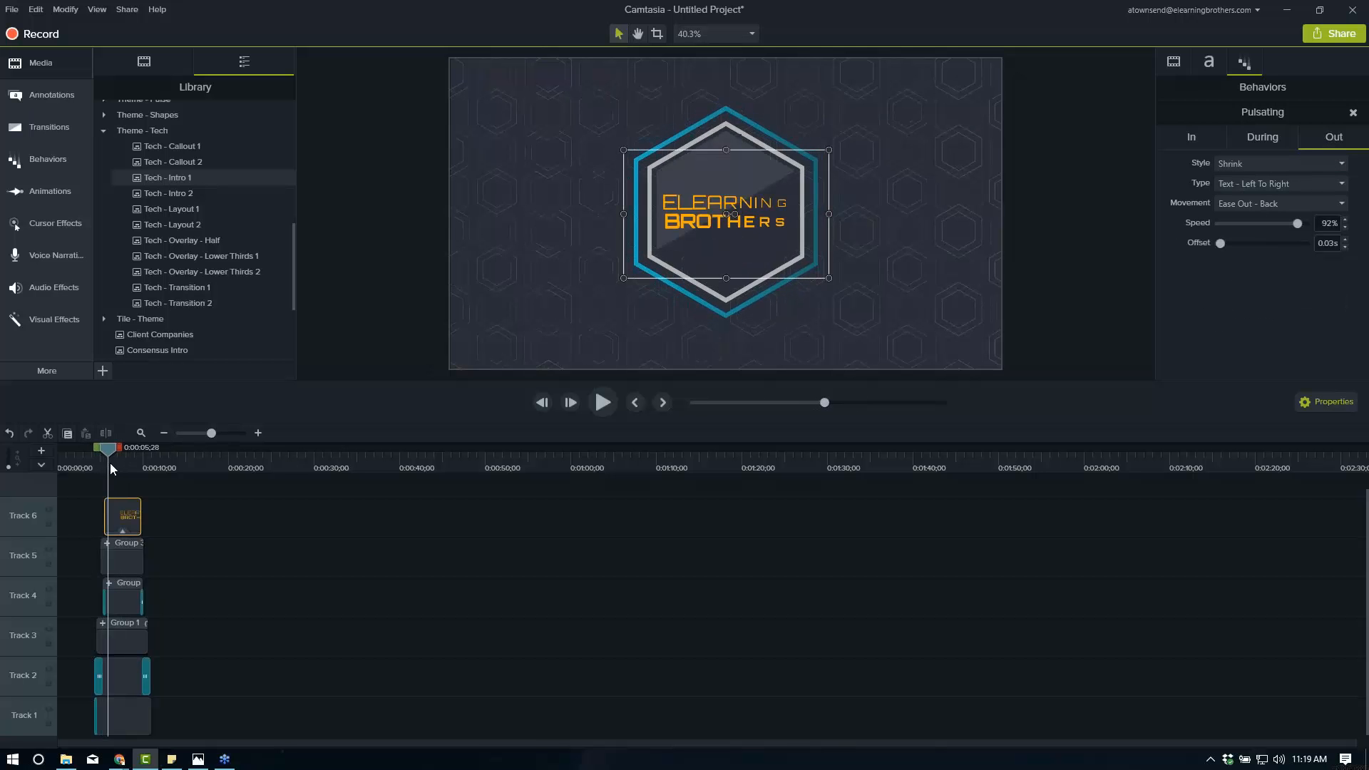
left_click(1186, 141)
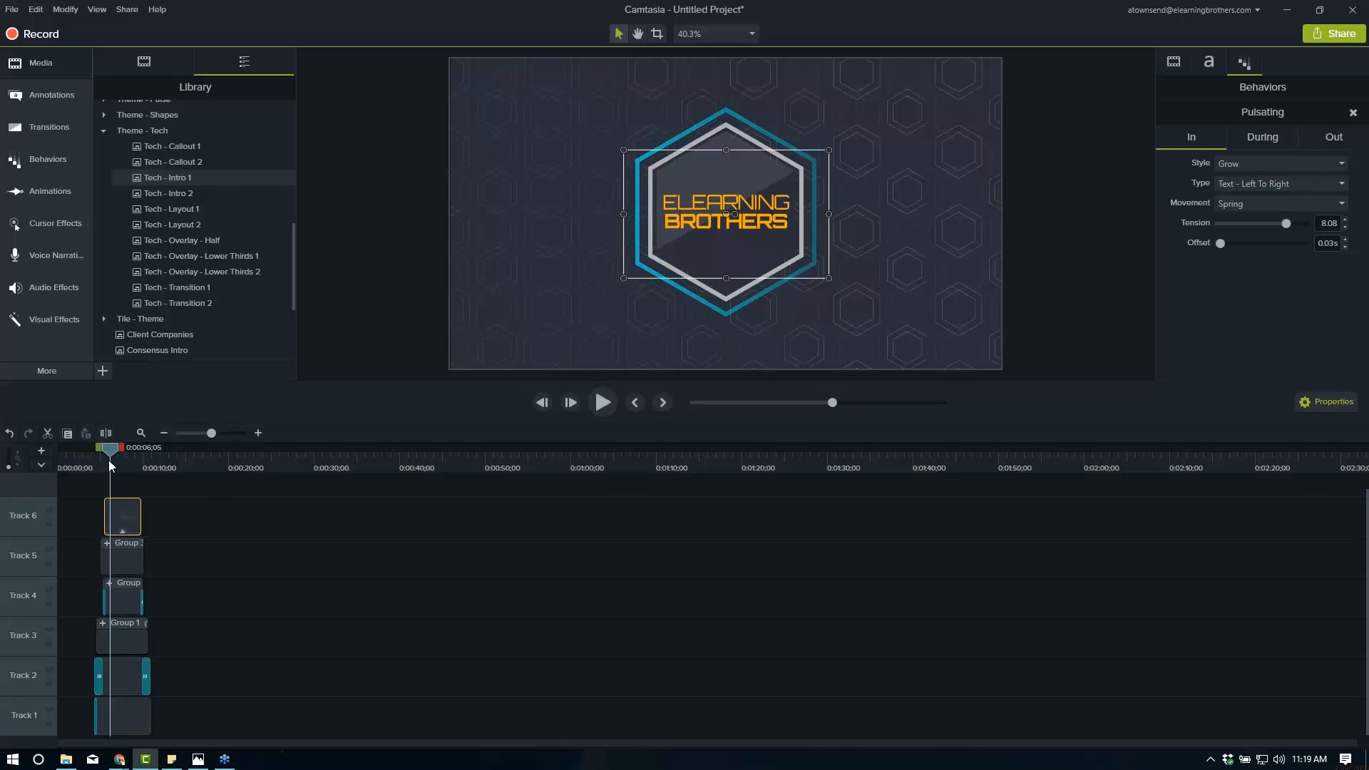
mouse_move(109, 459)
left_mouse_down()
mouse_move(135, 458)
mouse_move(123, 459)
left_mouse_up()
left_click(1262, 137)
left_click(1325, 138)
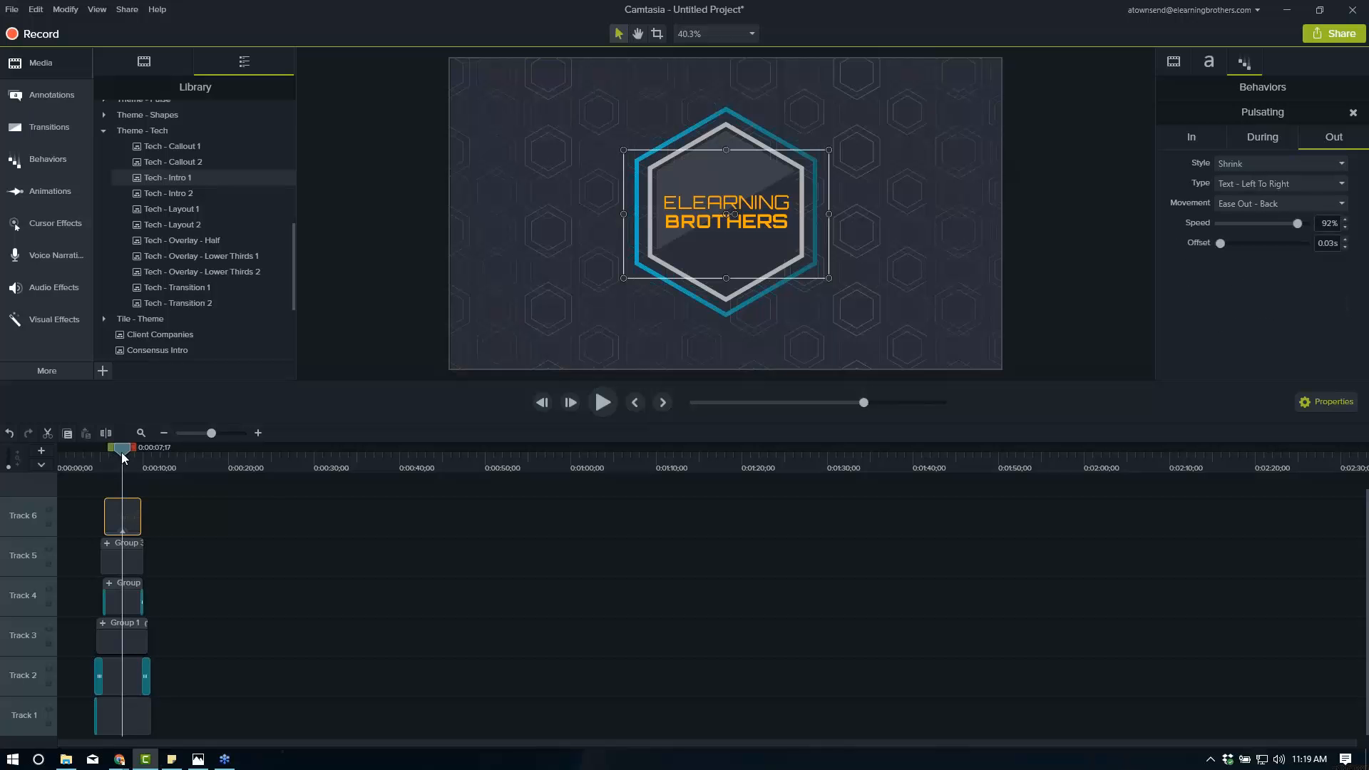
left_click_drag(123, 455, 140, 456)
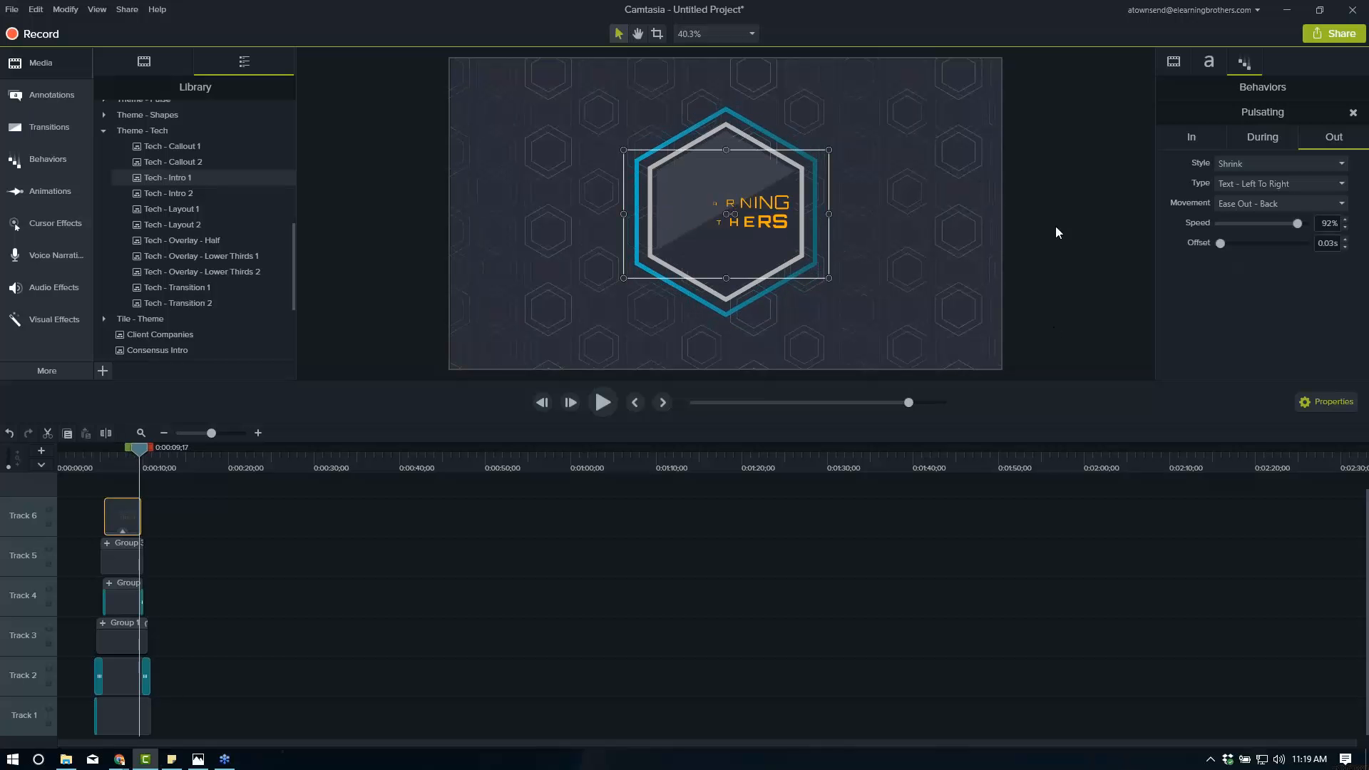
left_click(117, 473)
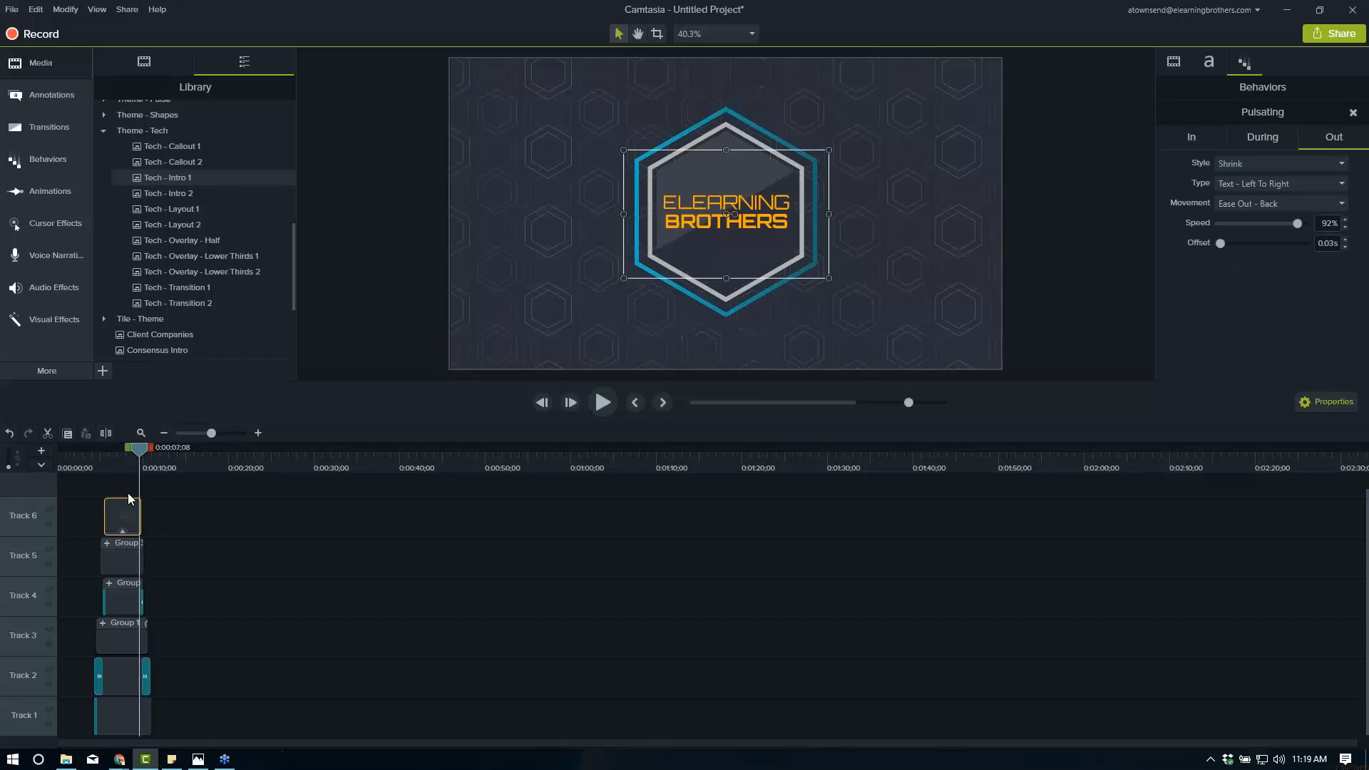
Ungroup Group 3 on Track 5 into its separate hexagon clips and clear the selection.
left_click(120, 560)
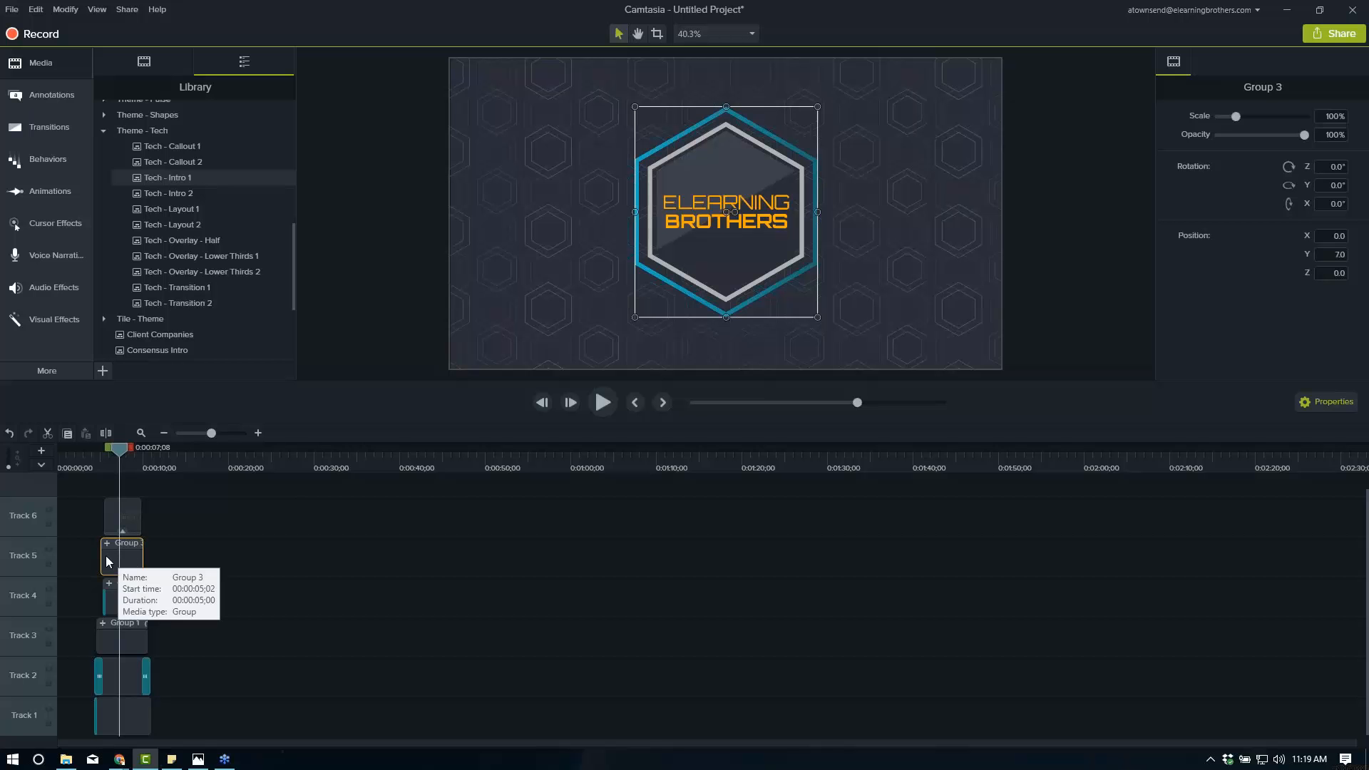
right_click(113, 553)
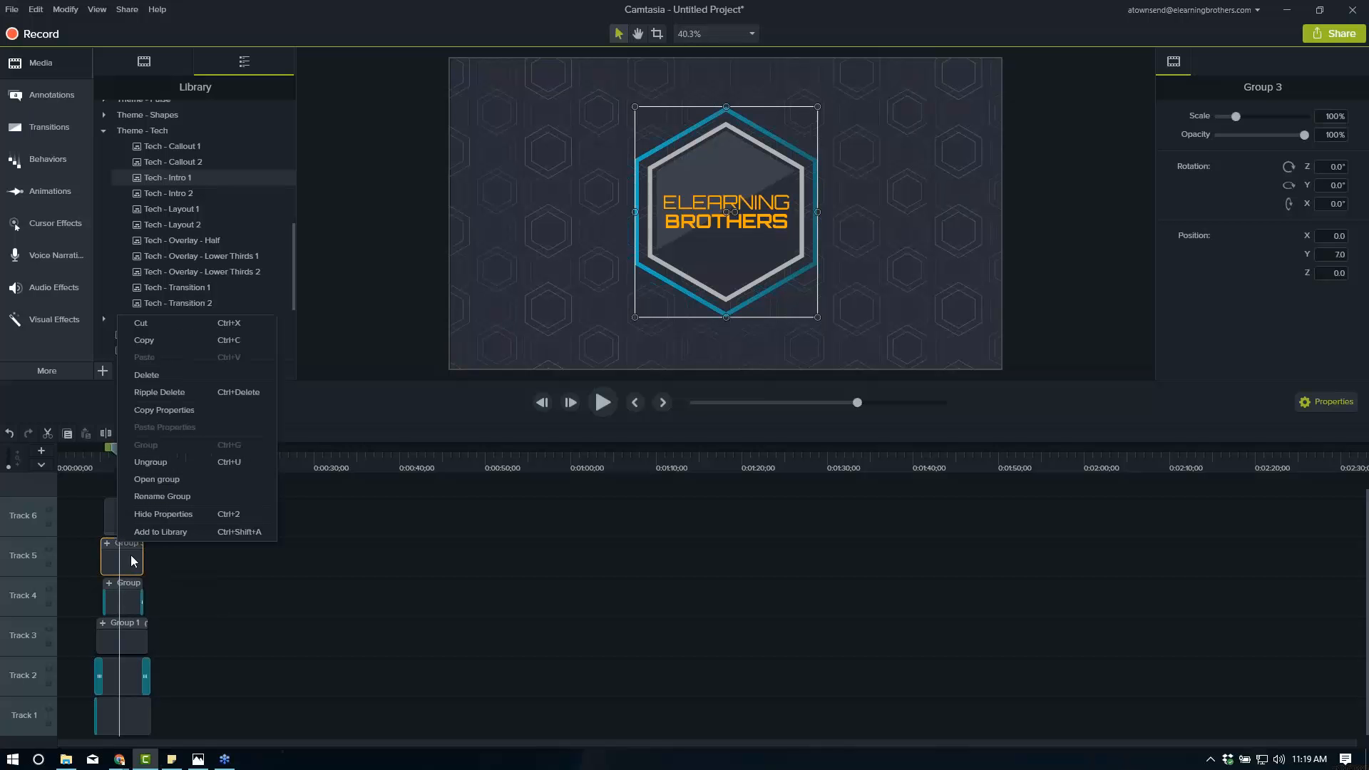
left_click(173, 464)
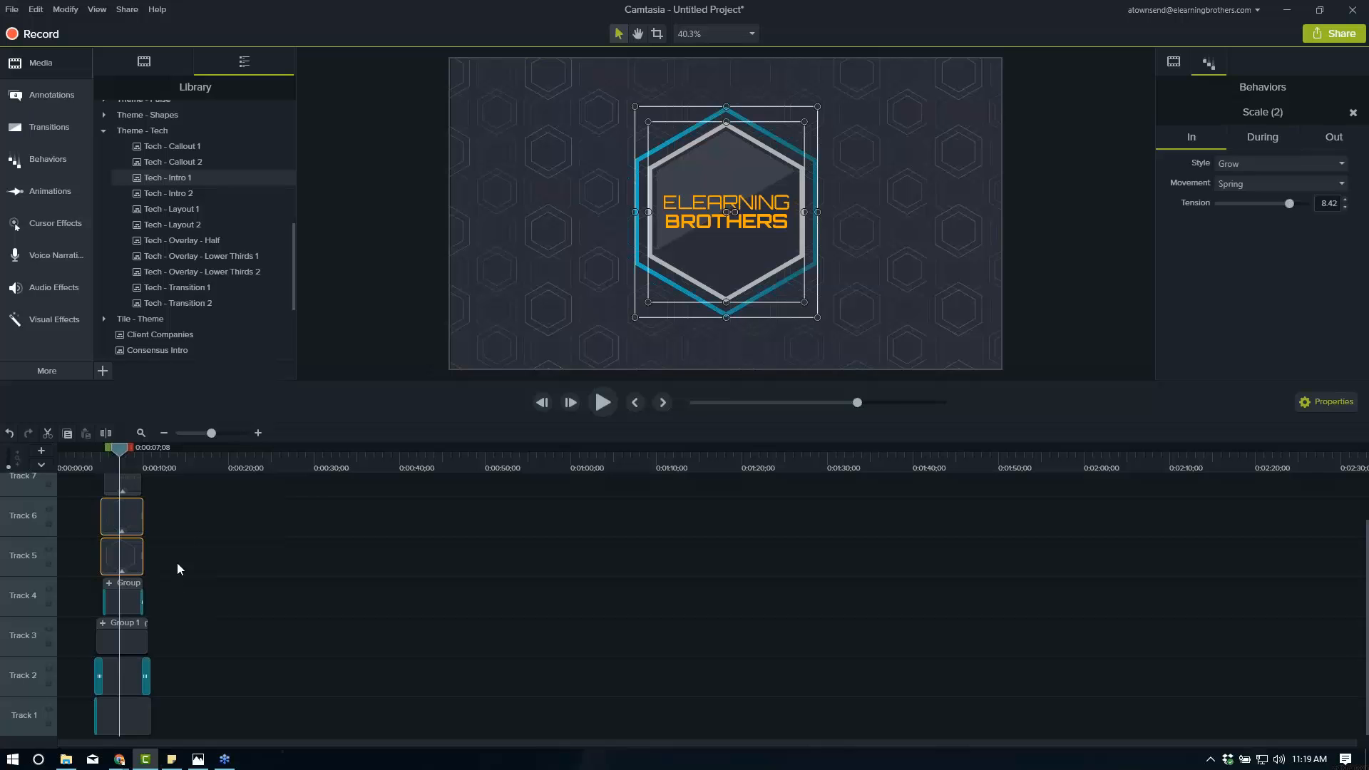
left_click(177, 562)
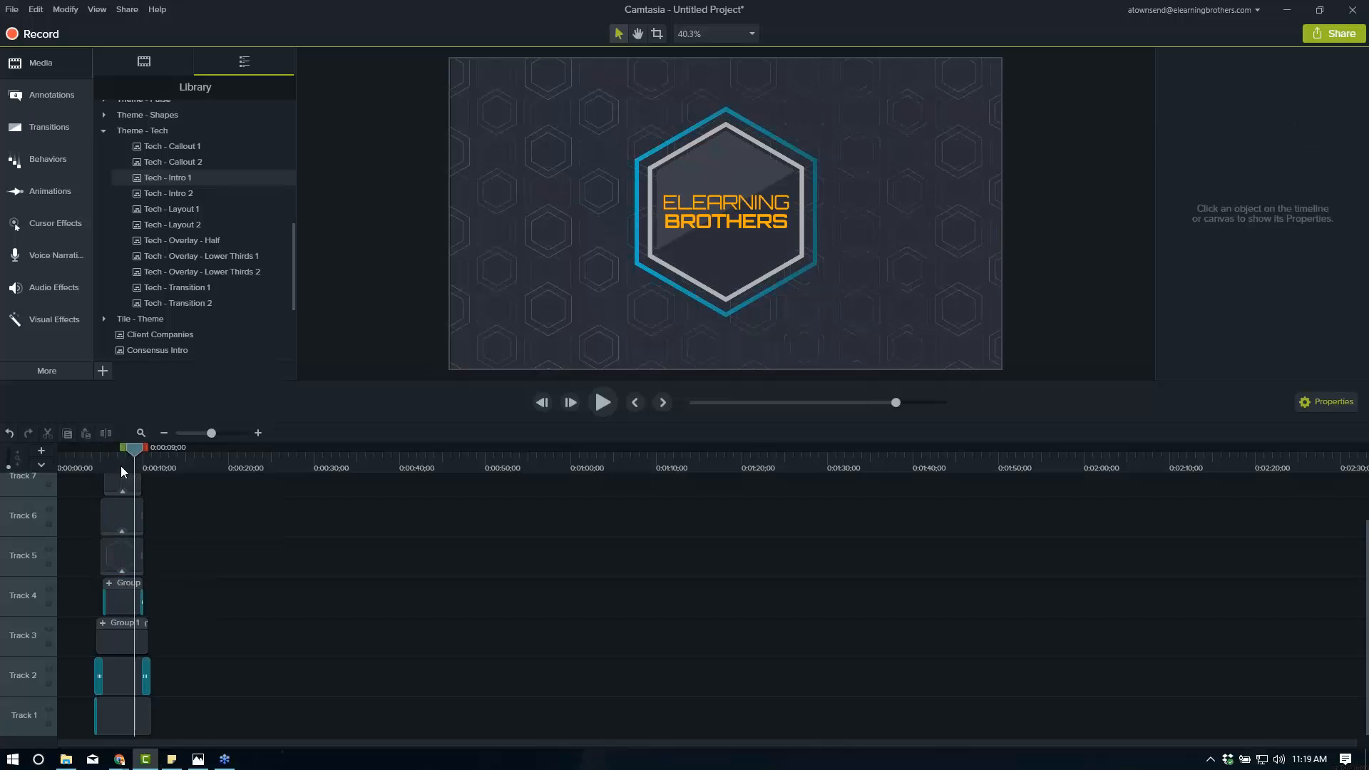
With the playhead at 0:00:07;00, enlarge the outer blue hexagon on Track 6 about its centre until it nearly fills the canvas height.
left_click(119, 464)
left_click(132, 515)
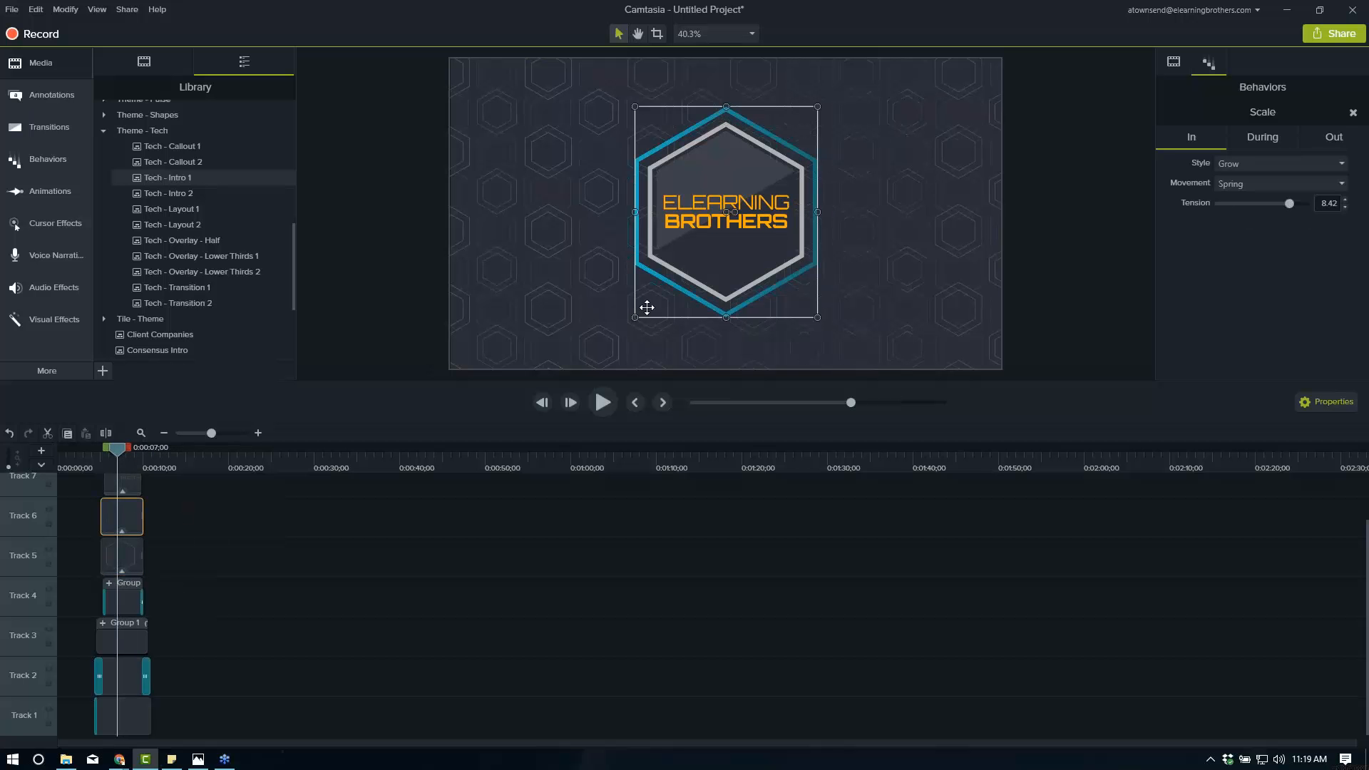
left_click_drag(635, 317, 497, 475)
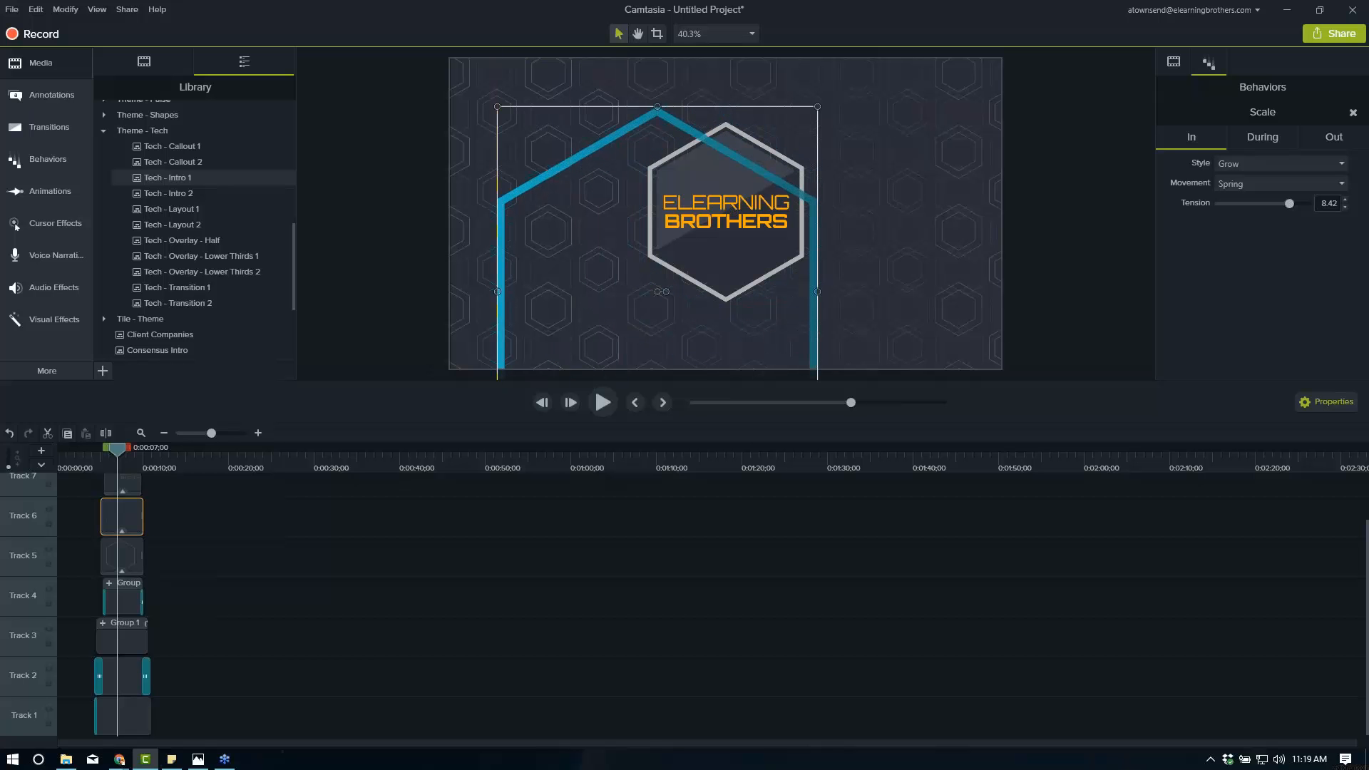
key("ctrl+z")
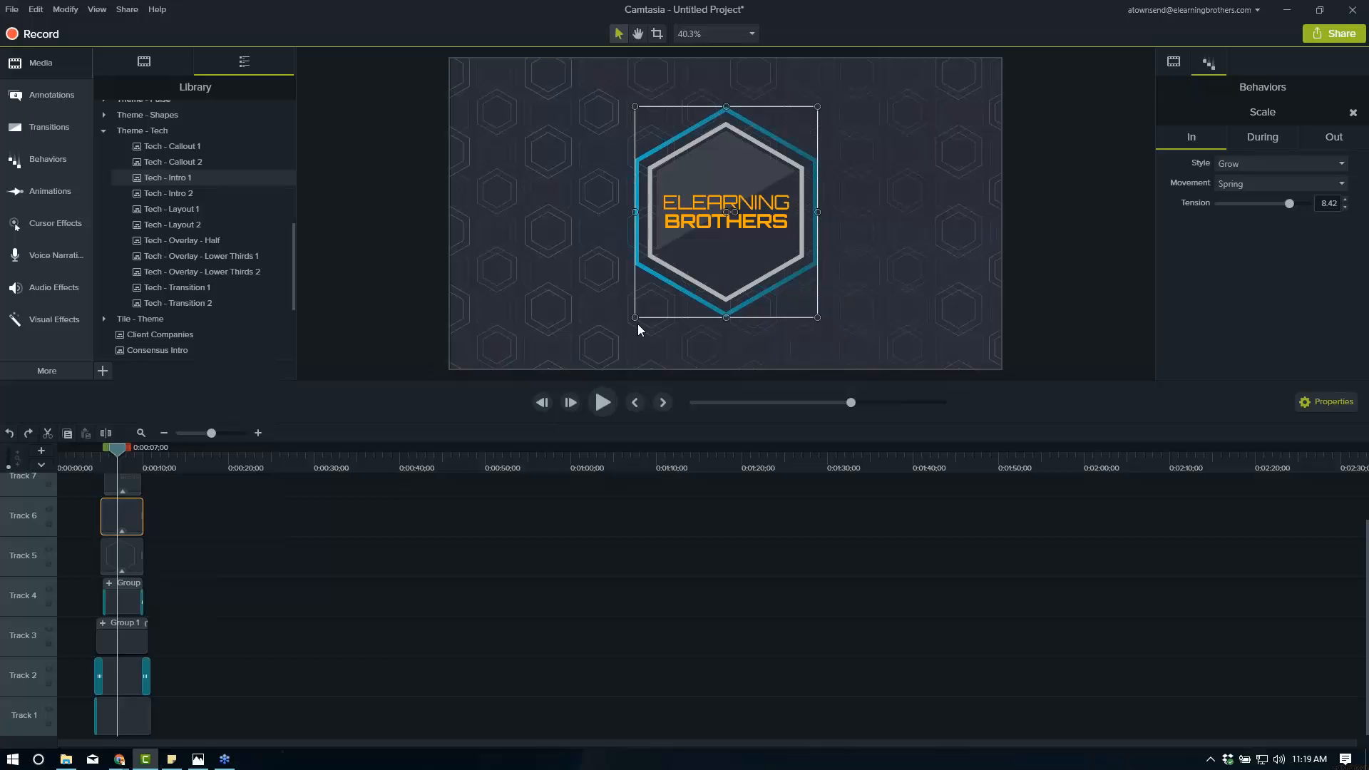
left_click_drag(635, 317, 608, 349)
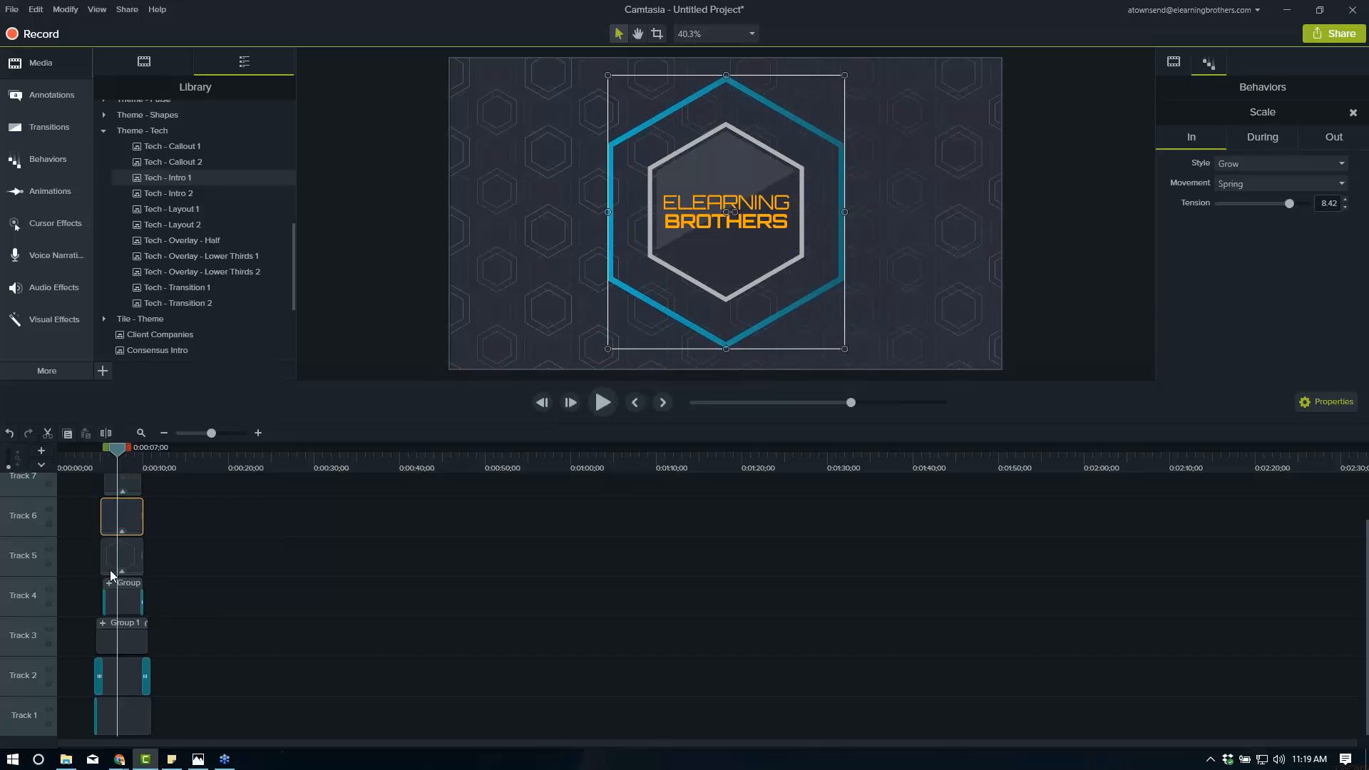
Enlarge the inner white hexagon on Track 5 about its centre to about 119.7% scale.
left_click(278, 520)
left_click(673, 286)
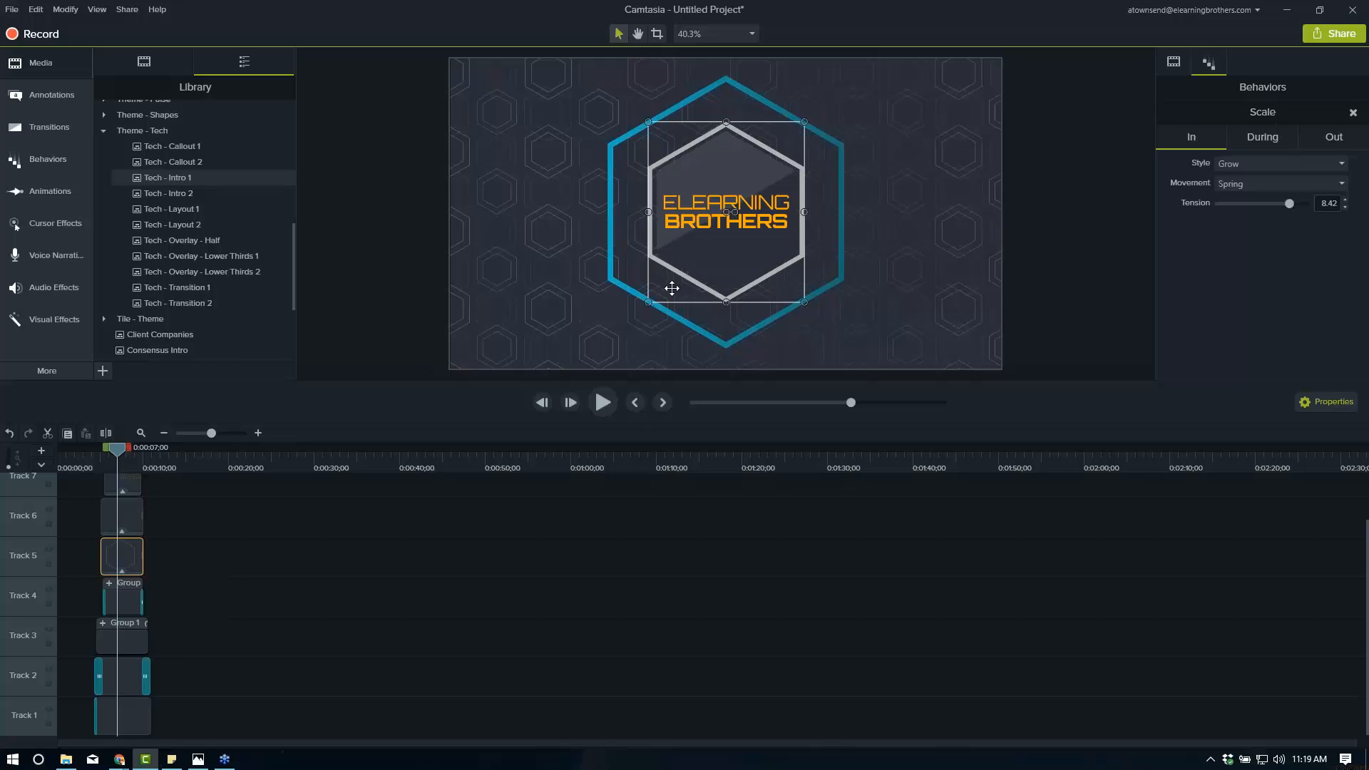
left_click_drag(648, 303, 633, 320)
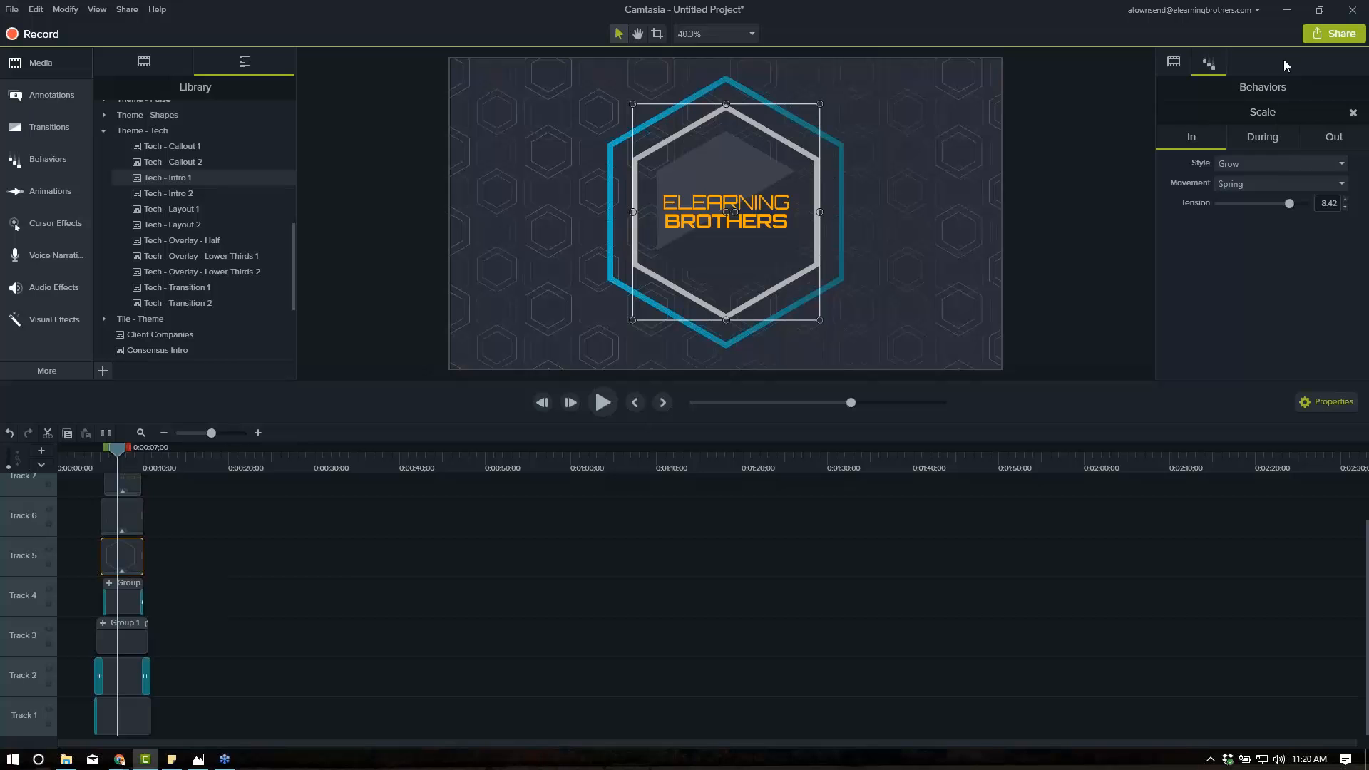
Apply the Colorize visual effect to the inner hexagon clip on Track 5.
left_click(68, 319)
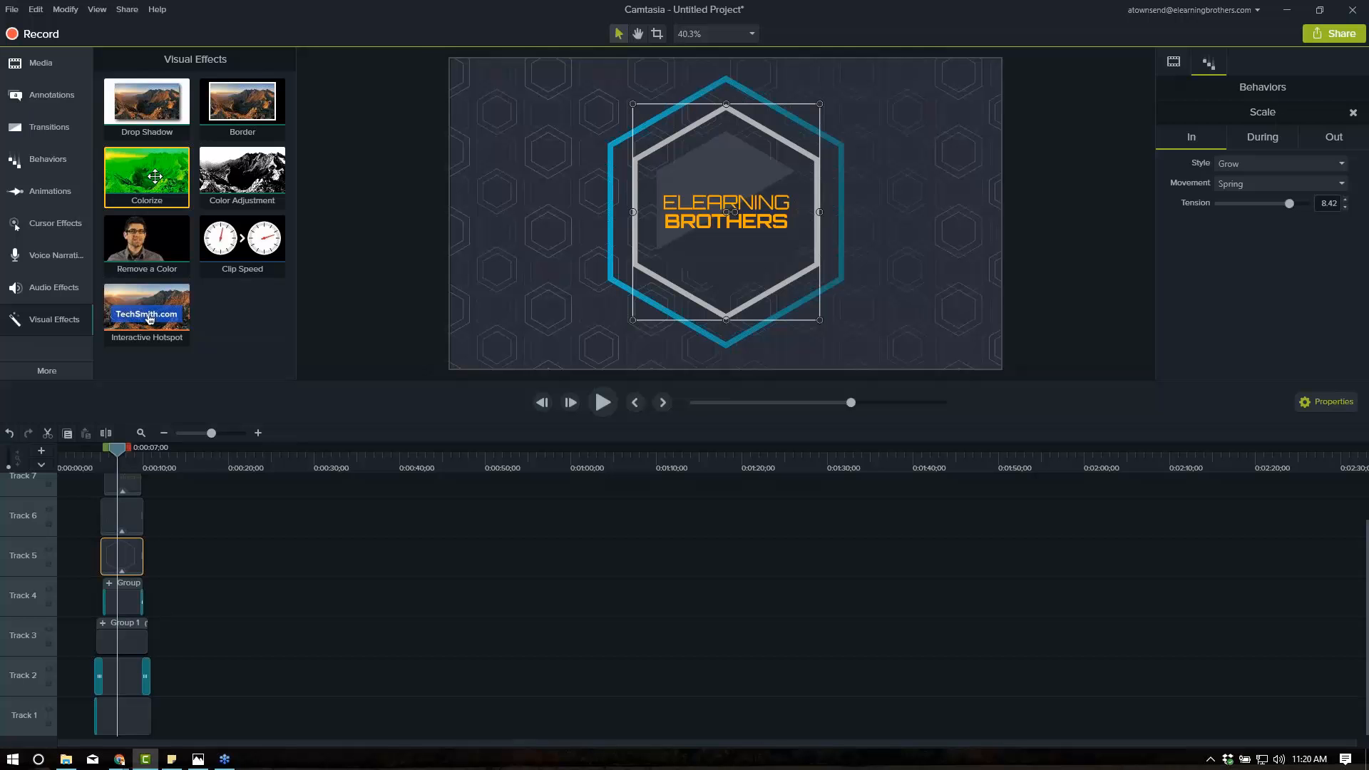
left_click_drag(148, 178, 112, 556)
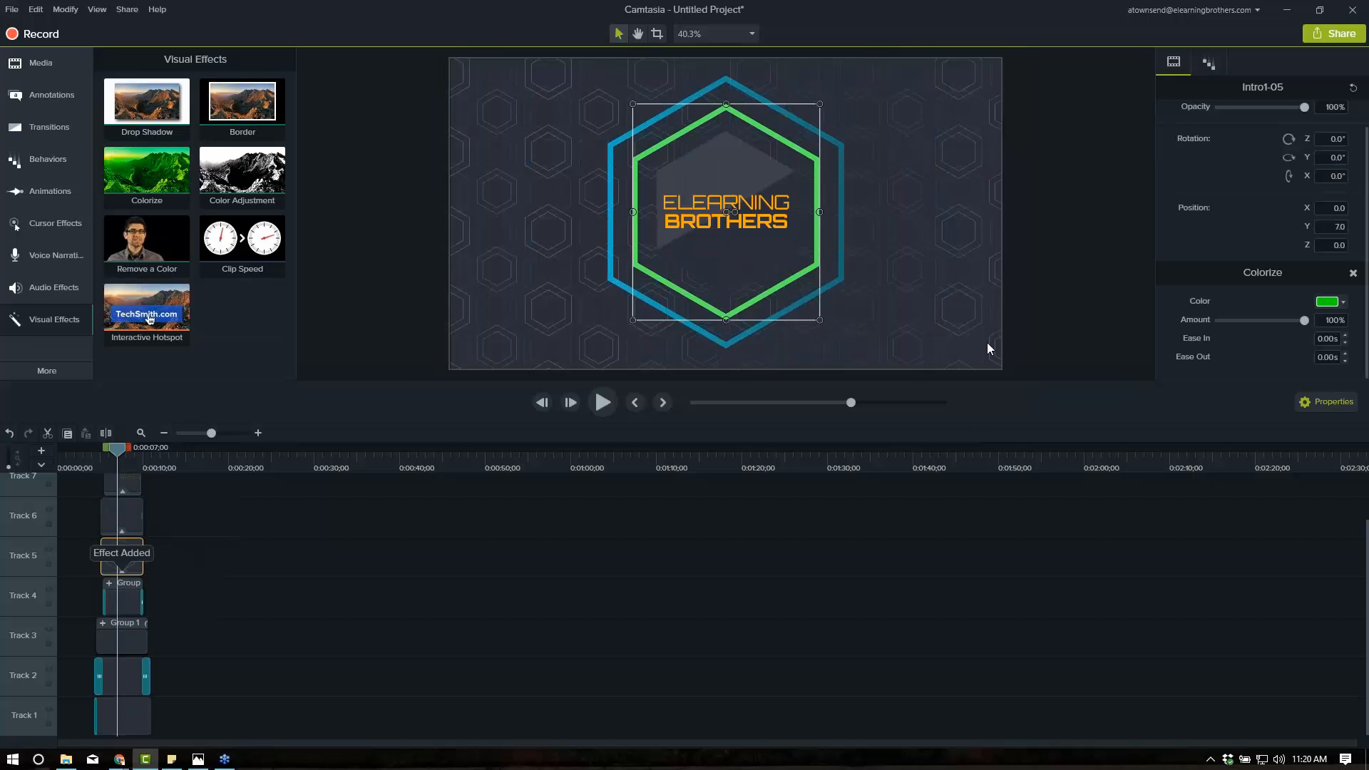
left_click(1342, 311)
left_click(1335, 464)
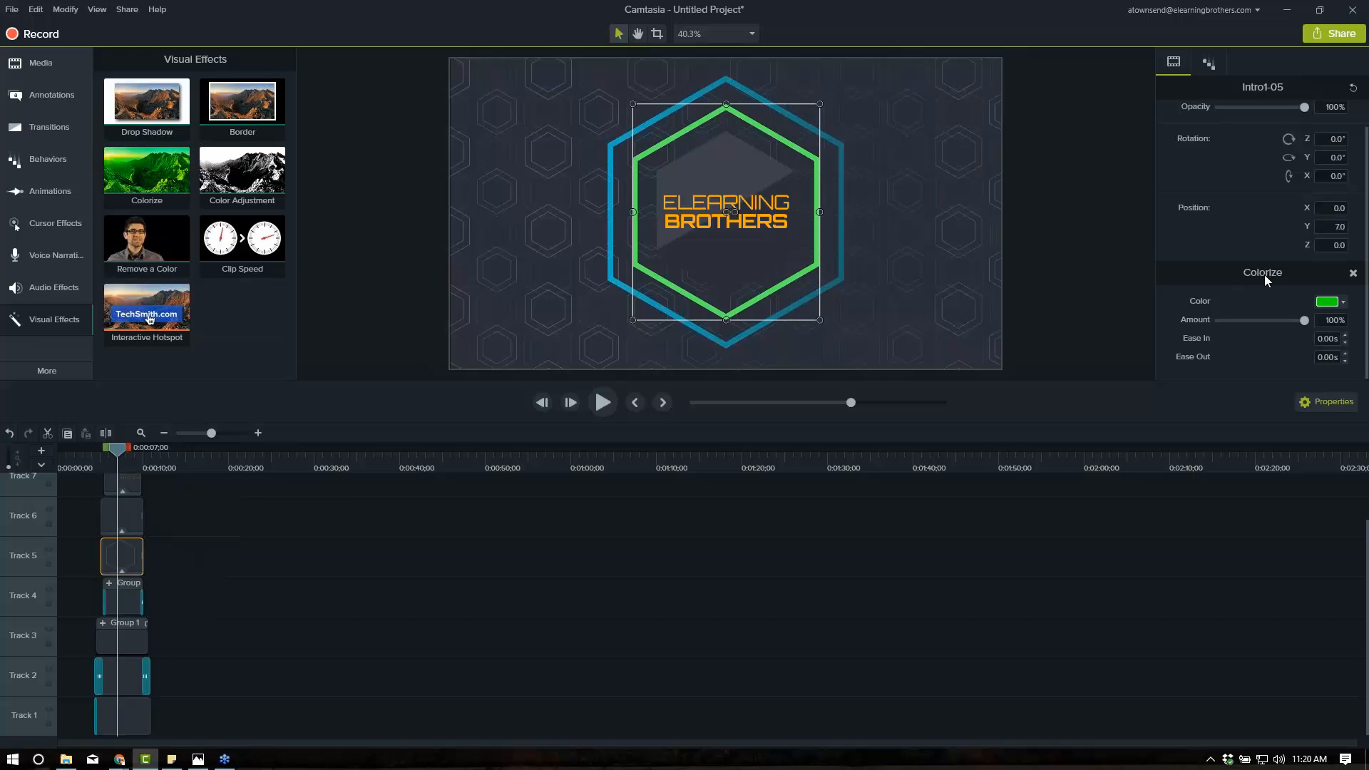
Try the dark green swatch for the inner hexagon's Colorize effect, reset the colour and remove the effect.
left_click(1336, 305)
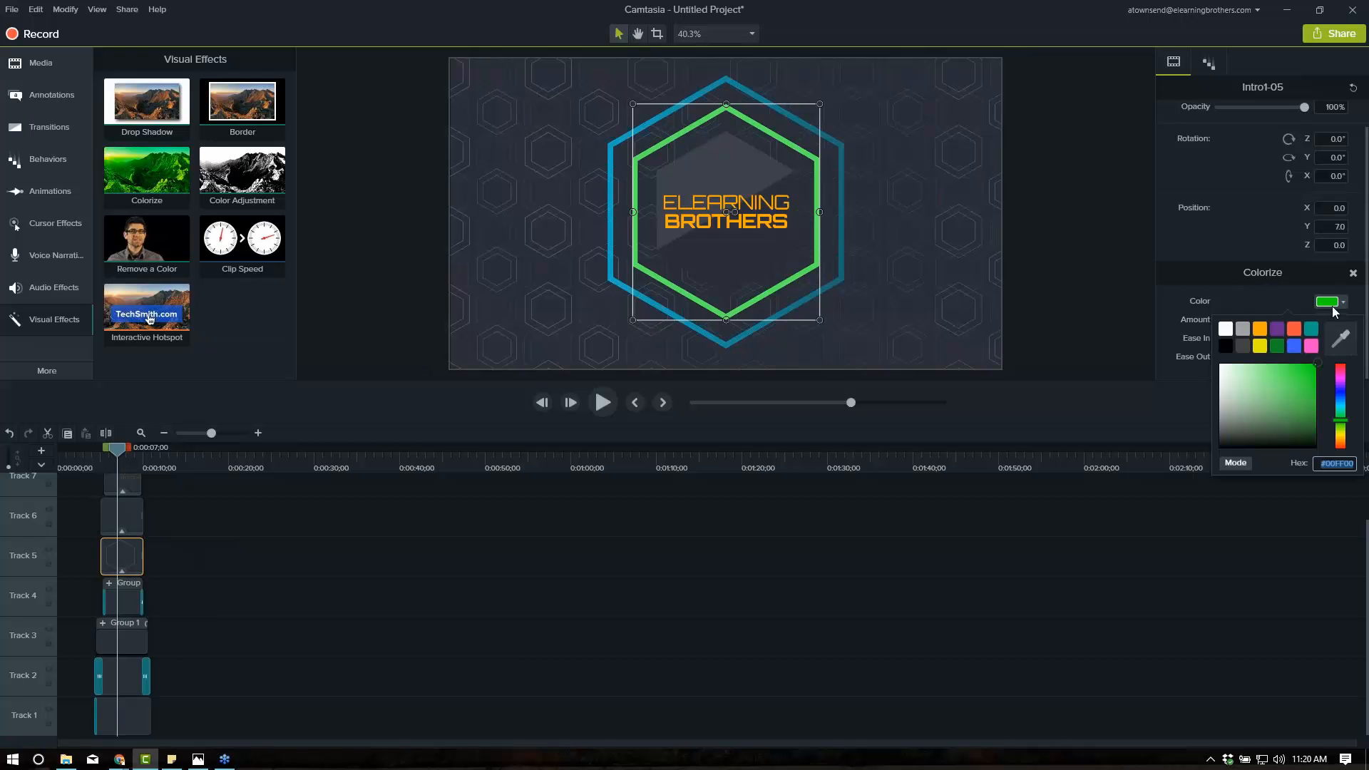
left_click(1277, 346)
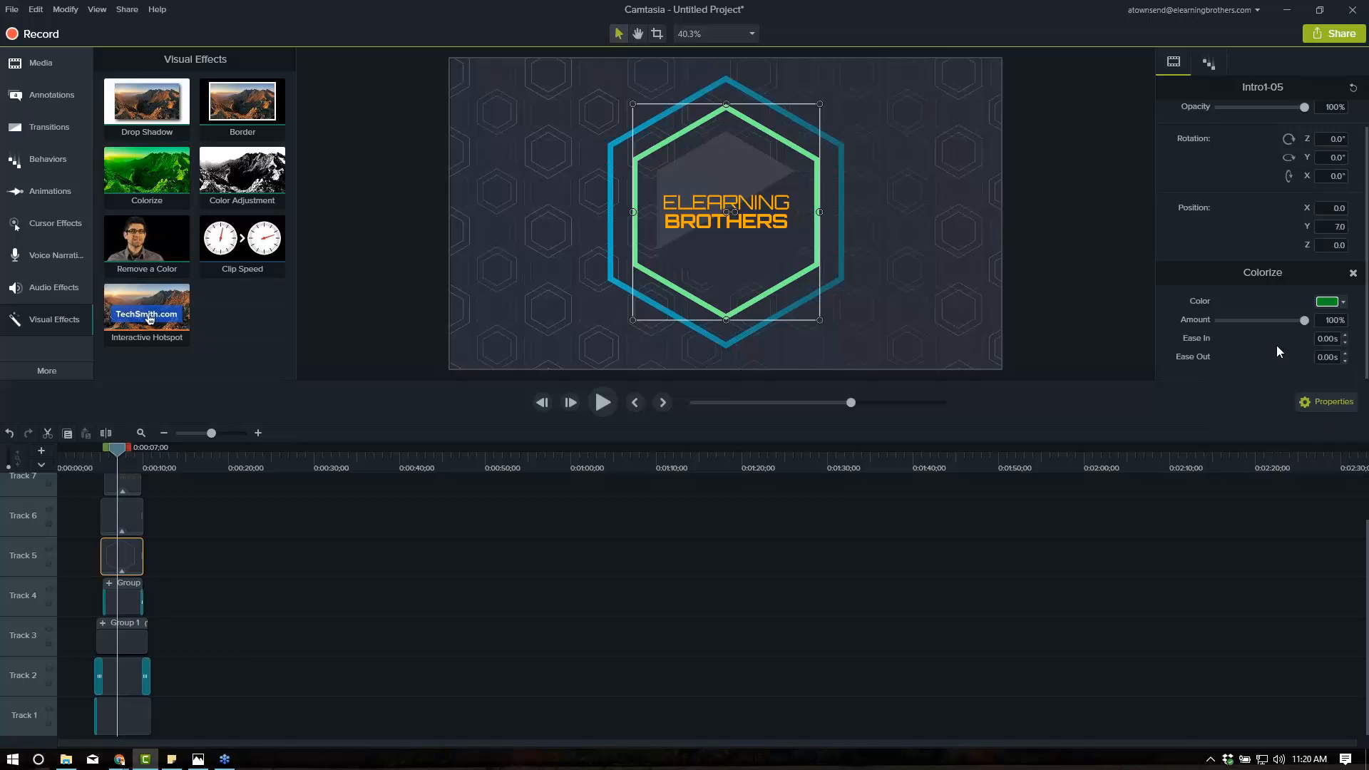
left_click(1345, 304)
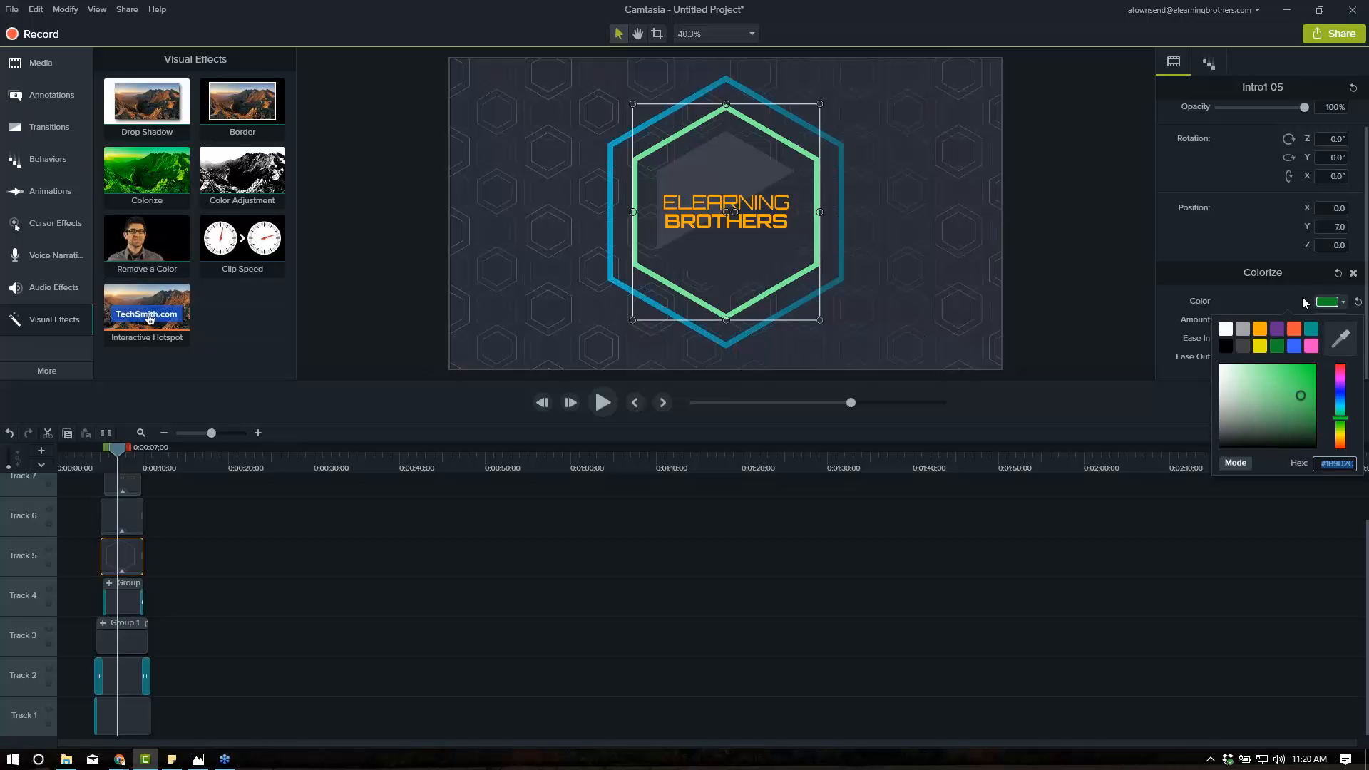
left_click(1358, 302)
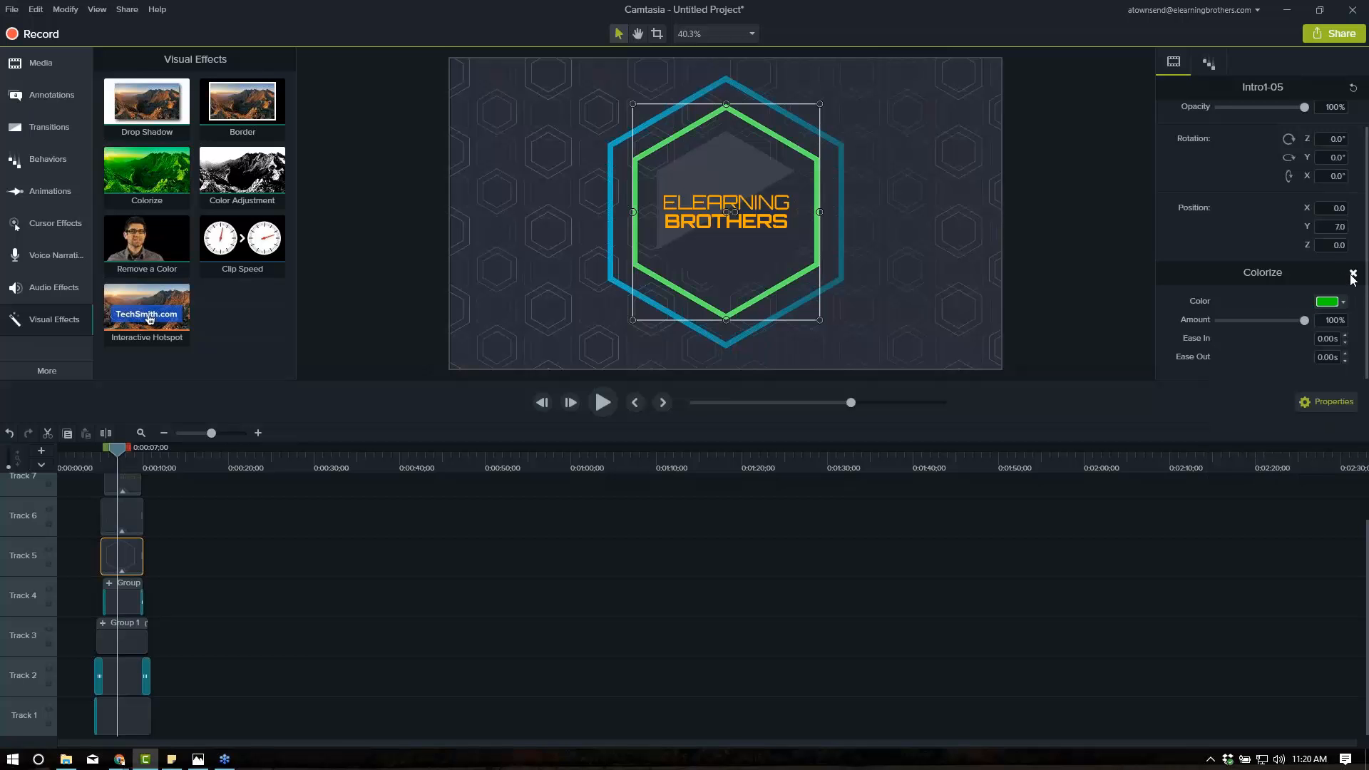
left_click(1352, 275)
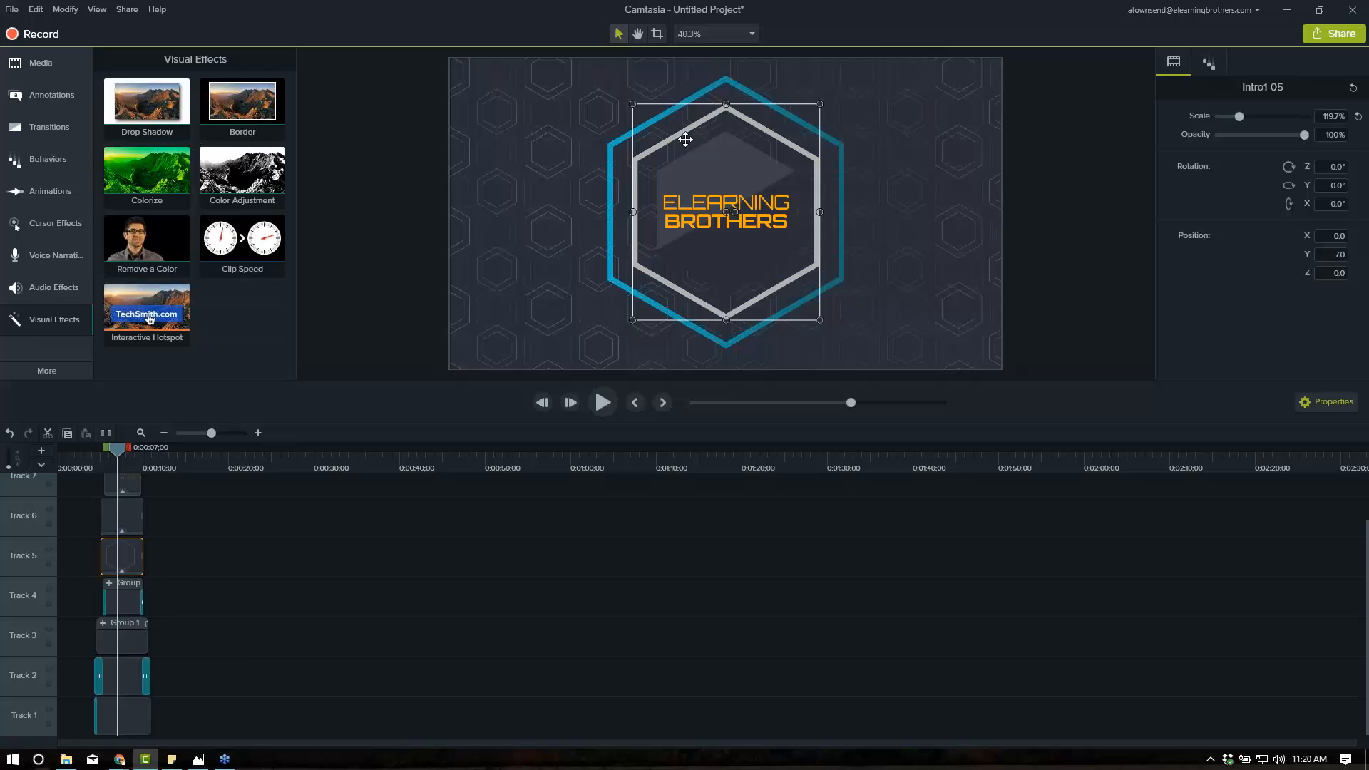
Add the Colorize effect to the inner hexagon on Track 5 again and set its colour to the purple swatch.
left_click_drag(146, 171, 125, 556)
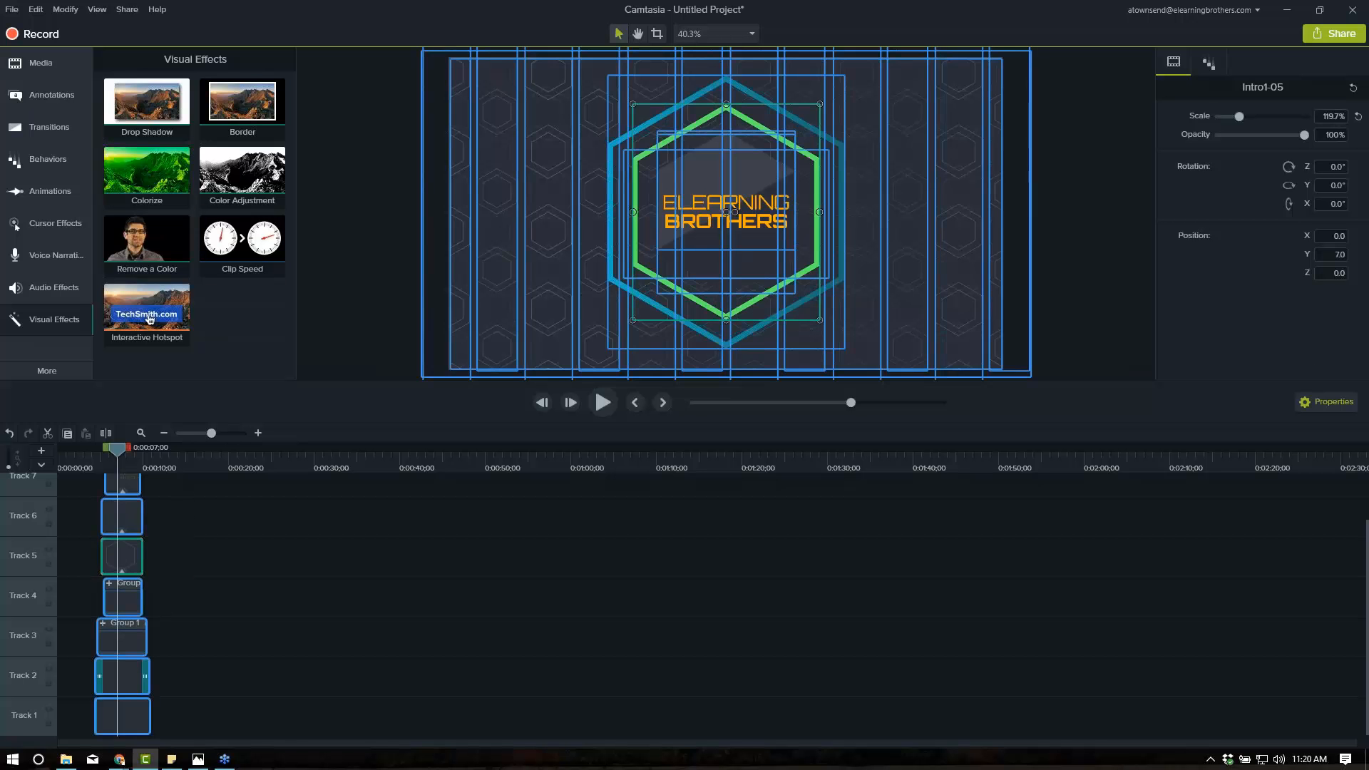
left_click(1338, 303)
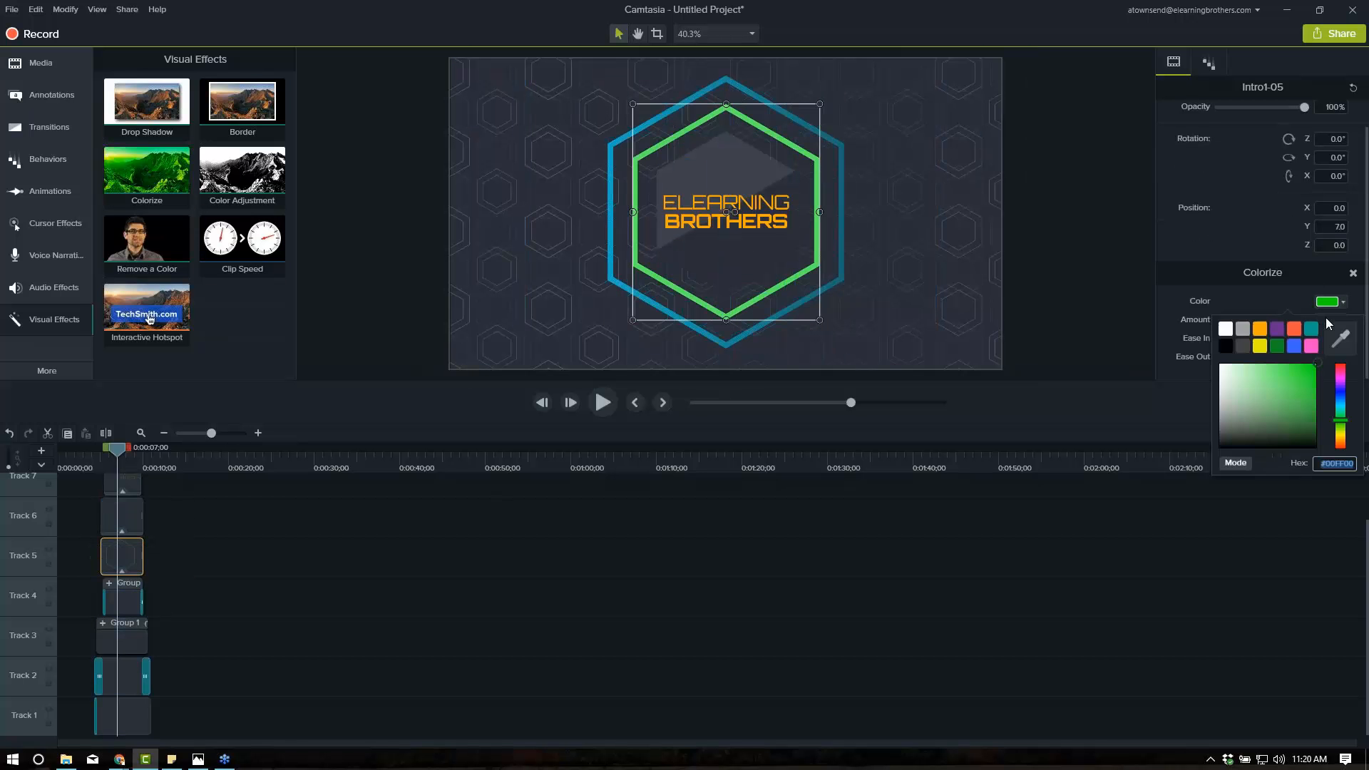
left_click(1277, 329)
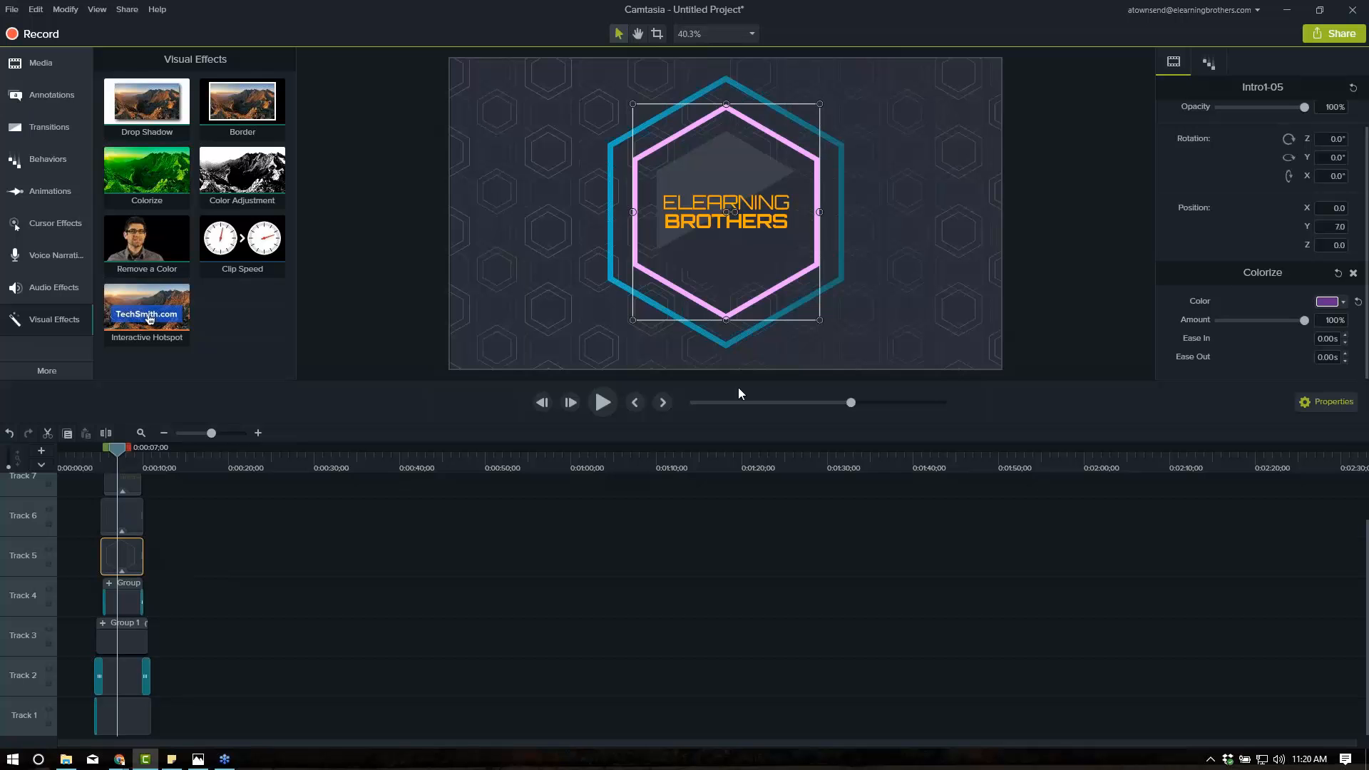
Adjust the inner hexagon's Colorize colour to a brighter purple, #9B2BDC, using the colour picker.
left_click_drag(738, 388, 709, 526)
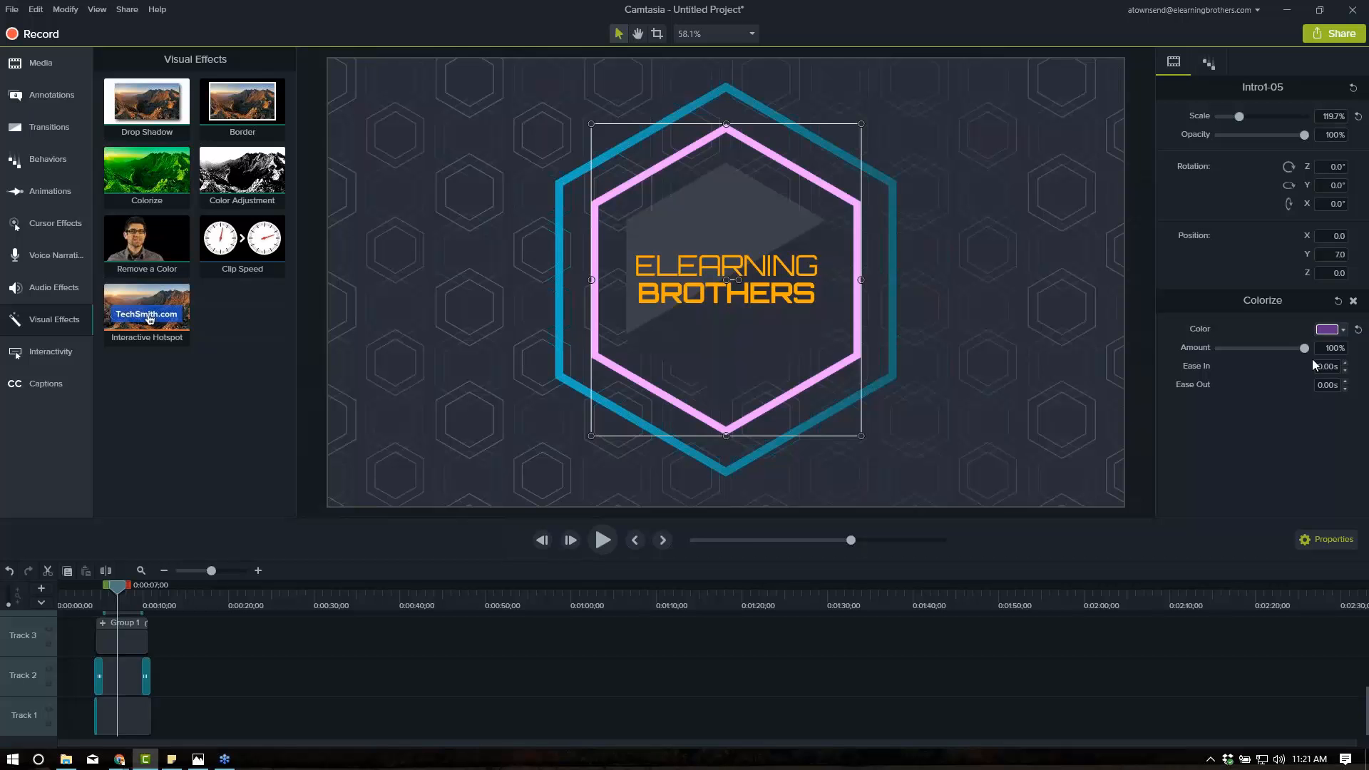
left_click(1328, 329)
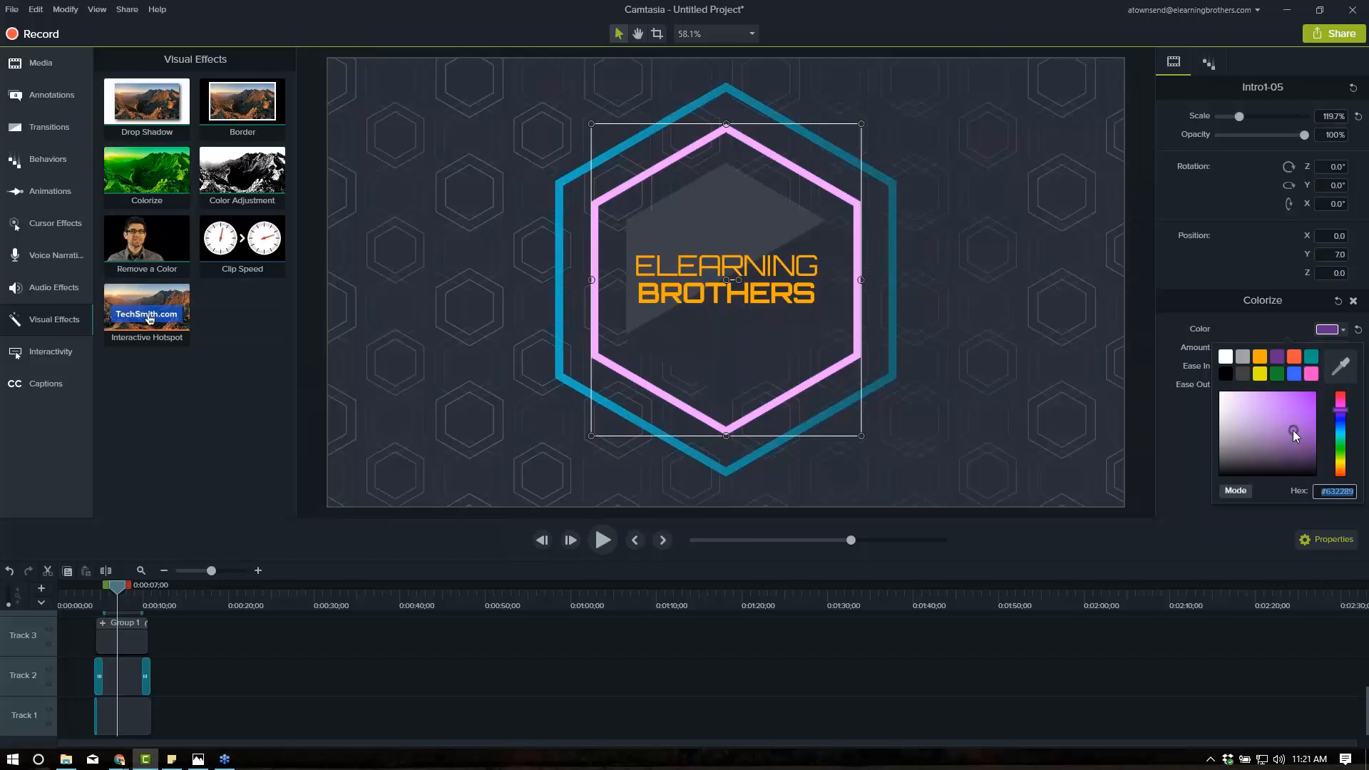
mouse_move(1294, 430)
left_mouse_down()
mouse_move(1312, 389)
mouse_move(1310, 421)
left_mouse_up()
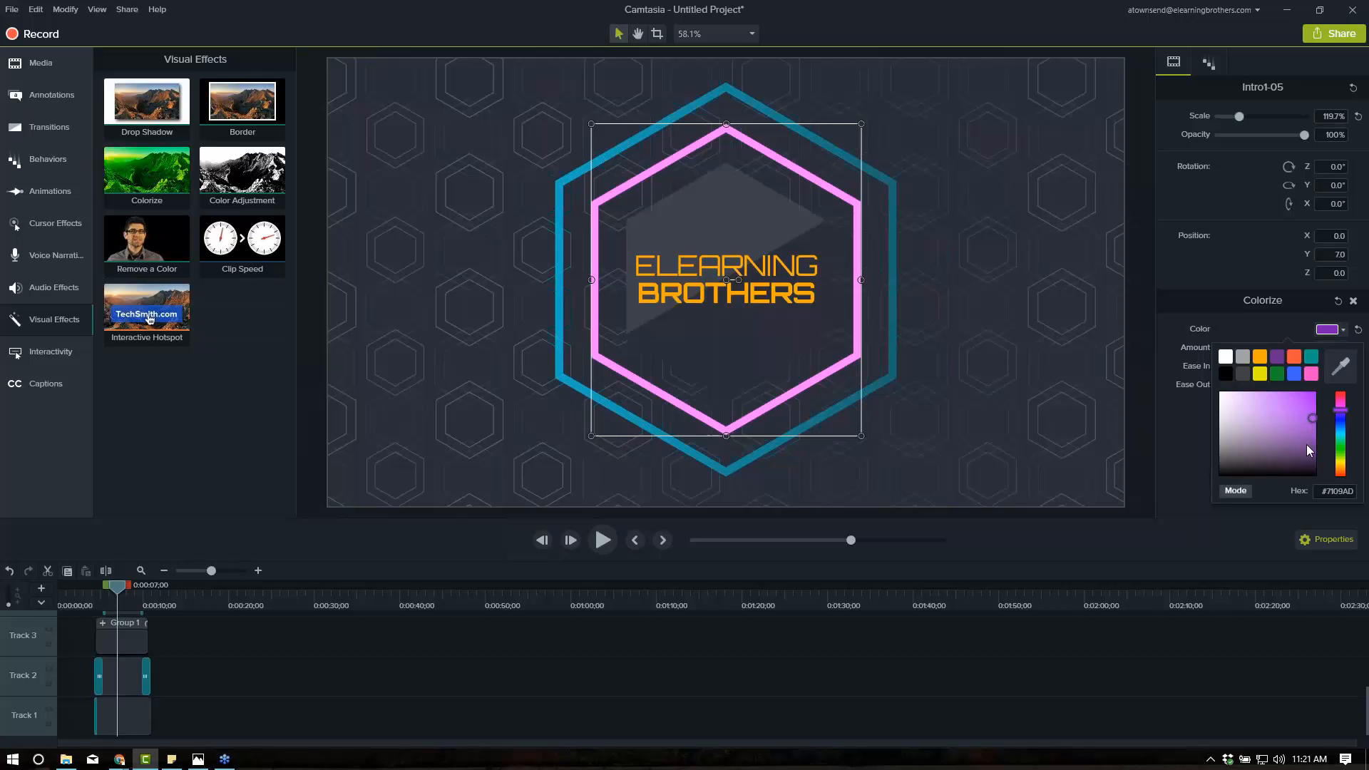
left_click(1323, 492)
mouse_move(1323, 491)
left_mouse_down()
mouse_move(1357, 494)
mouse_move(1312, 499)
left_mouse_up()
left_click(1336, 493)
left_click_drag(1290, 403, 1299, 403)
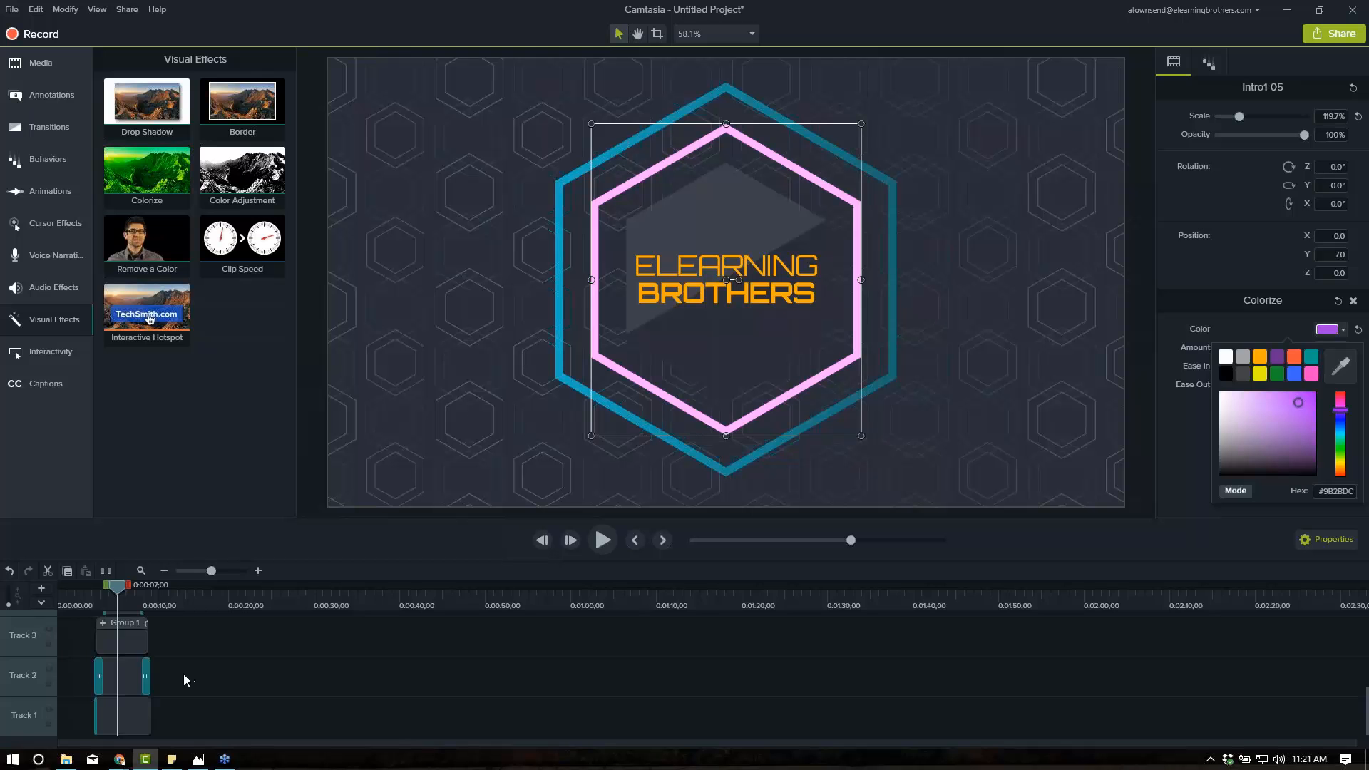
Add the Colorize effect to the outer hexagon clip on Track 6 and set its colour to the orange-red swatch.
scroll(182, 674, "up", 4)
left_click(126, 656)
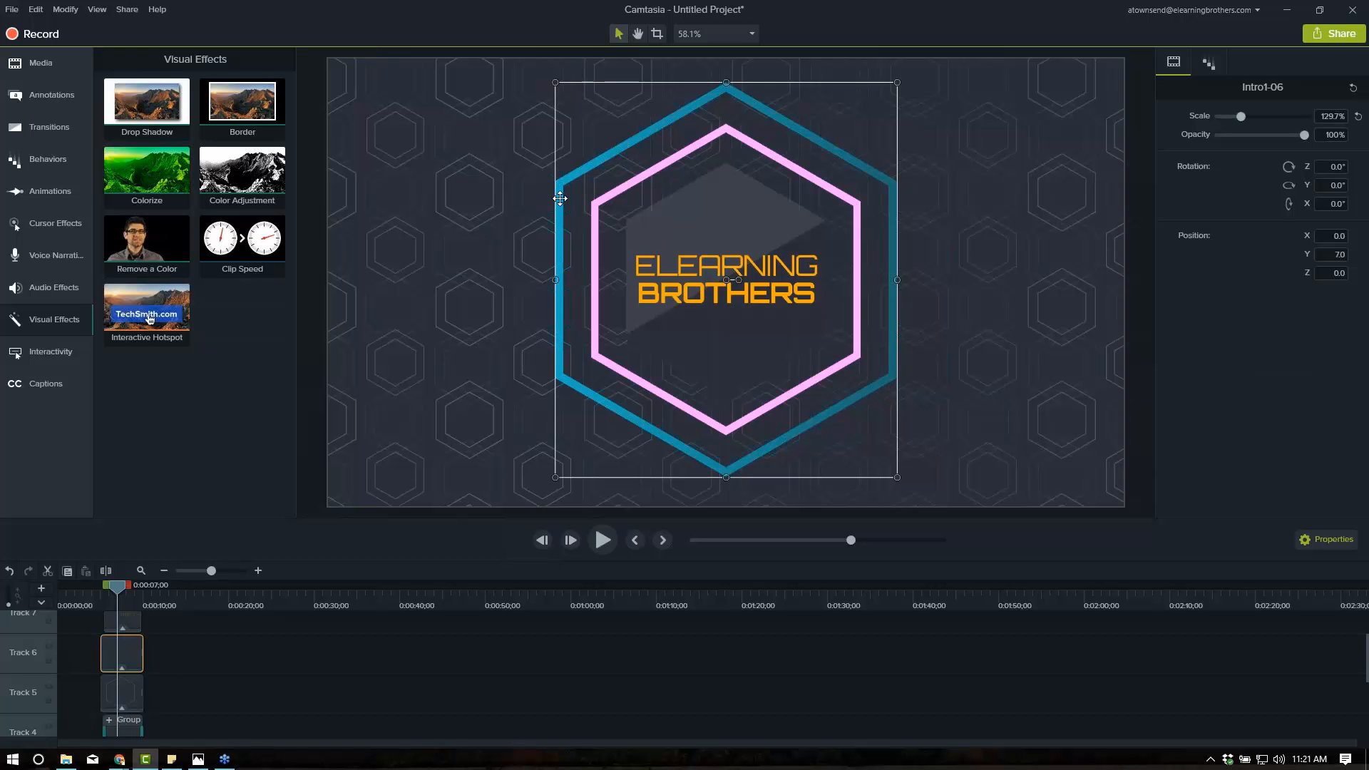
left_click_drag(167, 182, 122, 652)
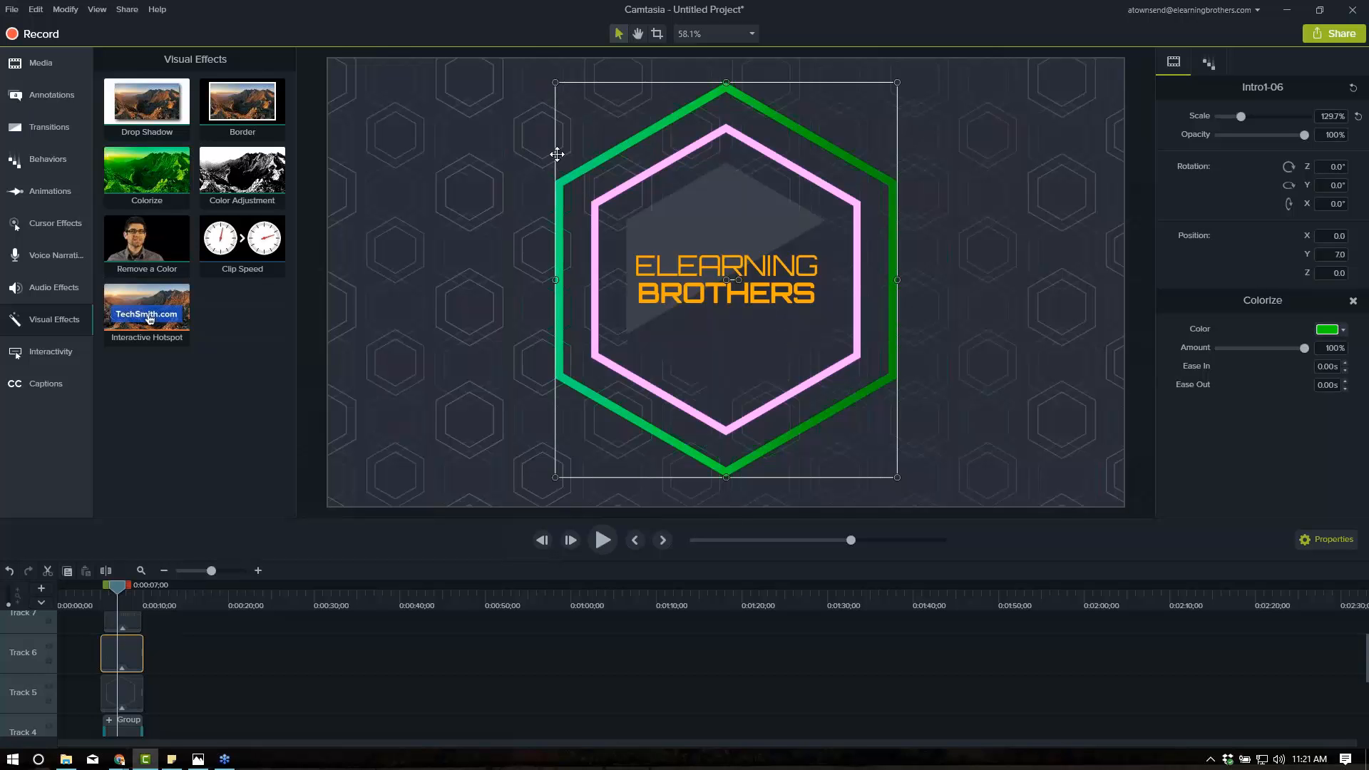
left_click(1345, 331)
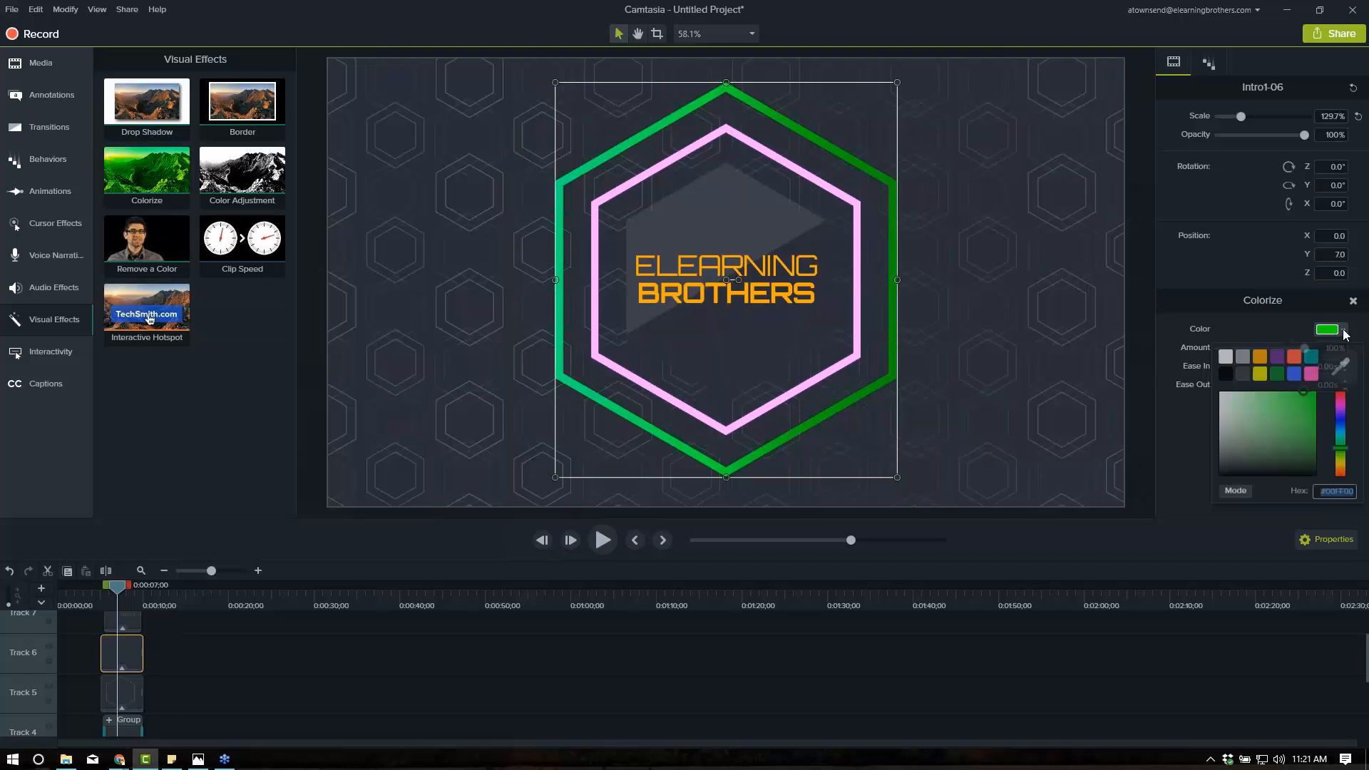
left_click(1294, 366)
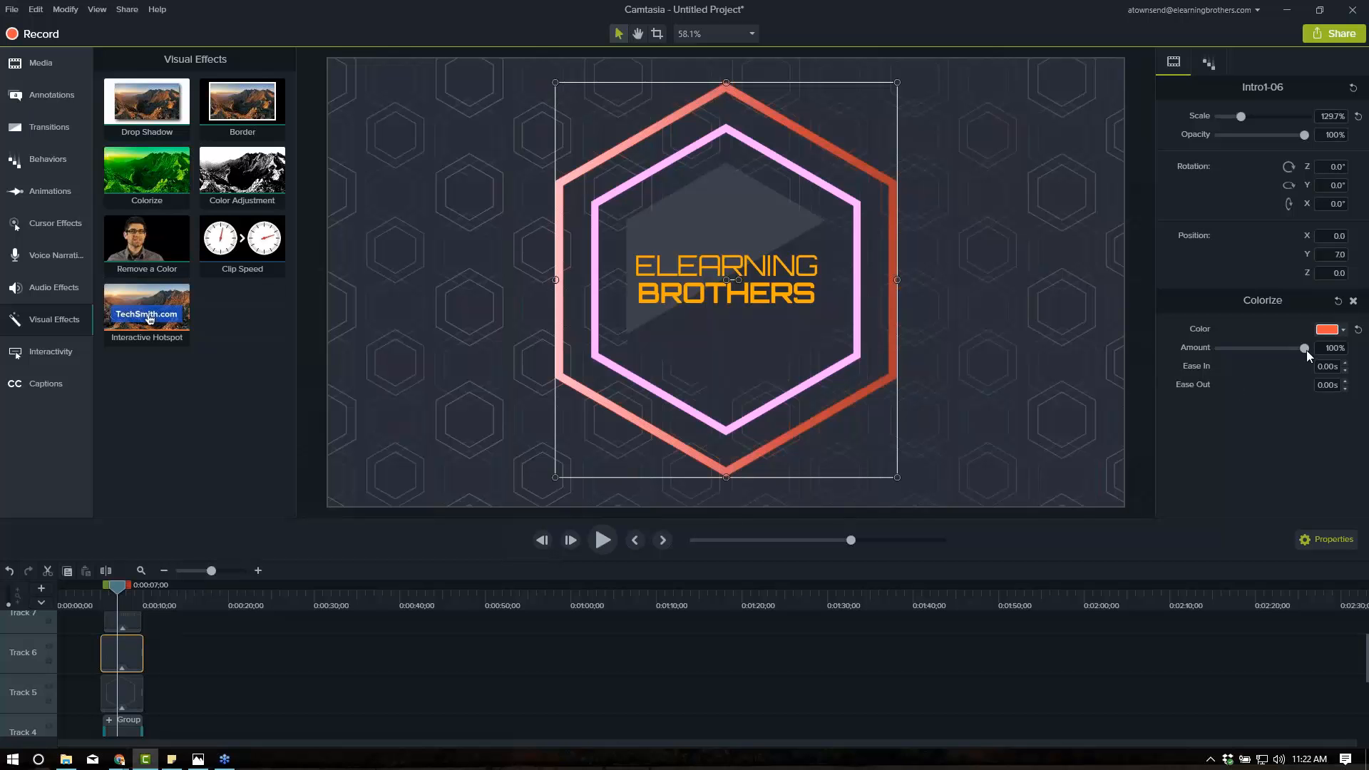
Try a Colorize amount of 50% on the outer hexagon and set the amount to 98%.
left_click_drag(1304, 348, 1246, 356)
left_click_drag(1251, 357, 1263, 352)
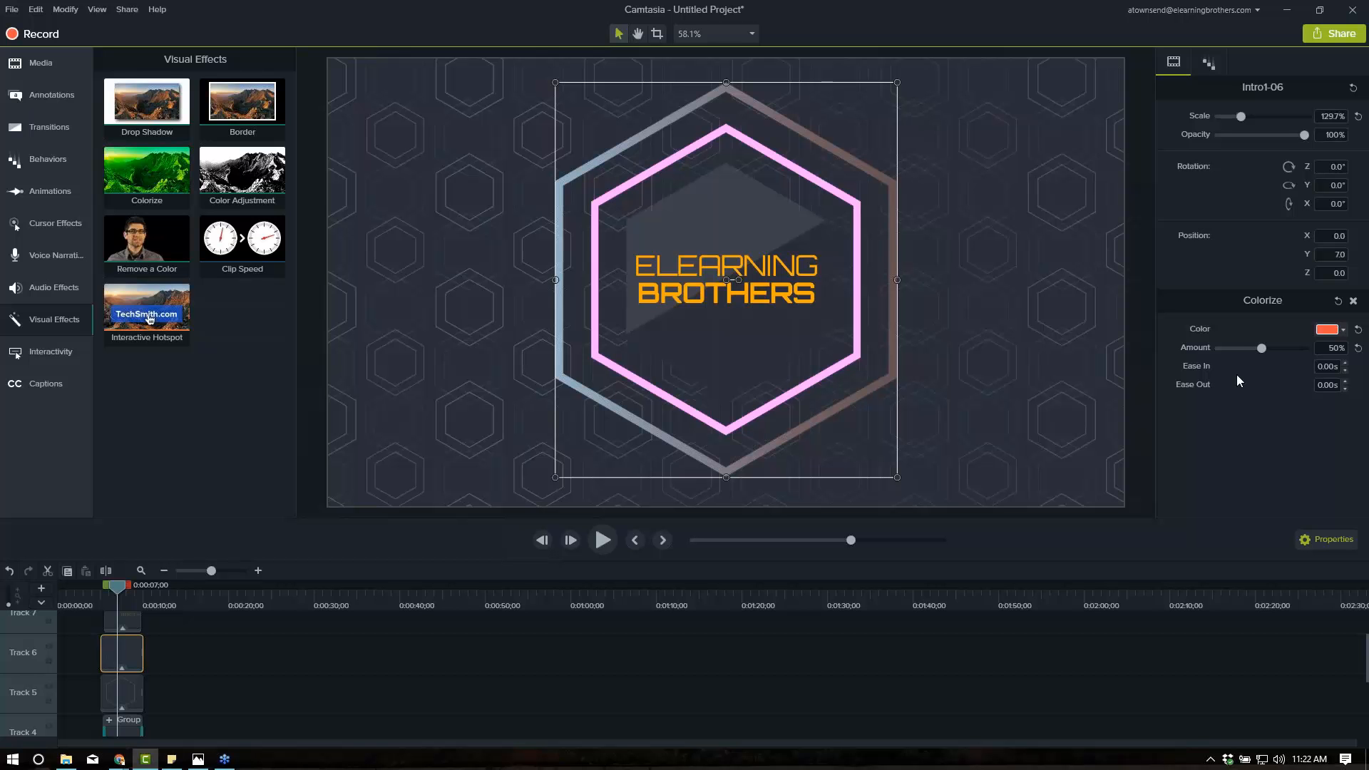
left_click_drag(1262, 350, 1303, 349)
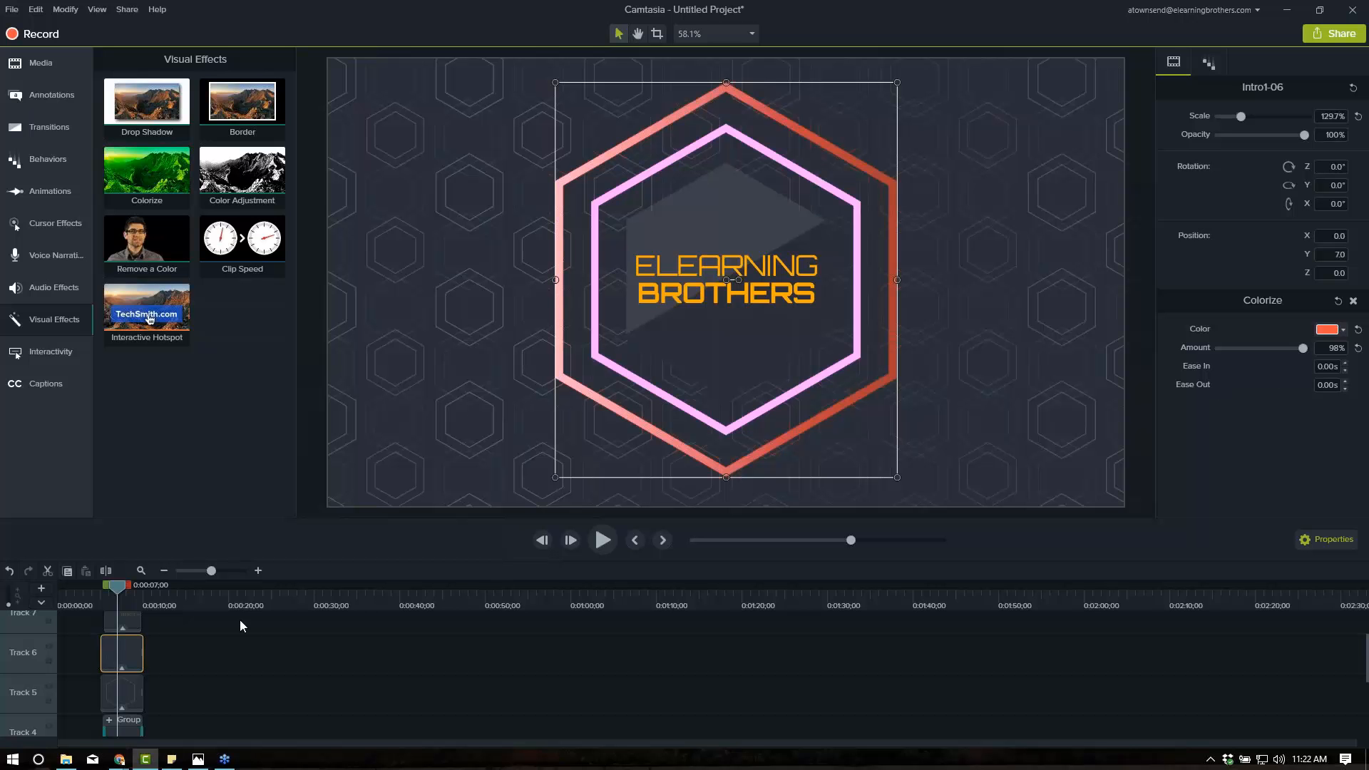
Show the hexagons' behavior properties and add an animation near the start of both hexagon clips on Tracks 5 and 6.
scroll(228, 630, "down", 3)
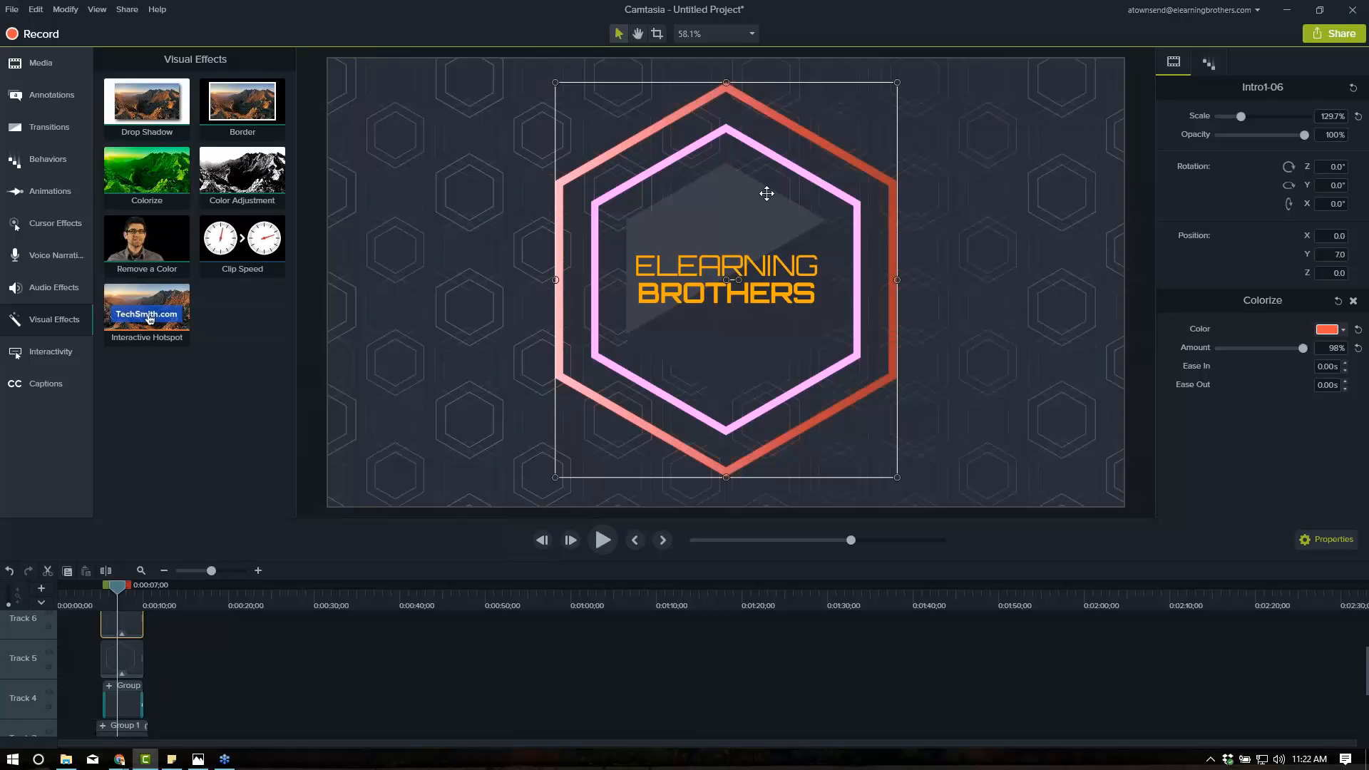
left_click(1209, 63)
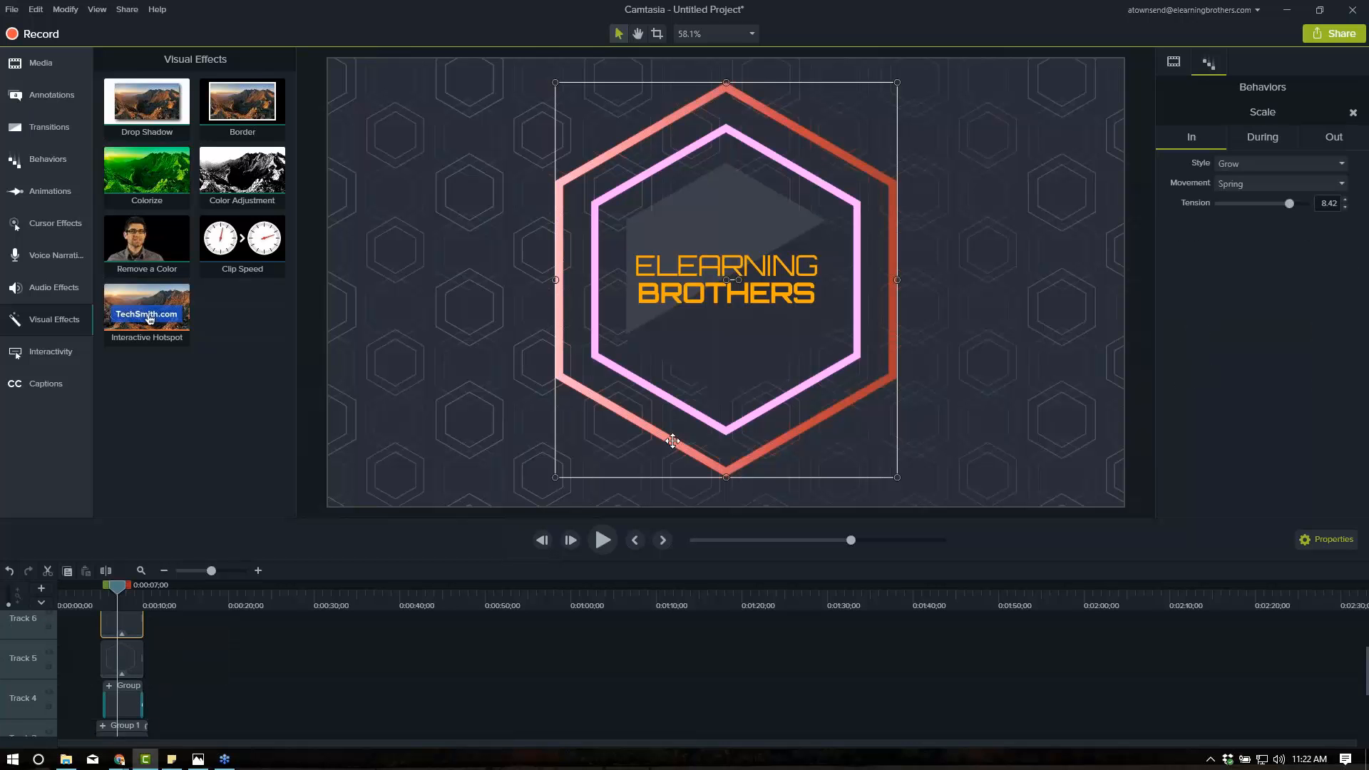
scroll(170, 652, "up", 1)
left_click_drag(166, 662, 128, 688)
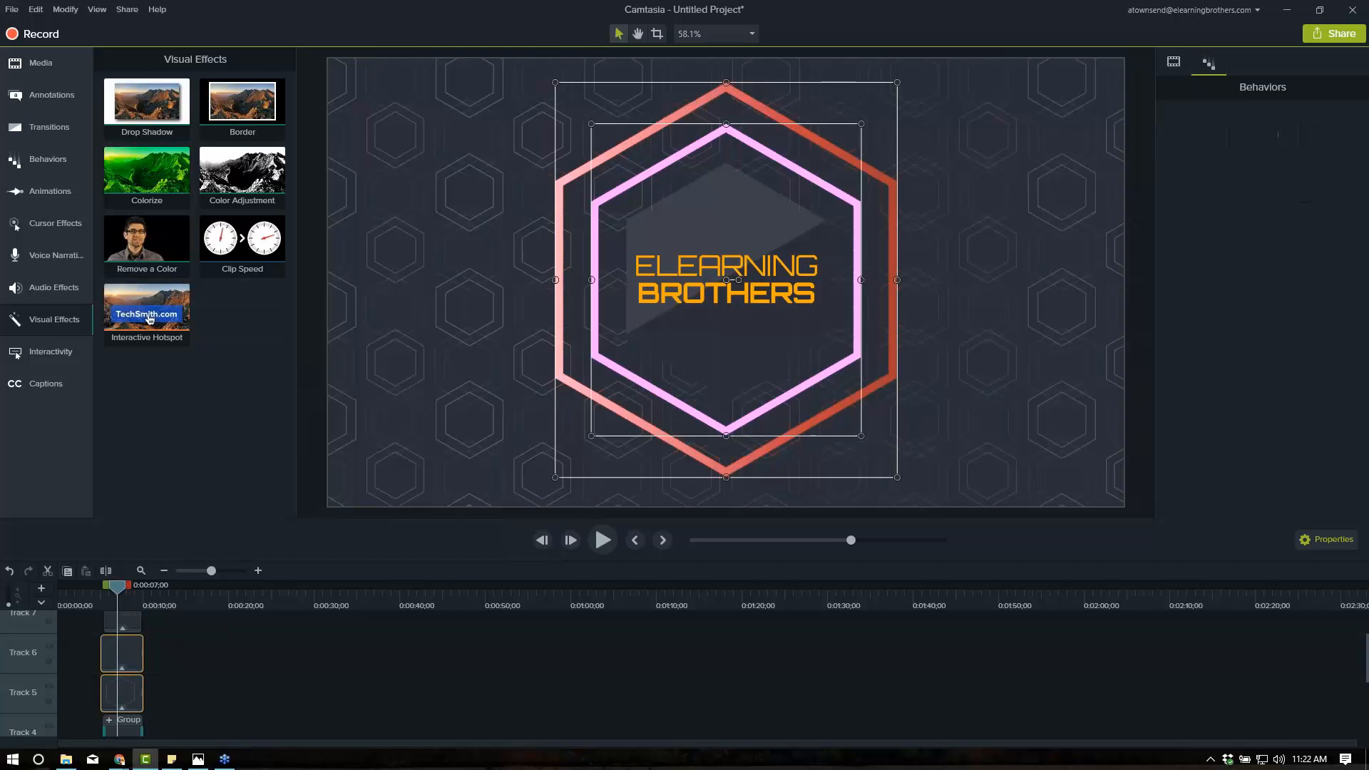
left_click(258, 571)
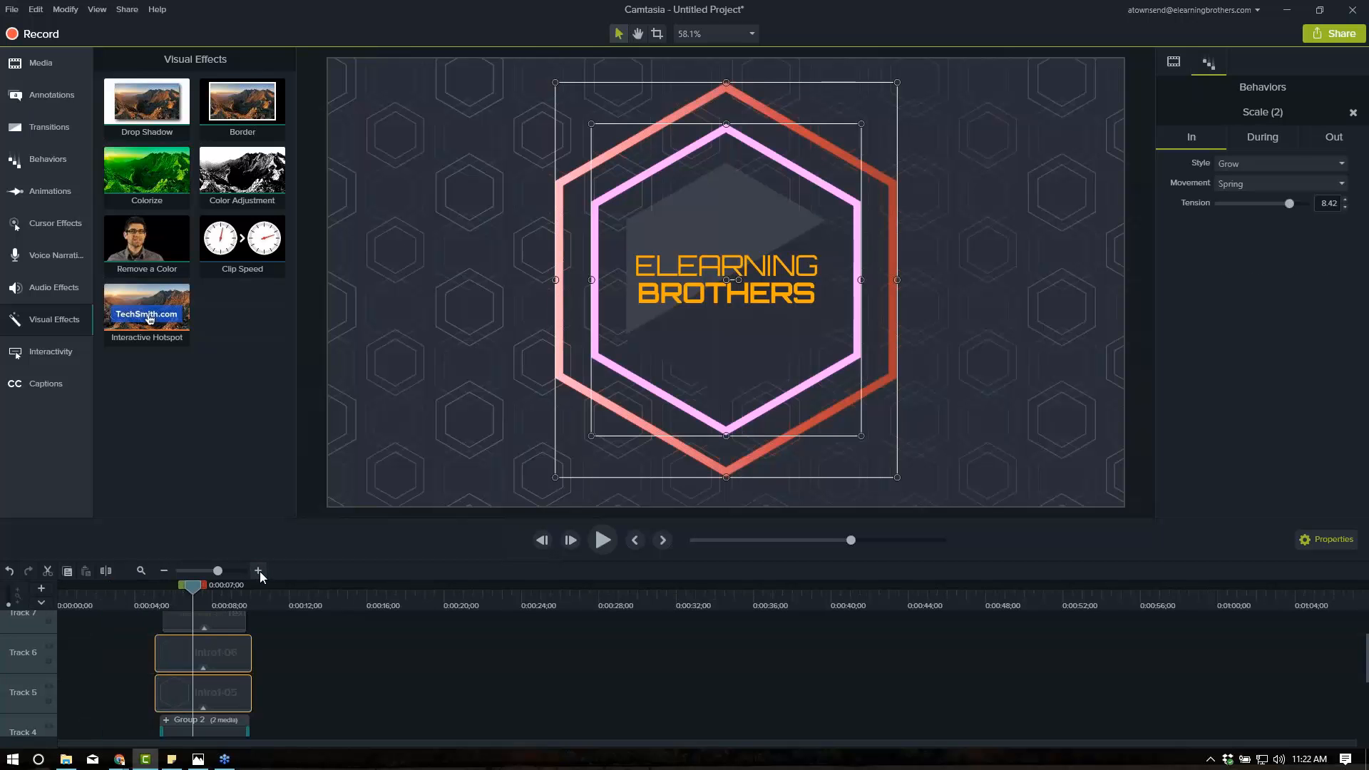
left_click(259, 571)
left_click(260, 571)
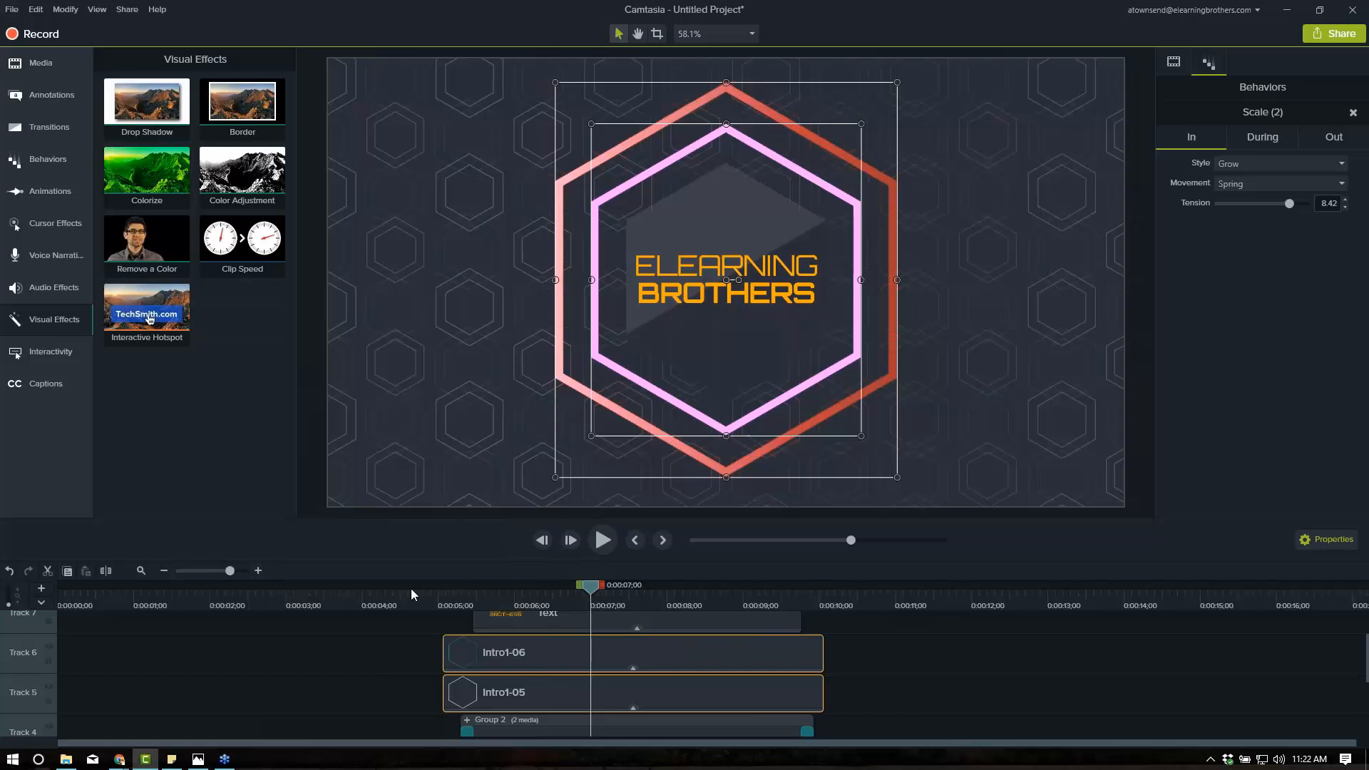
left_click(60, 194)
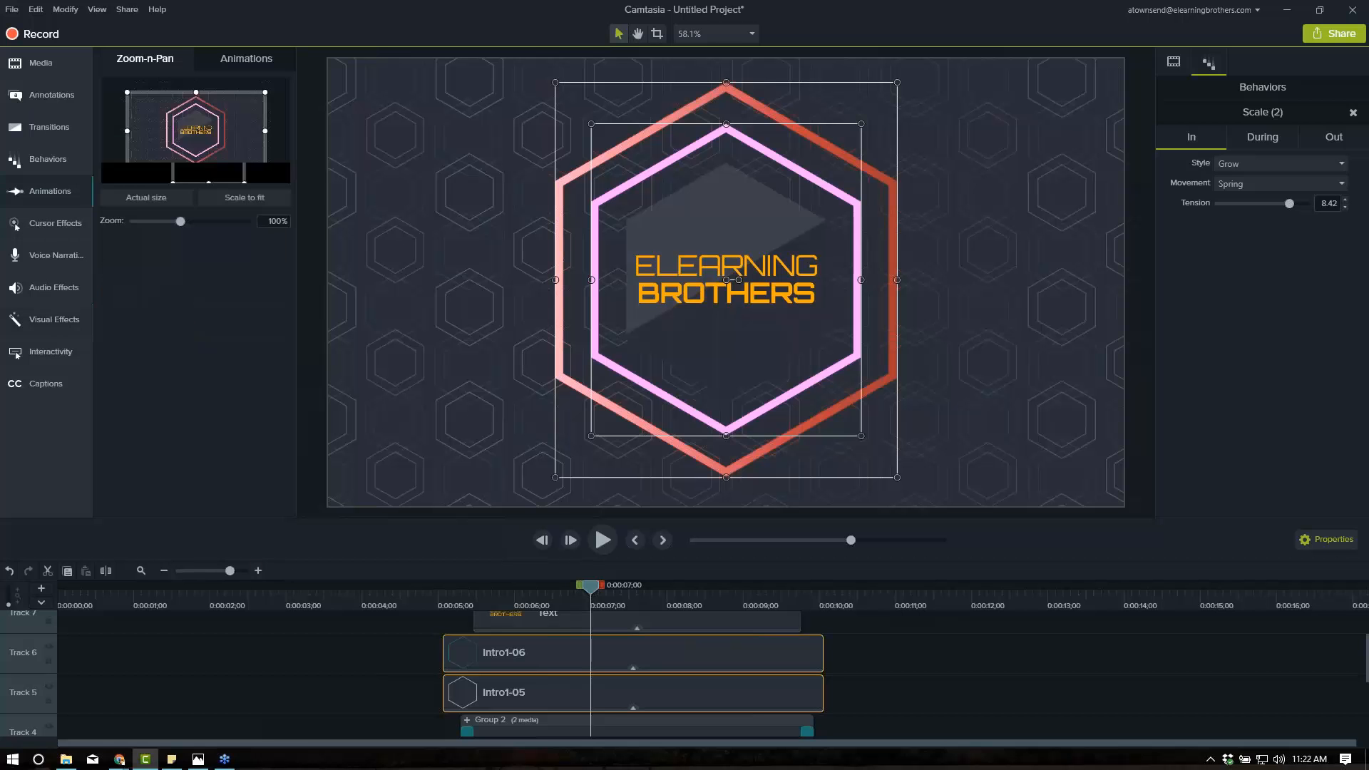
left_click(251, 60)
left_click_drag(201, 191, 501, 657)
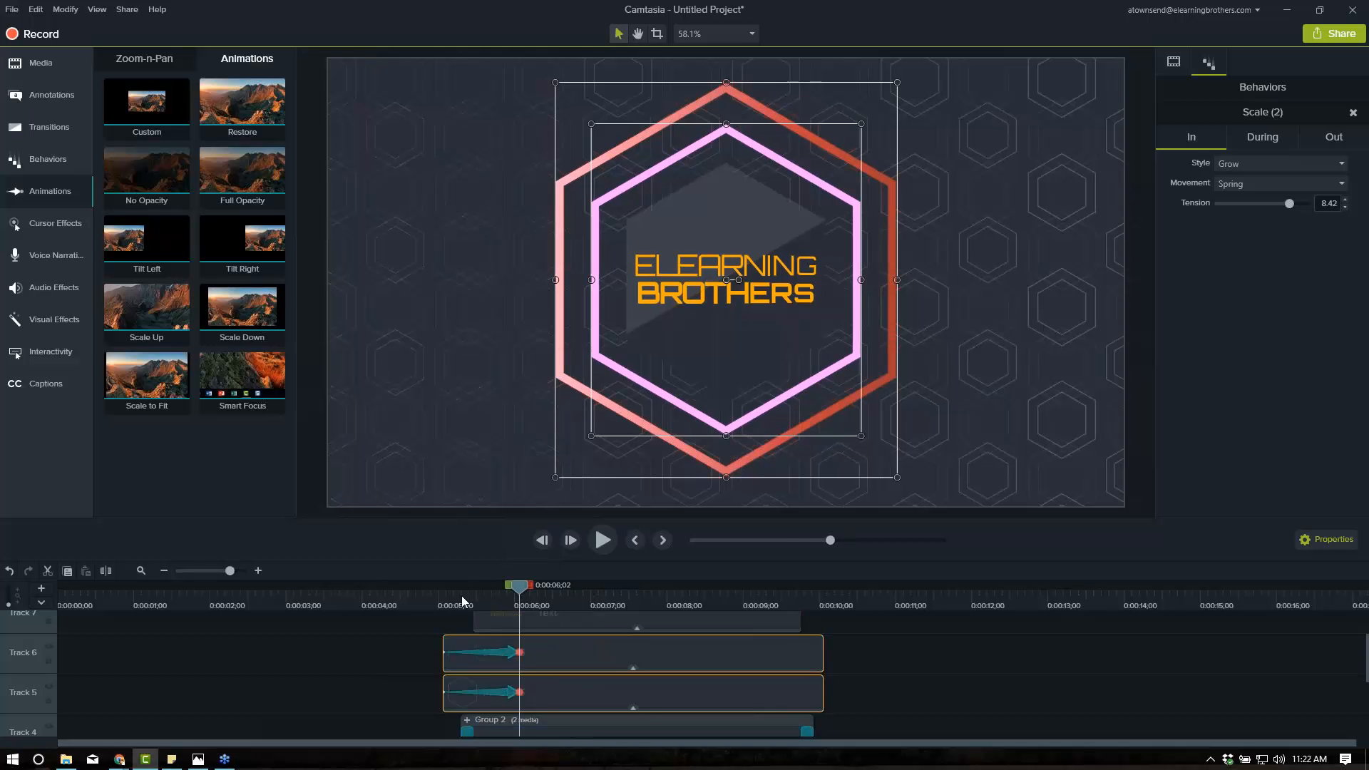
At the start of the clips, 0:00:05;02, move both hexagons straight down below the canvas and preview the upward slide-in.
left_click_drag(464, 603, 443, 601)
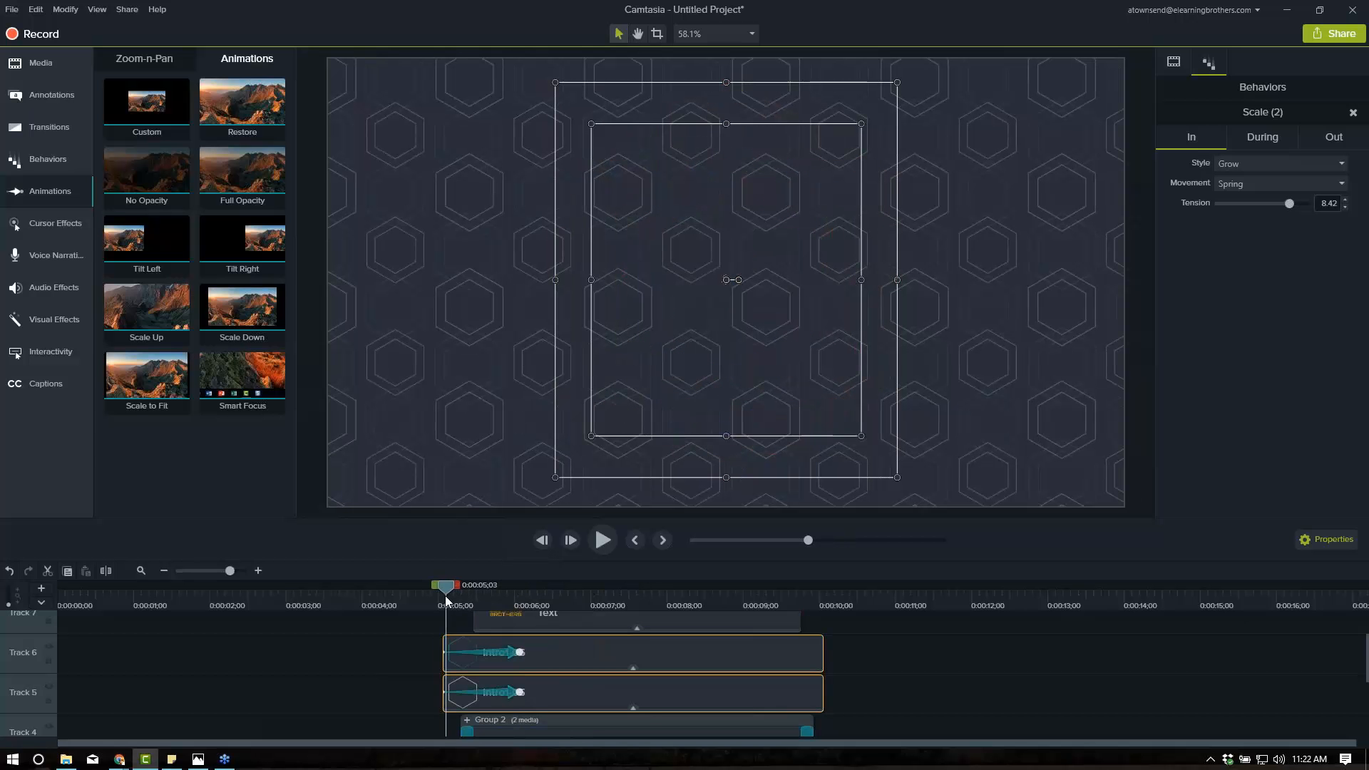
left_click_drag(724, 425, 728, 766)
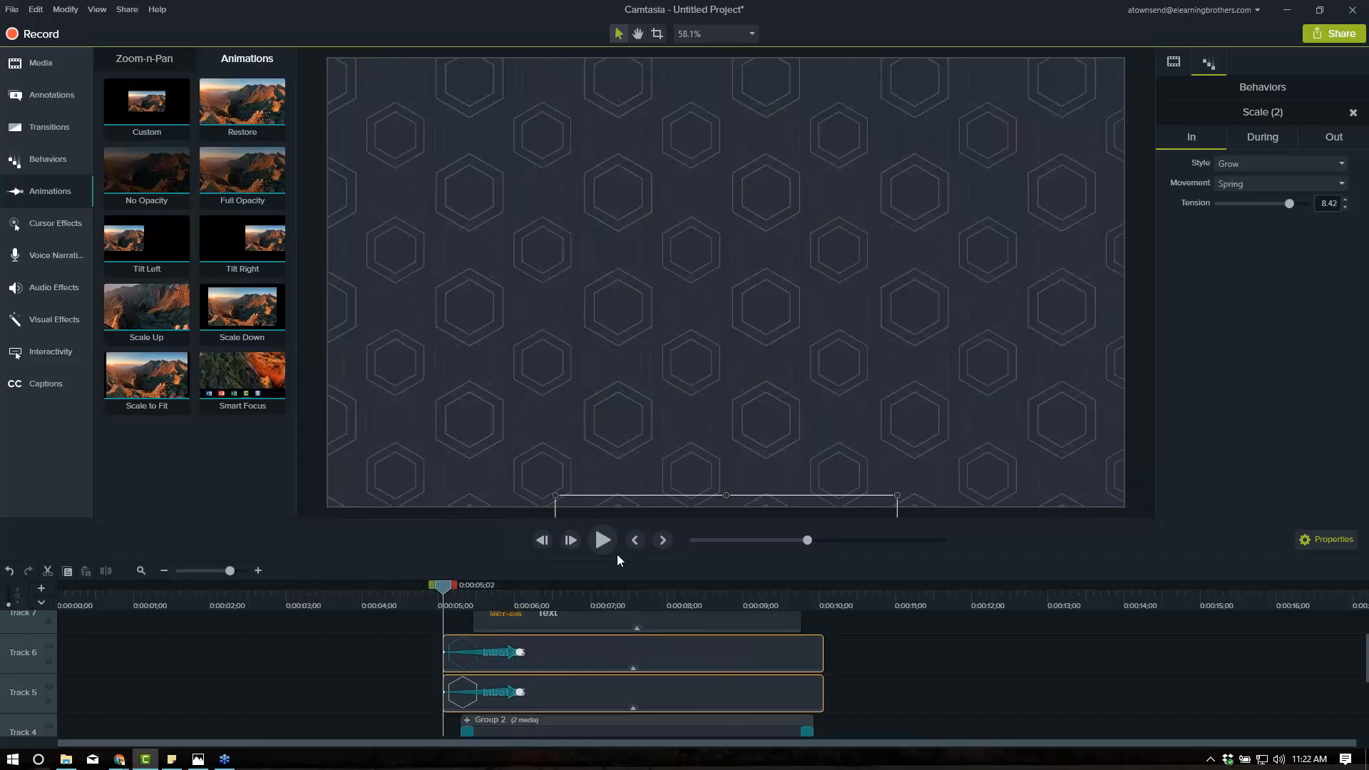
key("space")
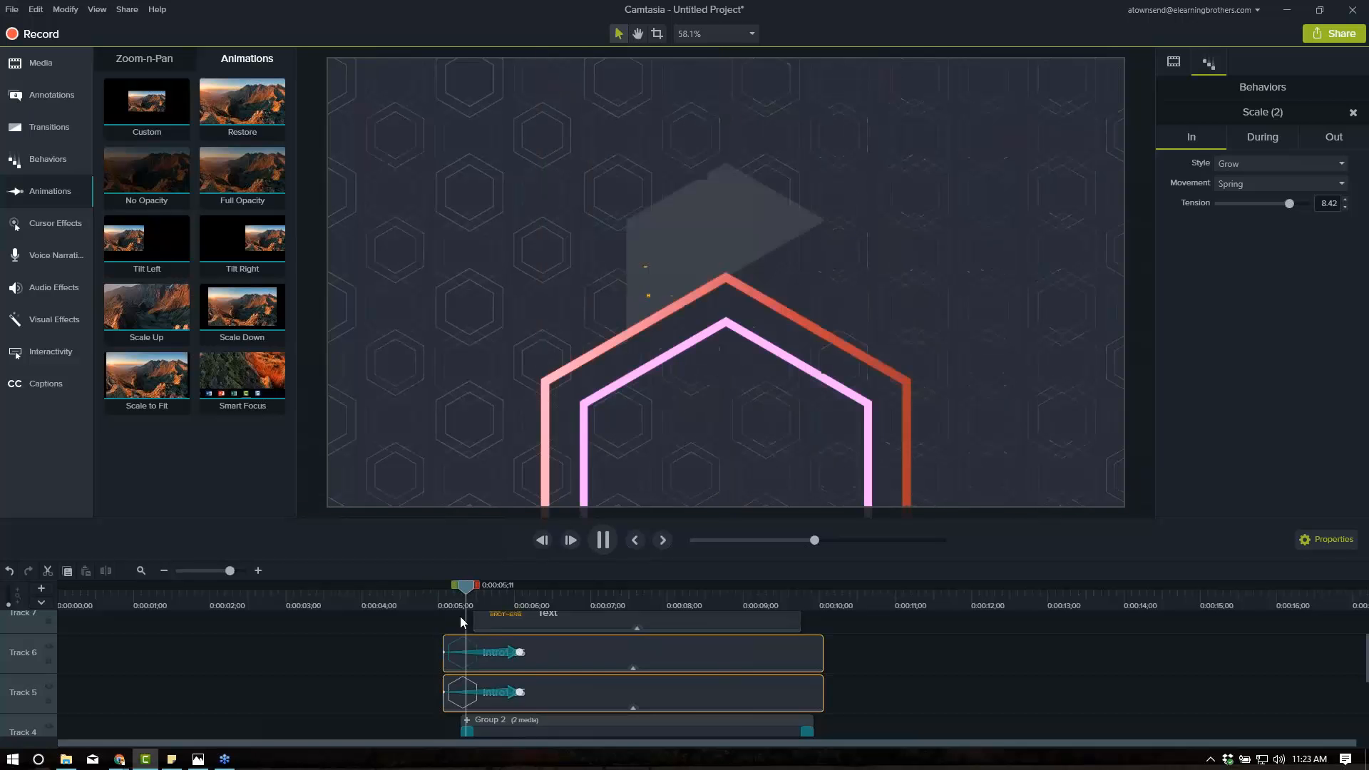
key("space")
At 0:00:06;05, move the ELEARNING BROTHERS text to the right side of the canvas and both hexagons to the left side.
left_click_drag(445, 588, 536, 600)
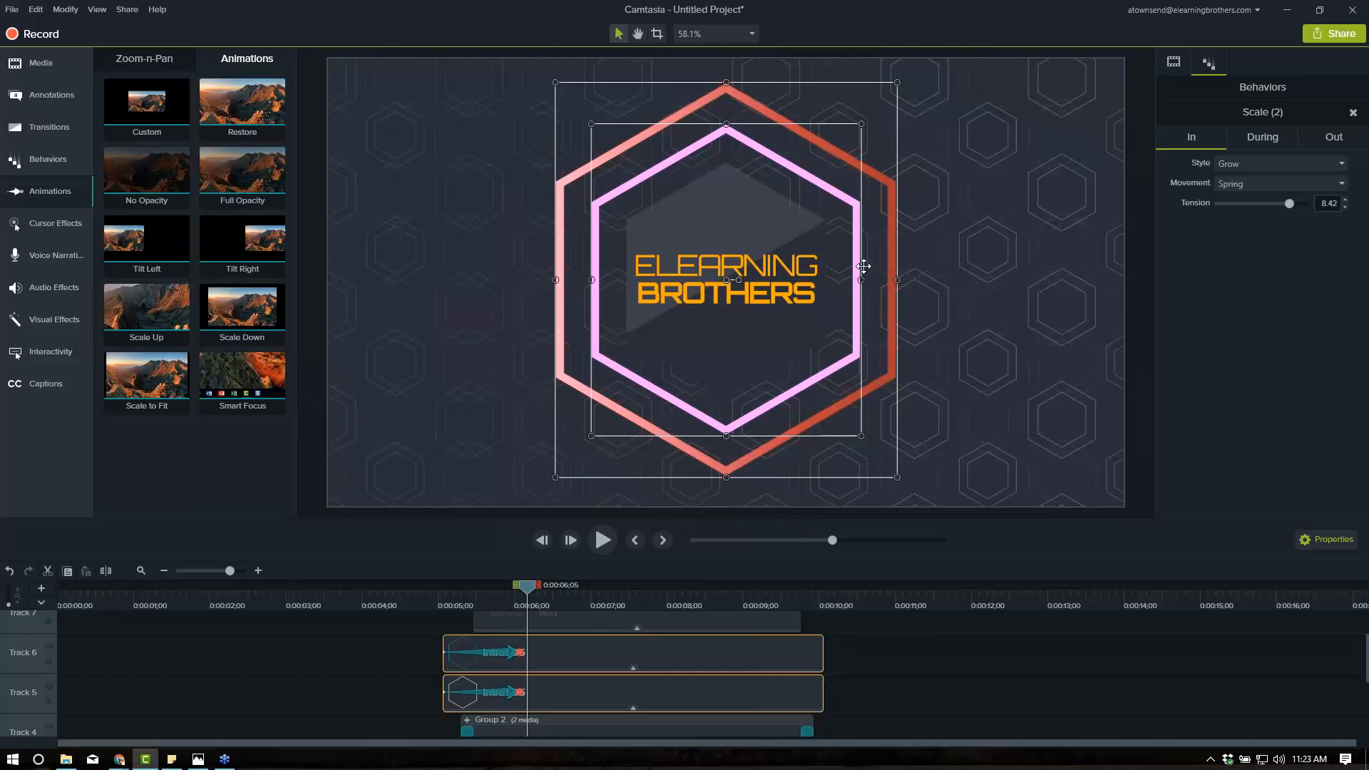
left_click_drag(871, 235, 1102, 305)
left_click_drag(839, 654, 795, 691)
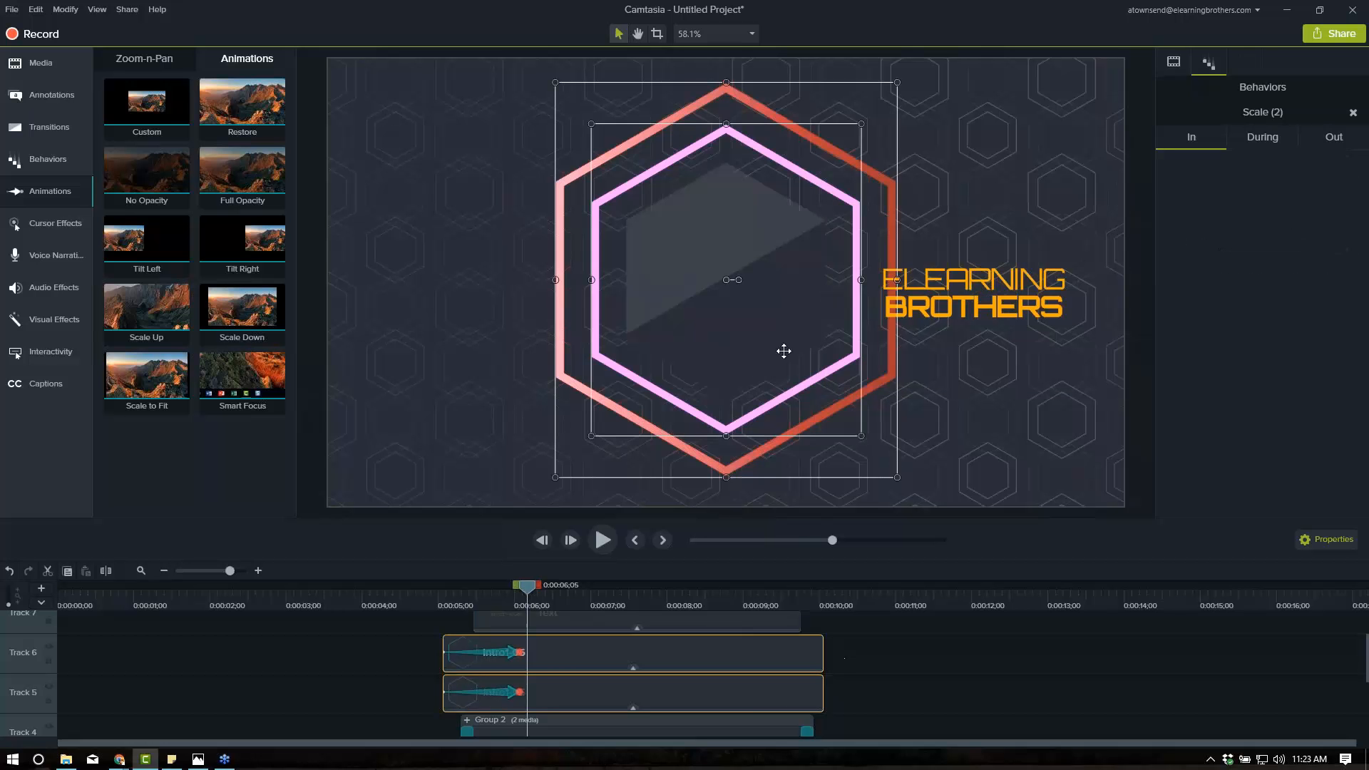
left_click_drag(761, 373, 592, 357)
left_click_drag(533, 587, 628, 598)
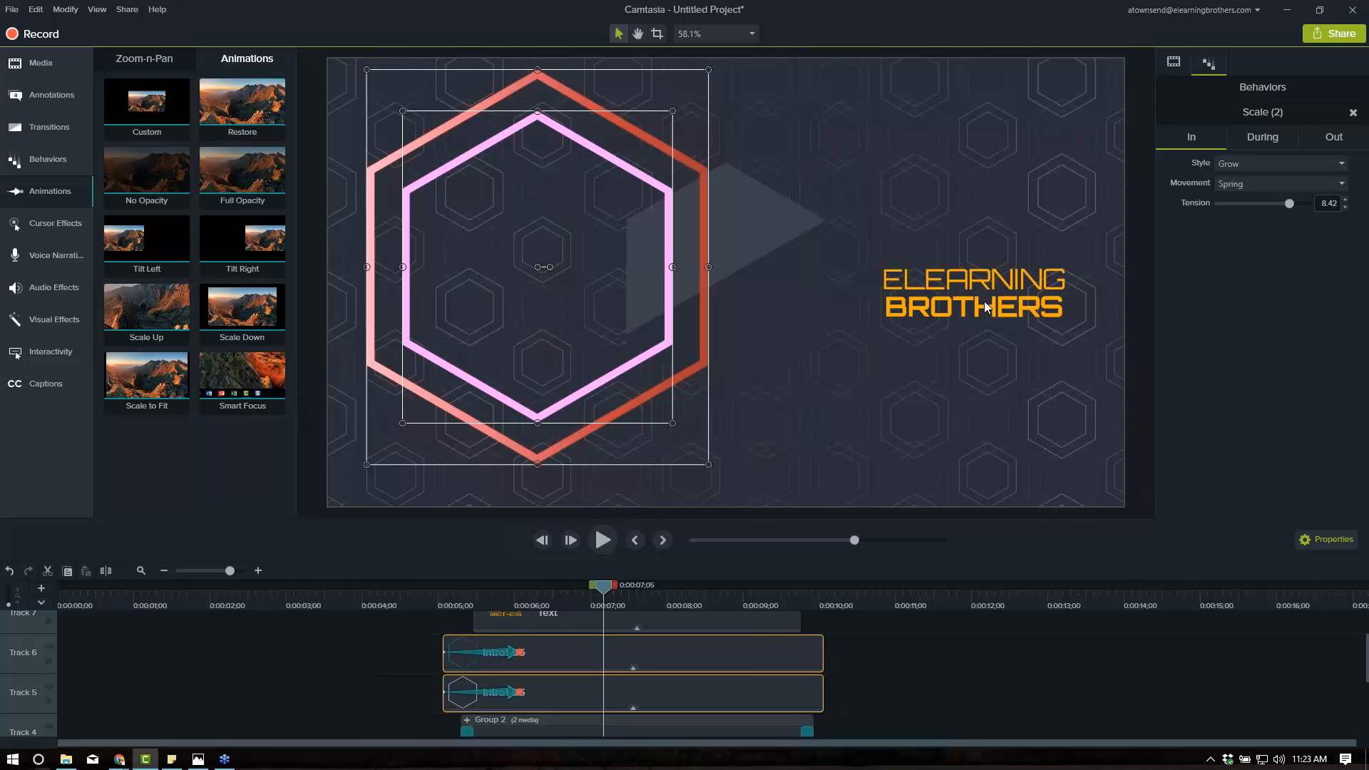
Crop both hexagons from above and below so only their vertical side segments remain.
left_click(657, 34)
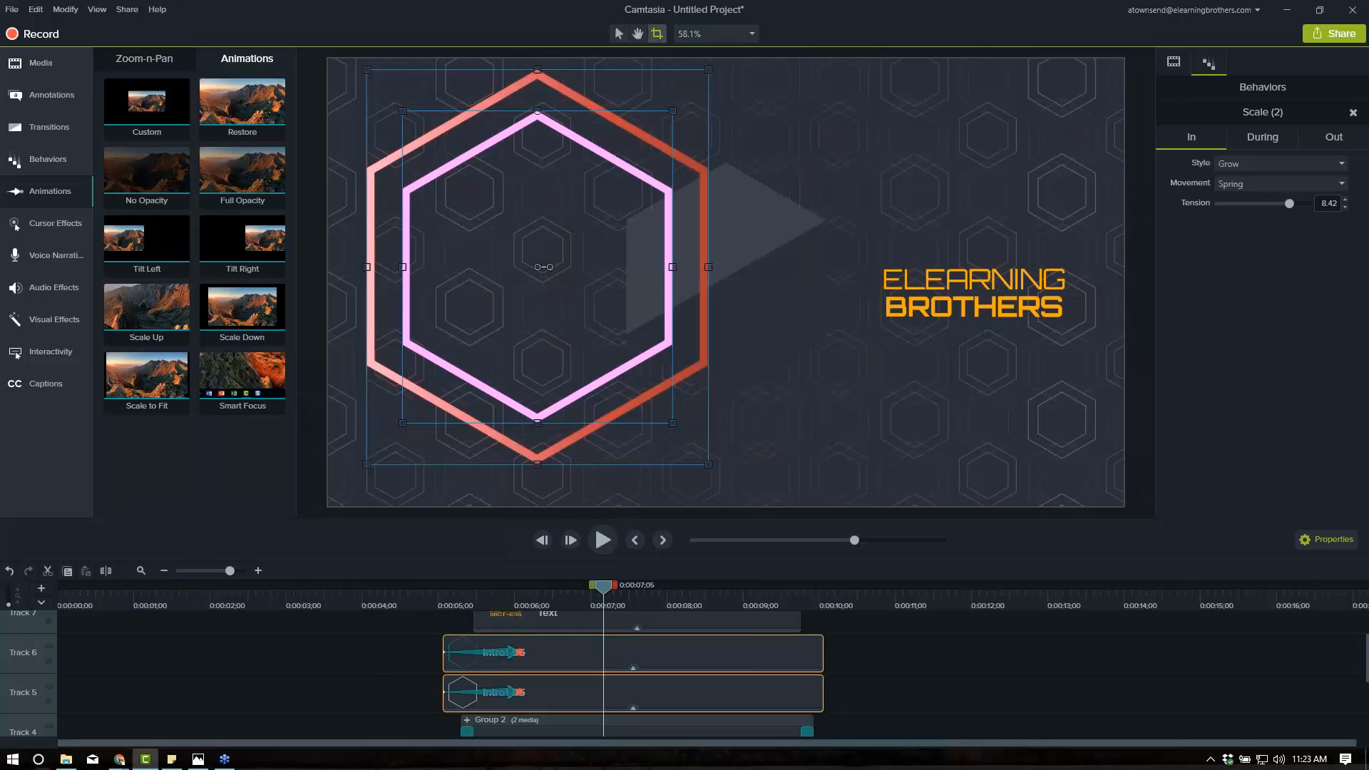
left_click_drag(539, 79, 530, 172)
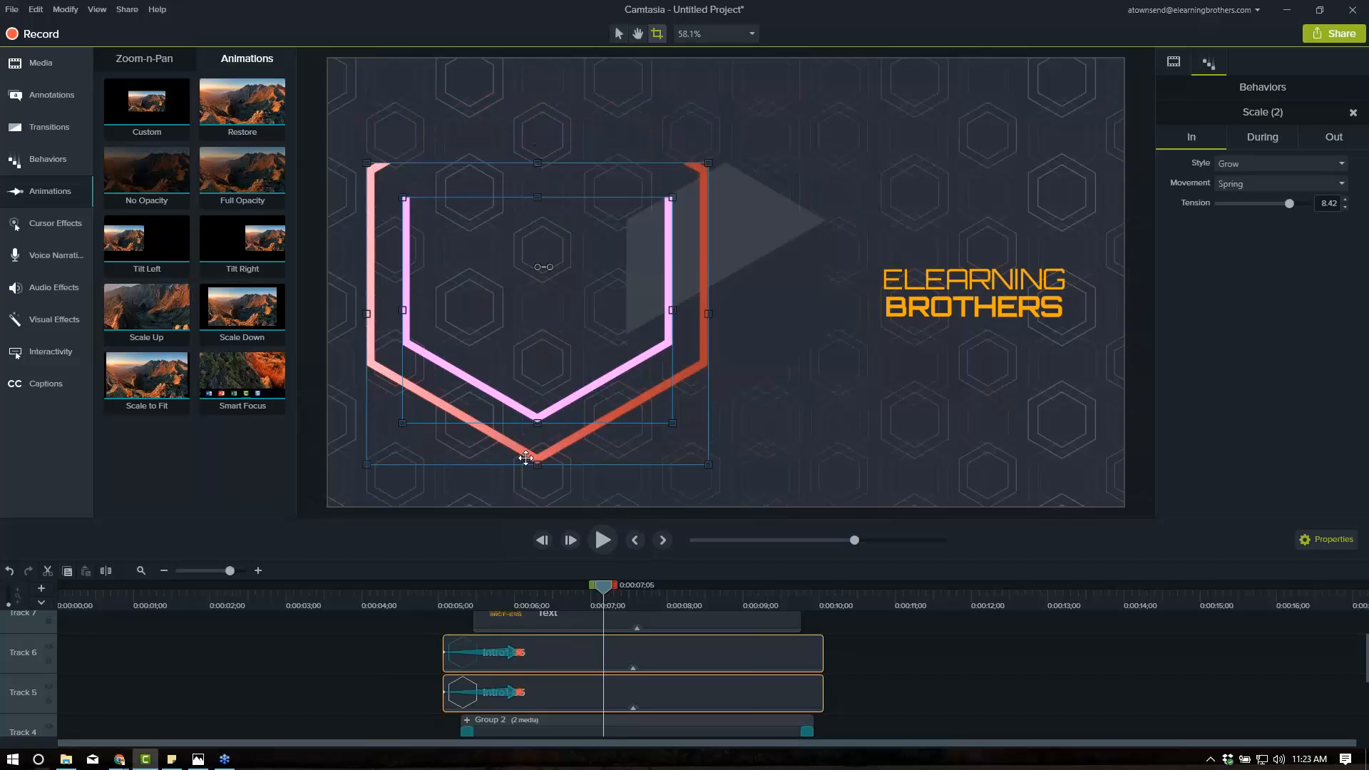
left_click_drag(539, 466, 542, 370)
left_click(719, 430)
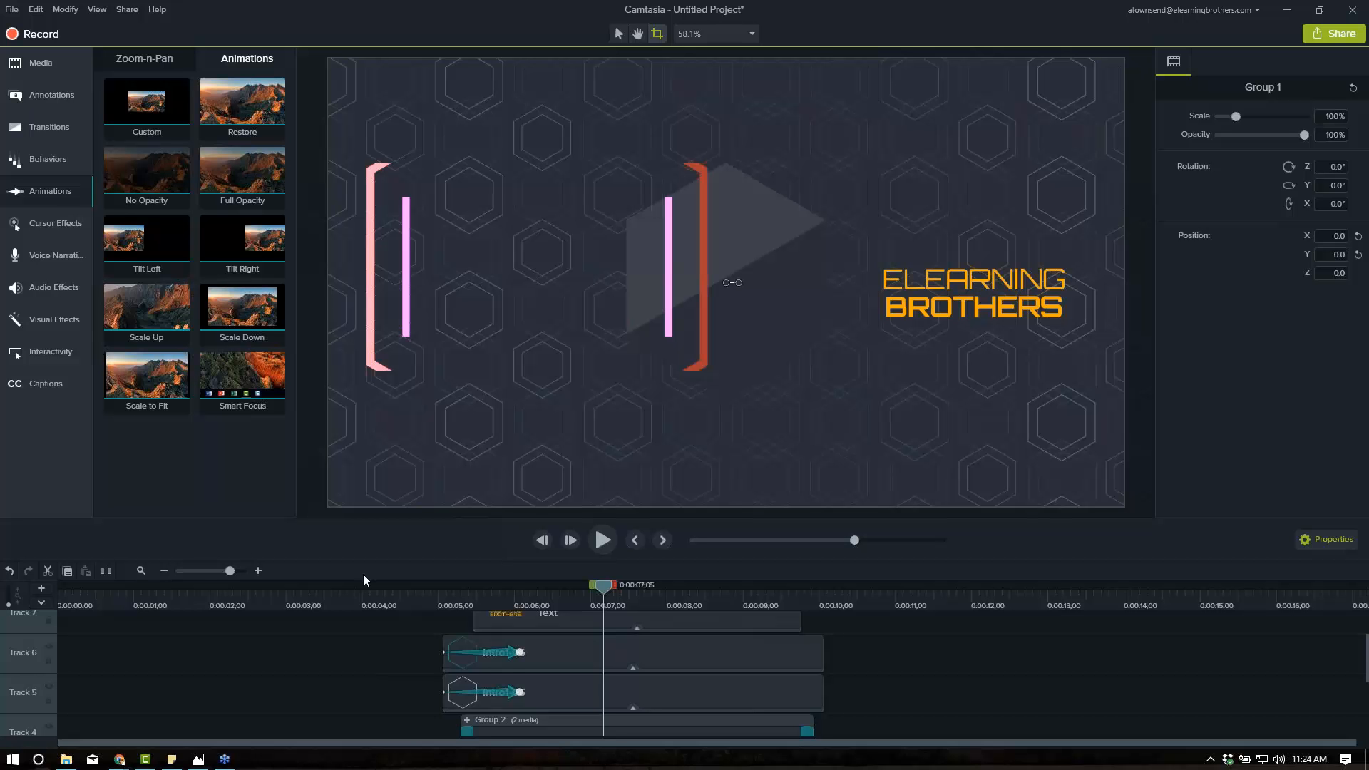
Enlarge the timeline, ungroup Group 1 on Track 3 to inspect its individual clips, and restore the group.
left_click_drag(377, 522, 411, 214)
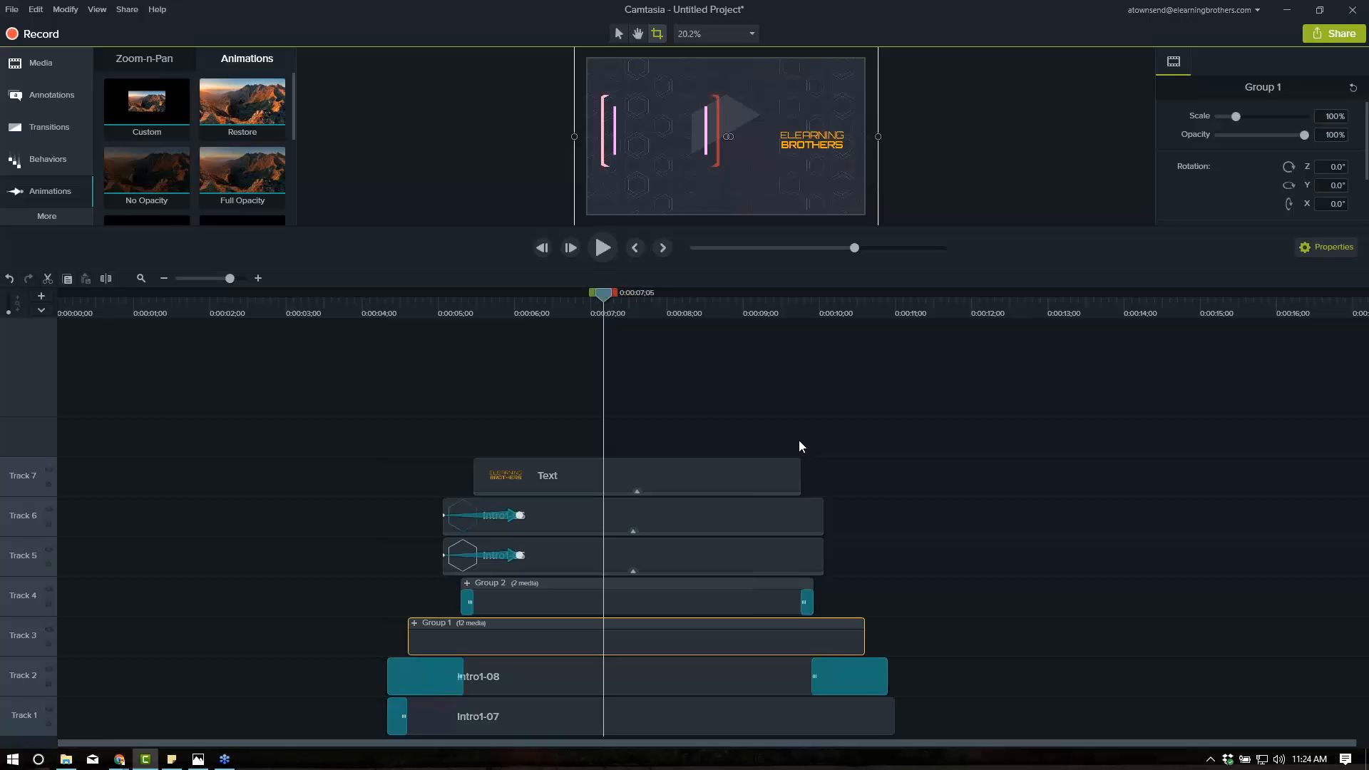
right_click(533, 637)
left_click(582, 549)
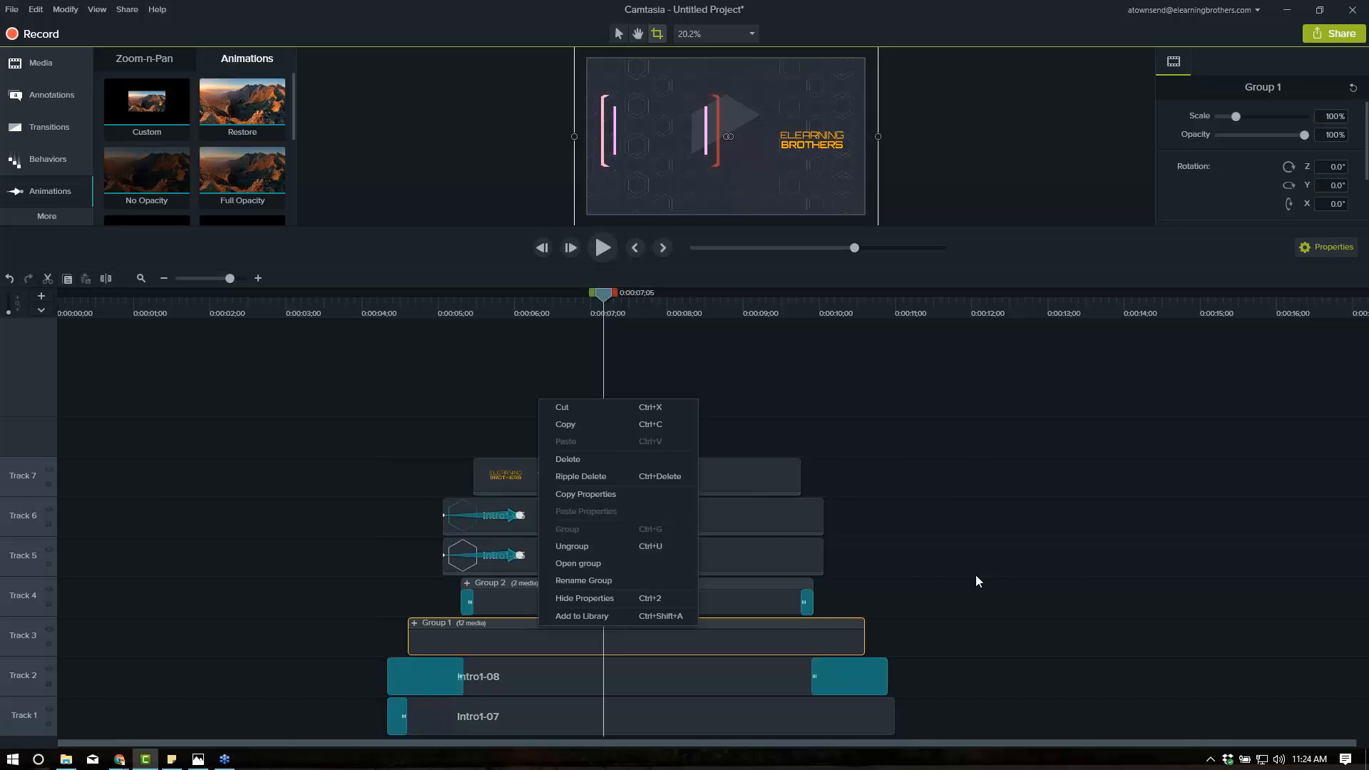
scroll(814, 549, "down", 3)
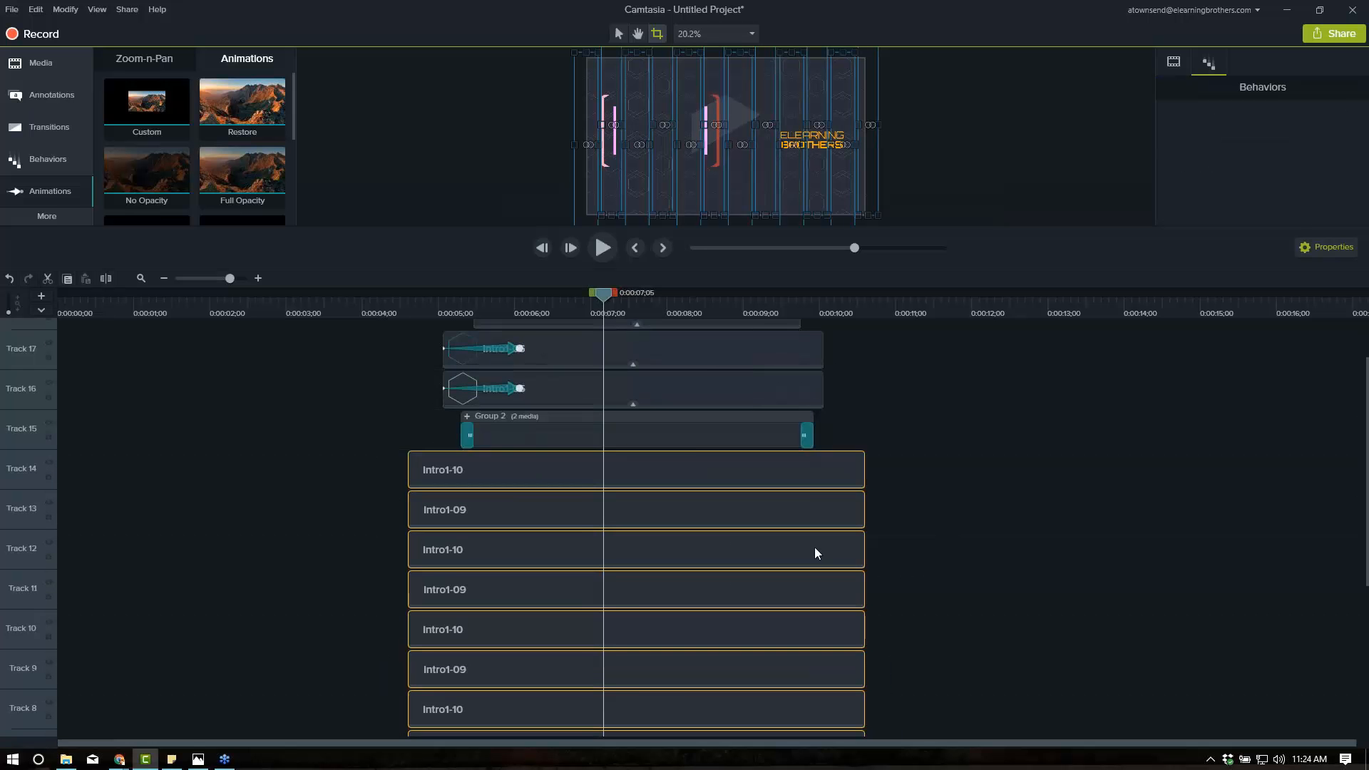
scroll(686, 464, "down", 3)
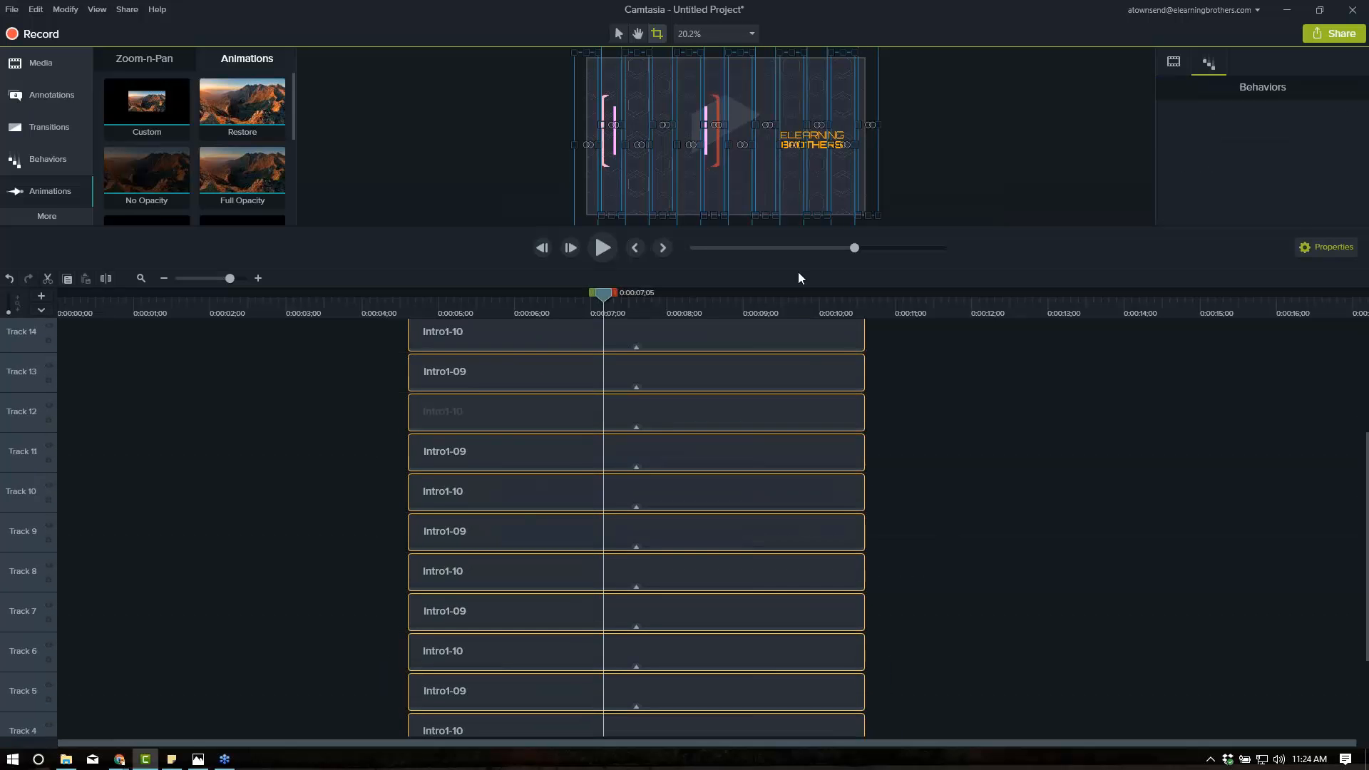
scroll(517, 453, "down", 2)
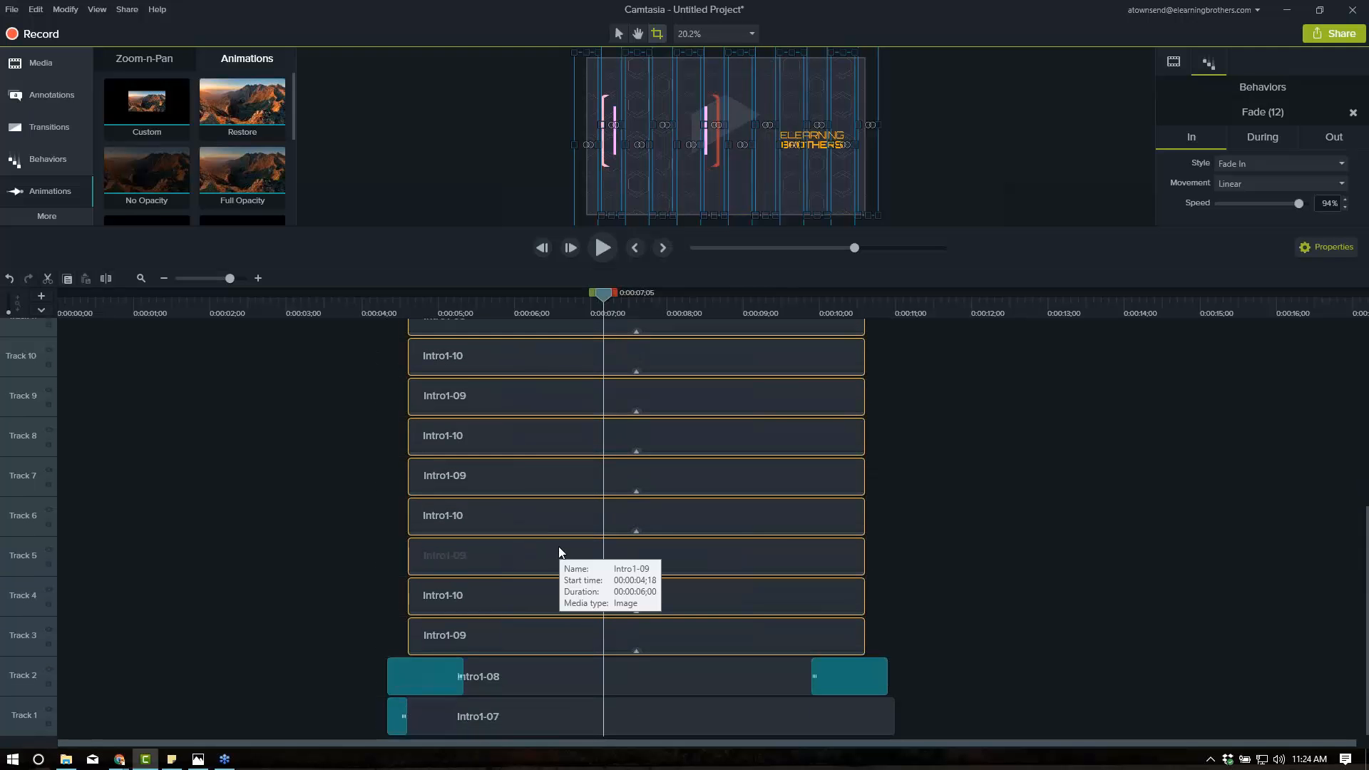
key("ctrl+g")
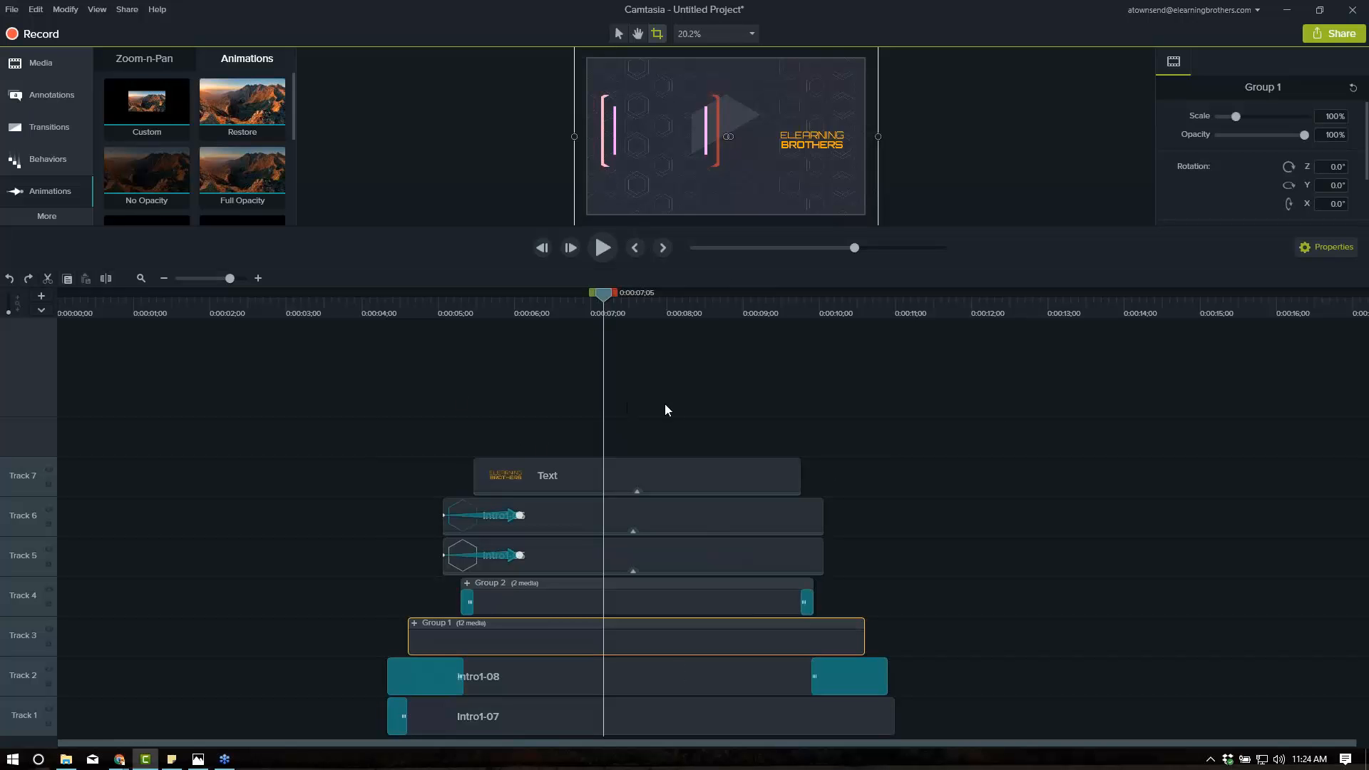
Select all the intro clips on Tracks 1 through 7 together and clear the selection.
left_click_drag(668, 376, 678, 557)
left_click_drag(644, 717, 644, 719)
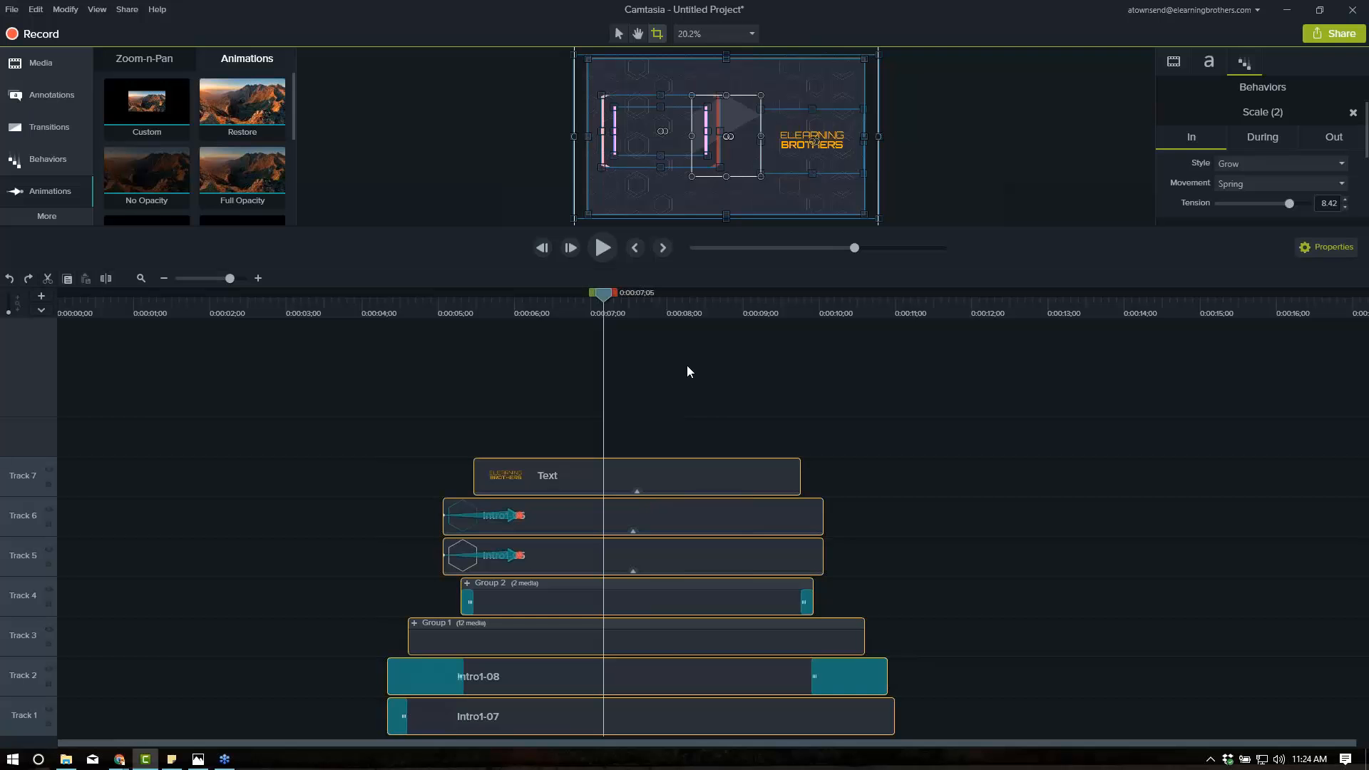
left_click(662, 401)
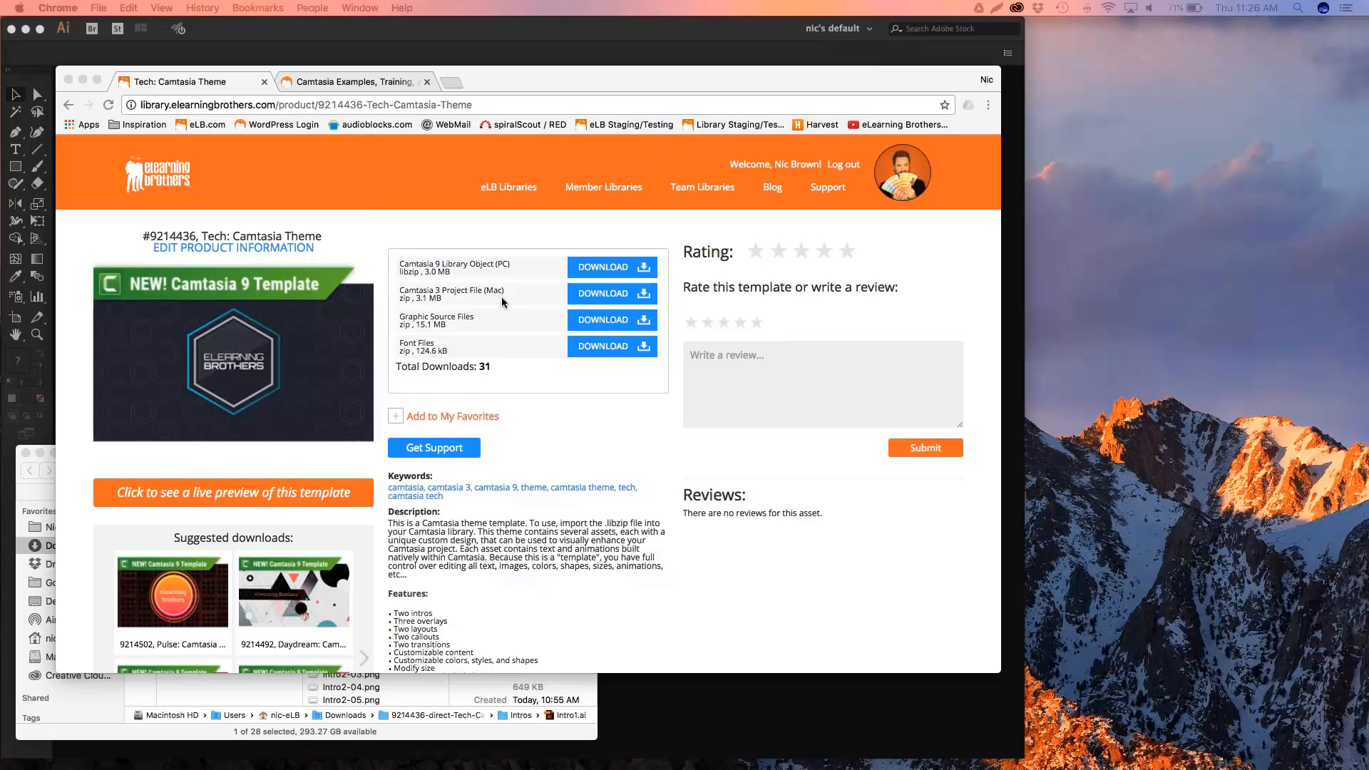
Switch to the Tech: Camtasia Theme page in Chrome and download the Graphic Source Files.
left_click(559, 232)
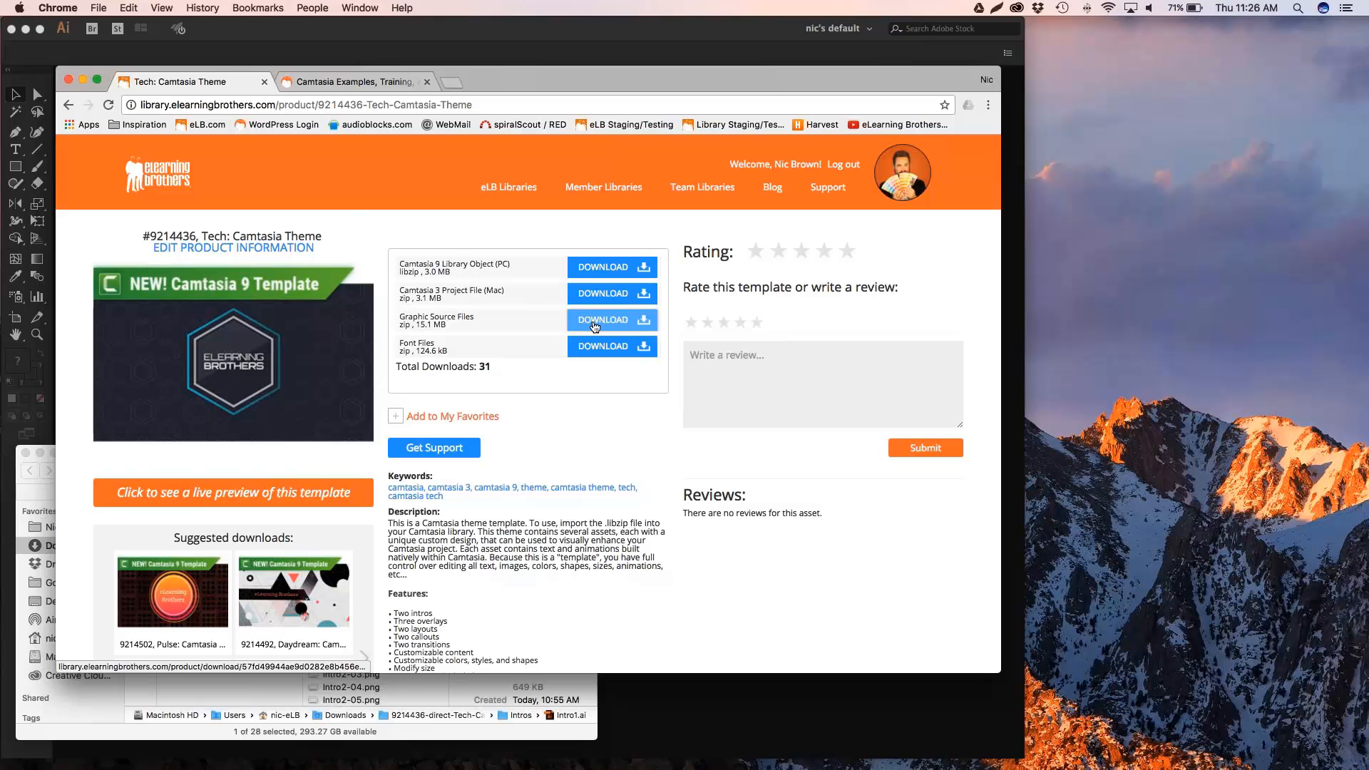
left_click(595, 326)
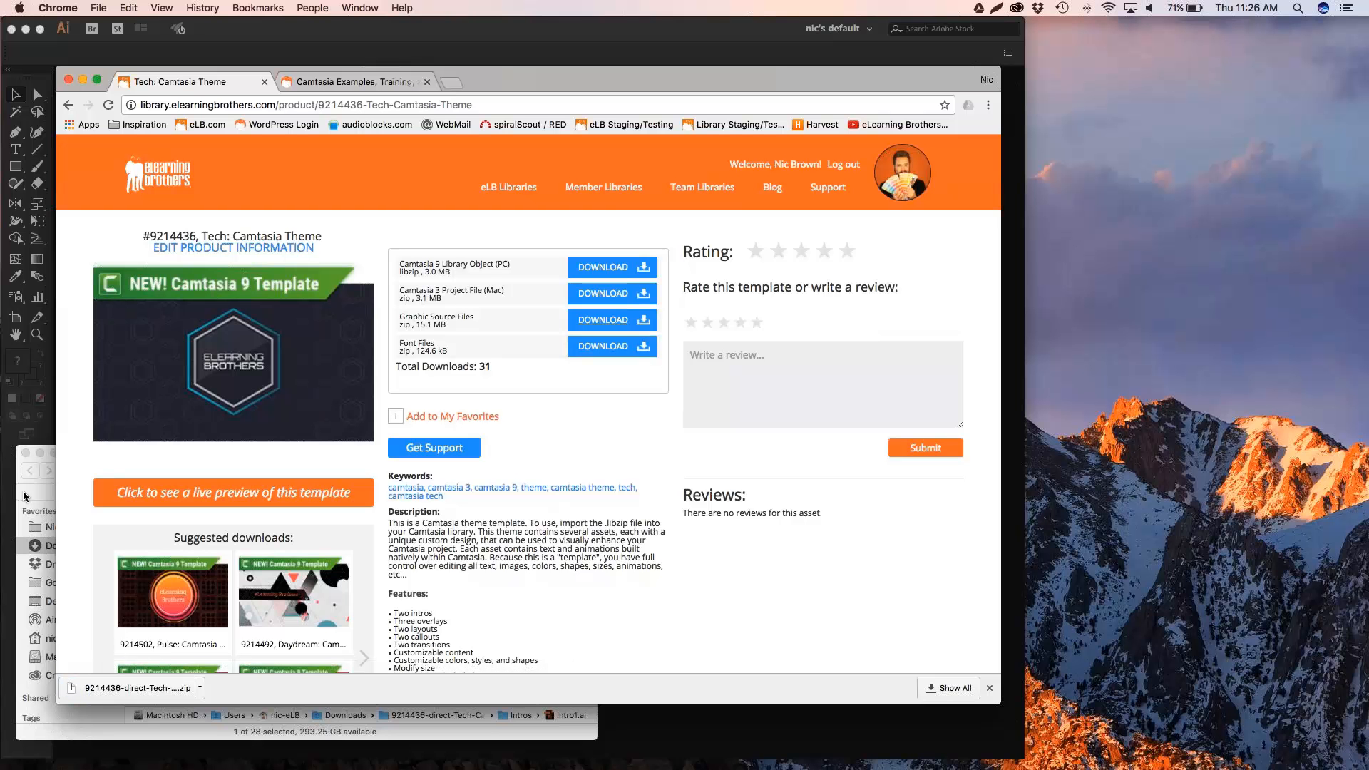
Open Intro1.ai from the source files' Intros folder in Illustrator and zoom in on the complete intro artboard.
left_click(482, 734)
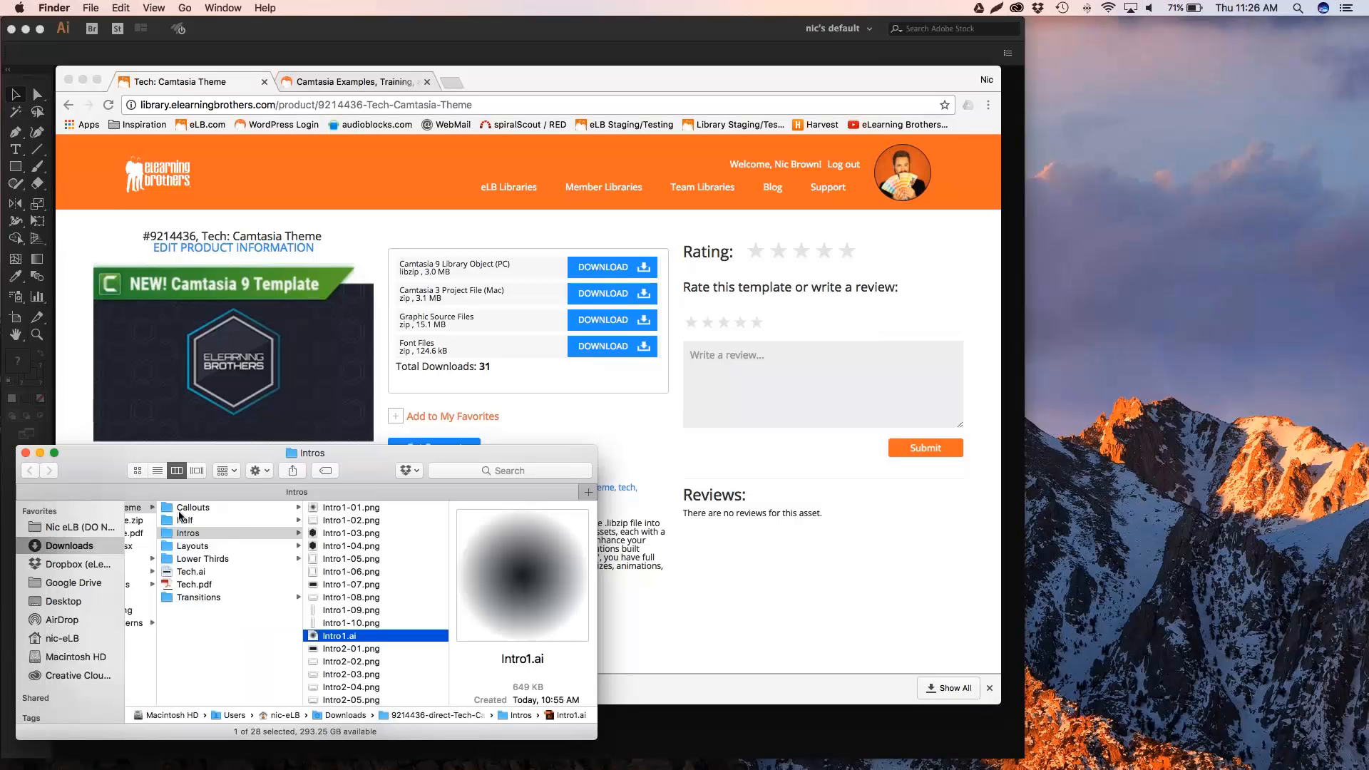
double_click(316, 637)
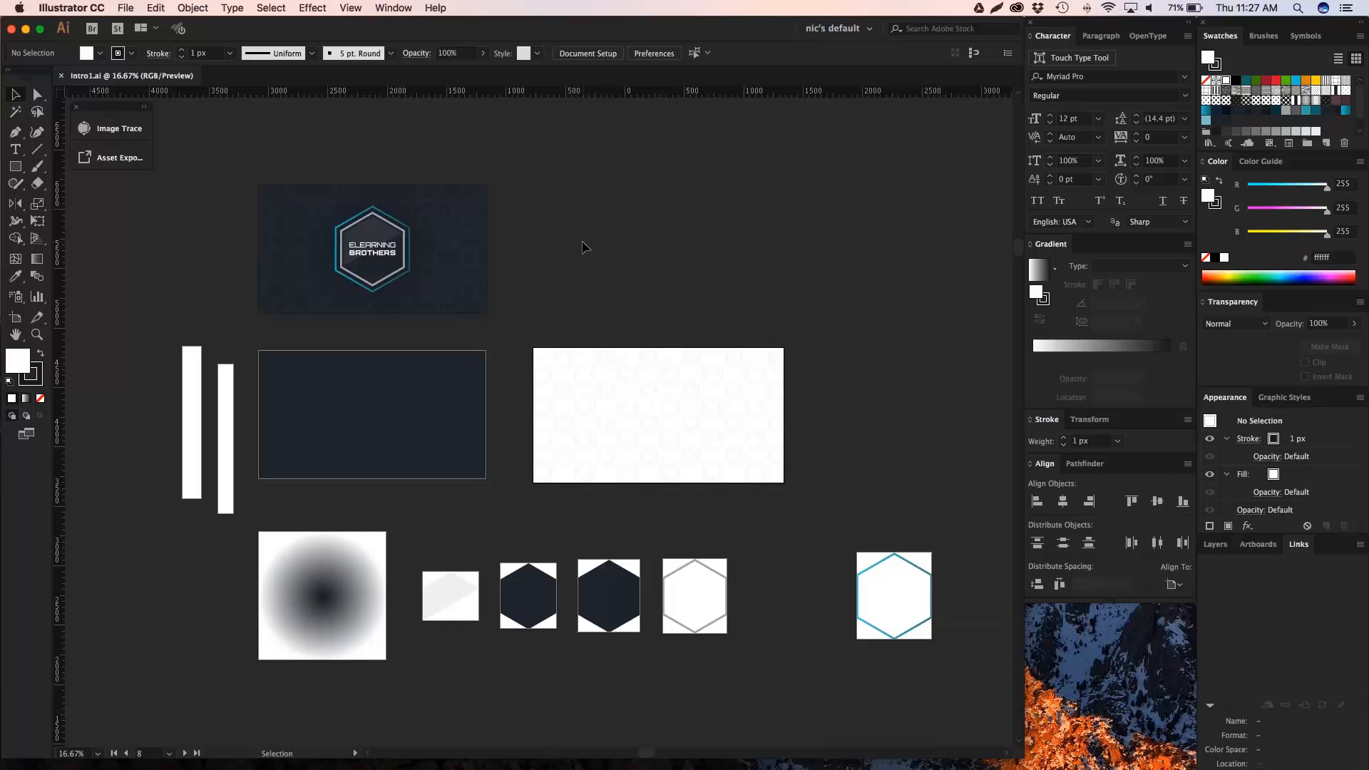
key("z")
left_click_drag(247, 175, 537, 354)
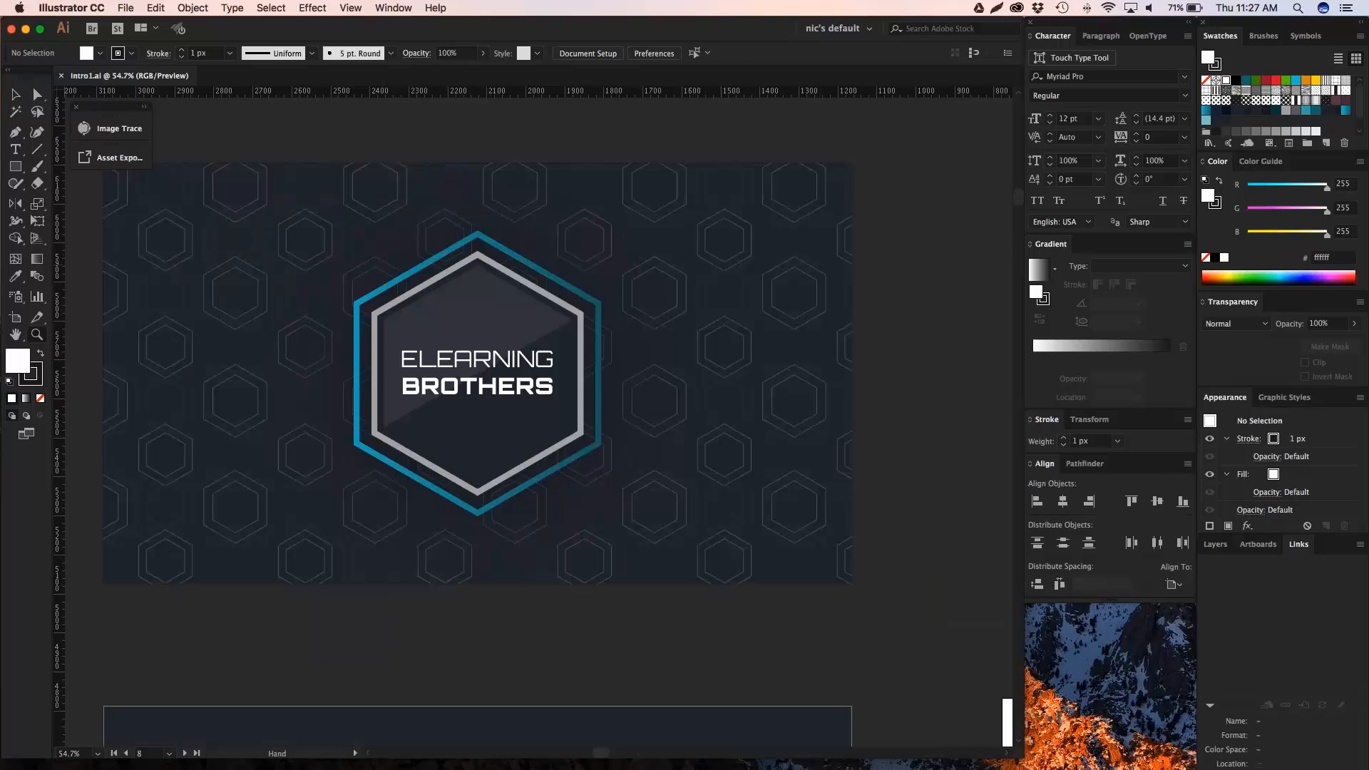
Zoom out to 25% and look over the separate intro artboards around the complete composition.
key("v")
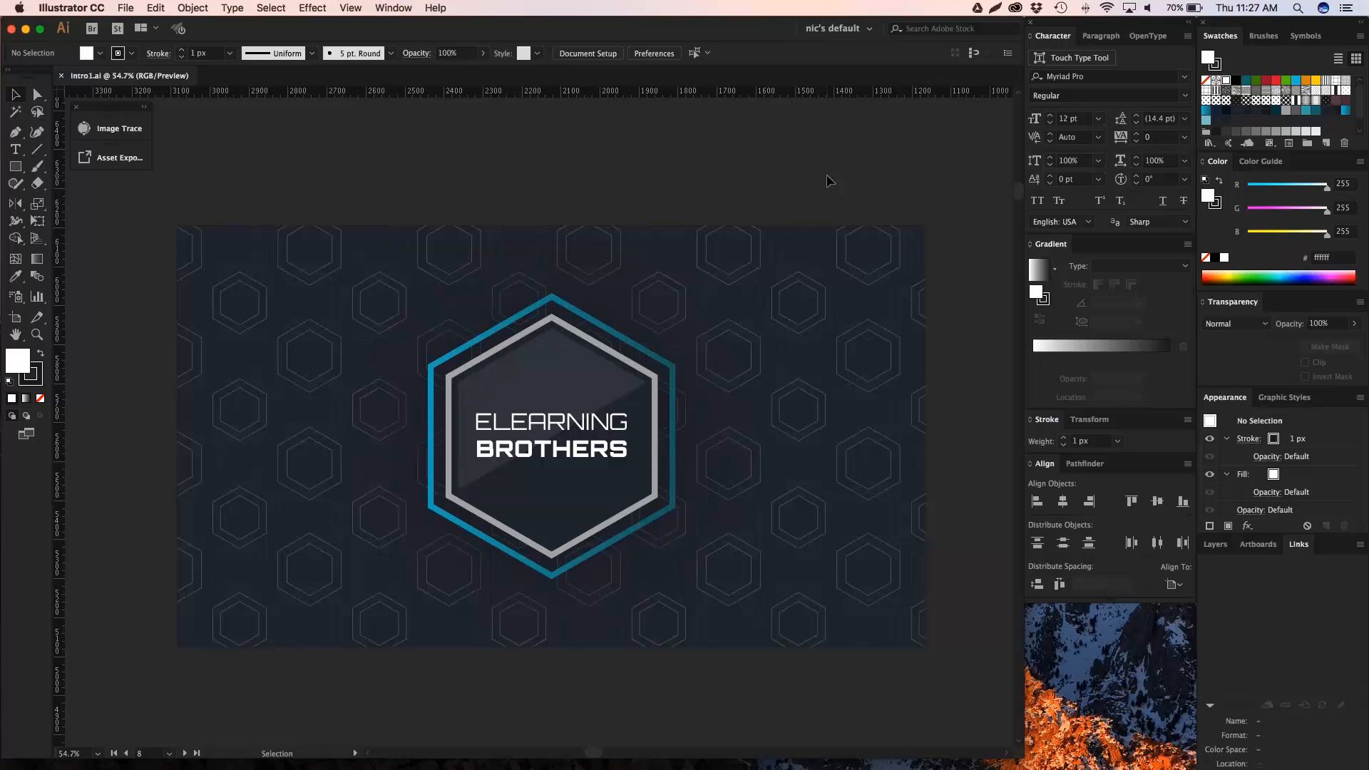
key("a")
key("super+minus")
key("super+minus")
key("super+minus")
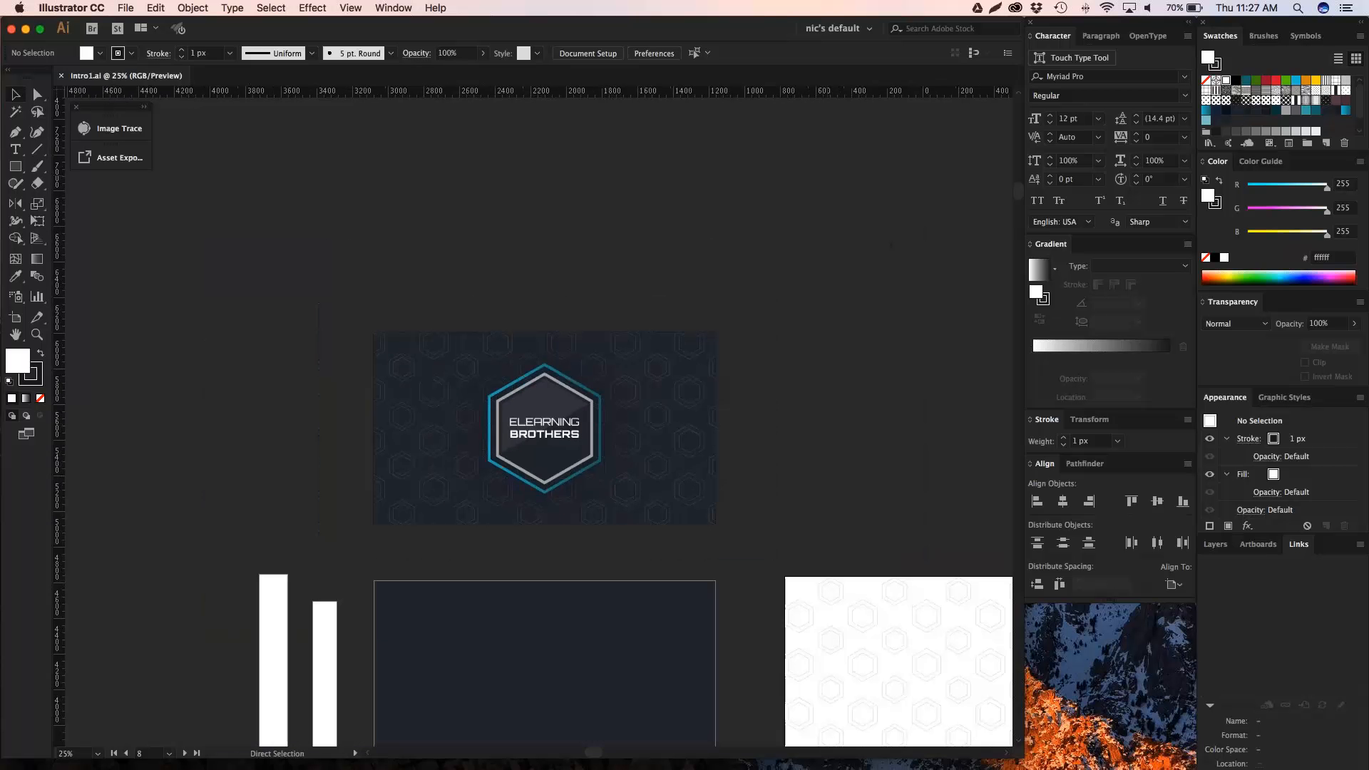
left_click_drag(761, 352, 742, 229)
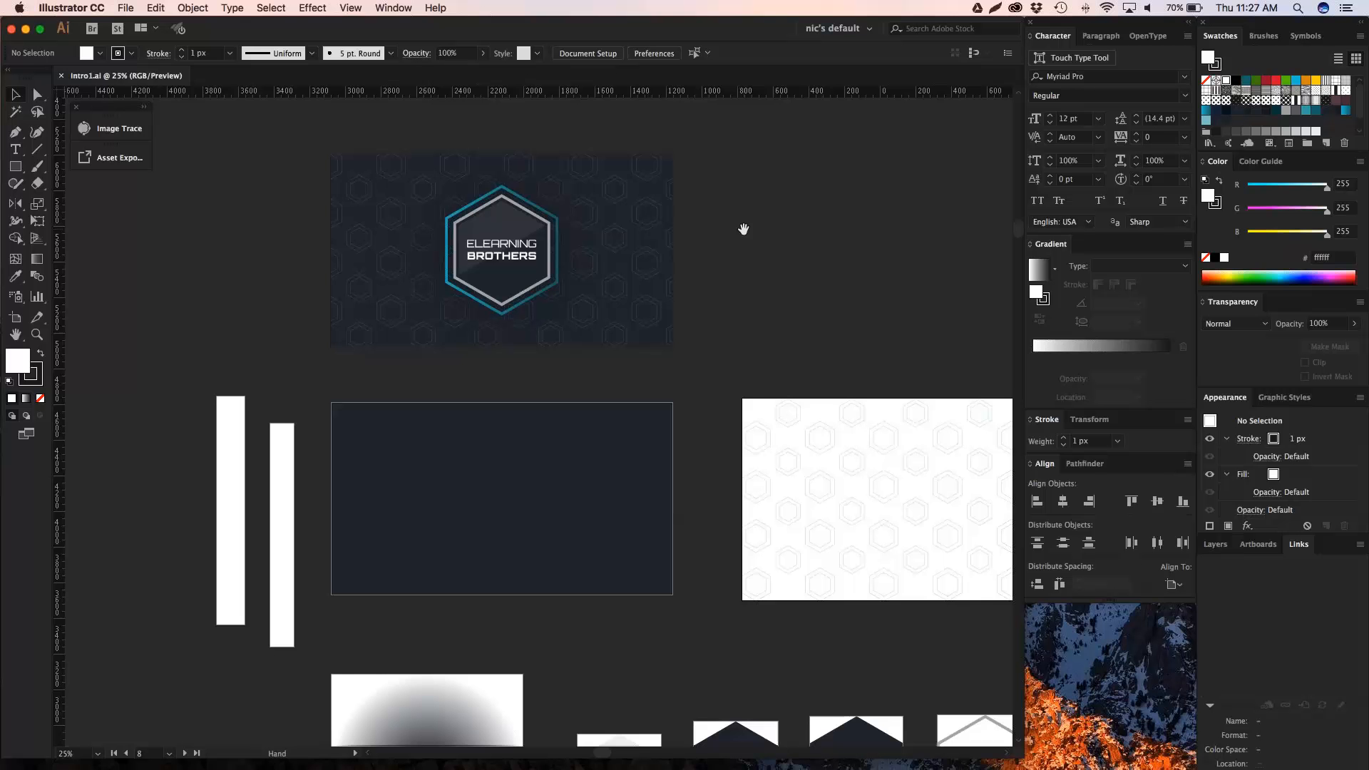
left_click_drag(741, 230, 705, 220)
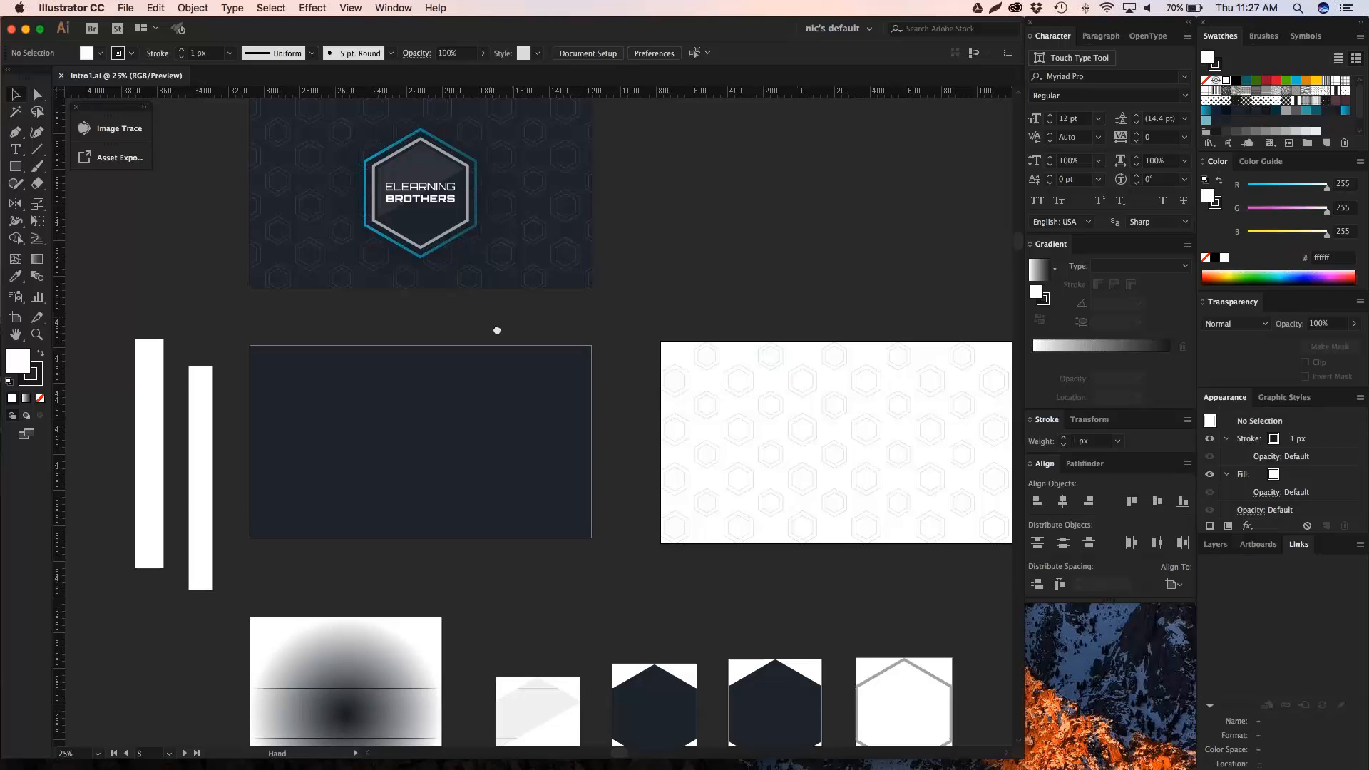
scroll(498, 332, "up", 2)
scroll(654, 309, "right", 3)
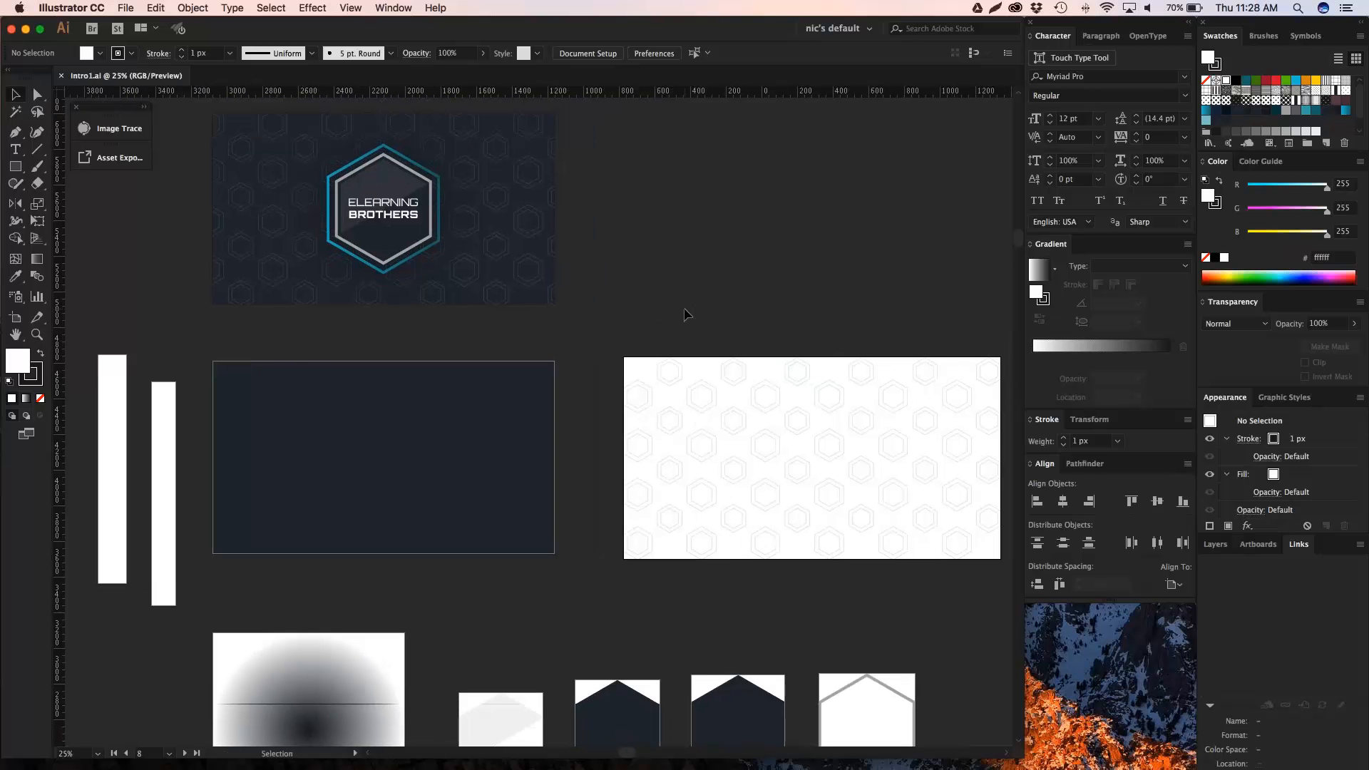
key("space")
left_click_drag(628, 303, 569, 309)
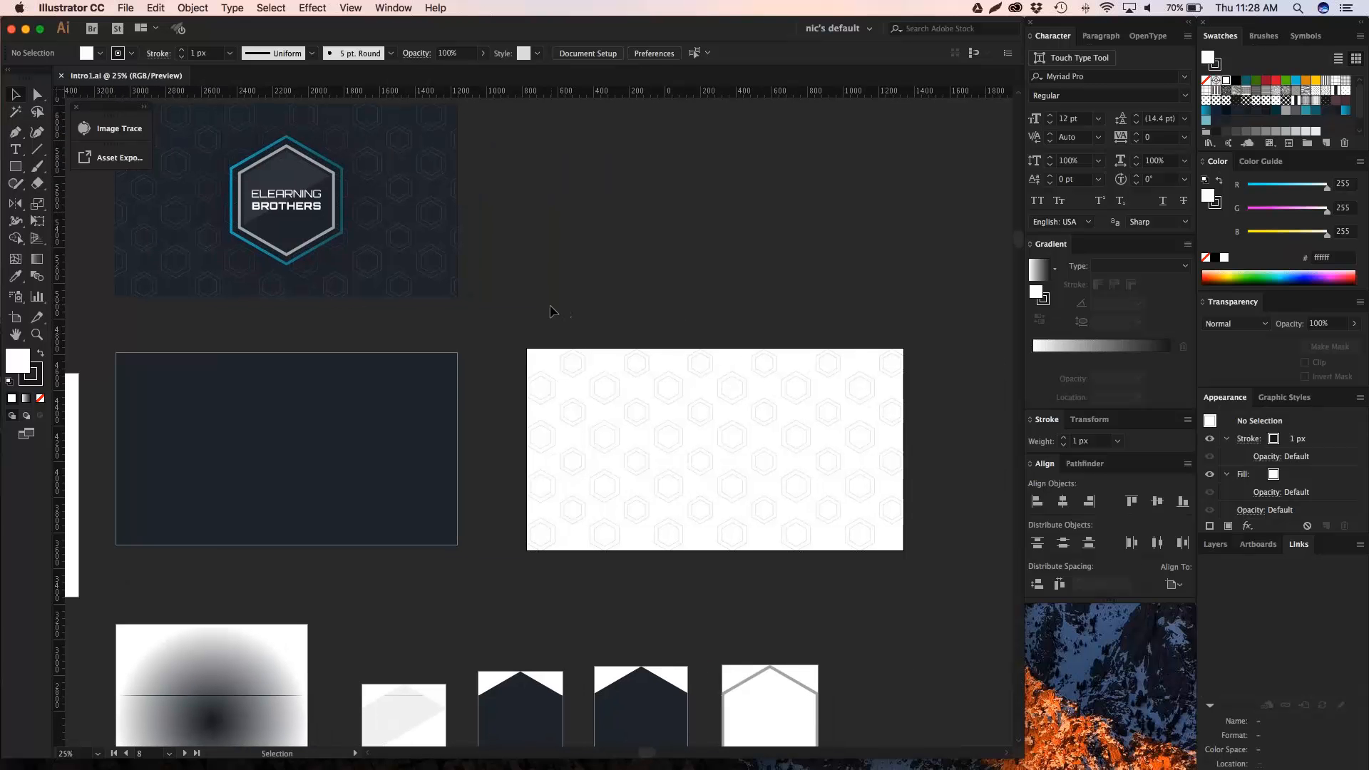
Select the white hexagon pattern and the two narrow hexagon strips one after the other to inspect them, and clear the selection.
left_click_drag(505, 339, 827, 537)
left_click(575, 315)
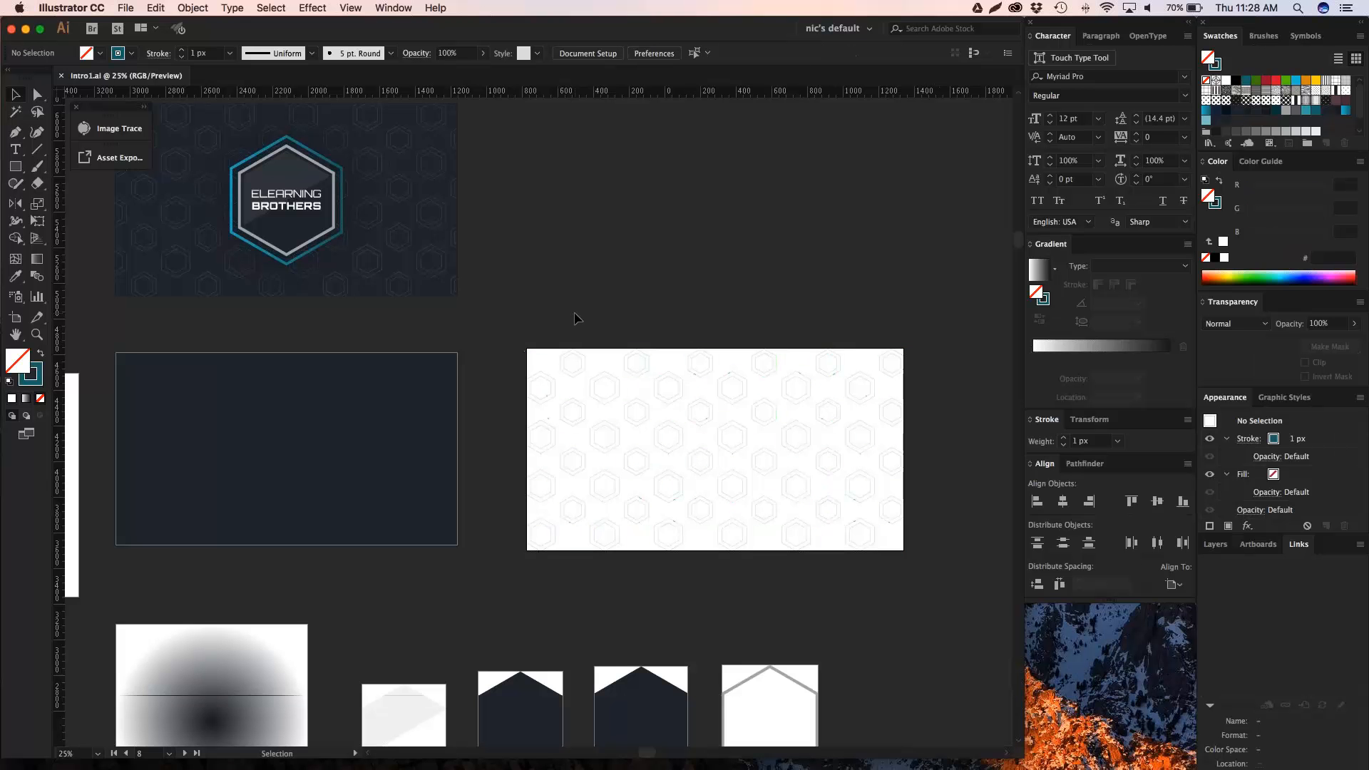
left_click_drag(519, 308, 681, 294)
left_click_drag(135, 292, 264, 597)
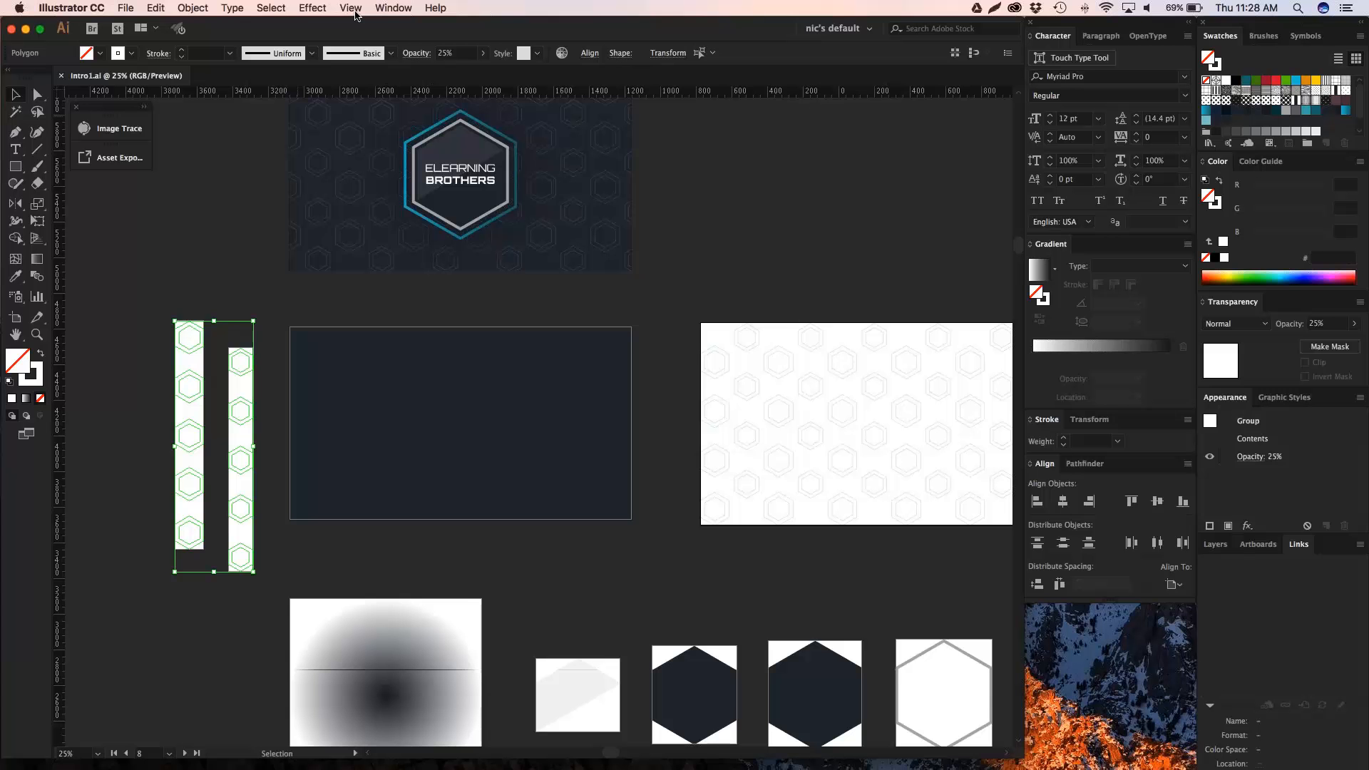
left_click(789, 149)
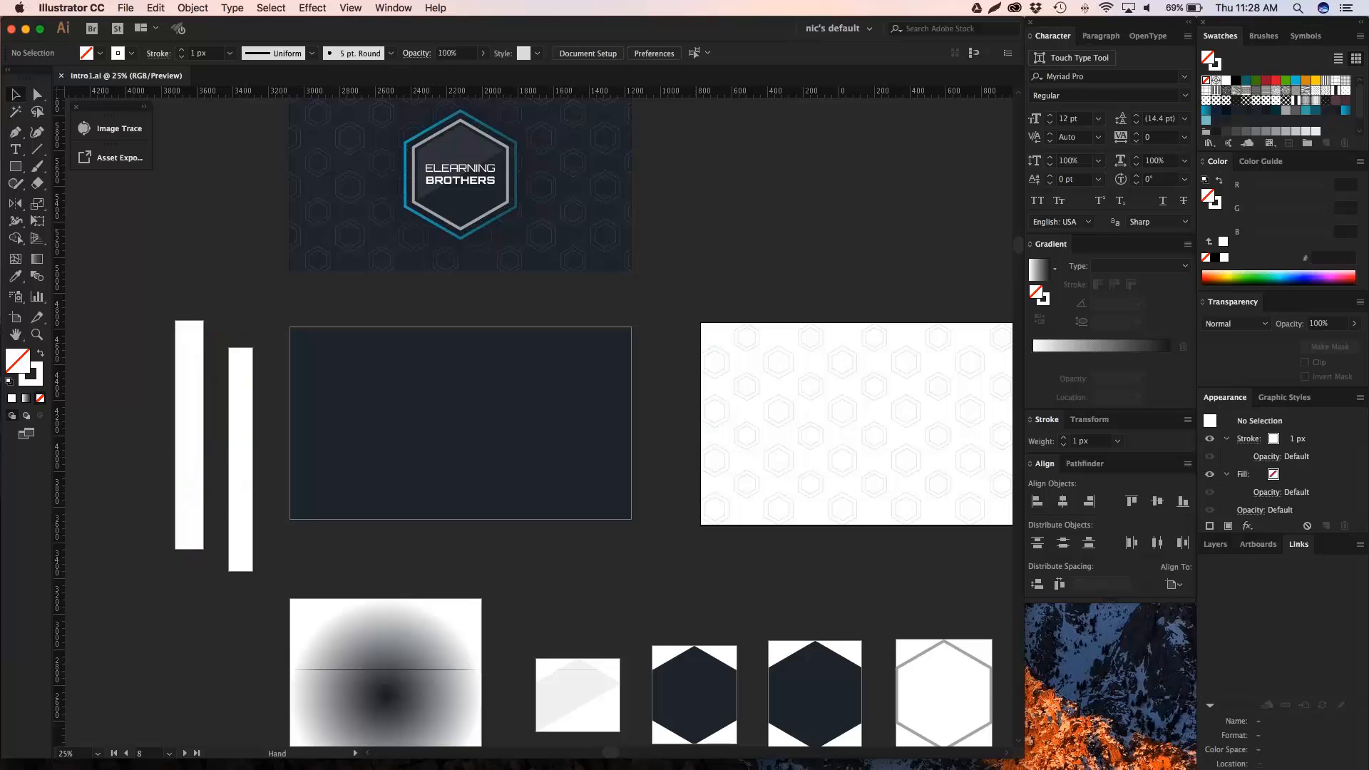
Show the document's layers, expand the Art layer to inspect its objects, and collapse it again.
left_click_drag(725, 228, 765, 233)
left_click_drag(761, 228, 726, 196)
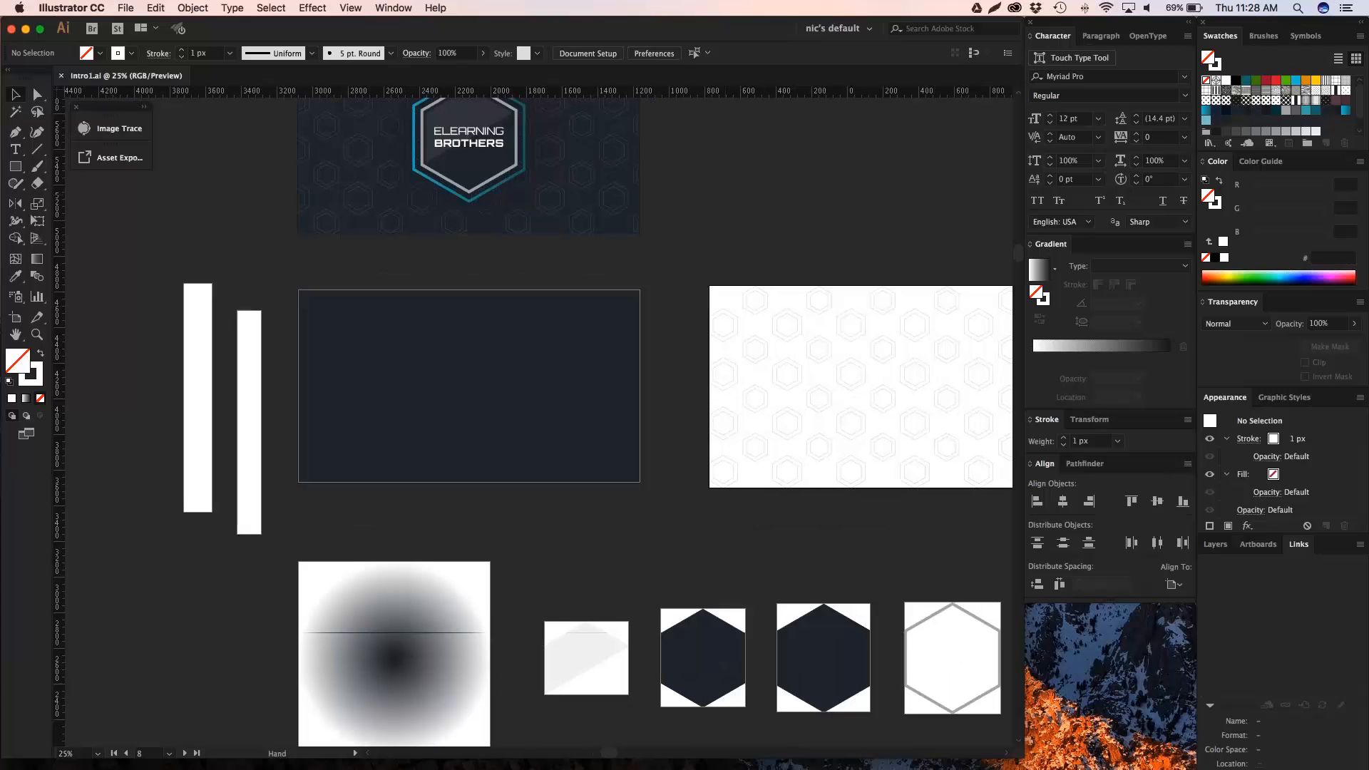
left_click_drag(725, 199, 666, 178)
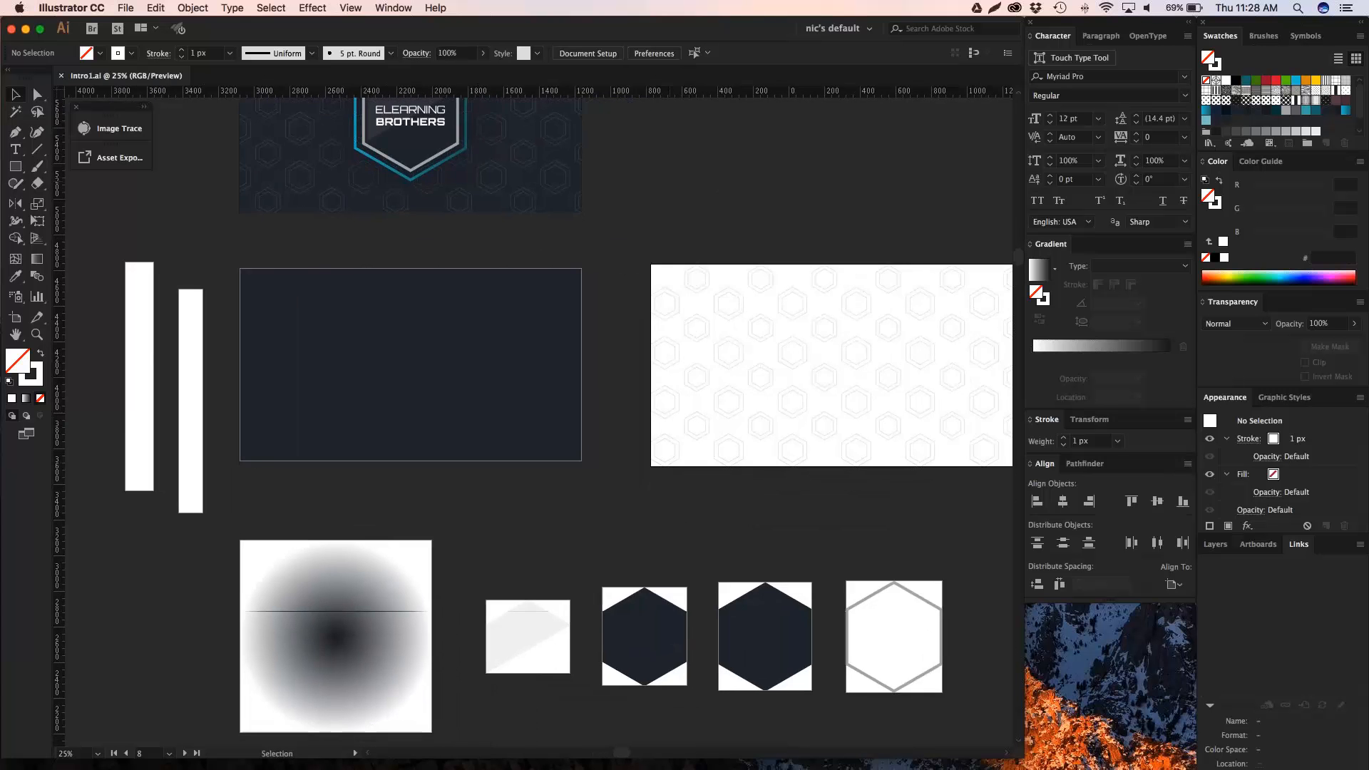
left_click(1215, 544)
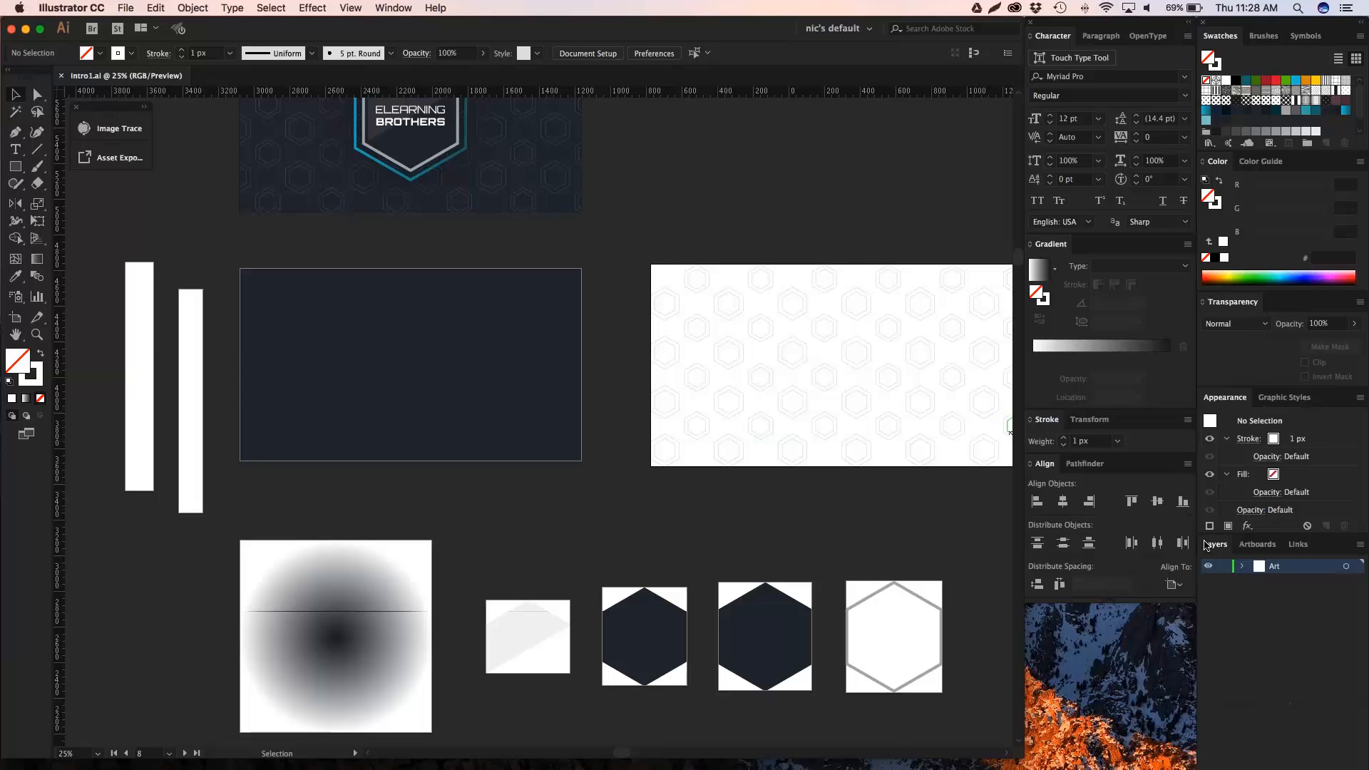
left_click(1244, 566)
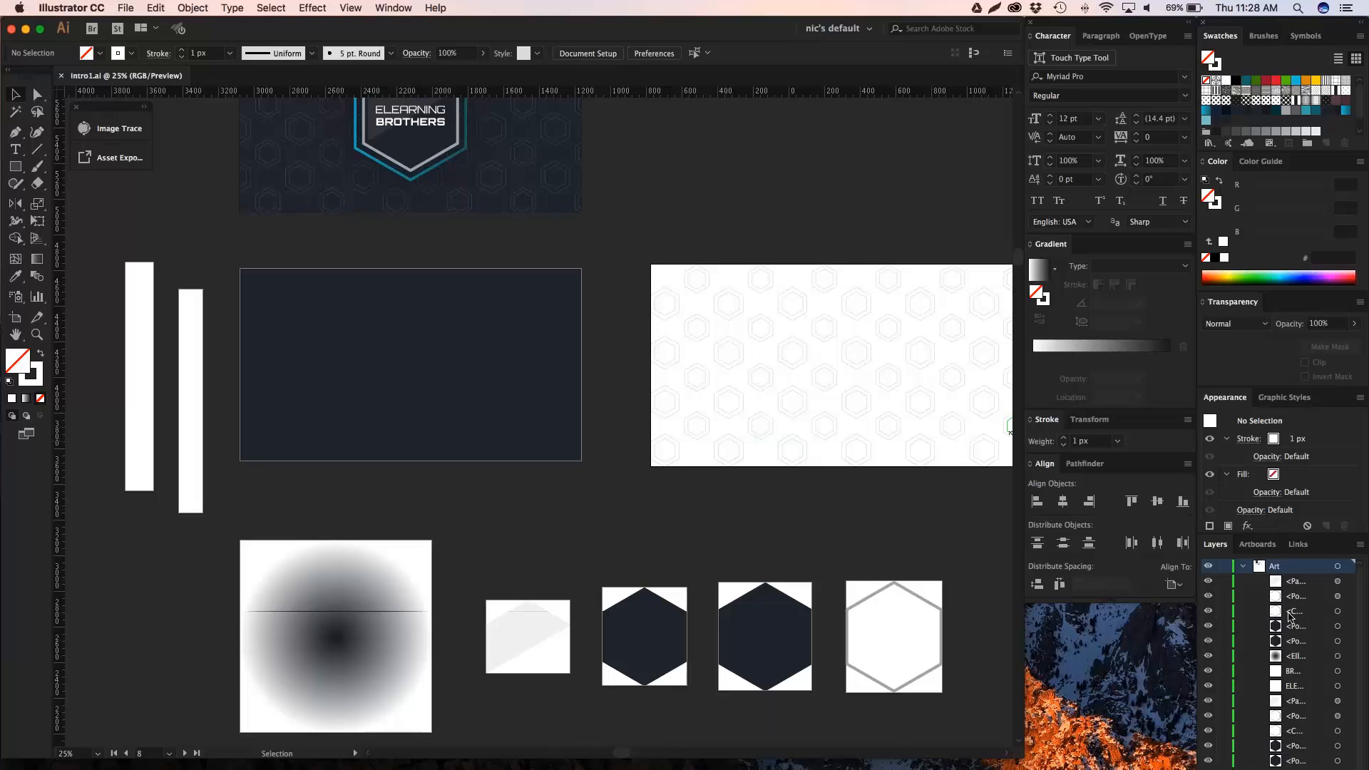
left_click(1243, 566)
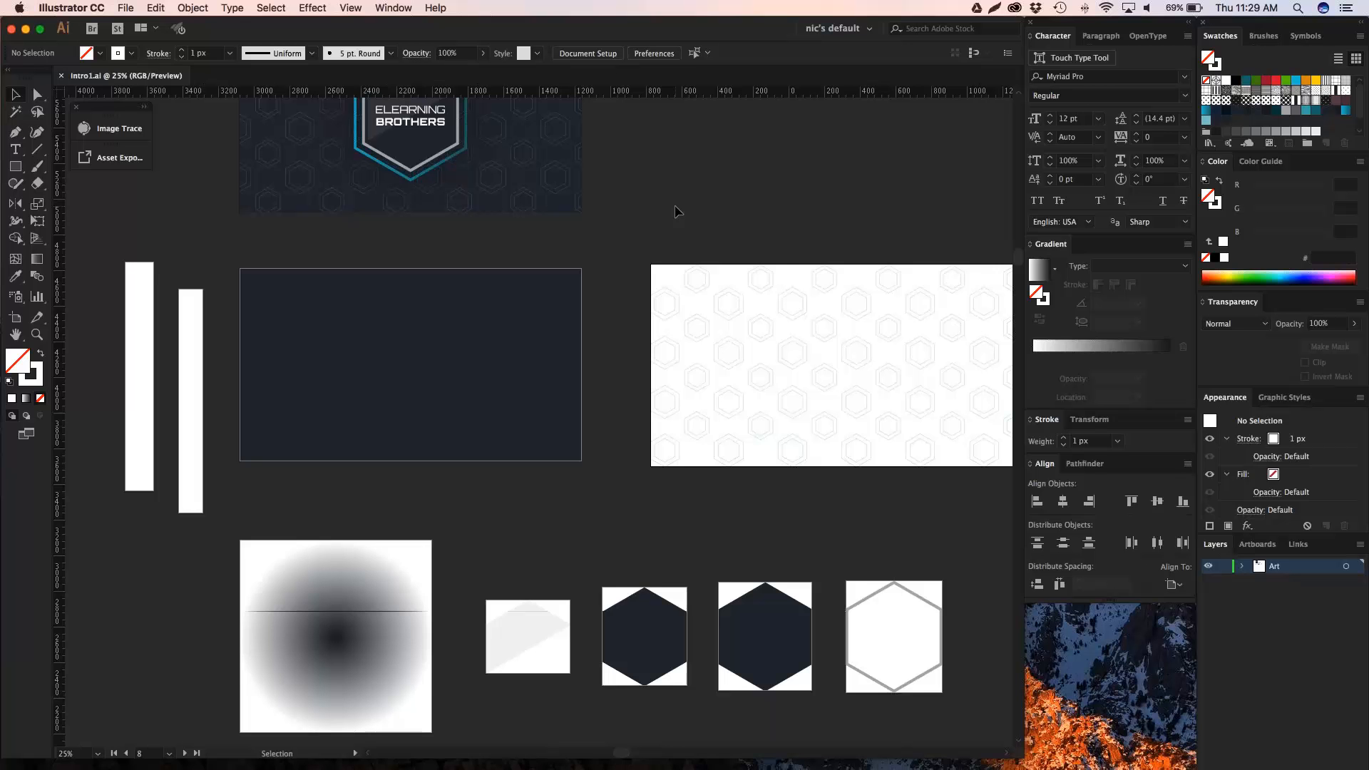
Display the artwork in Outline mode, examine the hexagon strips and component artboards, and return to the CPU preview.
scroll(624, 224, "left", 3)
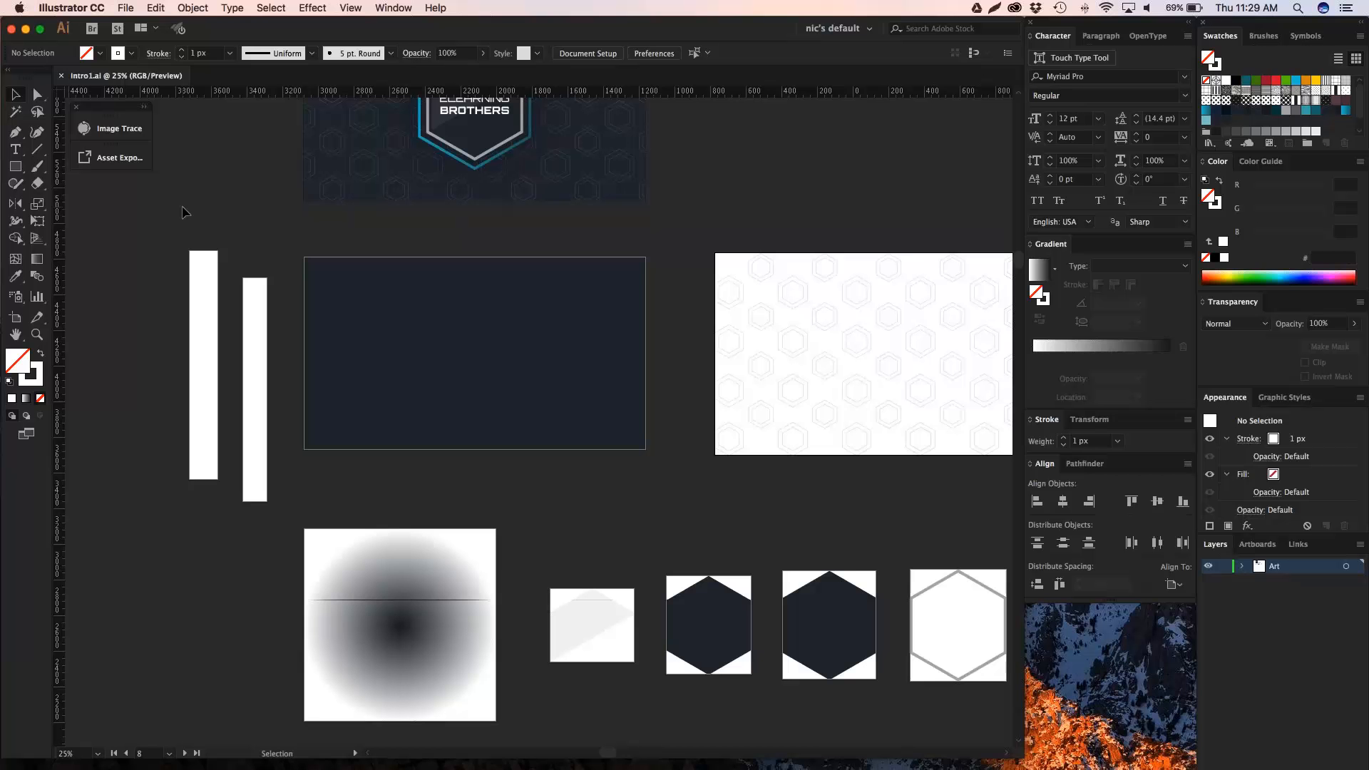
left_click(361, 8)
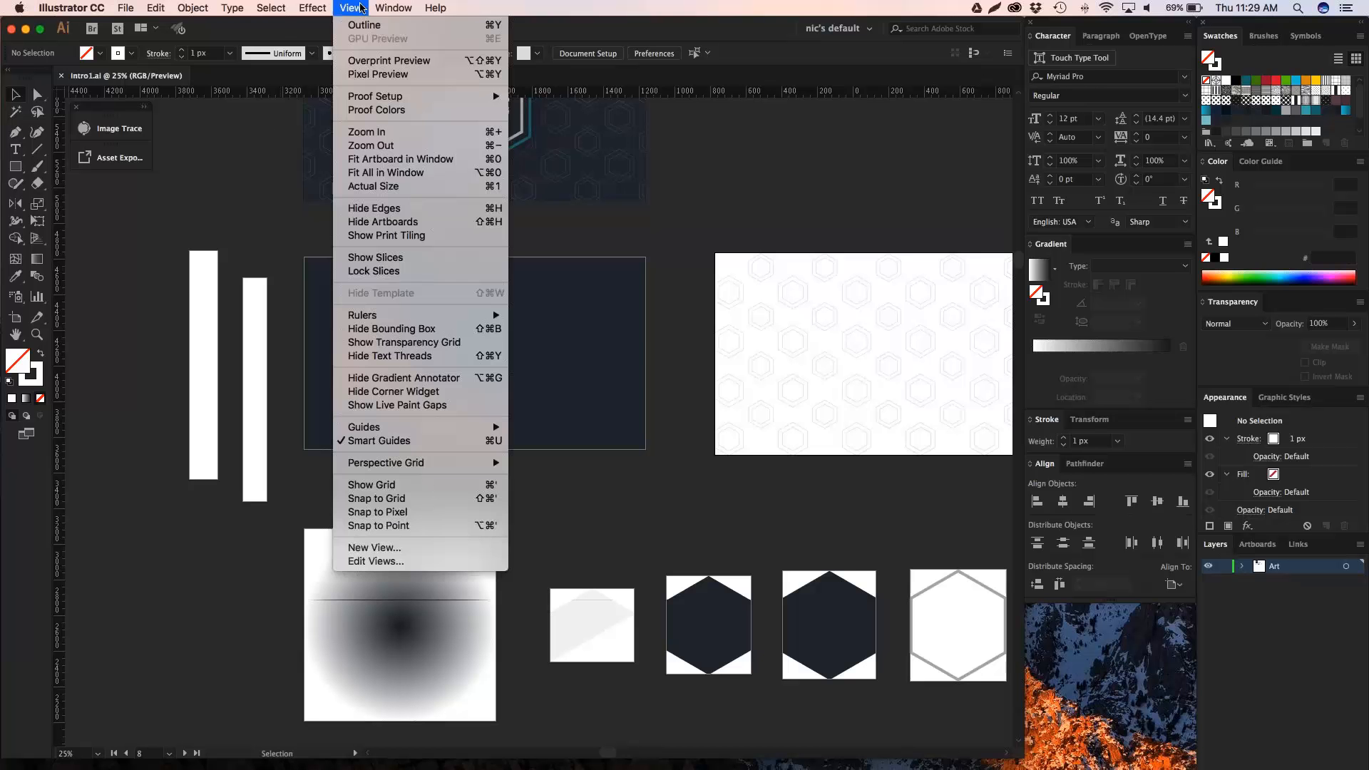
left_click(365, 25)
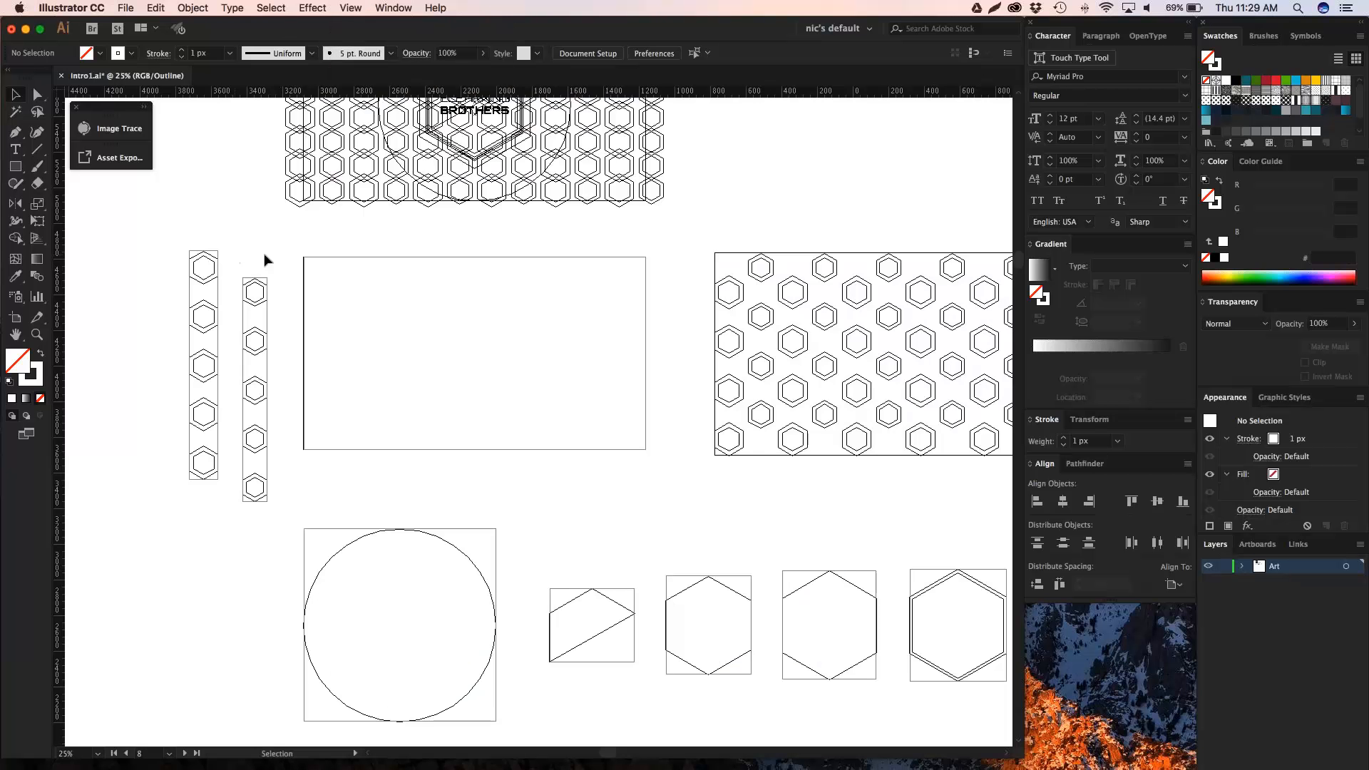
left_click_drag(347, 245, 252, 298)
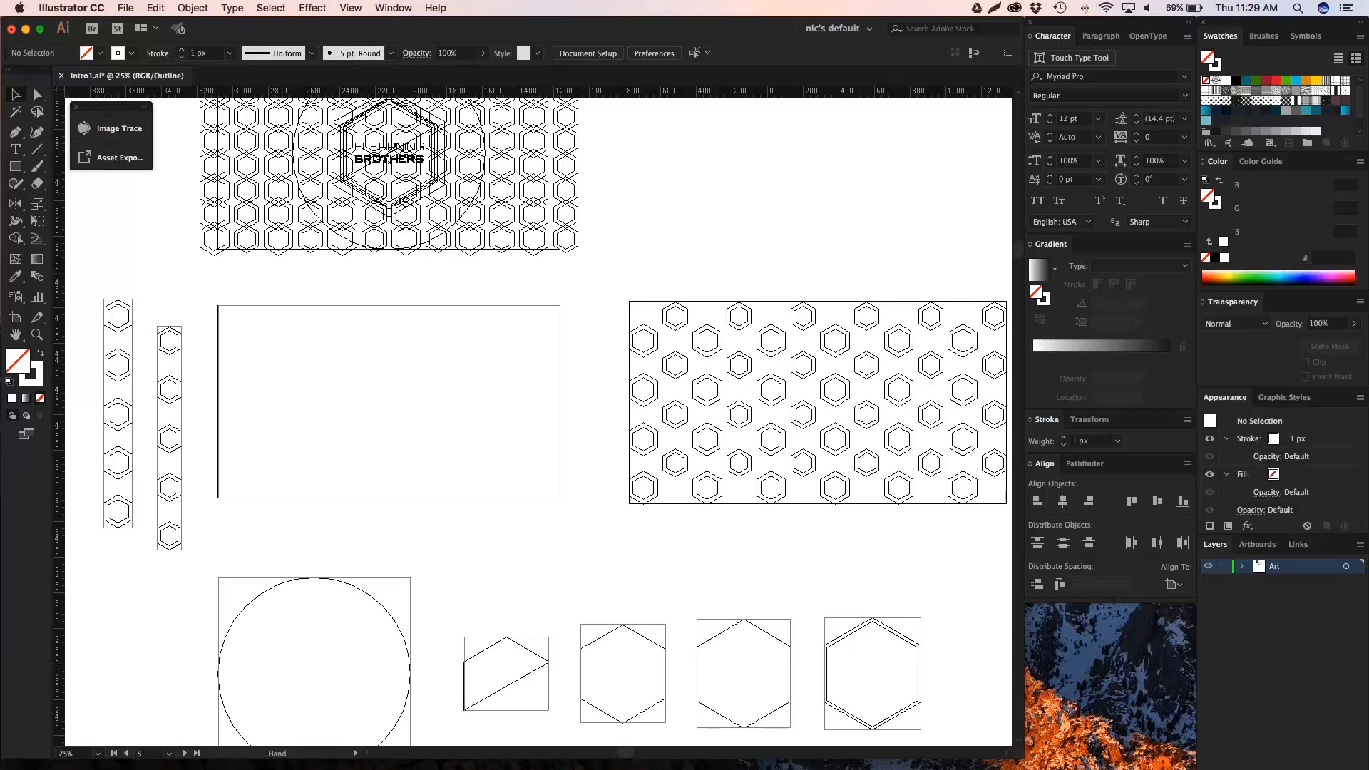
left_click_drag(281, 271, 309, 231)
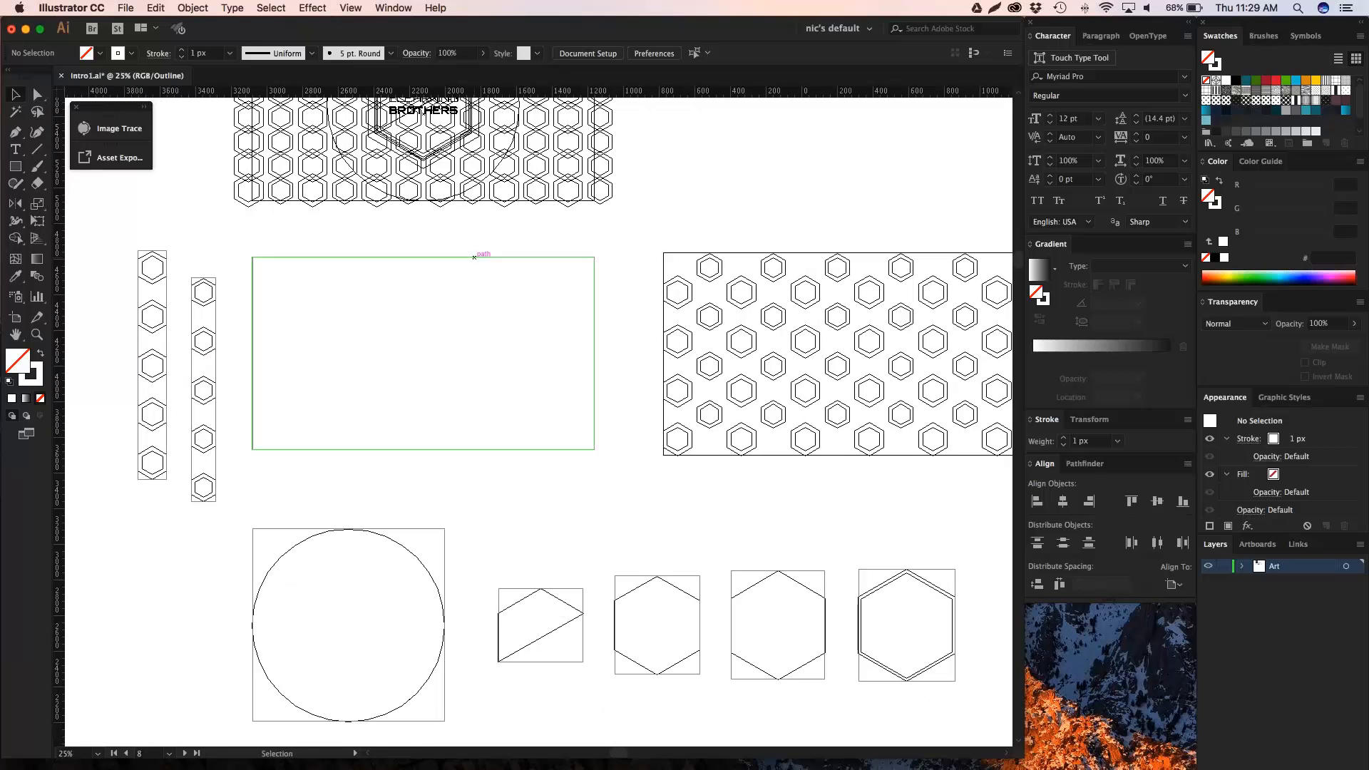
left_click_drag(670, 217, 651, 228)
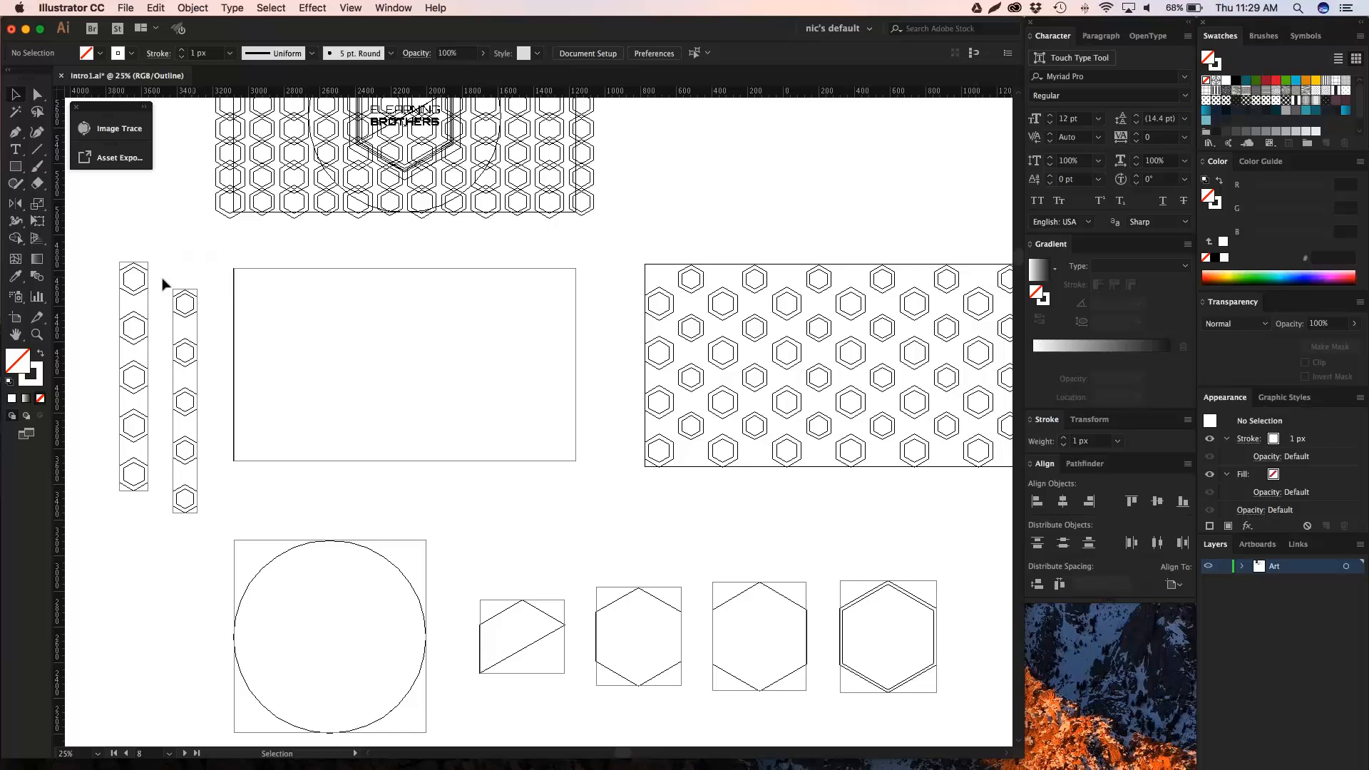
left_click_drag(422, 415, 410, 397)
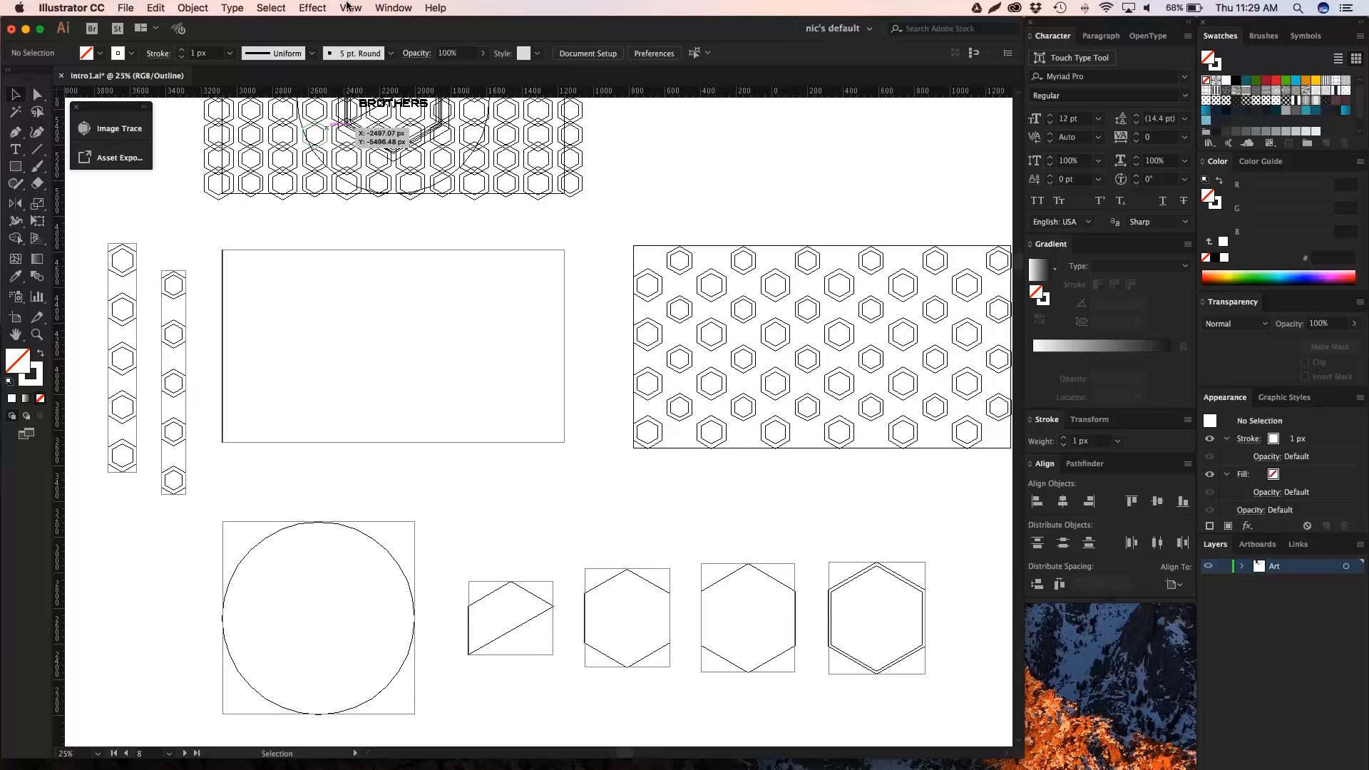
left_click(350, 8)
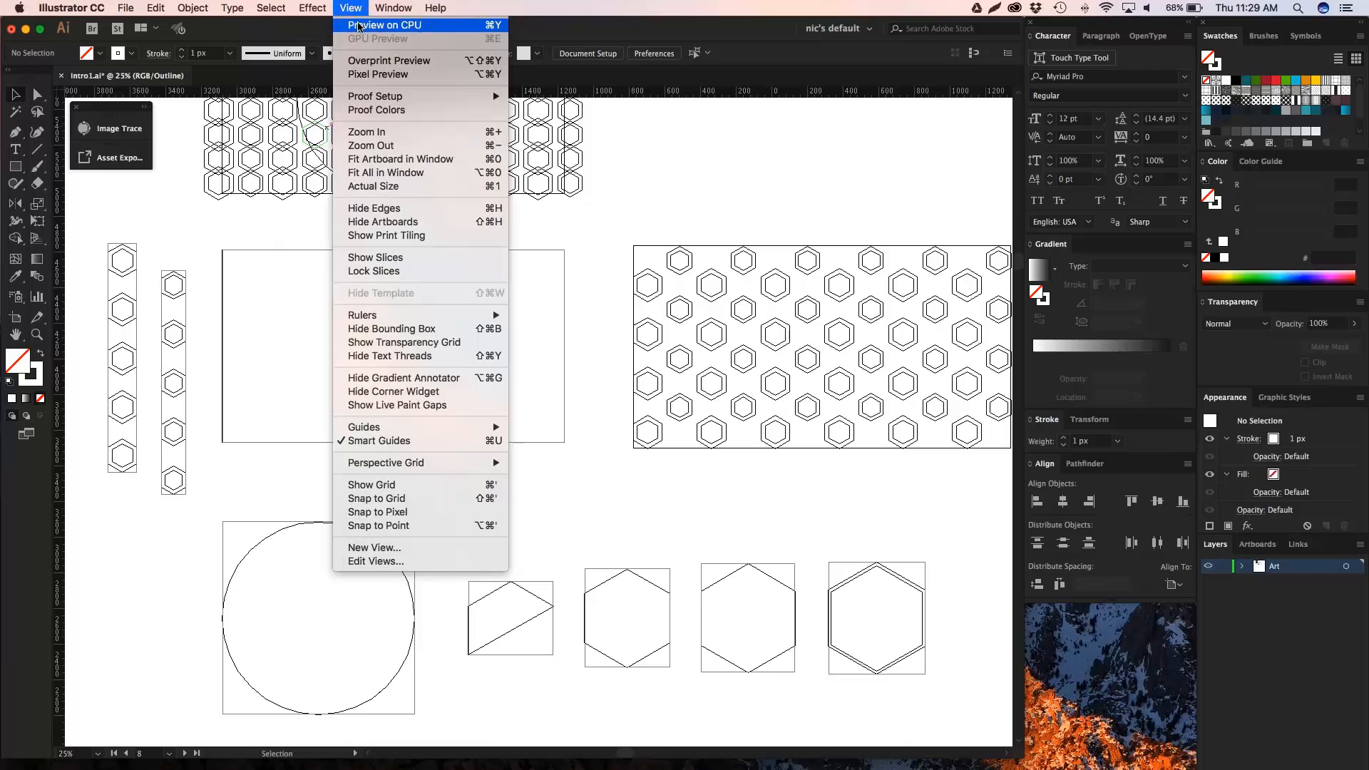
left_click(359, 27)
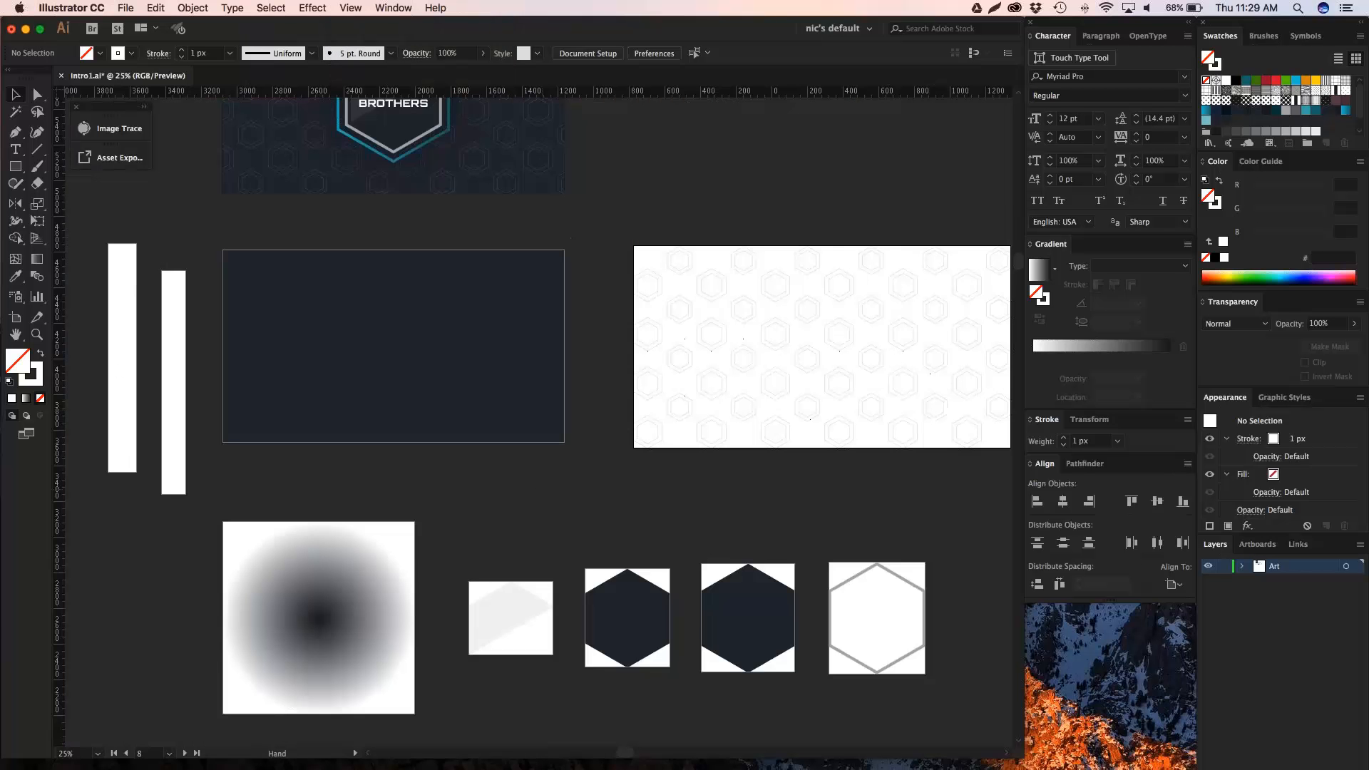
Select the four badge component shapes beside the radial gradient, compare them with the complete badge, and clear the selection.
left_click_drag(540, 478, 480, 430)
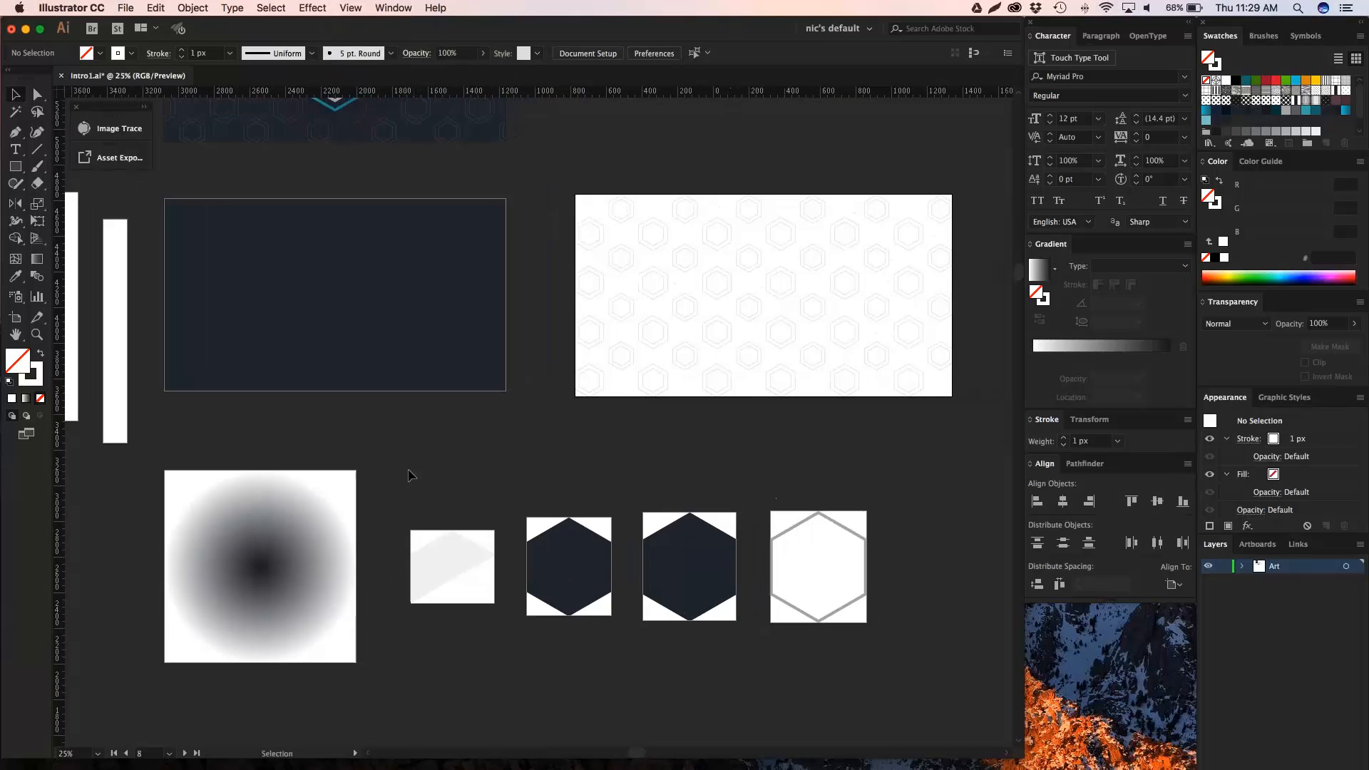
left_click_drag(408, 471, 908, 651)
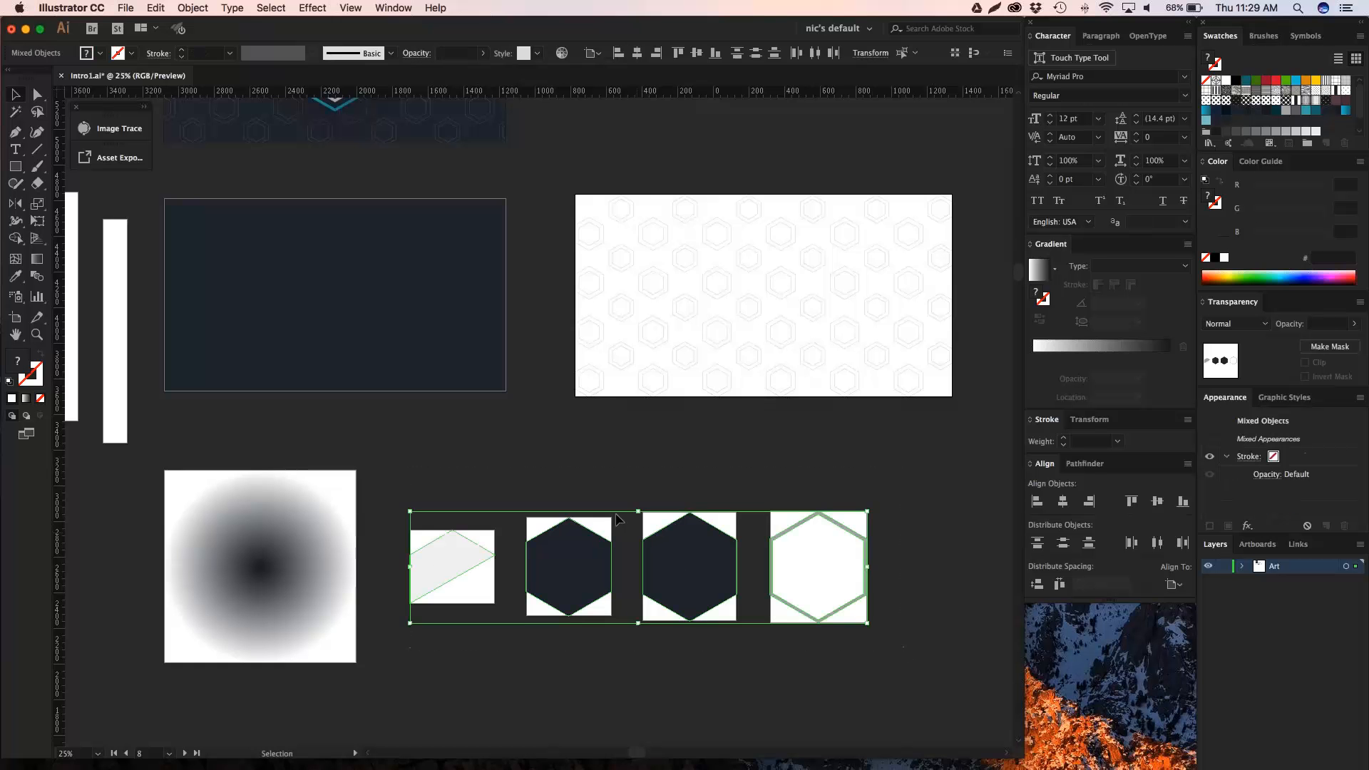
scroll(581, 214, "up", 5)
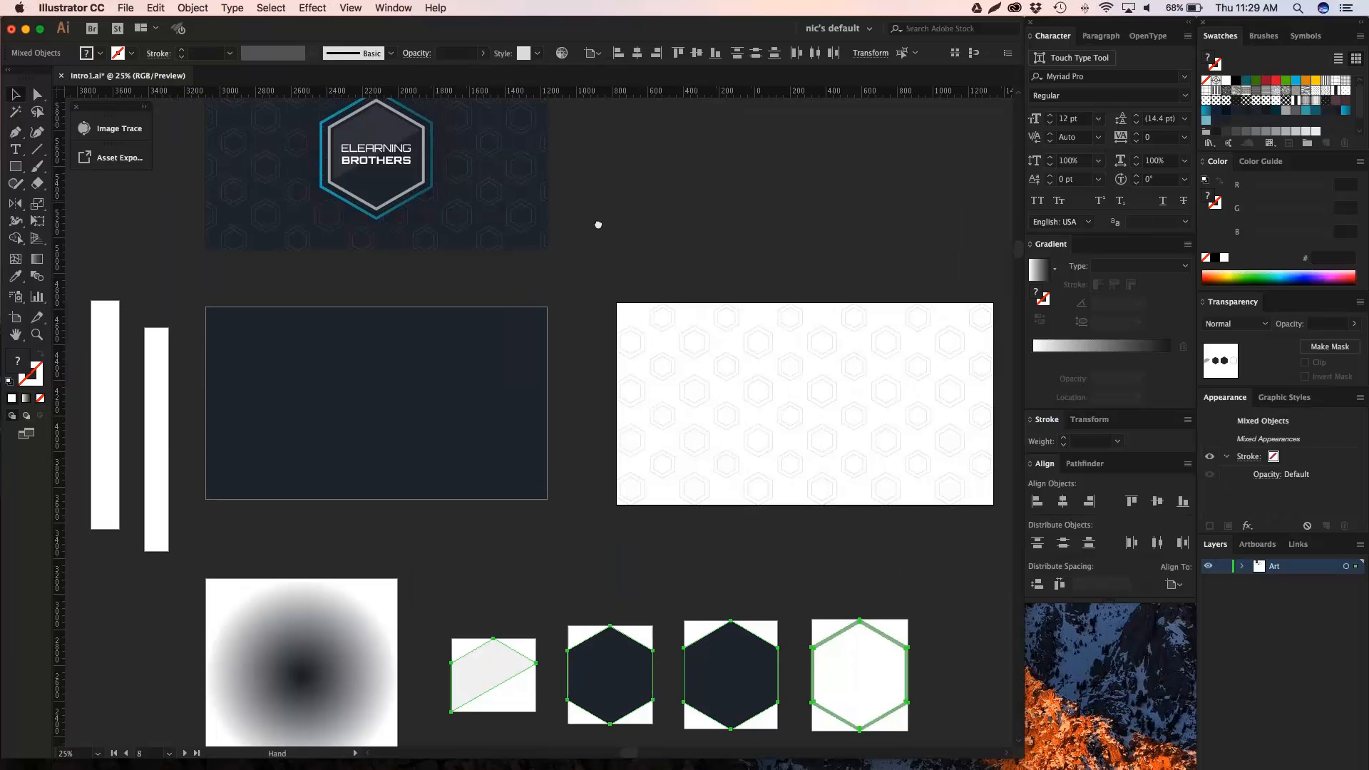
left_click_drag(599, 225, 623, 258)
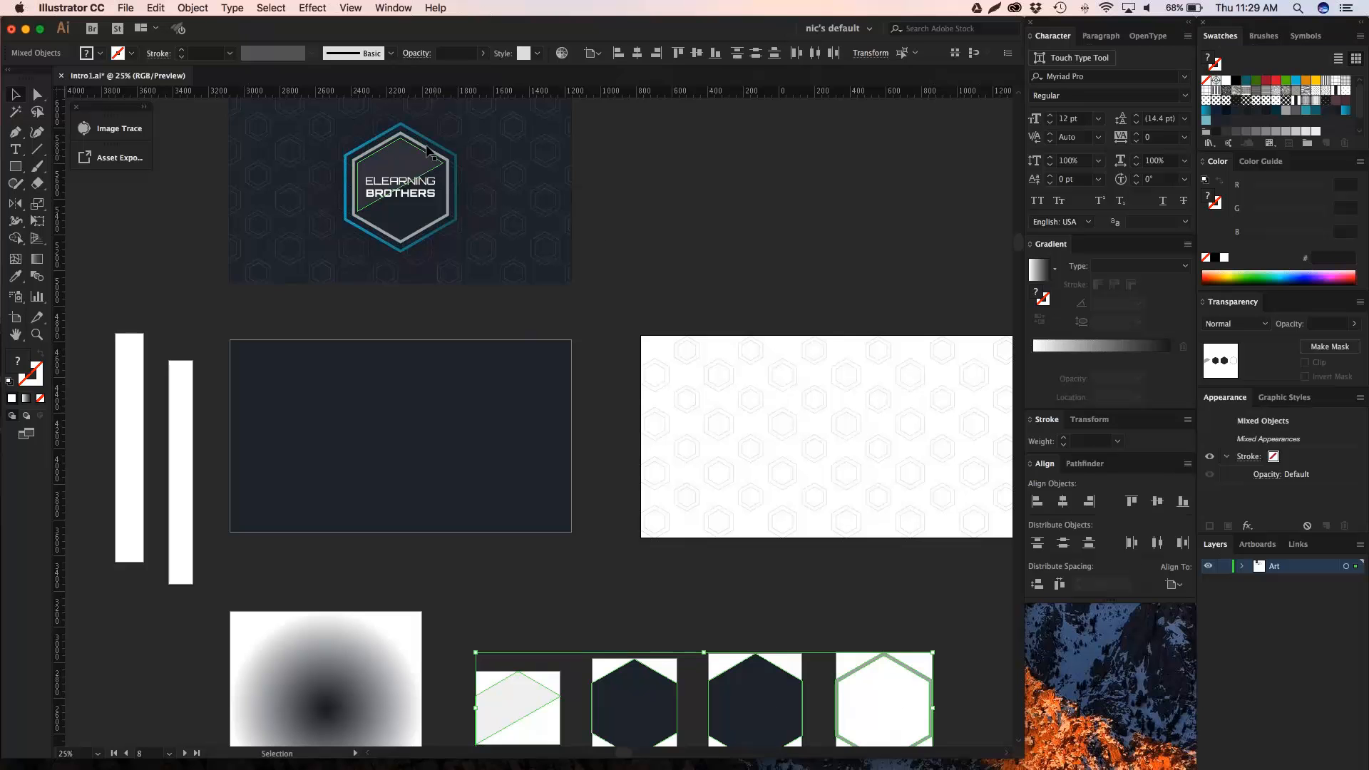
left_click(788, 217)
Duplicate the complete eLearning Brothers intro composition into the empty space above the white hexagon pattern and deselect it.
left_click_drag(753, 230, 716, 179)
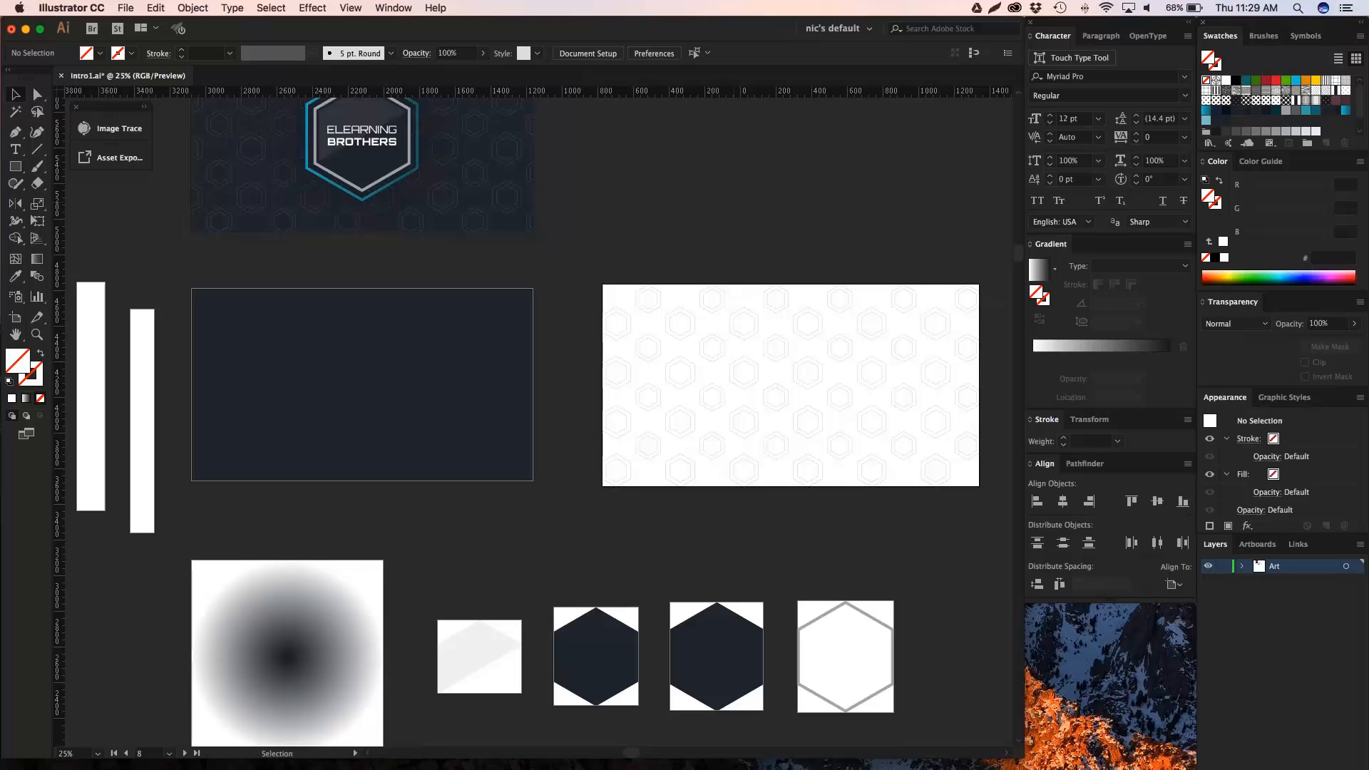
left_click_drag(697, 189, 702, 278)
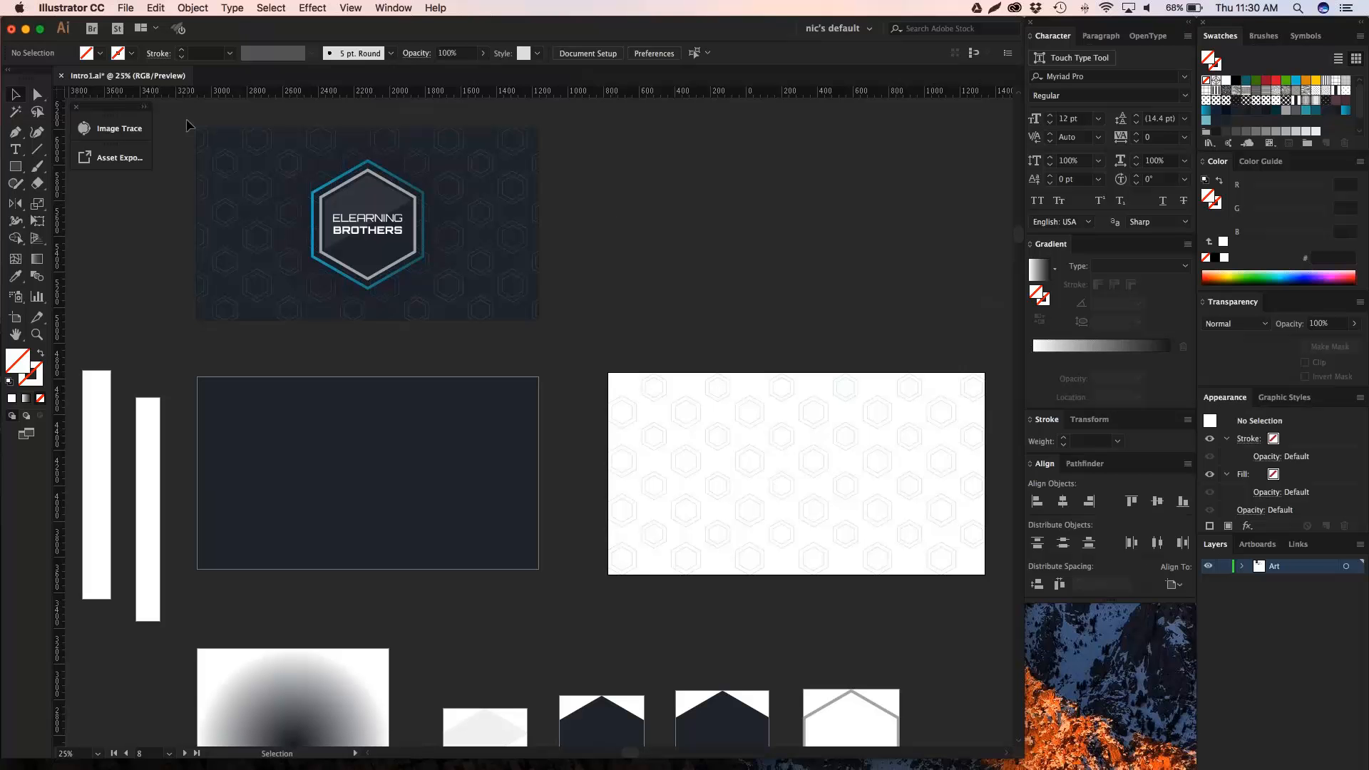
left_click_drag(187, 125, 557, 311)
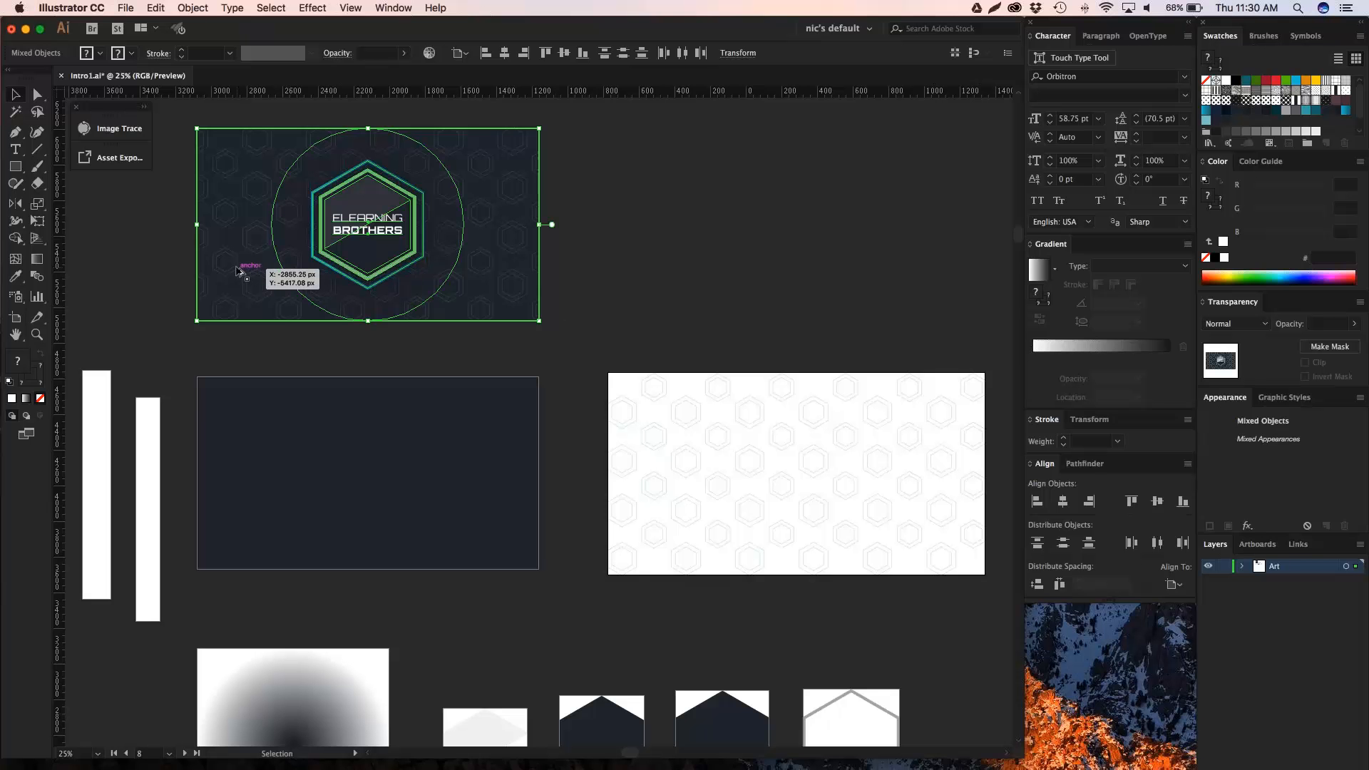
left_click_drag(266, 272, 671, 268)
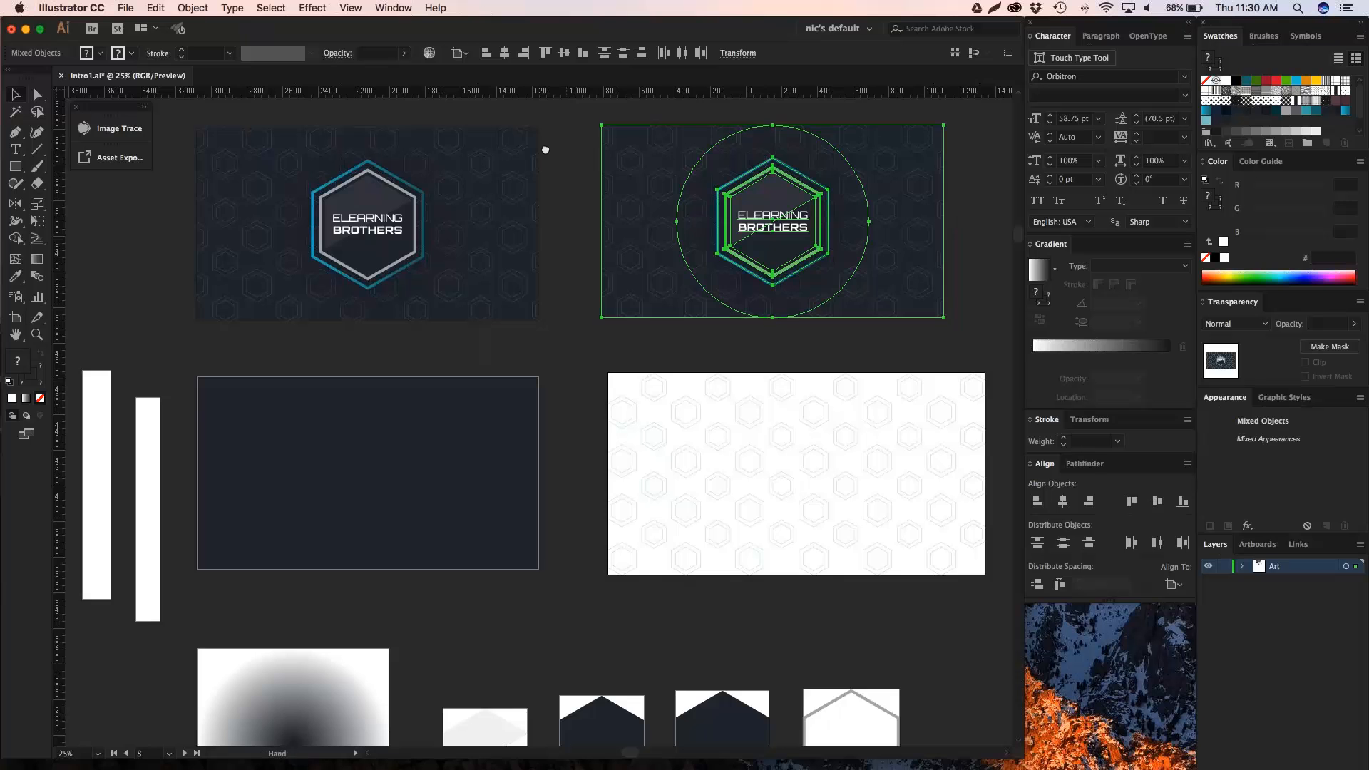
scroll(544, 147, "right", 4)
scroll(544, 146, "up", 2)
left_click(471, 157)
Zoom in on the duplicated intro, select its background objects to inspect them, and clear the selection.
key("z")
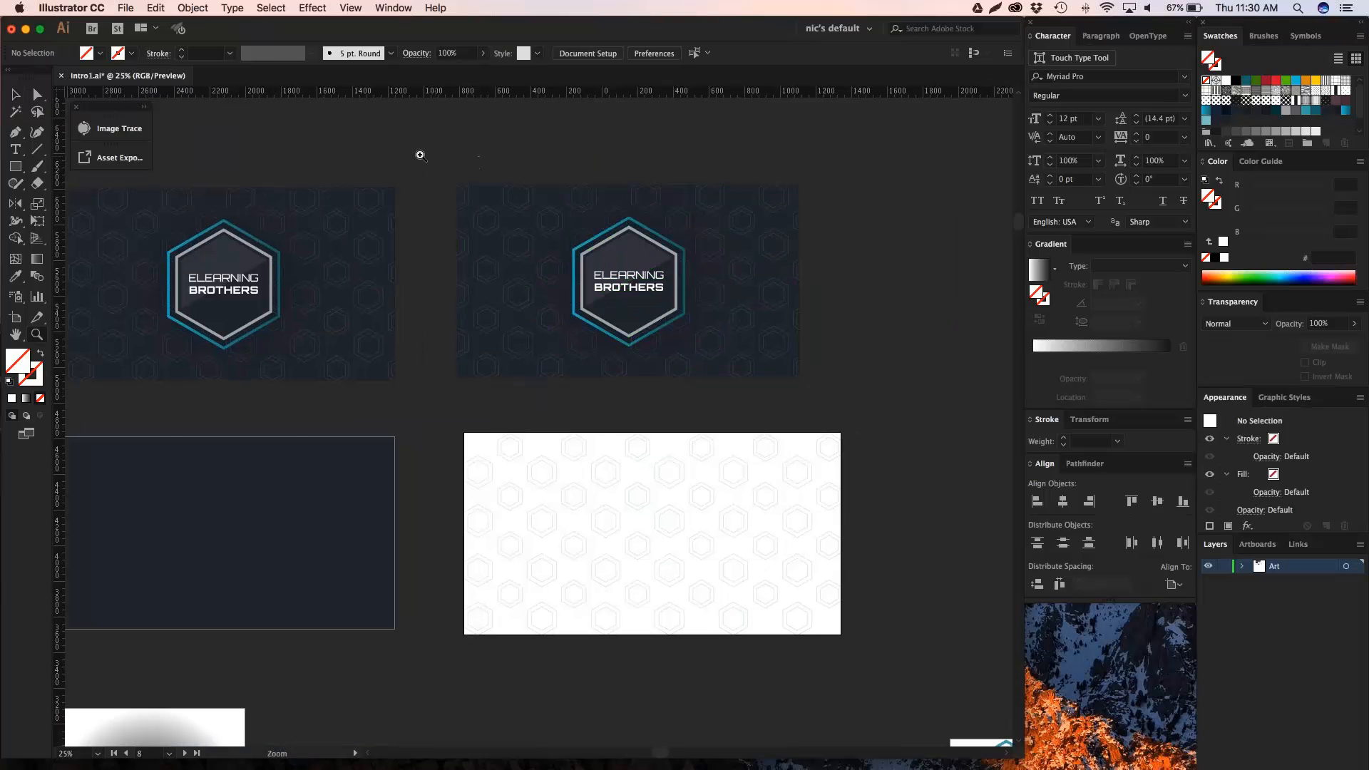
left_click_drag(408, 152, 886, 449)
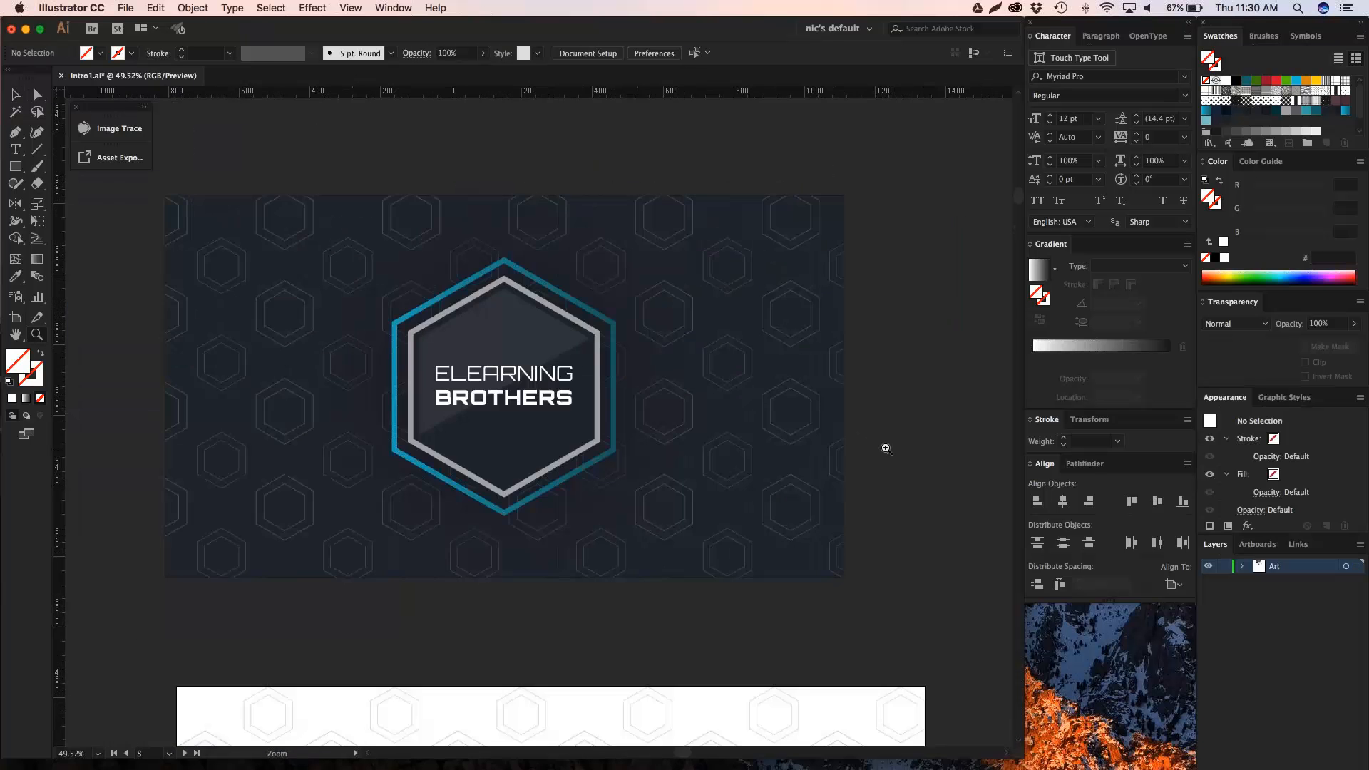
key("v")
left_click_drag(710, 143, 883, 347)
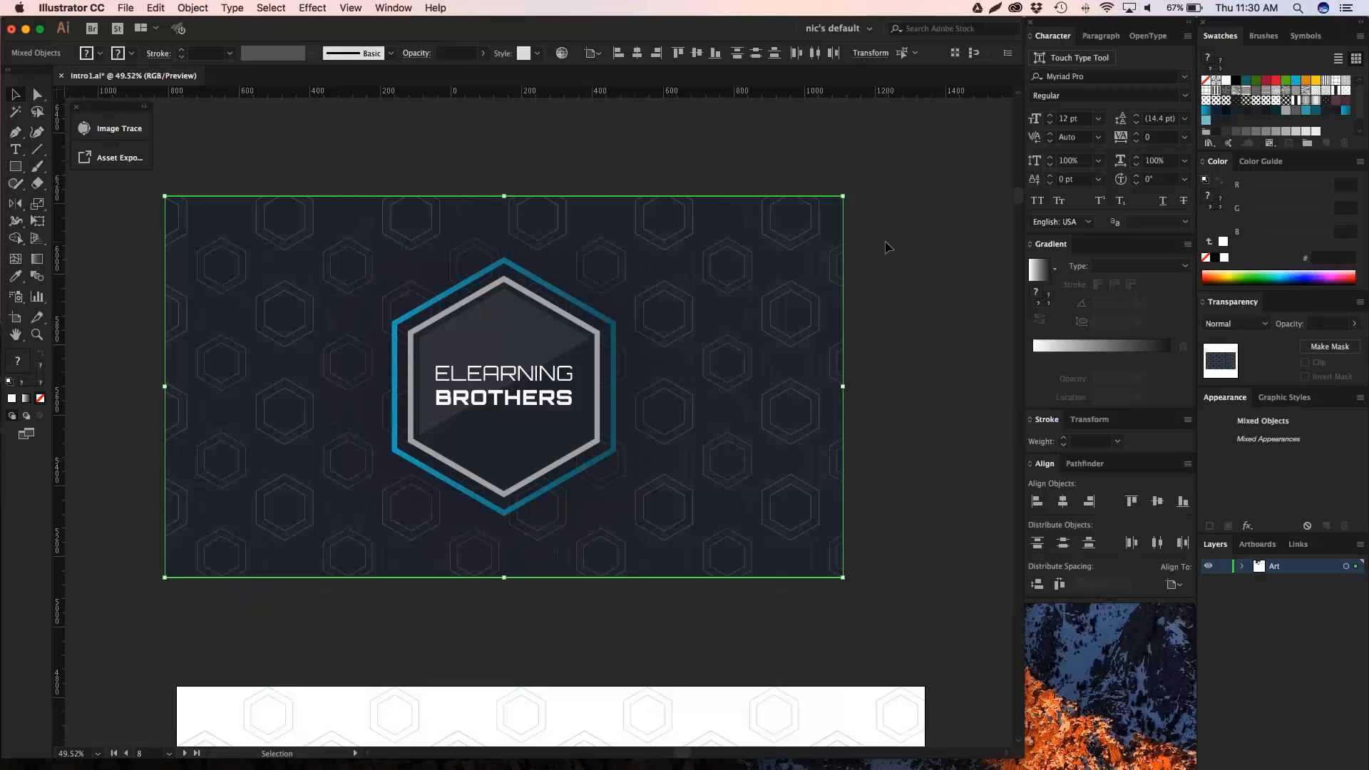
left_click(894, 239)
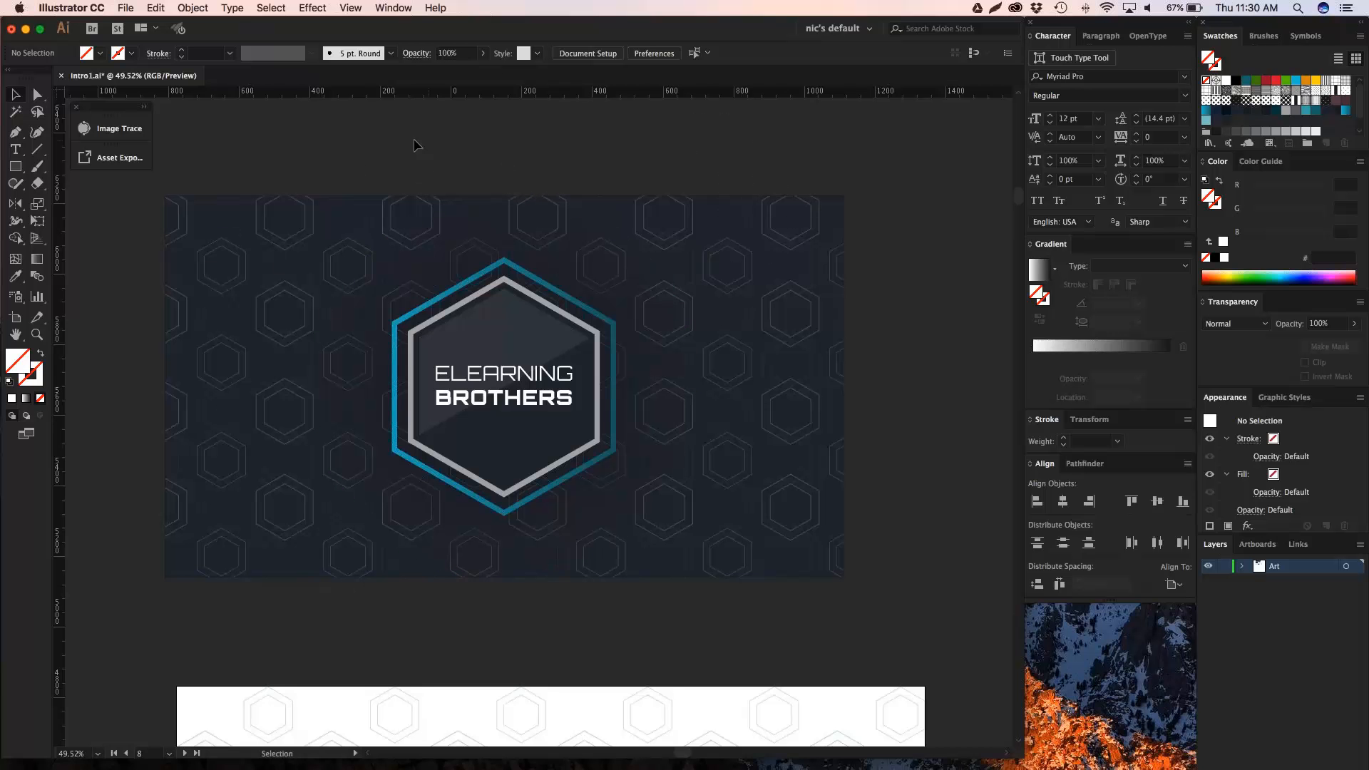
Select the large radial gradient circle behind the badge to inspect its shape, and clear the selection.
left_click(550, 230)
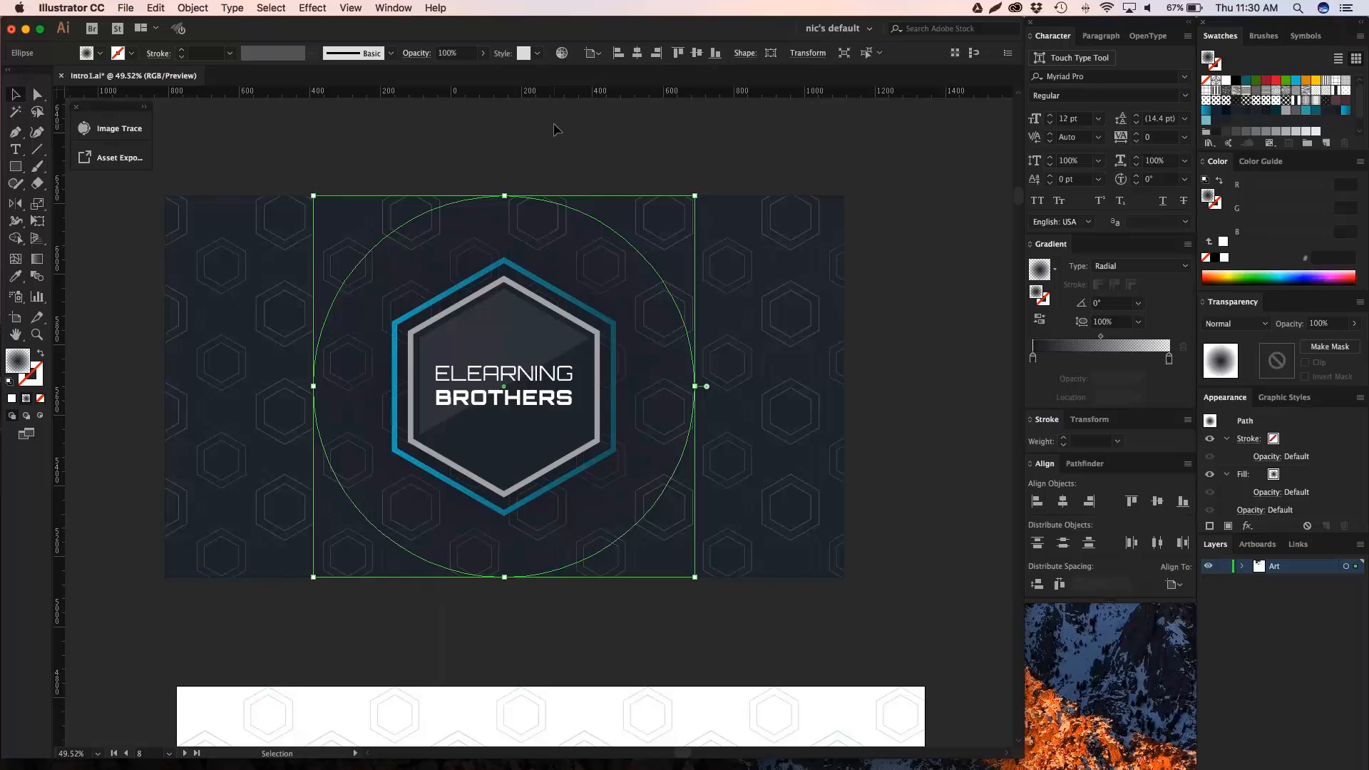
key("a")
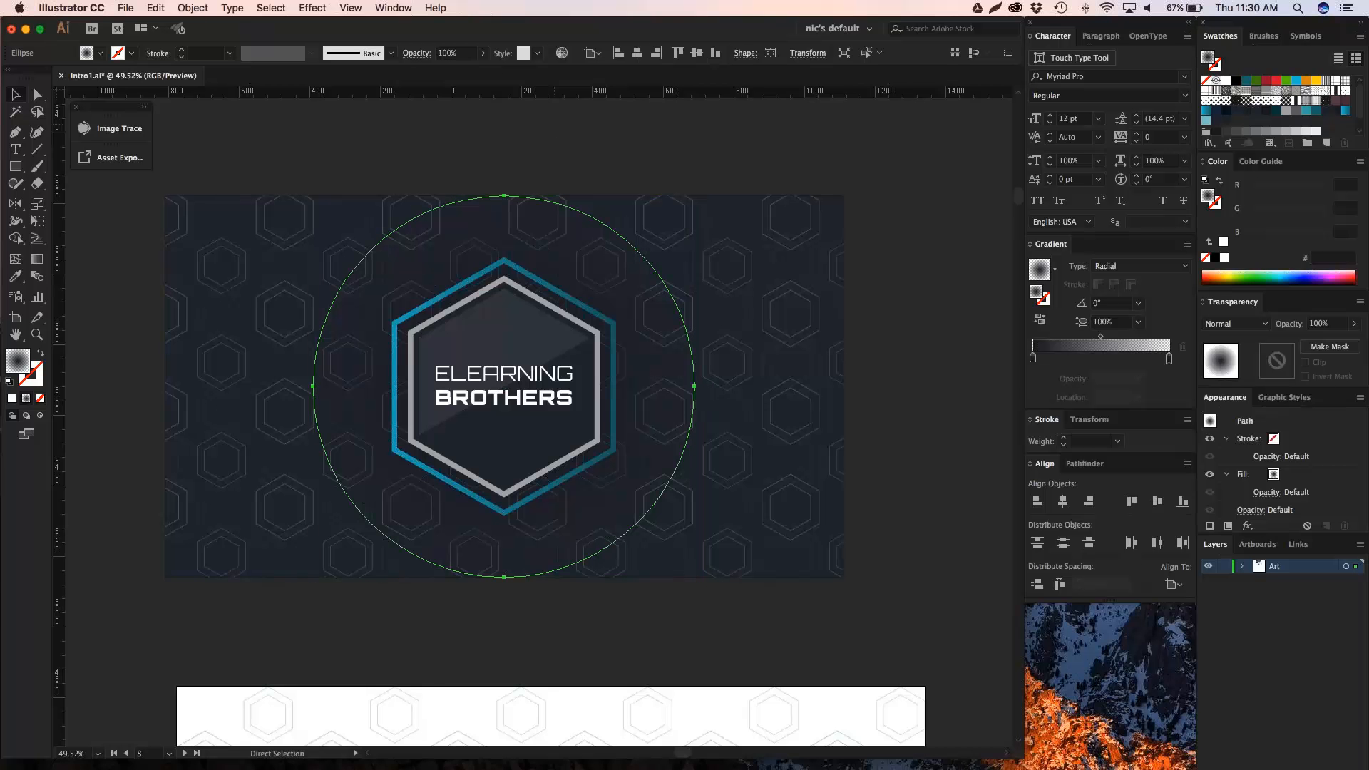
key("super+shift+a")
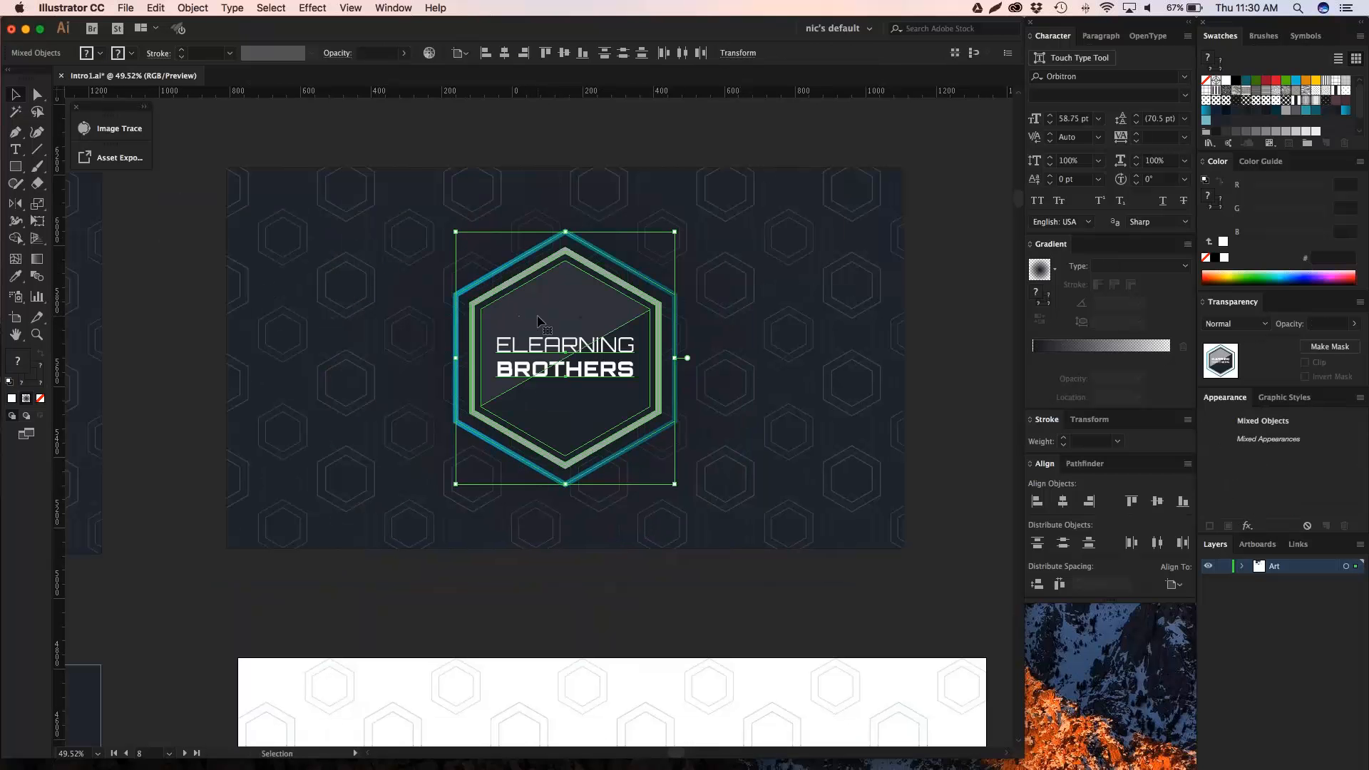
Shift the complete hexagon badge with its text slightly up and to the left within the duplicated intro, and deselect it.
left_click_drag(539, 315, 655, 346)
key("super+z")
left_click_drag(464, 274, 552, 301)
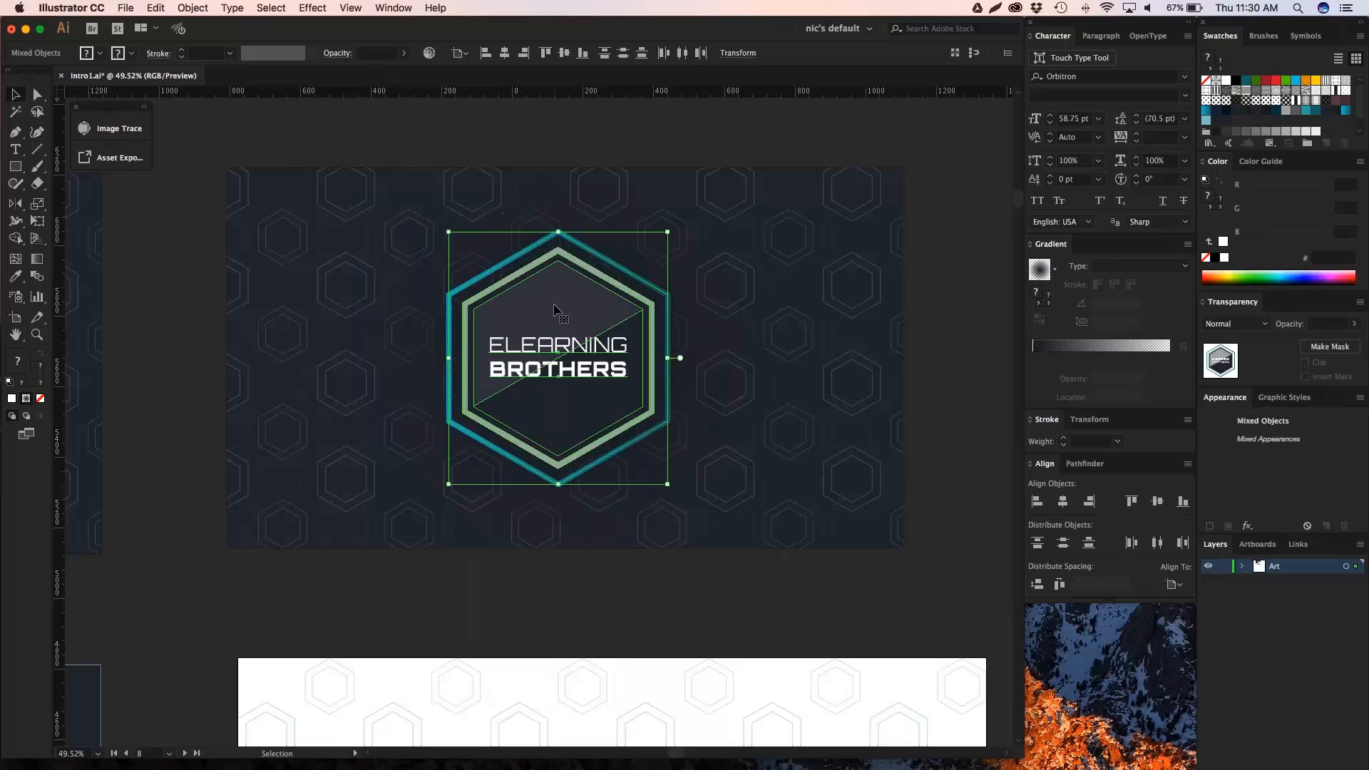
key("super+shift+a")
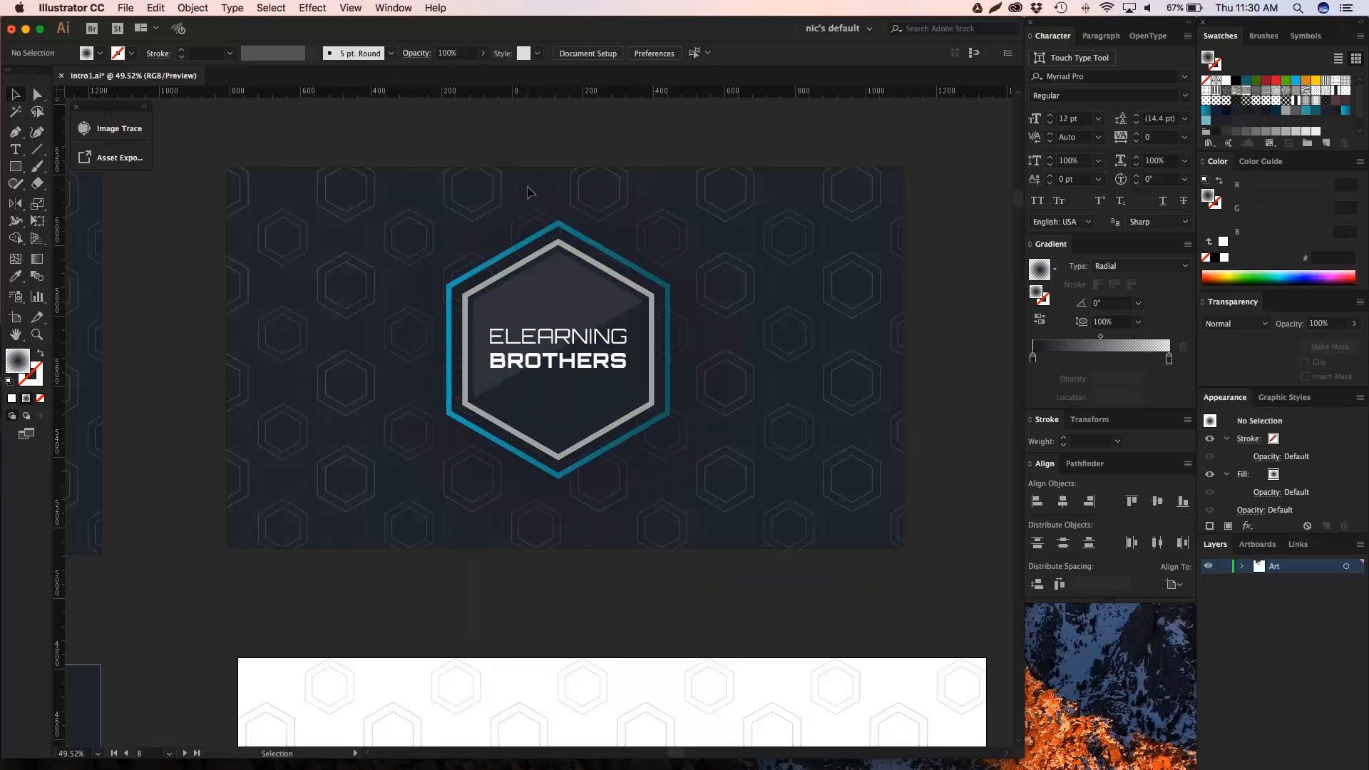
left_click(525, 335)
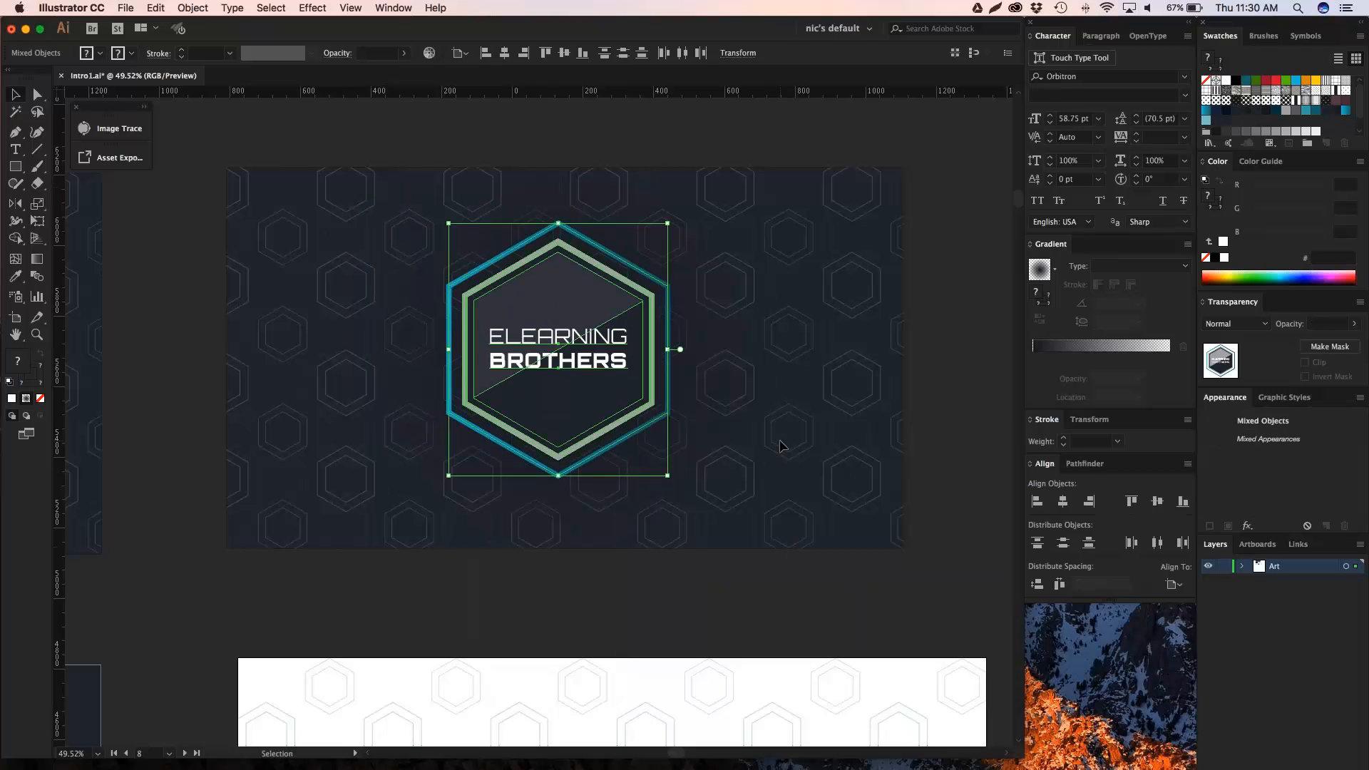
left_click(778, 441)
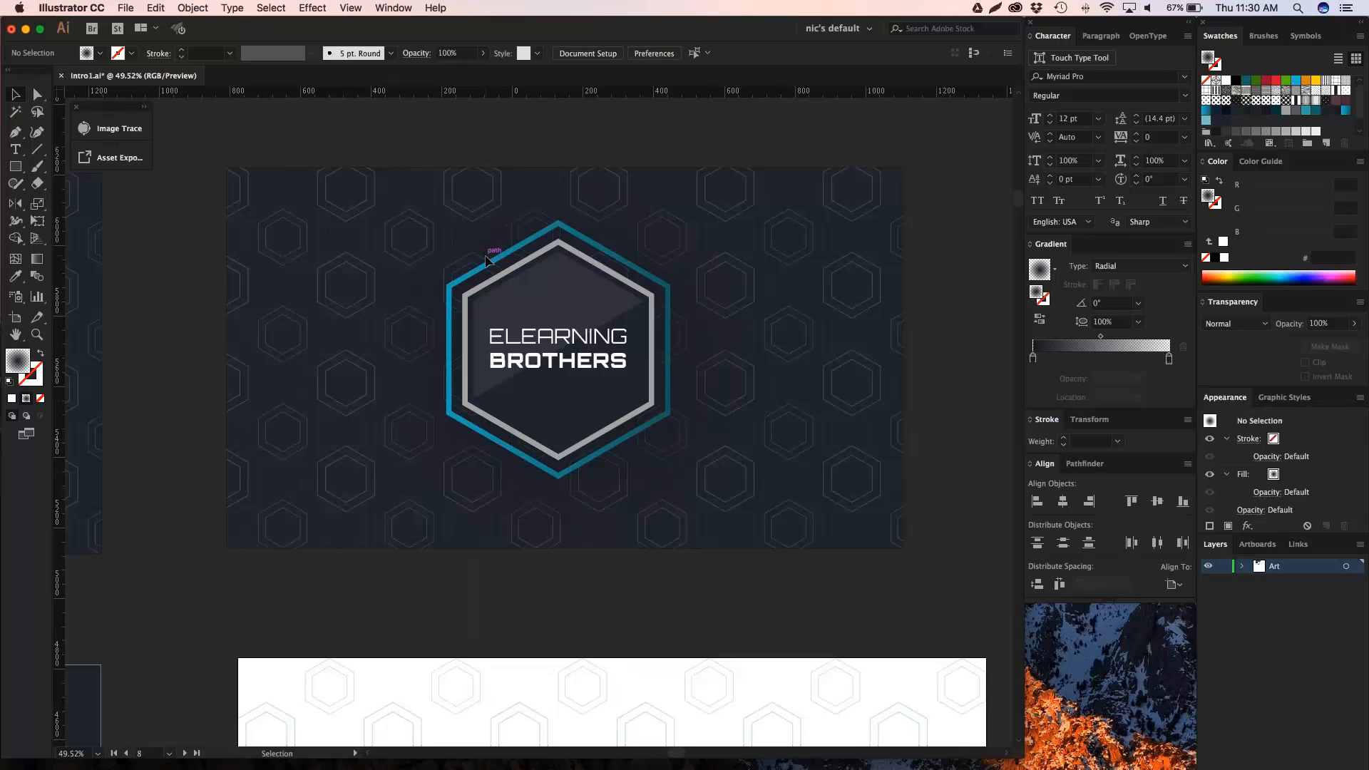
Recolor the outer hexagon outline's linear stroke gradient from bright red (211, 13, 56) to dark red (163, 10, 50).
left_click(487, 266)
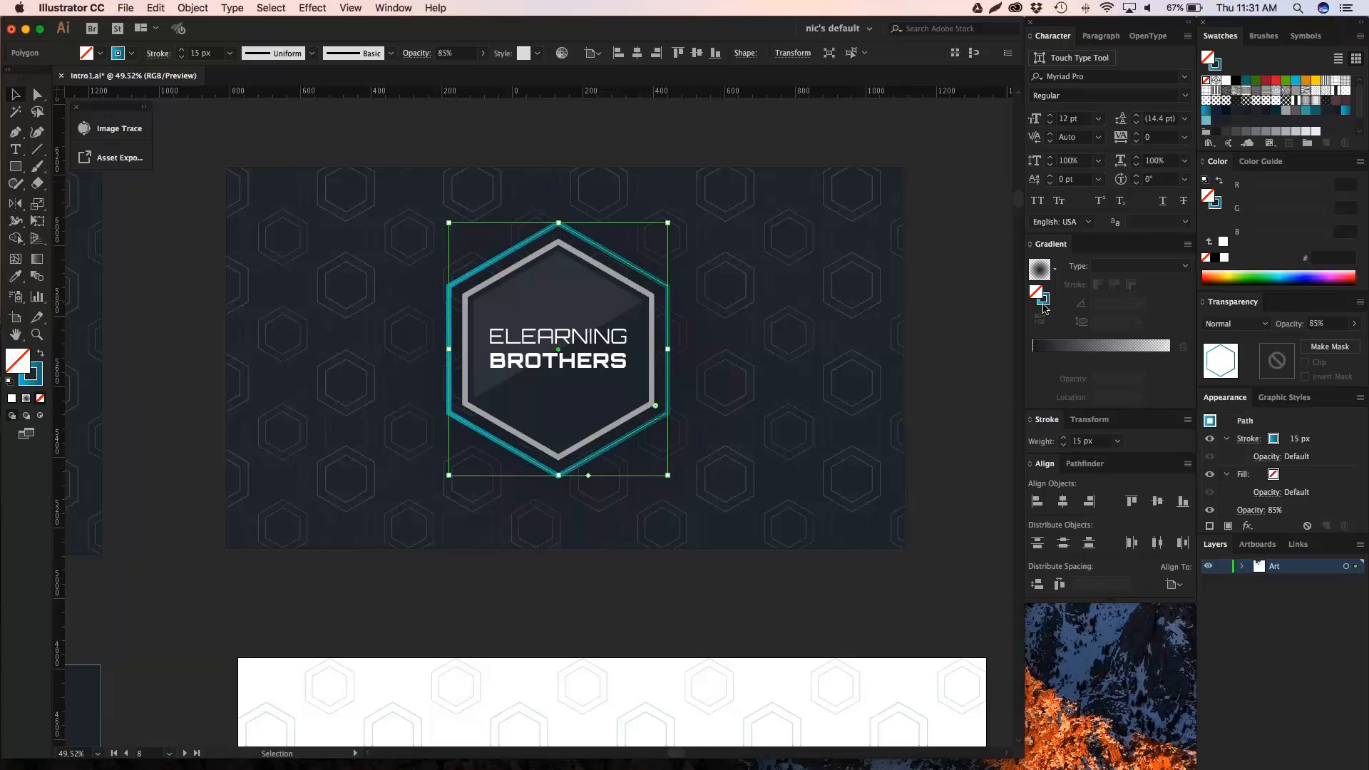
left_click(1043, 301)
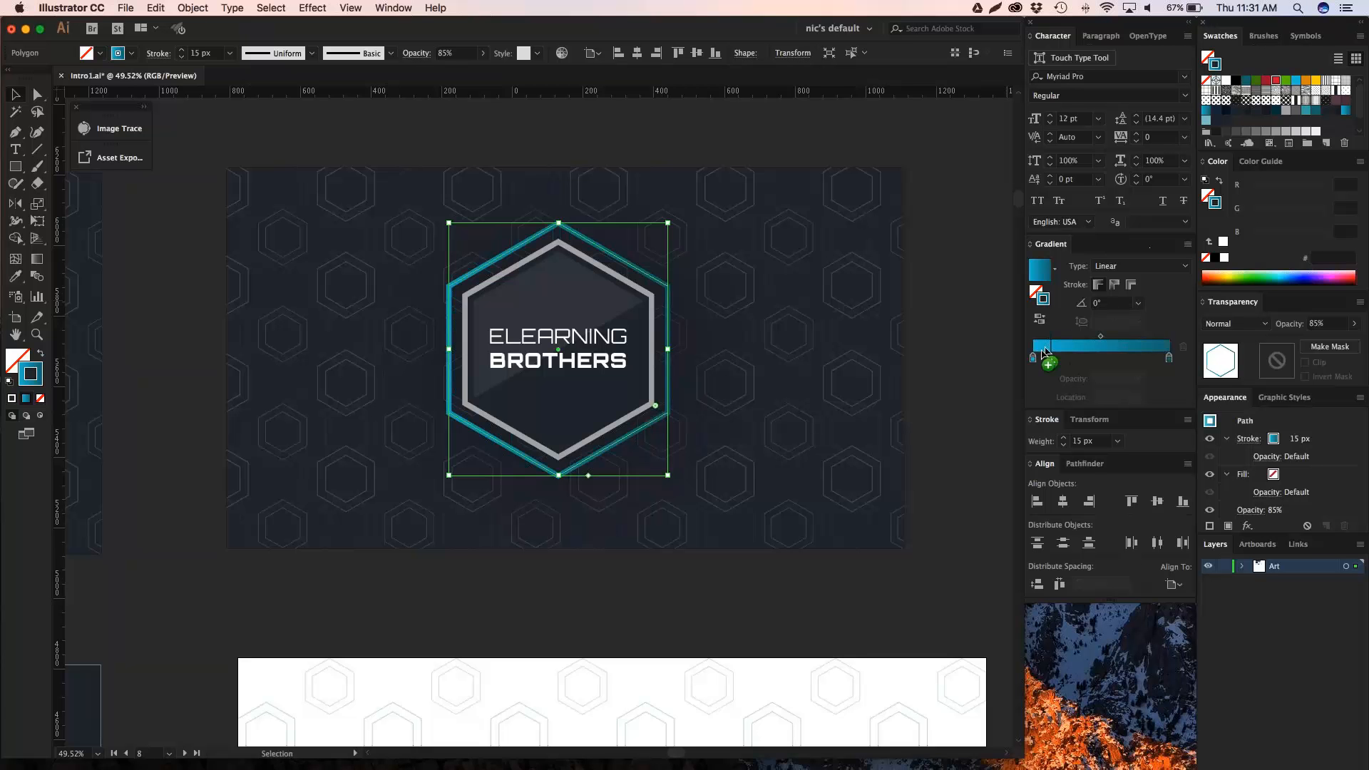
left_click_drag(1276, 80, 1034, 358)
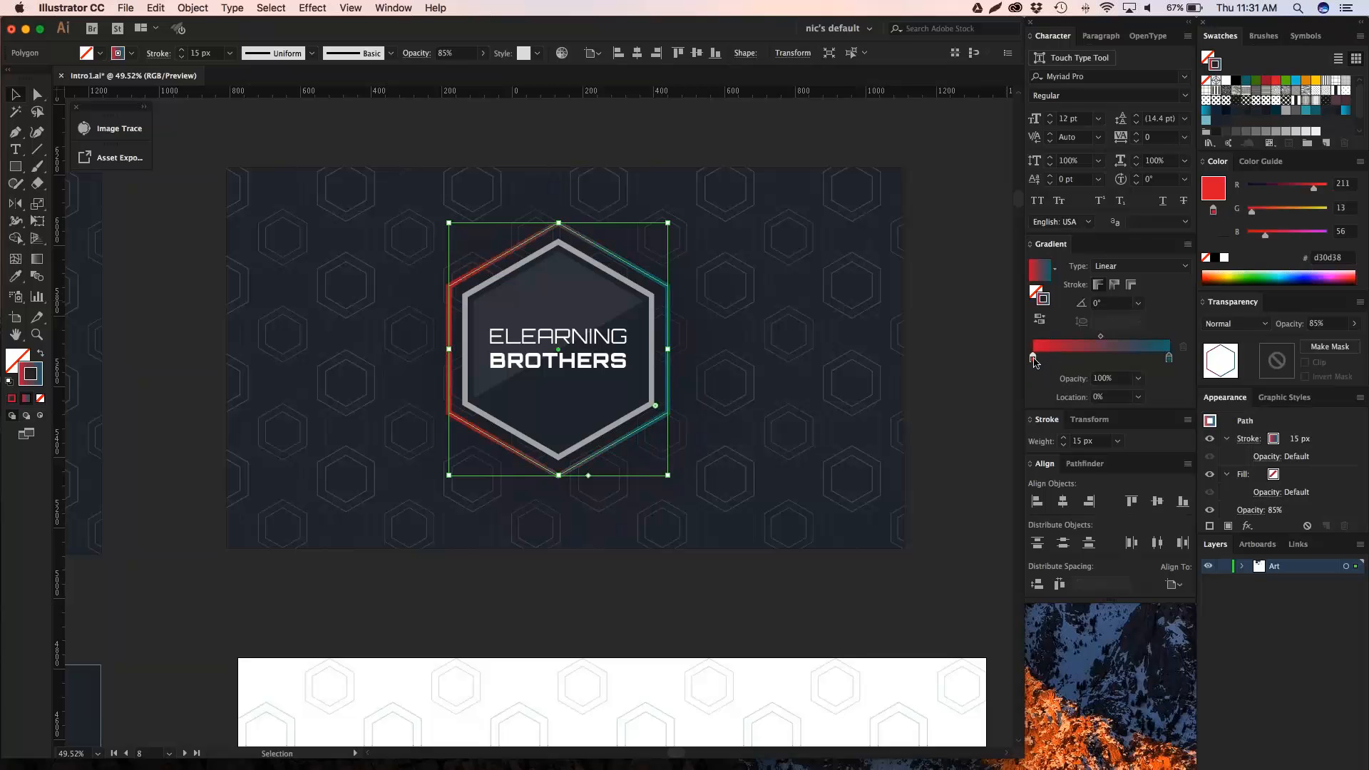
left_click_drag(1246, 80, 1169, 357)
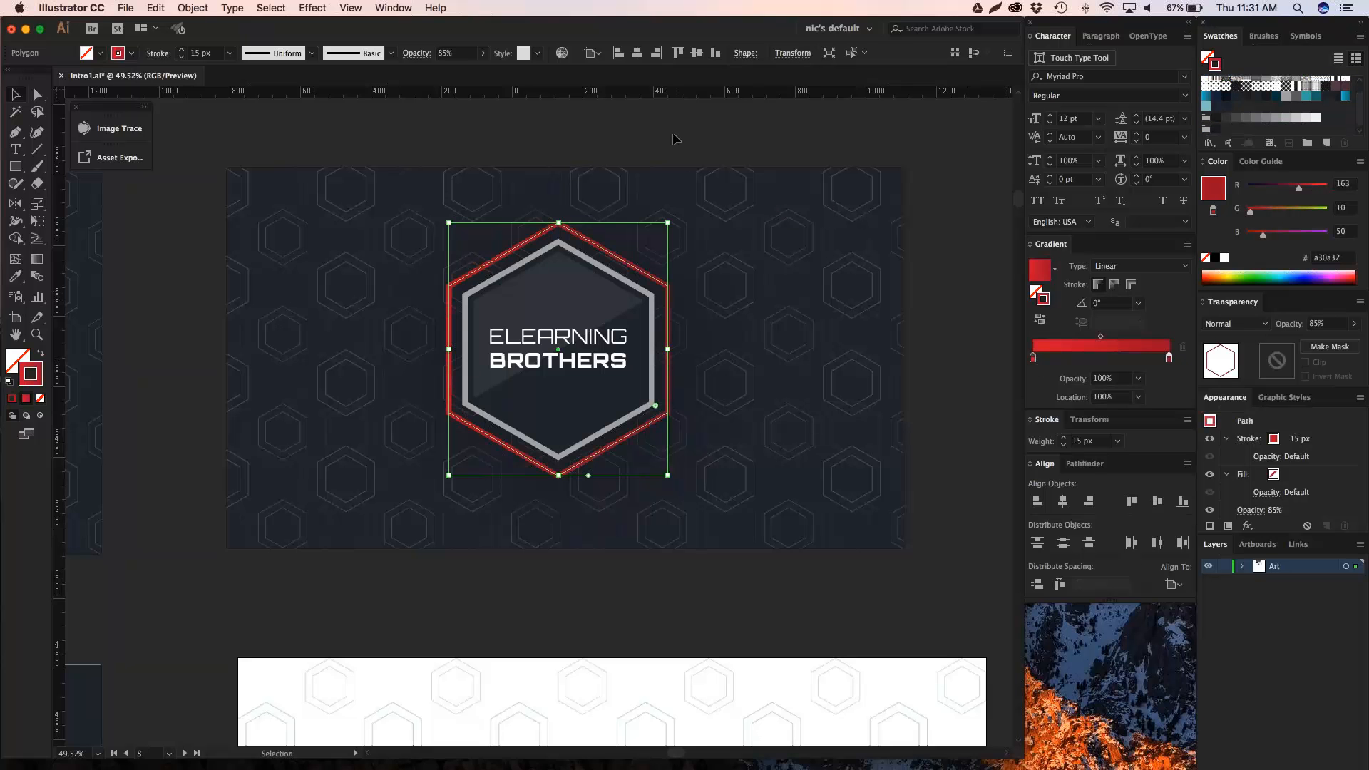
left_click(670, 132)
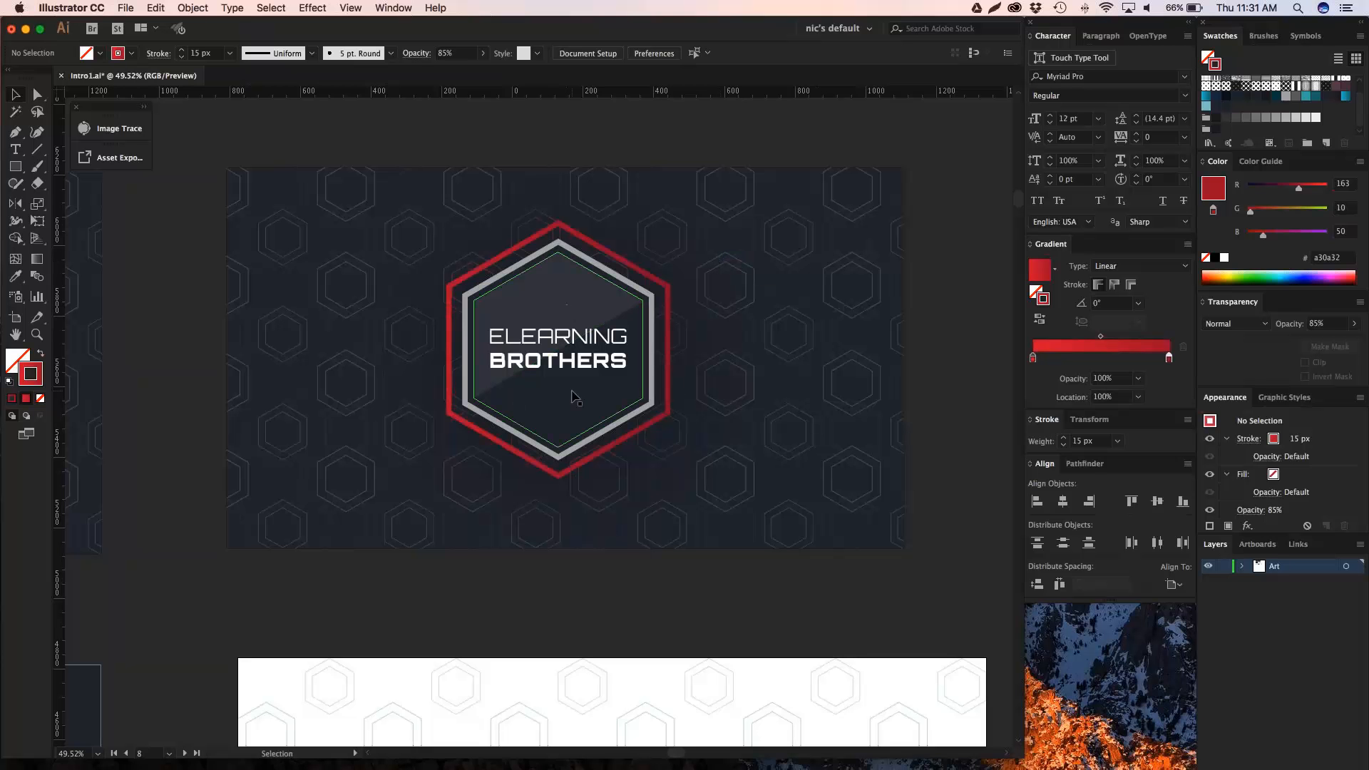
Try moving the translucent highlight shape out of the badge, and undo the move.
left_click(585, 321)
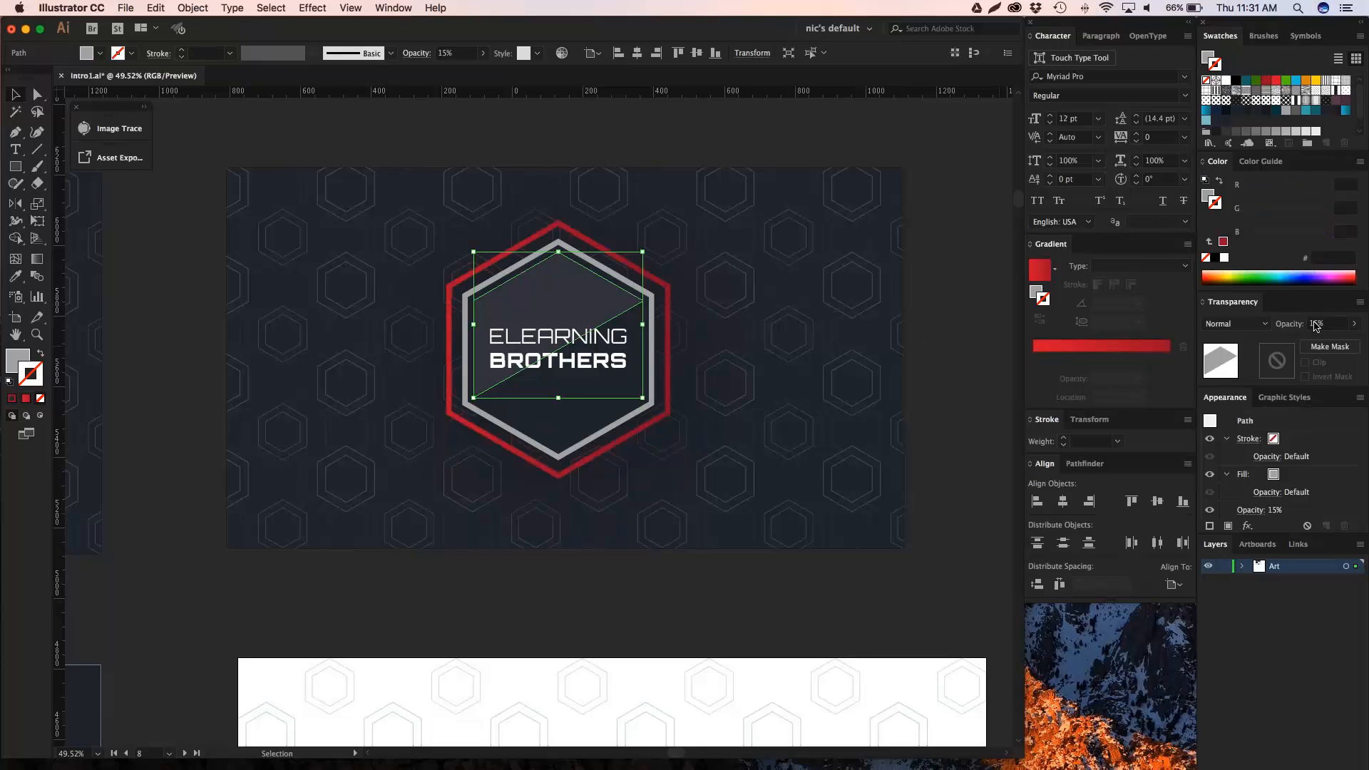
left_click_drag(593, 311, 314, 310)
left_click(191, 240)
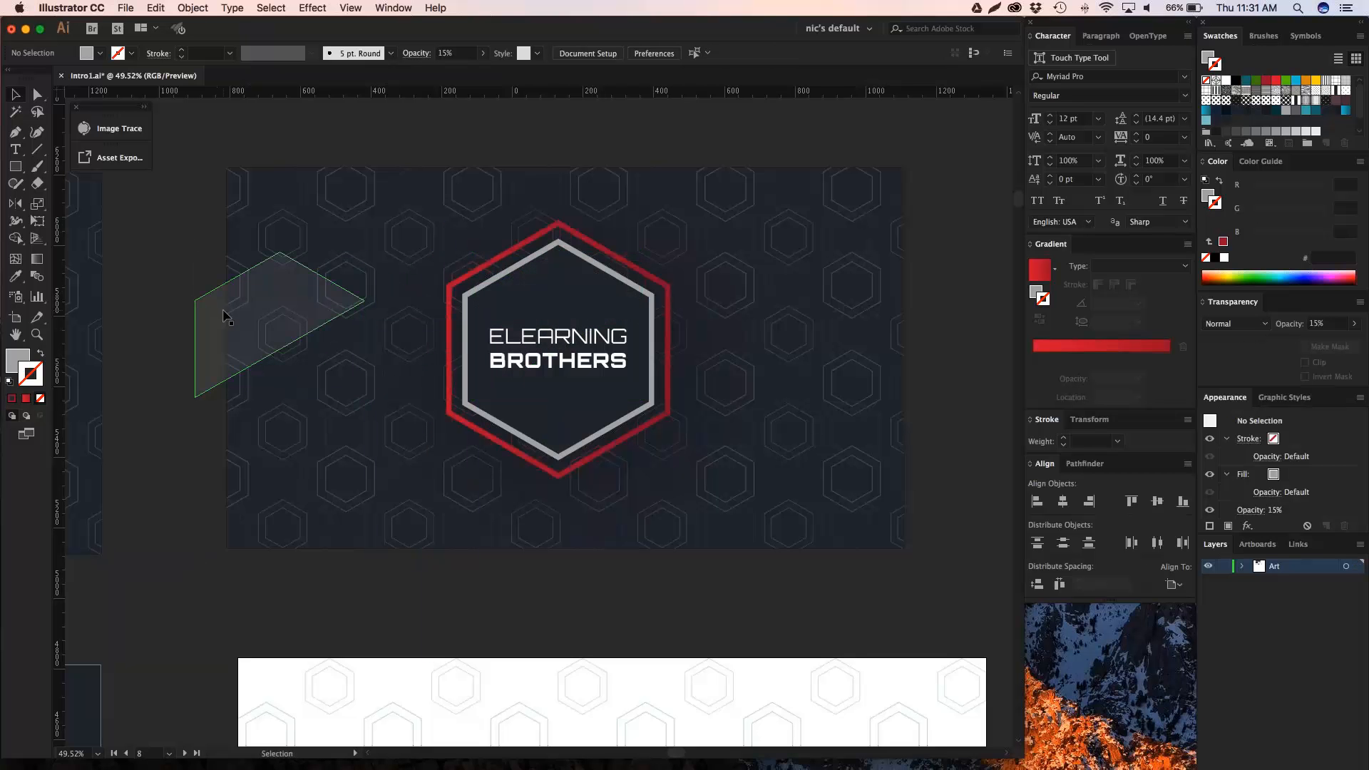
key("super+z")
key("super+z")
left_click(612, 151)
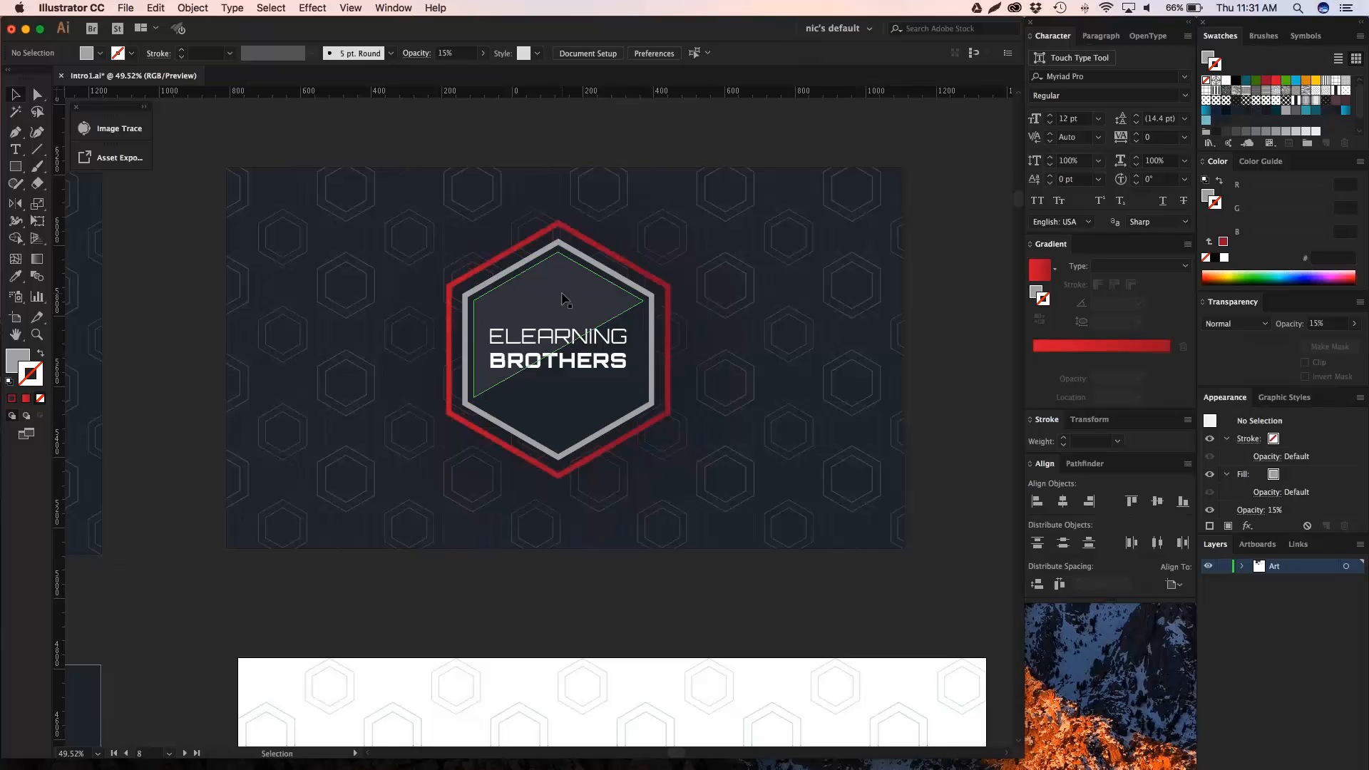
Fill the badge's innermost hexagon with bright red (211, 13, 56) and deselect it.
left_click(578, 410)
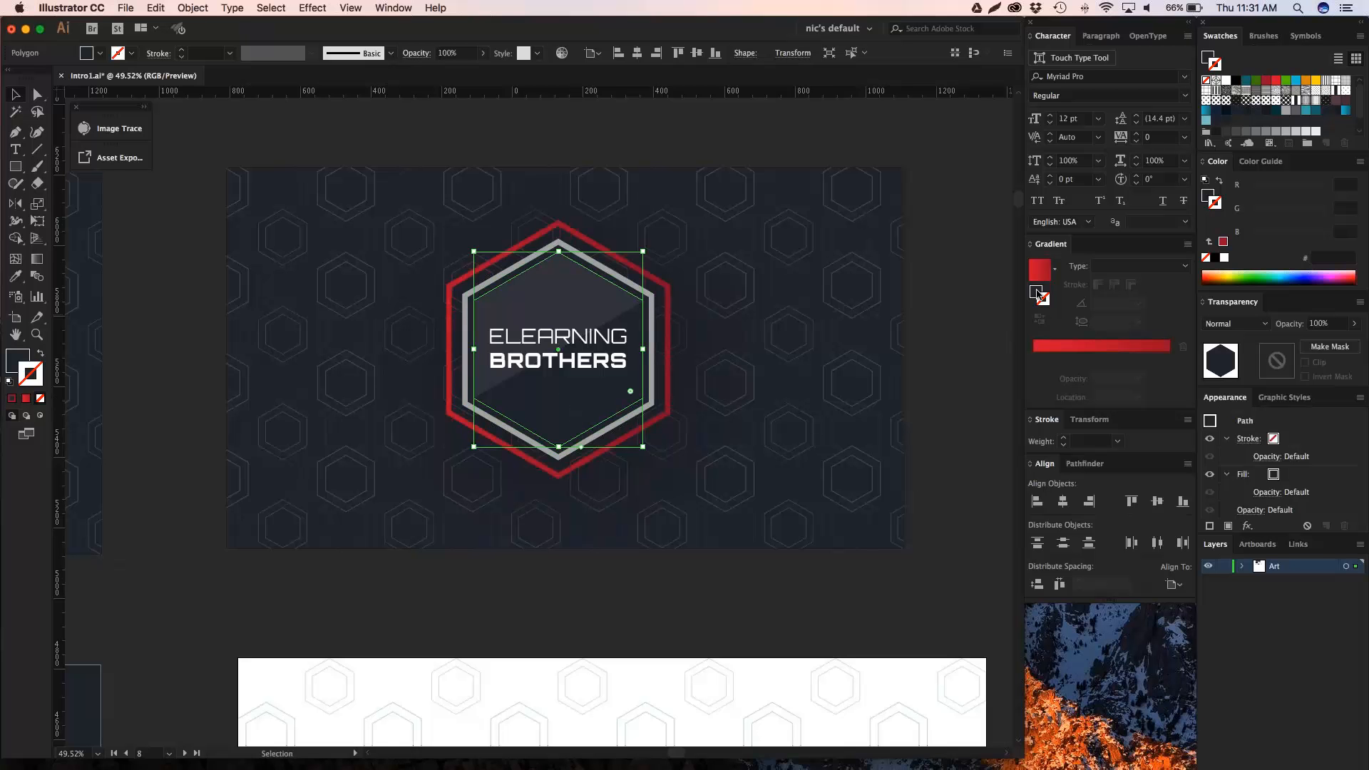
left_click(1036, 293)
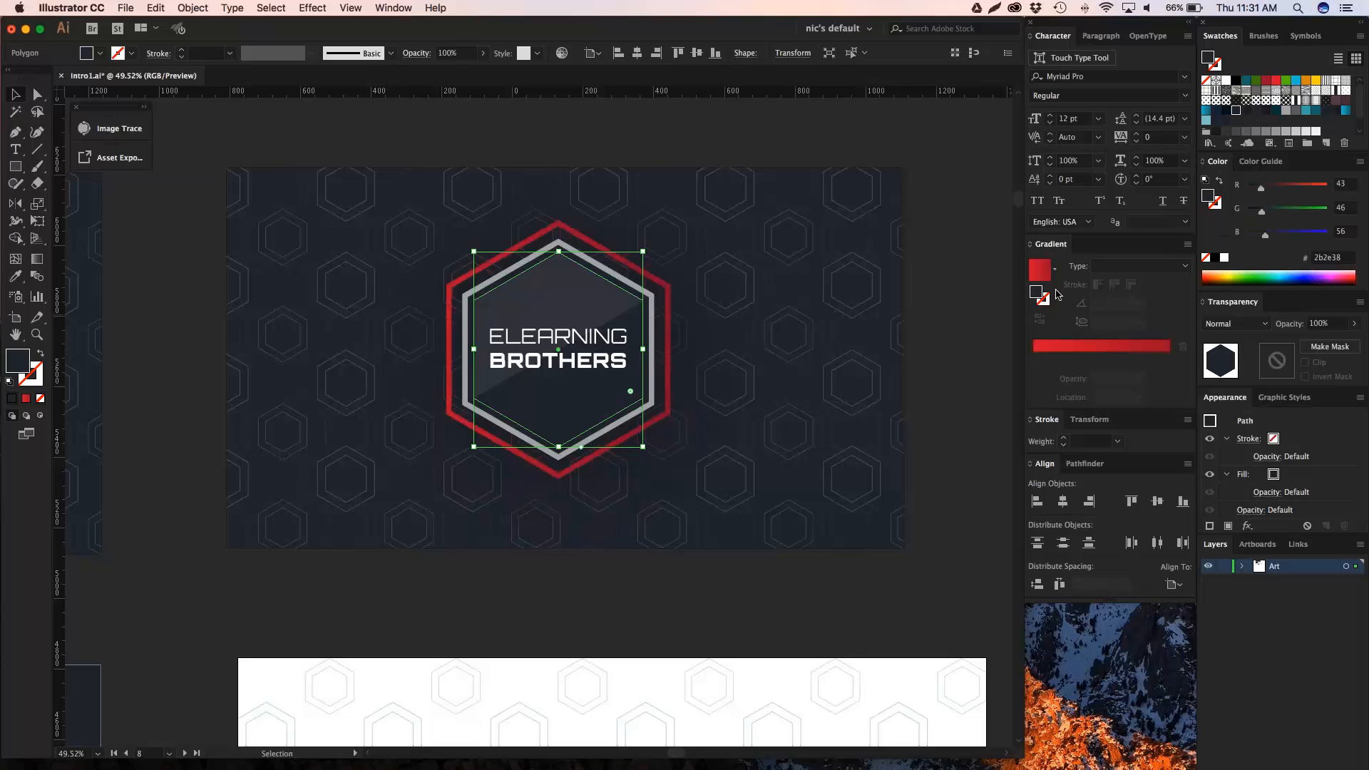
left_click(1044, 299)
key("x")
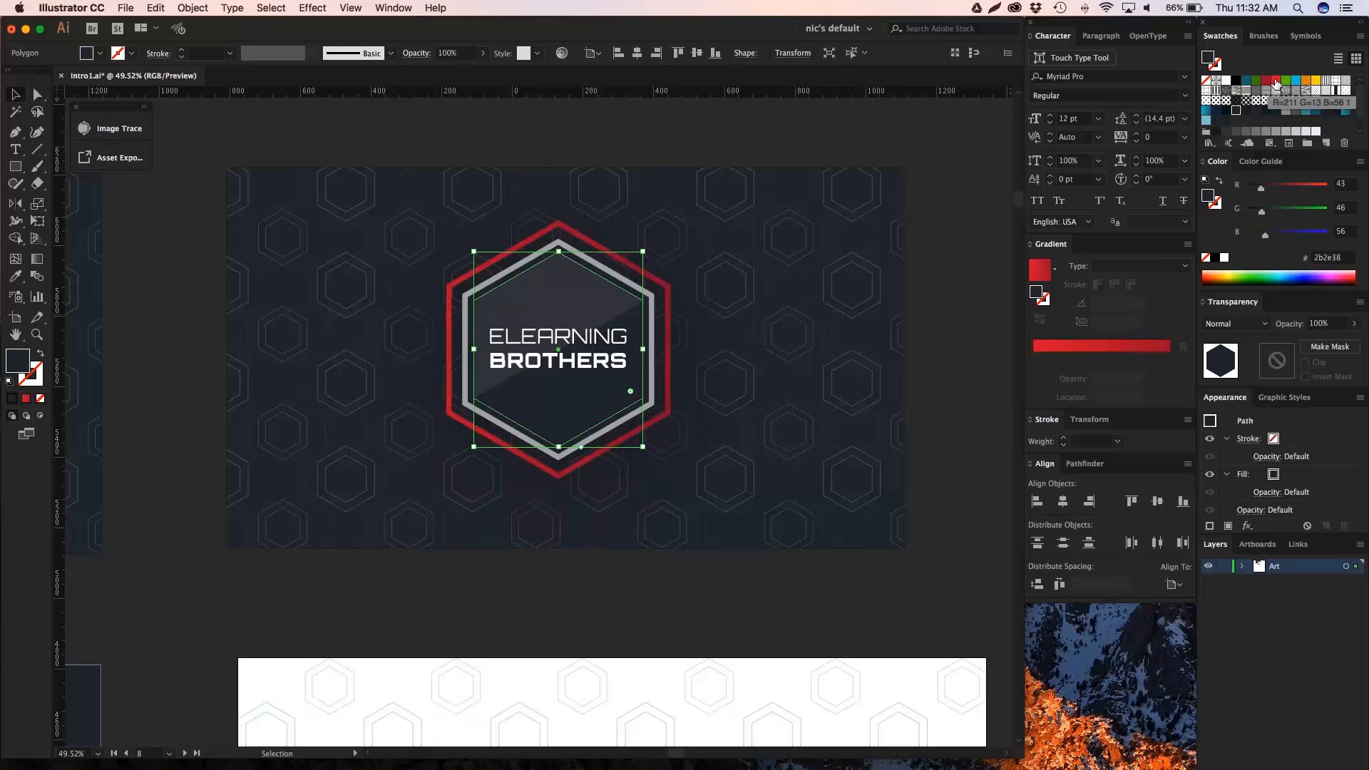
left_click(1277, 83)
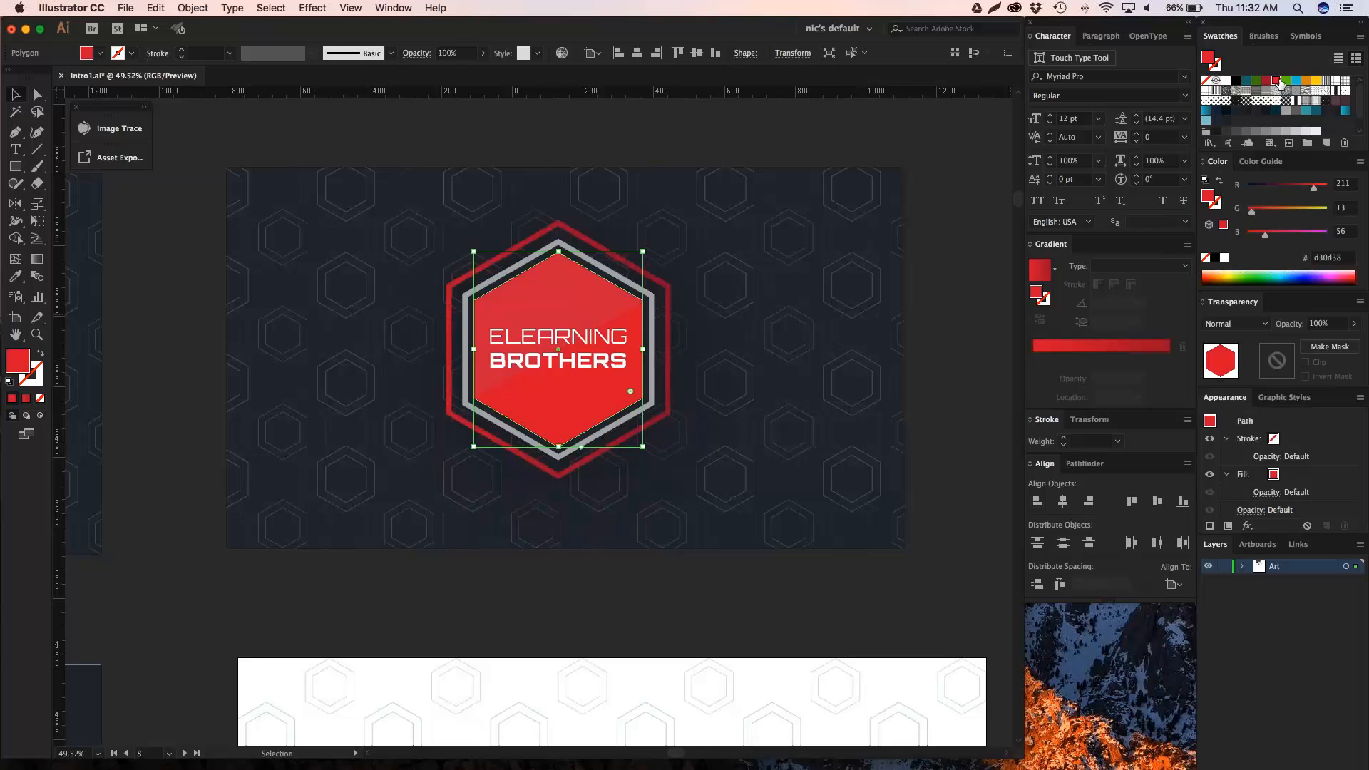
left_click(879, 135)
Set the opacity of the translucent highlight shape over the red hexagon to 25% and deselect it.
left_click(546, 304)
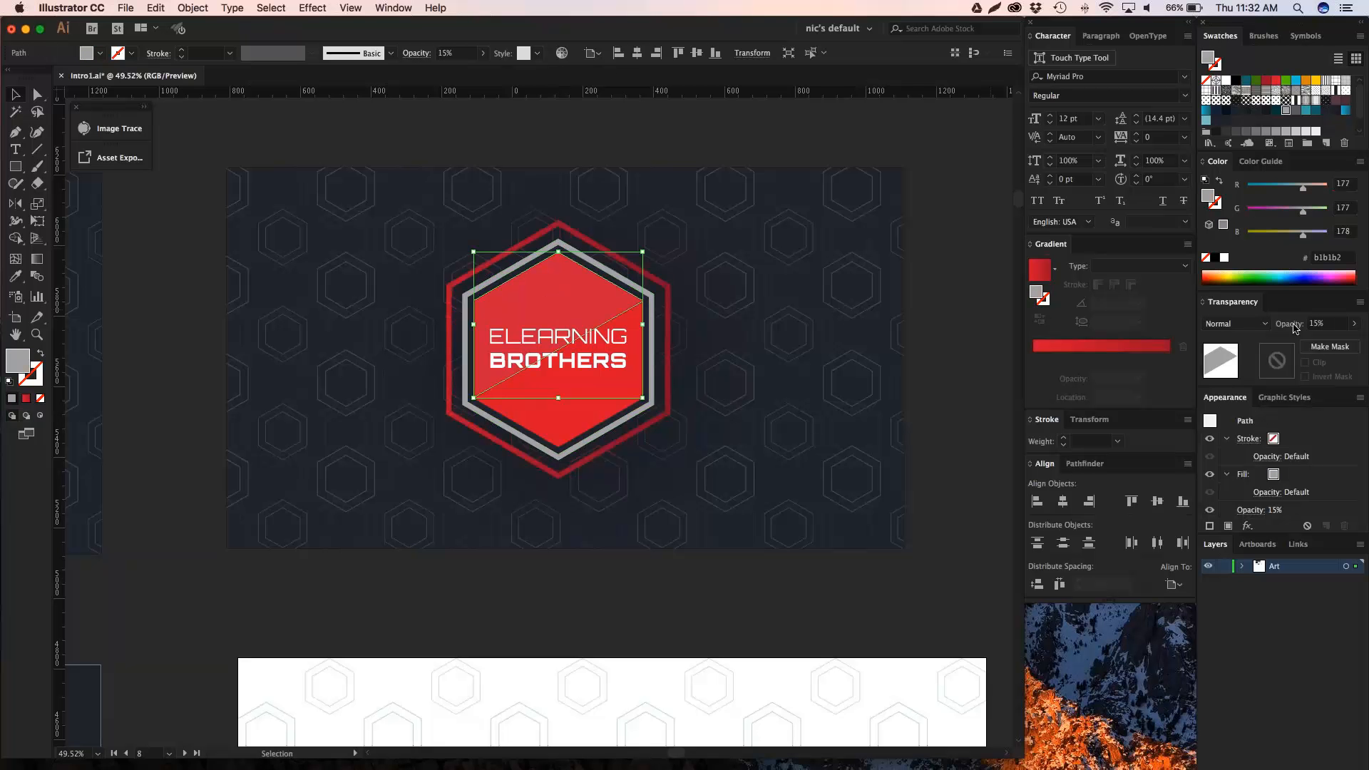
left_click(1325, 323)
type("25")
key("Return")
left_click(896, 134)
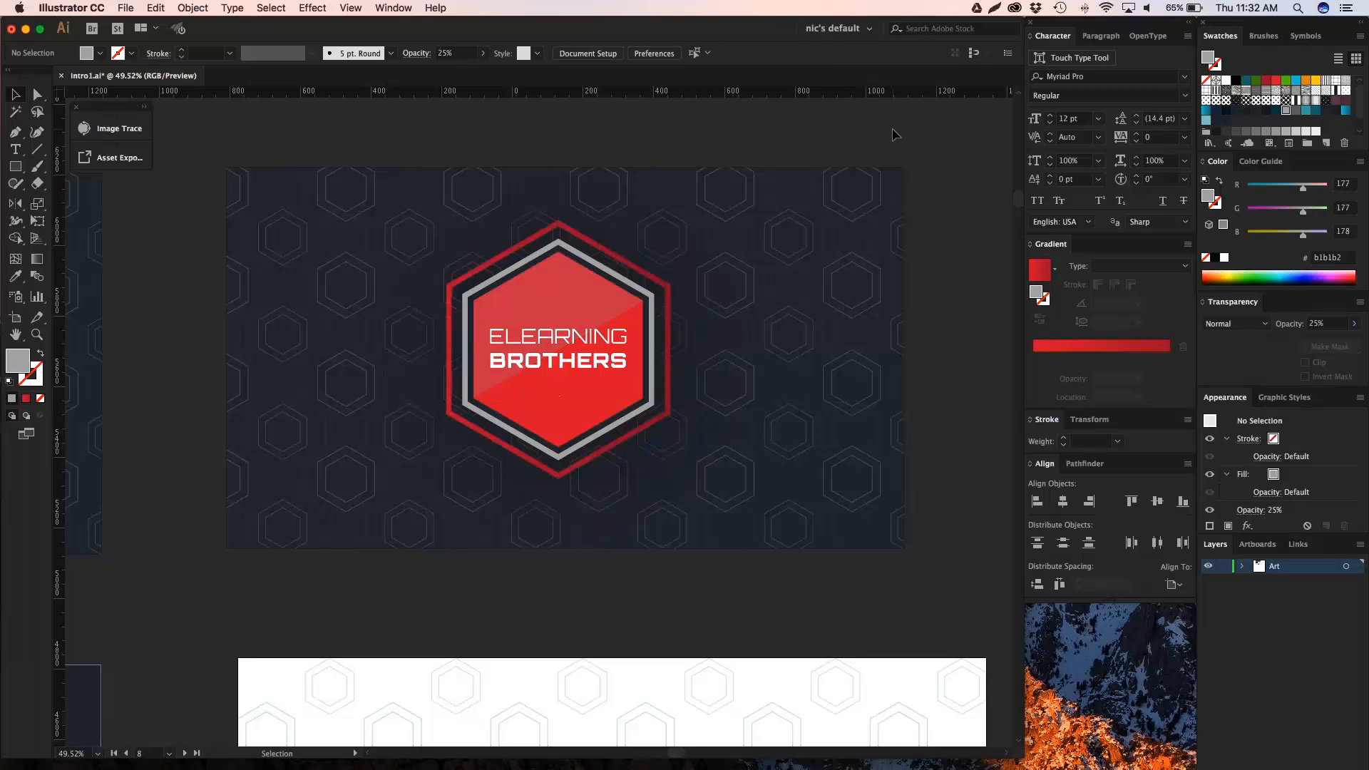
Set the highlight shape's opacity to 40% and deselect it.
left_click(631, 282)
left_click(1292, 325)
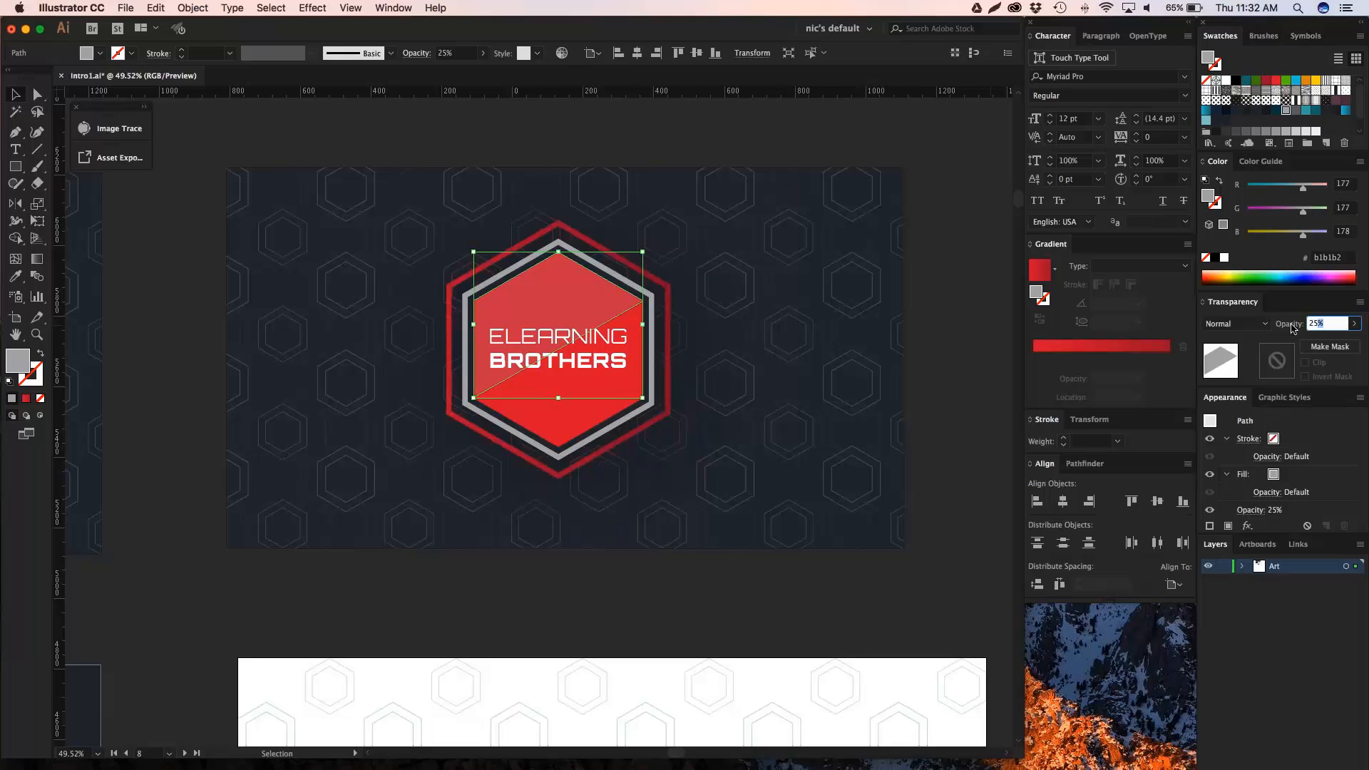
type("40")
key("Return")
left_click(893, 154)
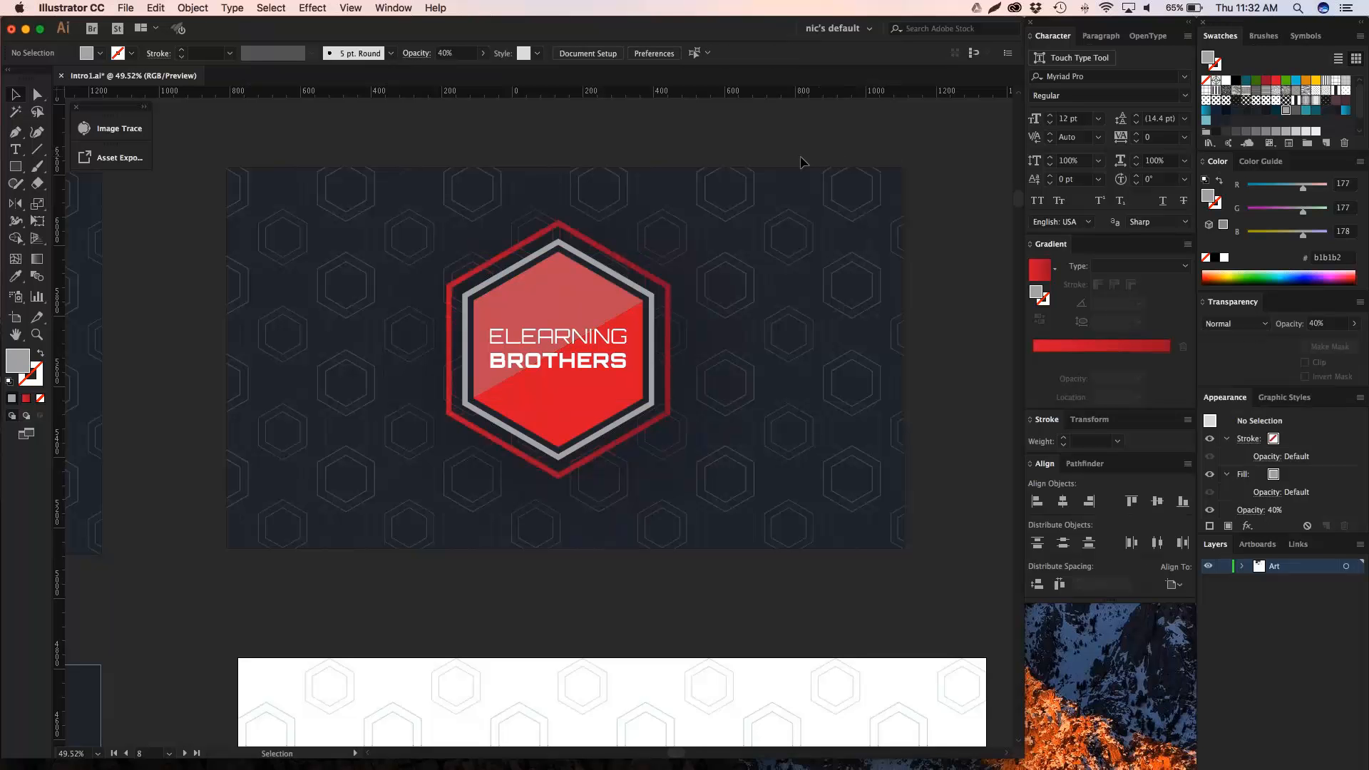
Fill the dark hexagon behind the red one with dark red (163, 10, 50), and the gray hexagon frame with white.
left_click(650, 341)
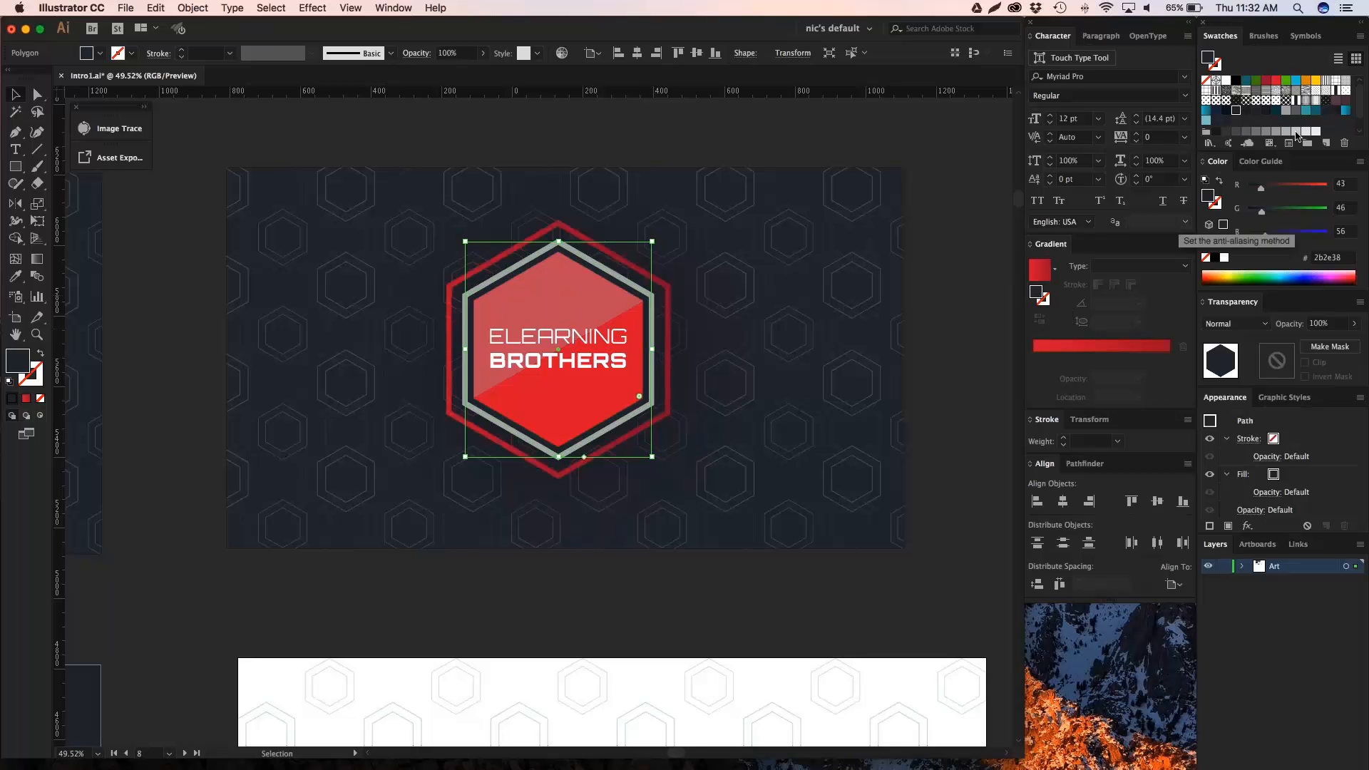
left_click(1265, 83)
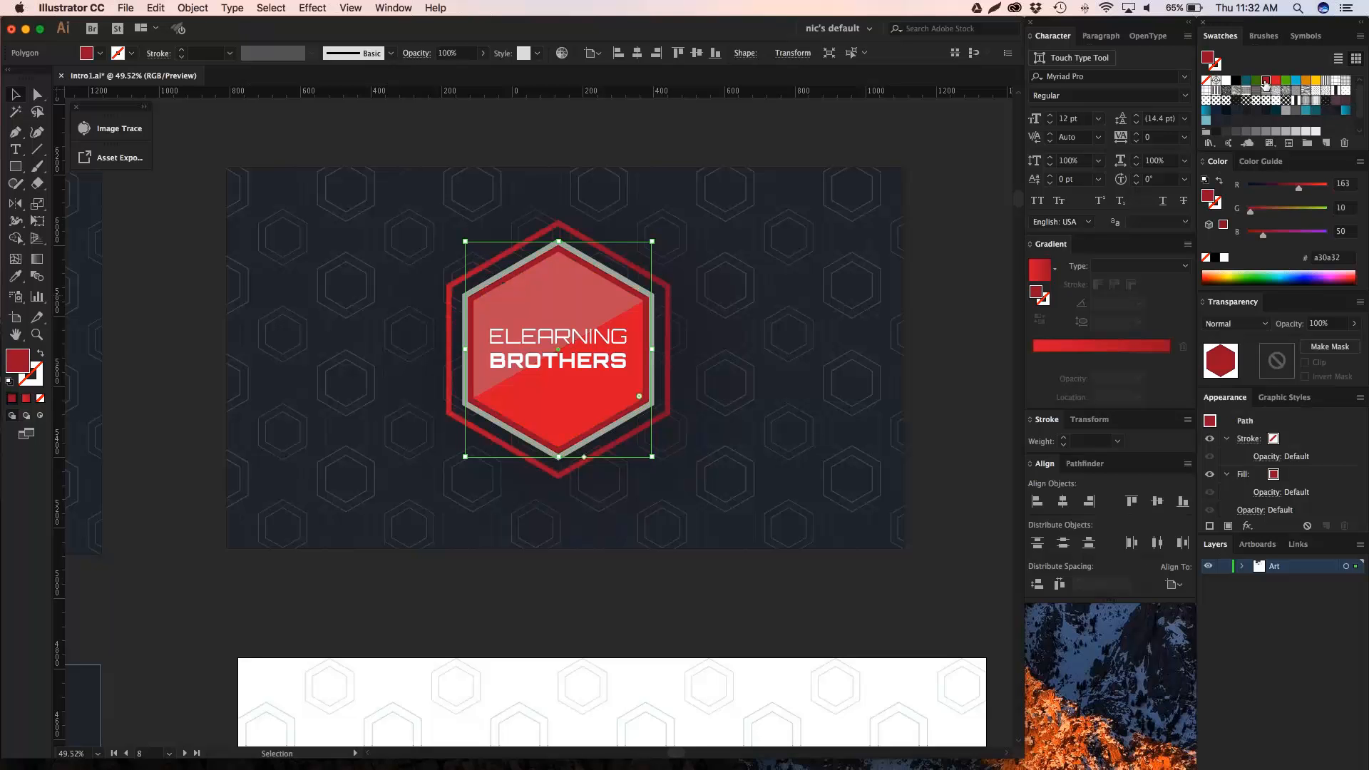
left_click(820, 128)
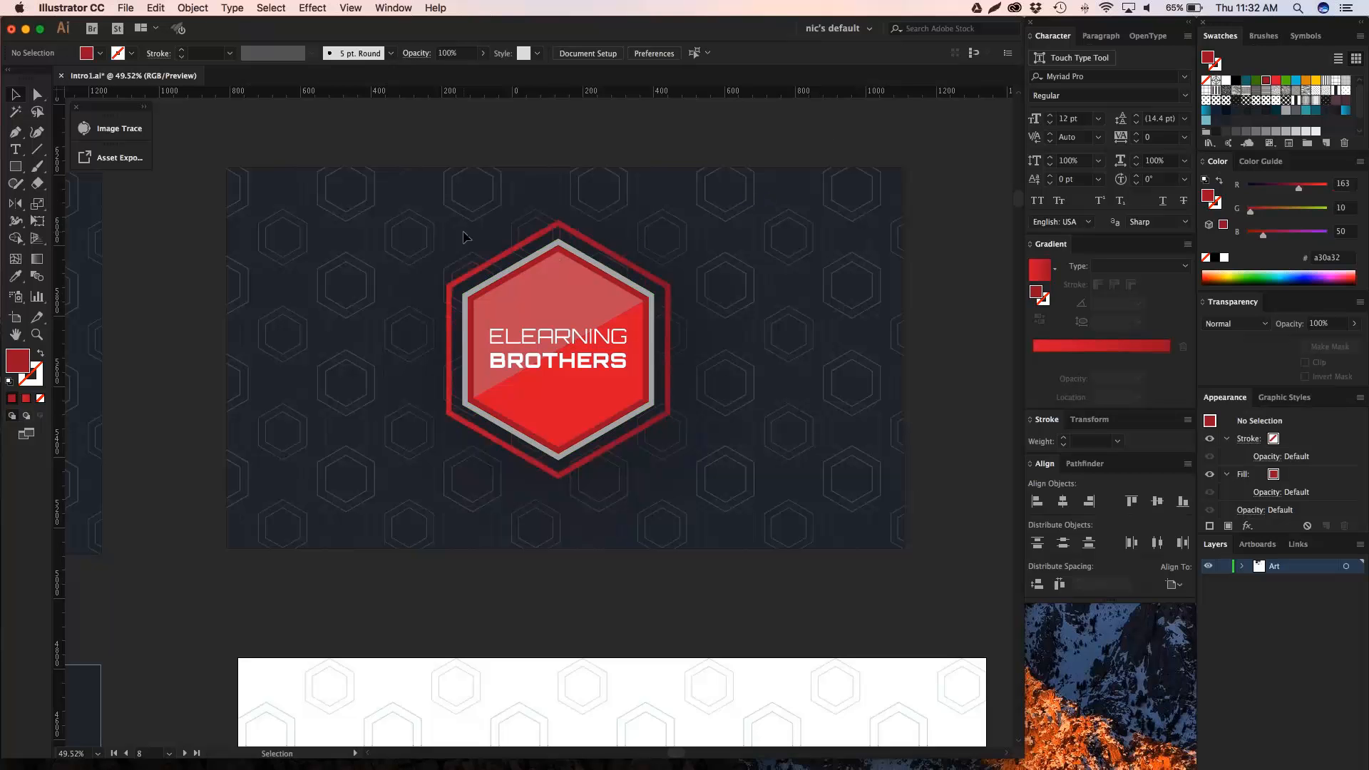
left_click(538, 254)
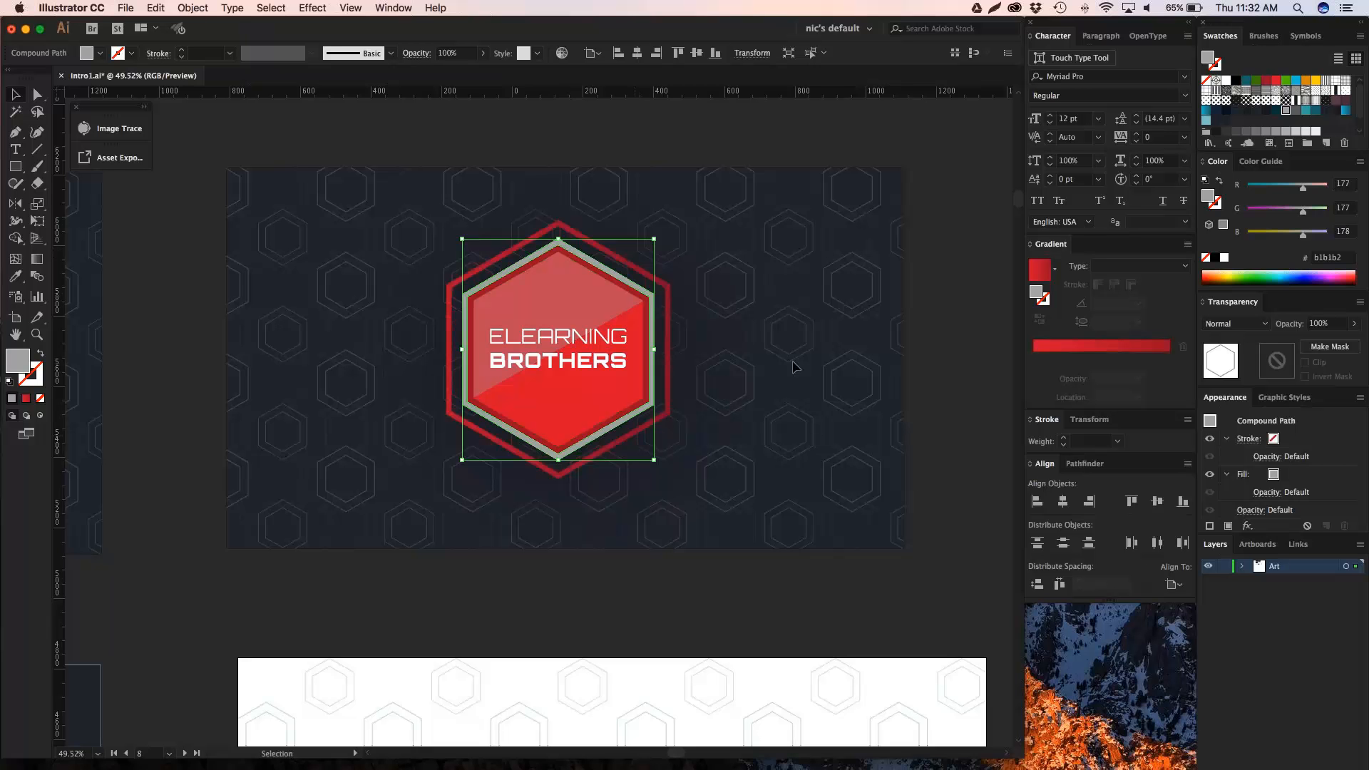
left_click(1225, 81)
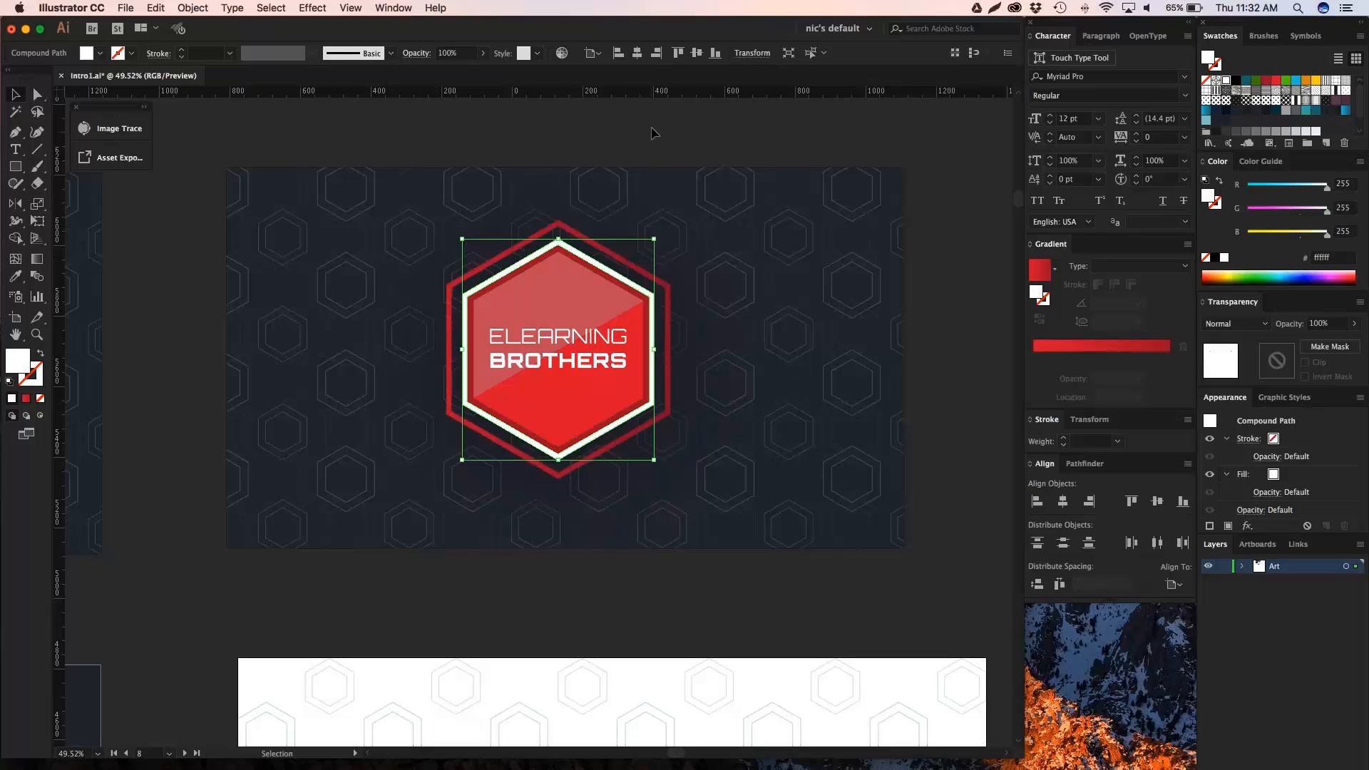
left_click(653, 134)
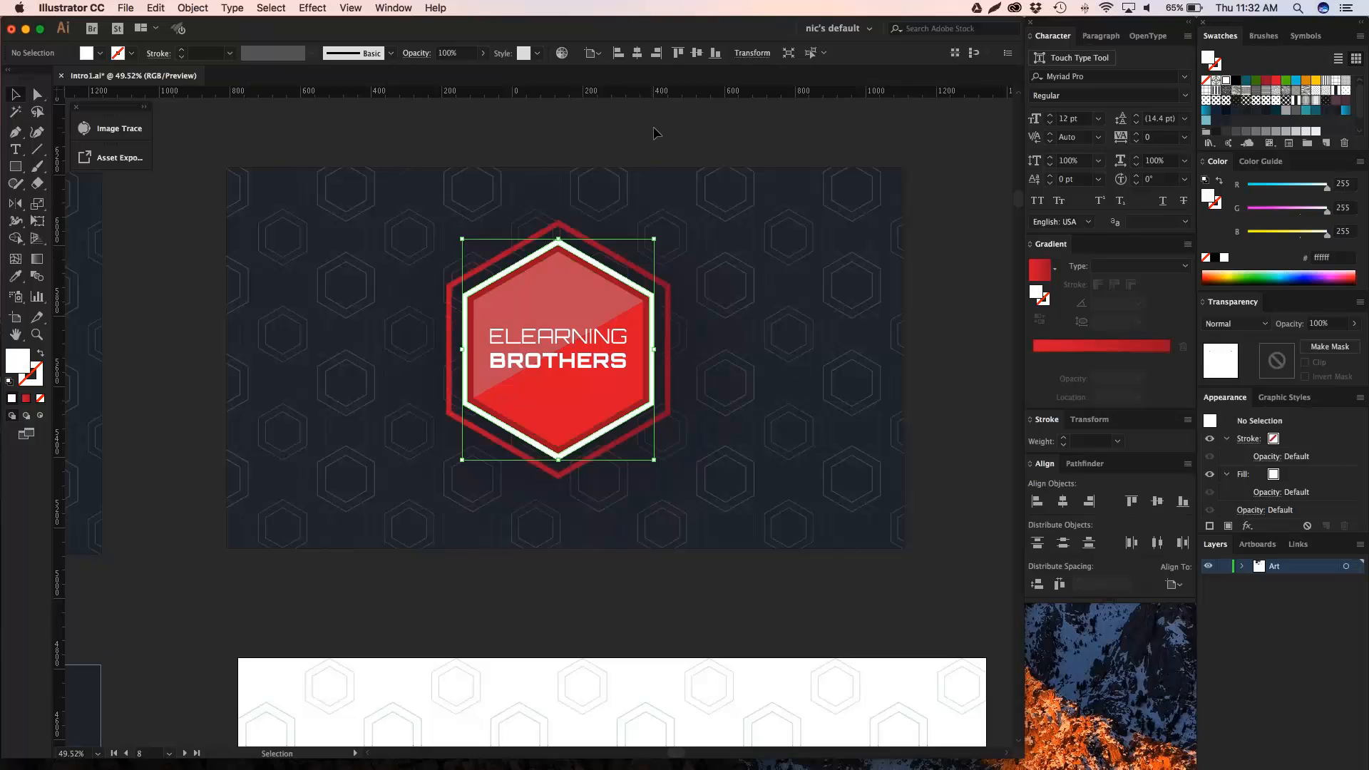
Change the font of both ELEARNING BROTHERS text lines in the badge to Ek Mukta Light.
left_click(571, 341)
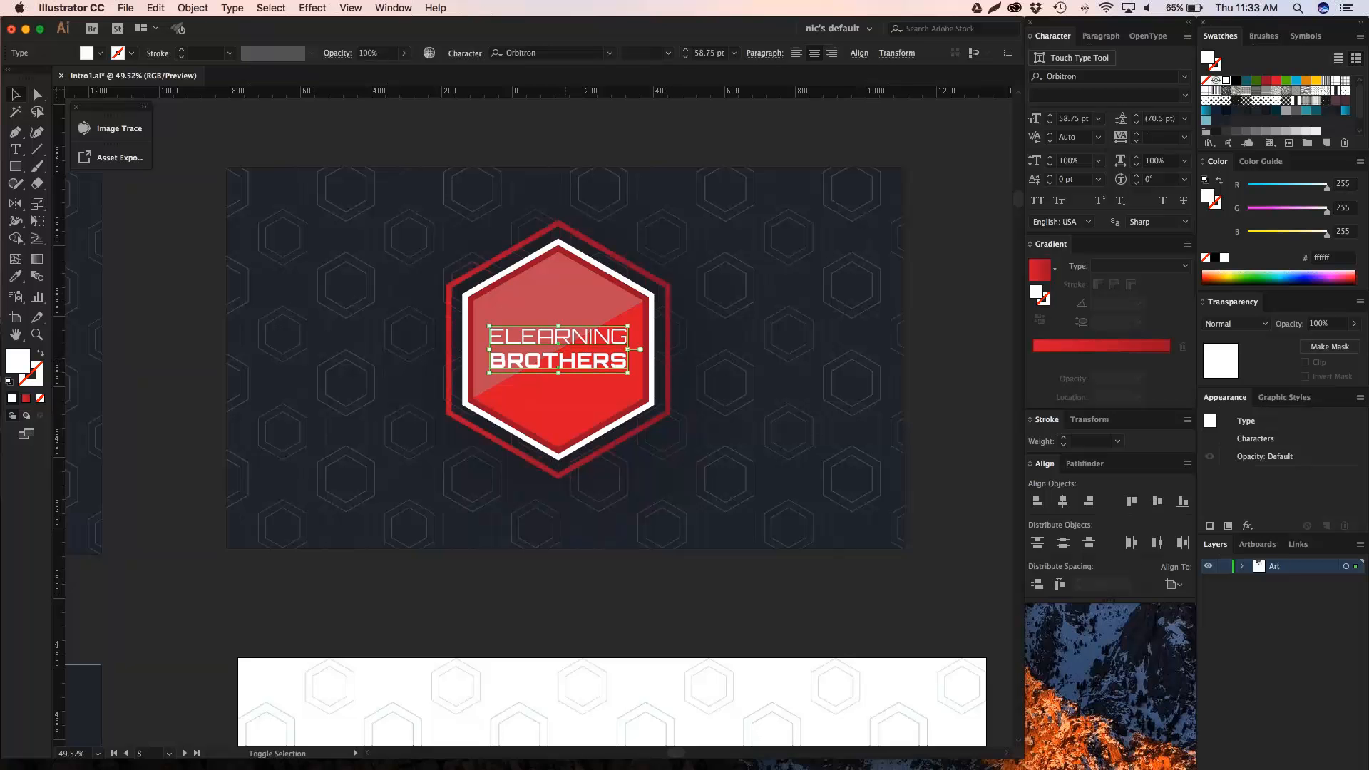
left_click(1186, 81)
scroll(1170, 169, "up", 3)
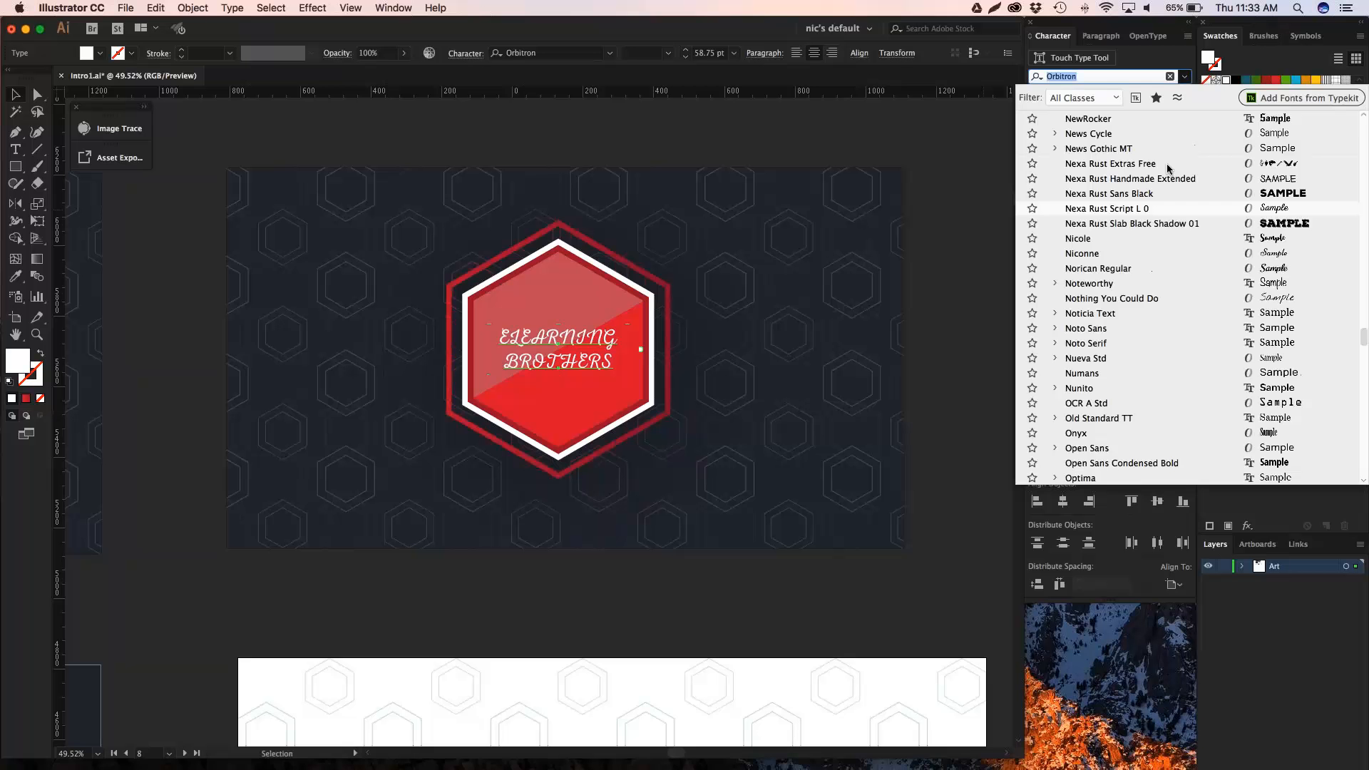
type("ek")
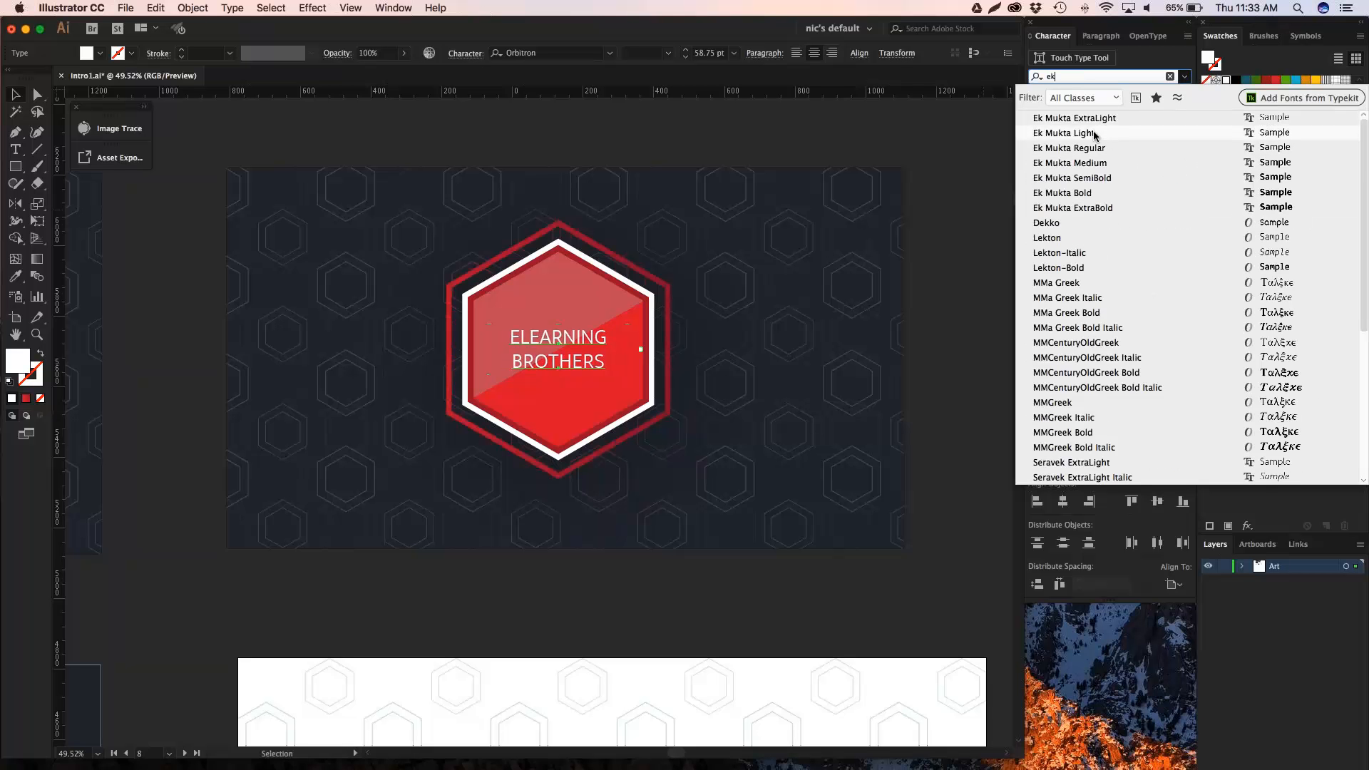
left_click(1096, 135)
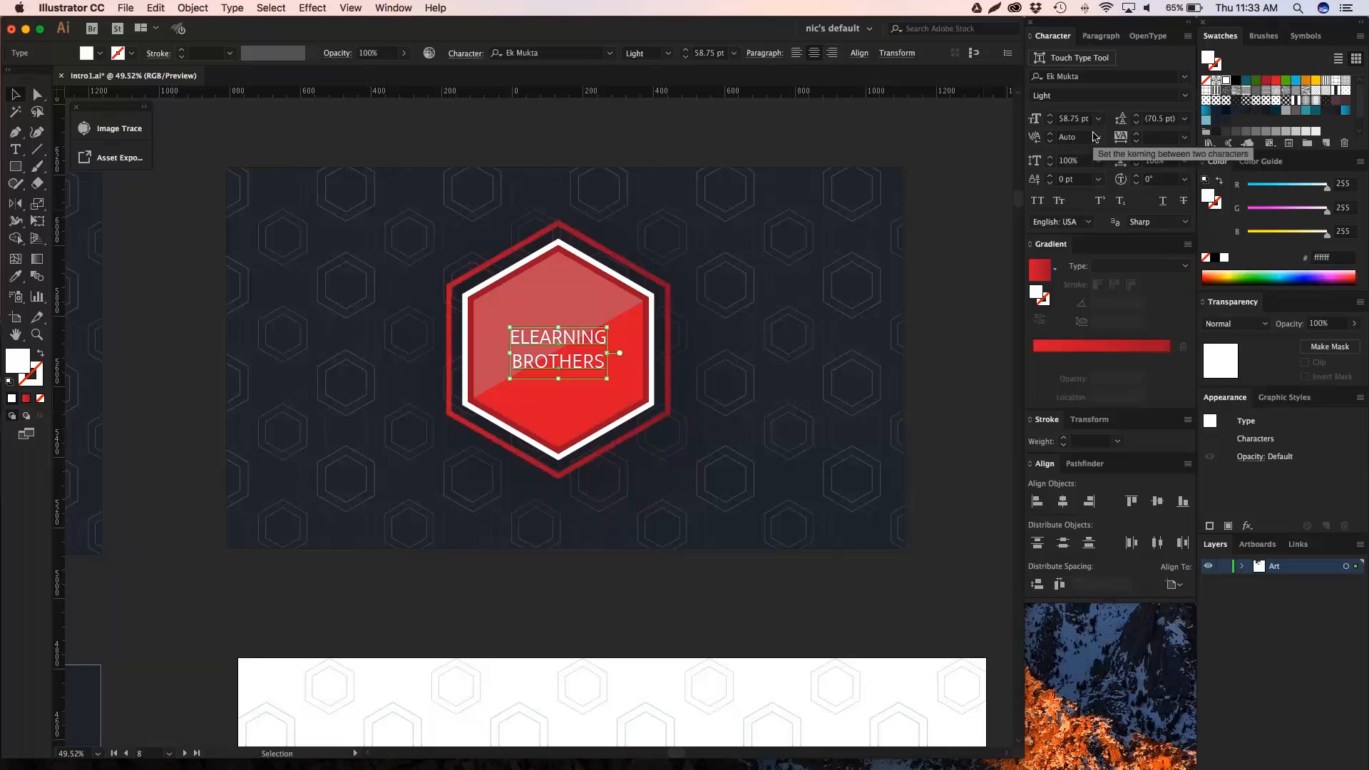
Enlarge both badge text lines to 68.75 pt and deselect them.
key("super+shift+period")
key("super+shift+period")
key("super+shift+period")
key("super+shift+period")
key("super+shift+period")
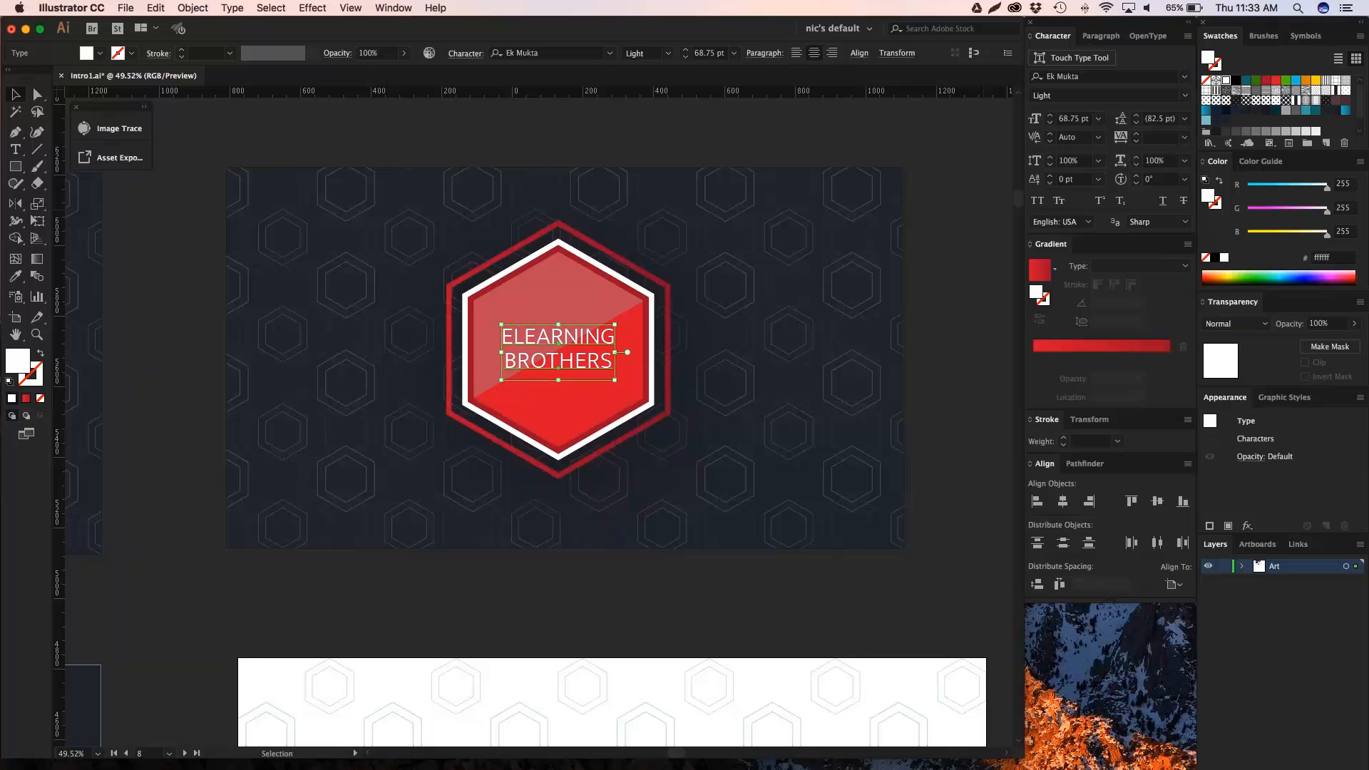
left_click(713, 140)
Set the BROTHERS text line in the badge to the SemiBold weight and deselect it.
left_click(592, 360)
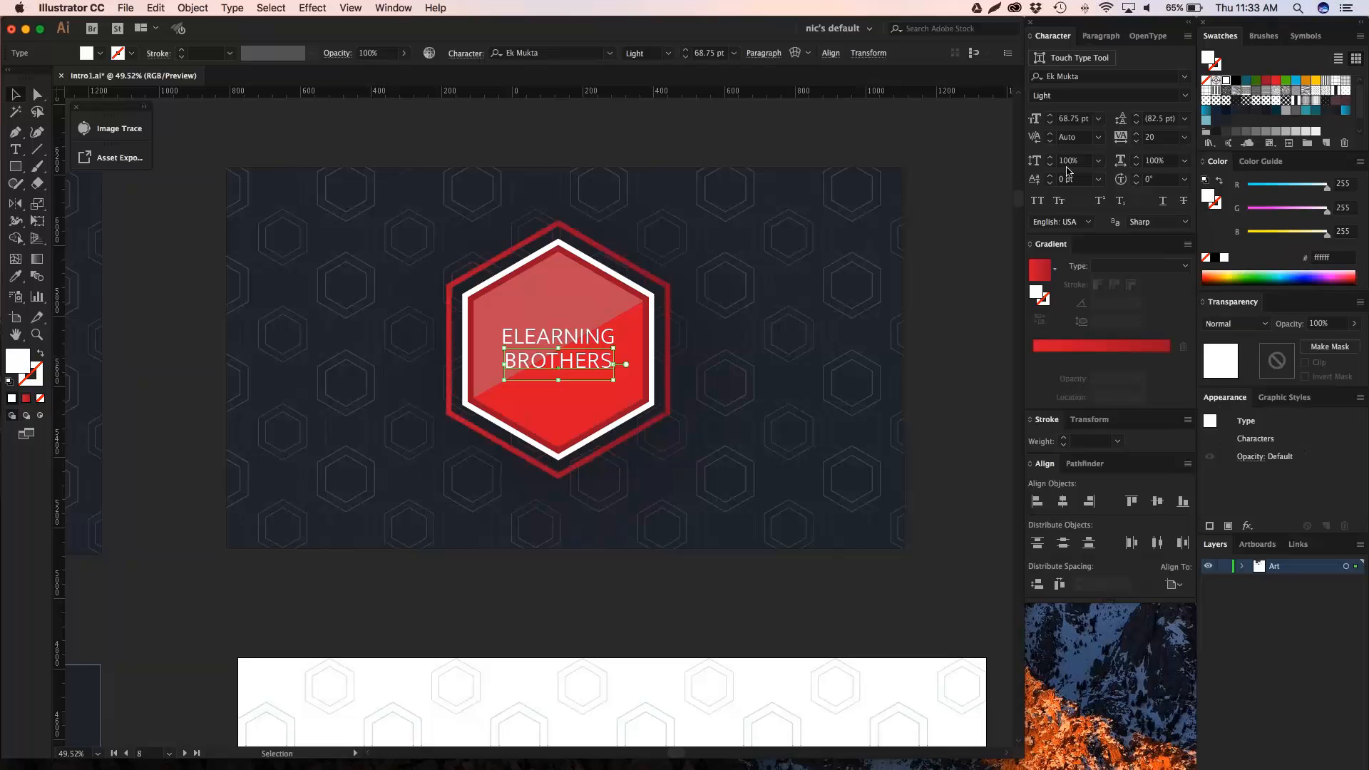
left_click(1184, 96)
left_click(1104, 179)
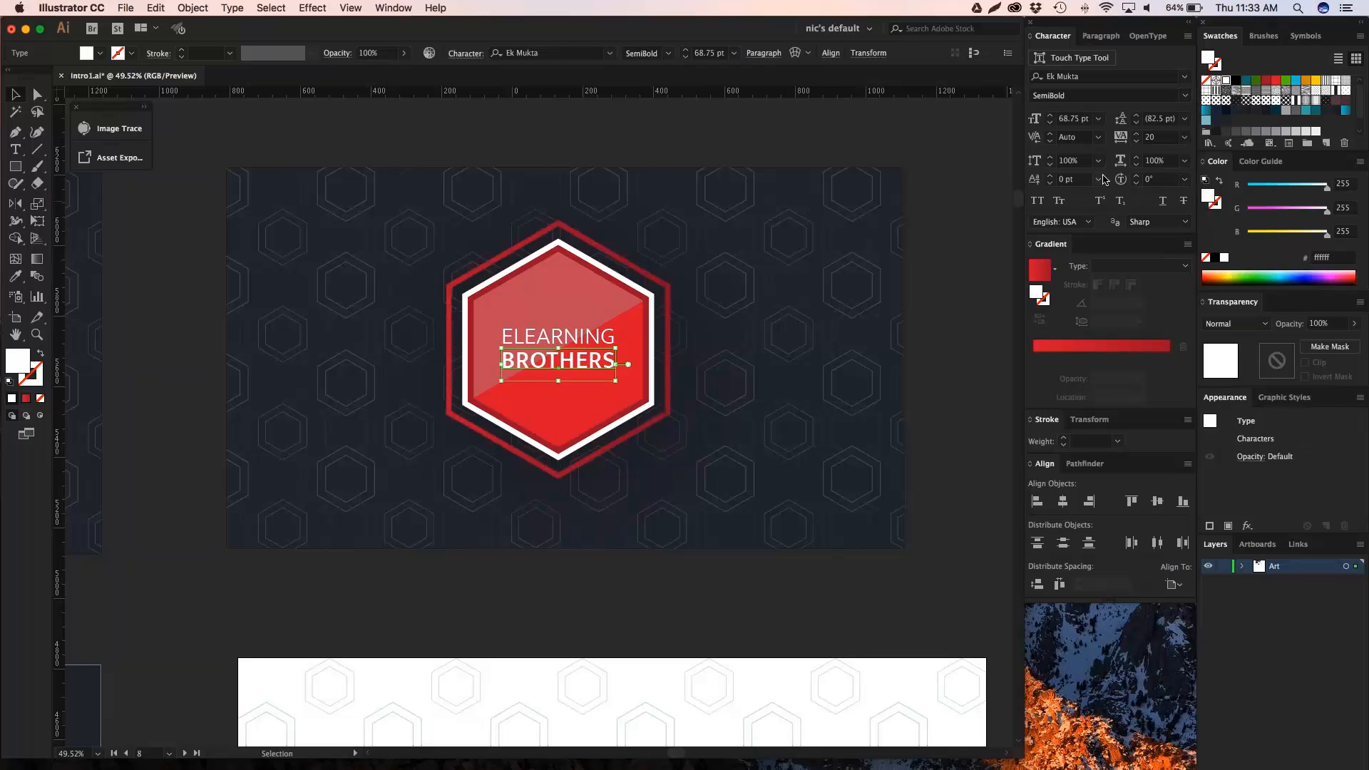
left_click(538, 135)
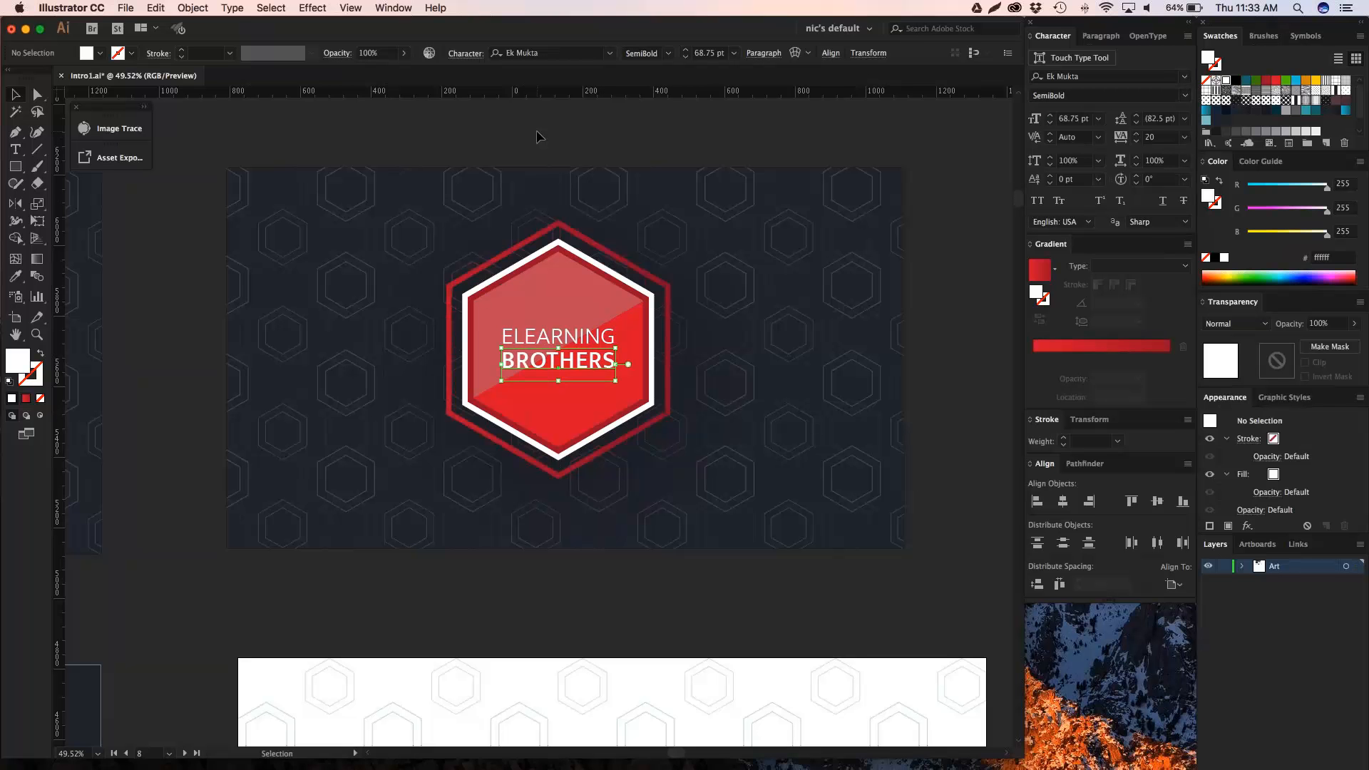
Scale both badge text lines up together to about 80.7 pt and deselect them.
left_click(588, 333)
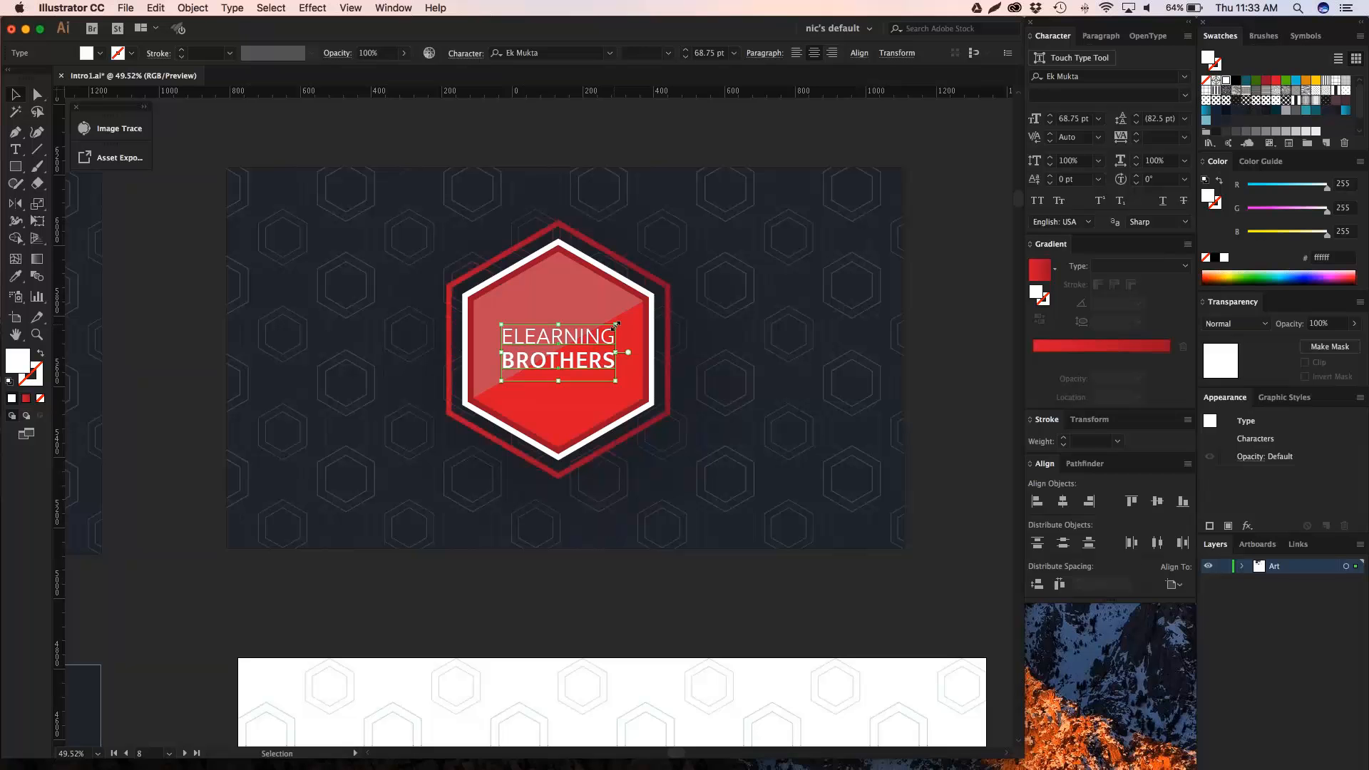
left_click_drag(616, 324, 625, 319)
left_click(945, 234)
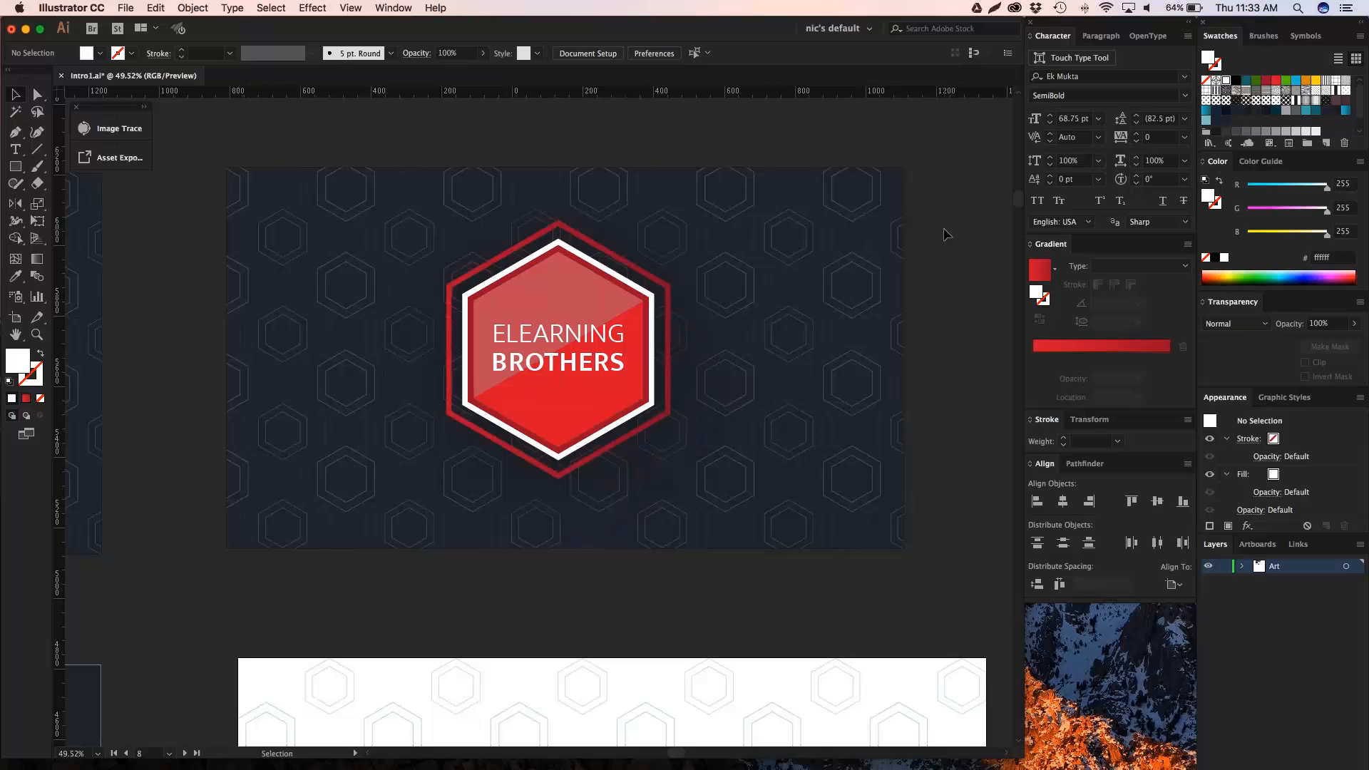
Examine the restyled badge alongside the separate highlight, hexagon and frame artboards in the row below.
key("space")
left_click_drag(929, 229, 944, 209)
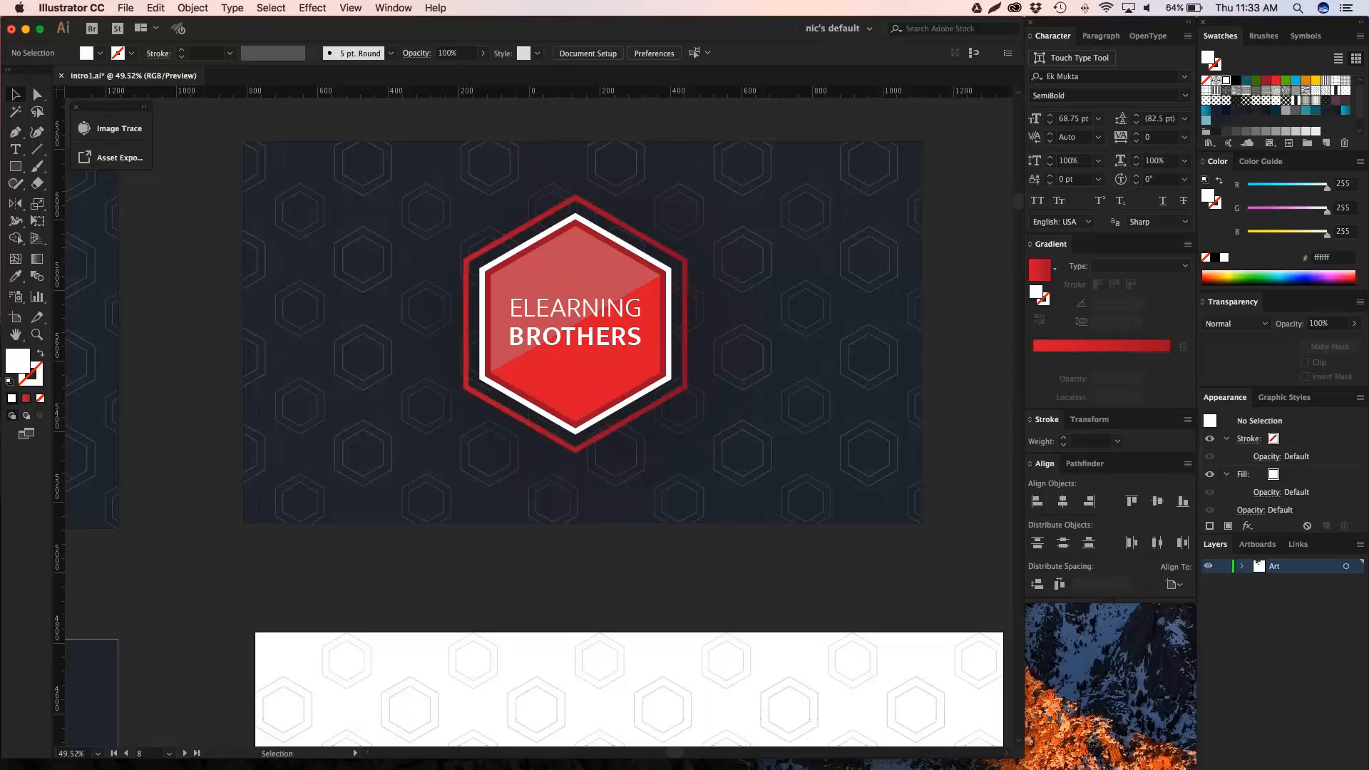
key("super+minus")
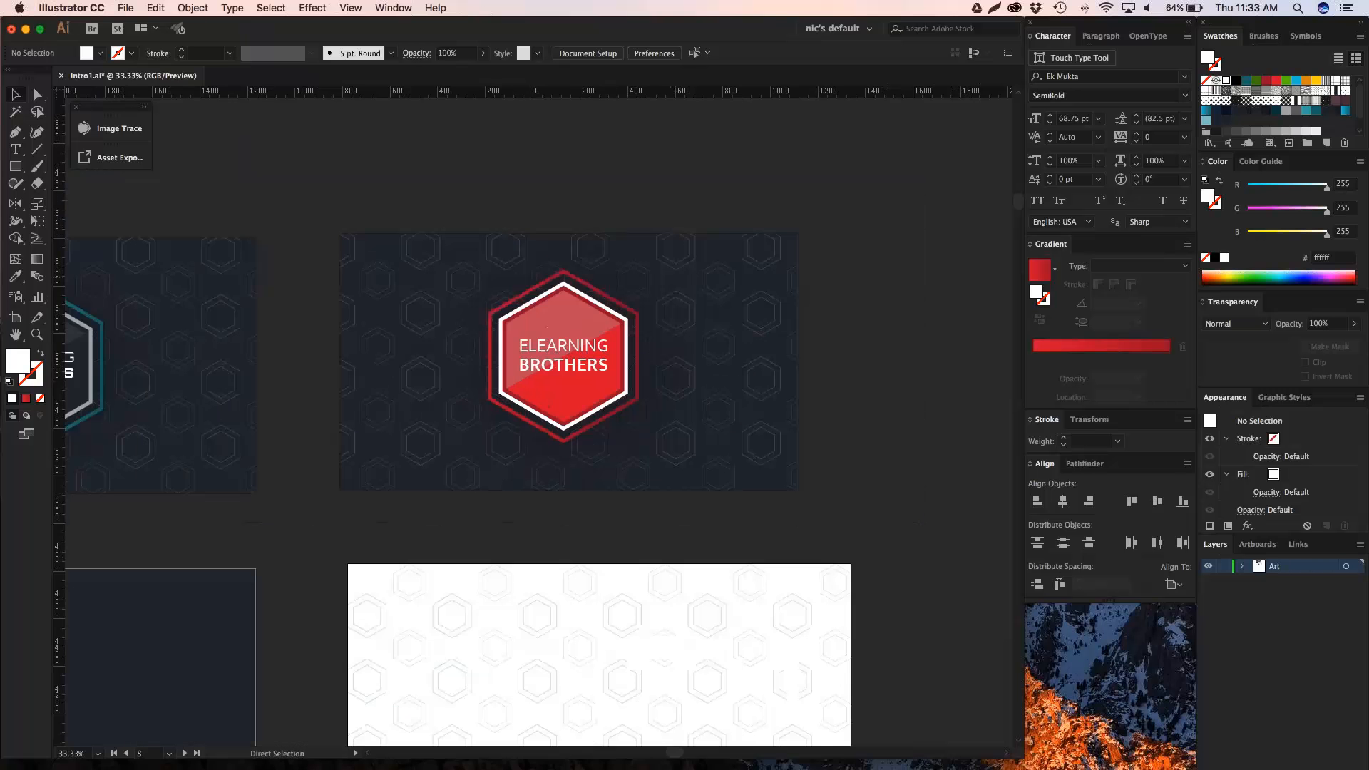
key("super+minus")
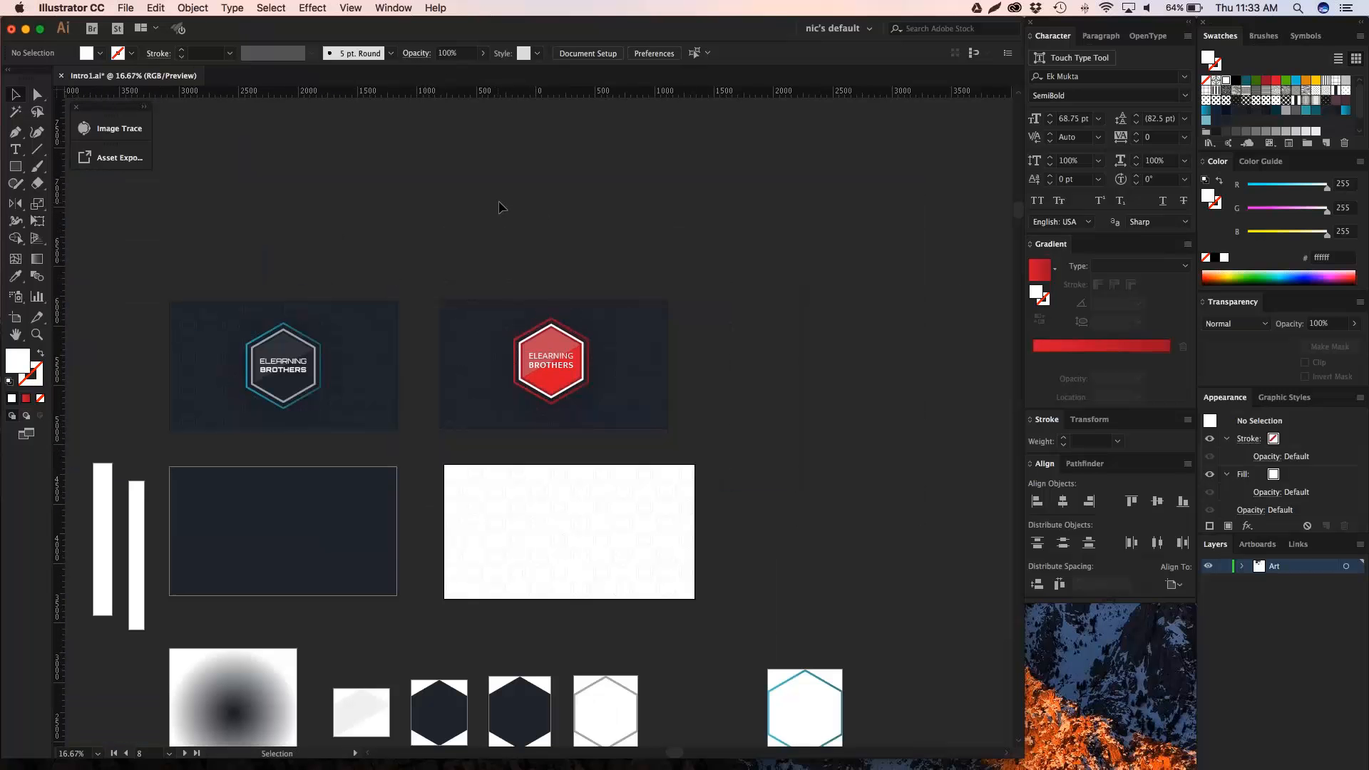
key("z")
left_click_drag(521, 271, 387, 460)
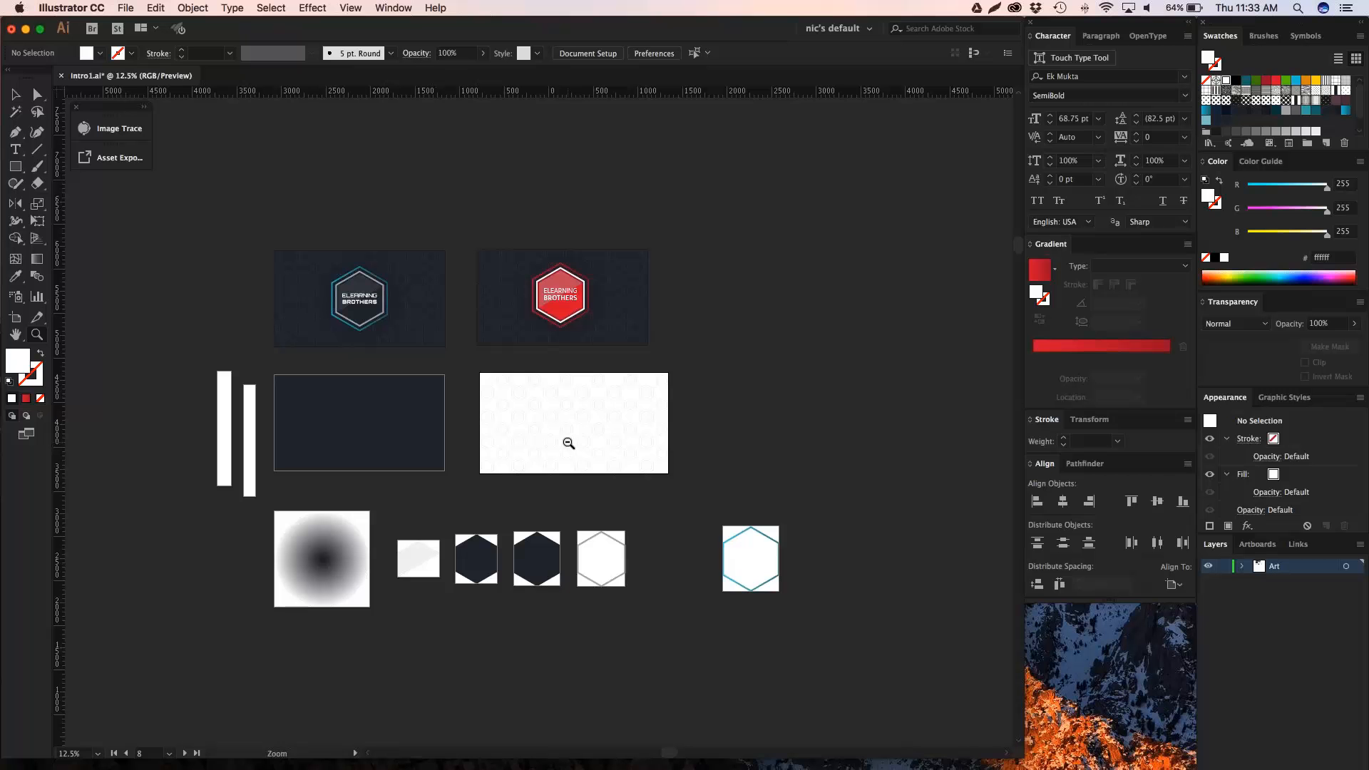
key("v")
left_click_drag(506, 249, 599, 346)
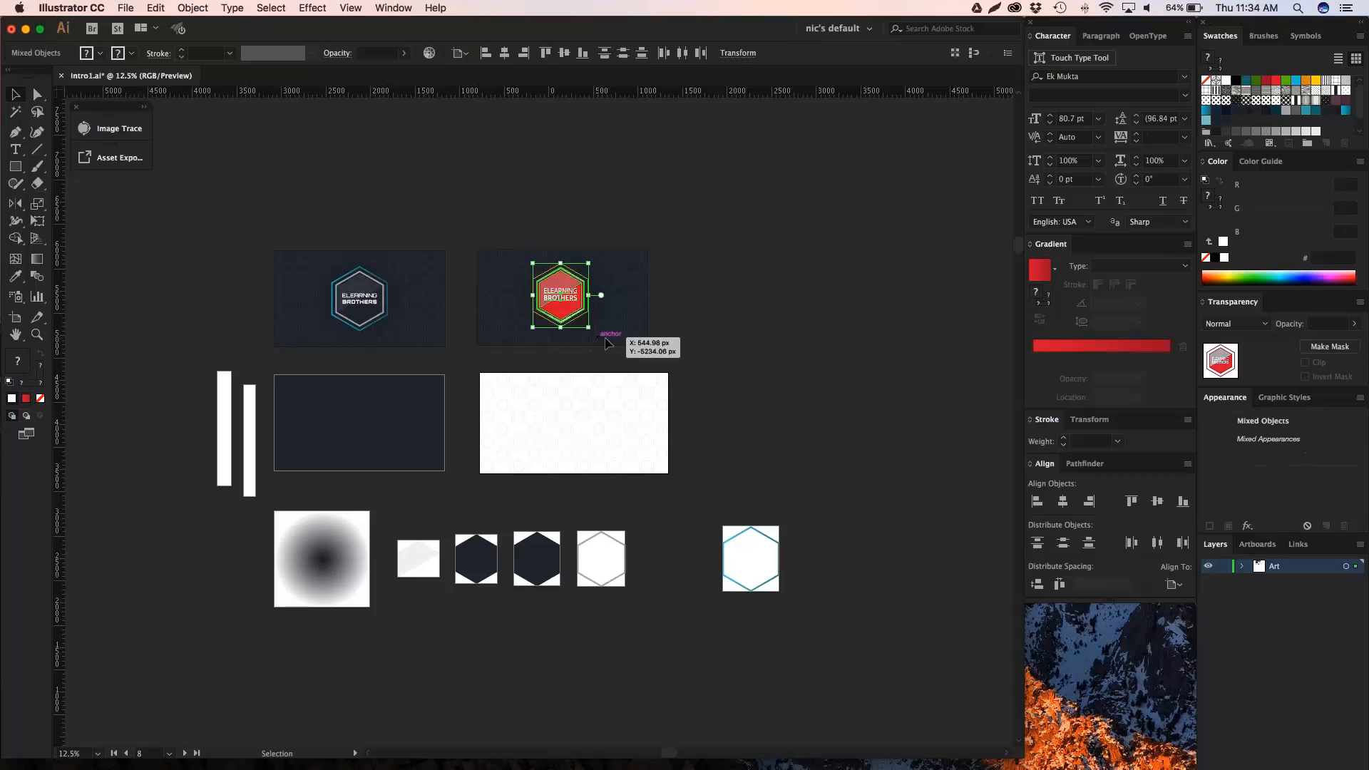
left_click(680, 322)
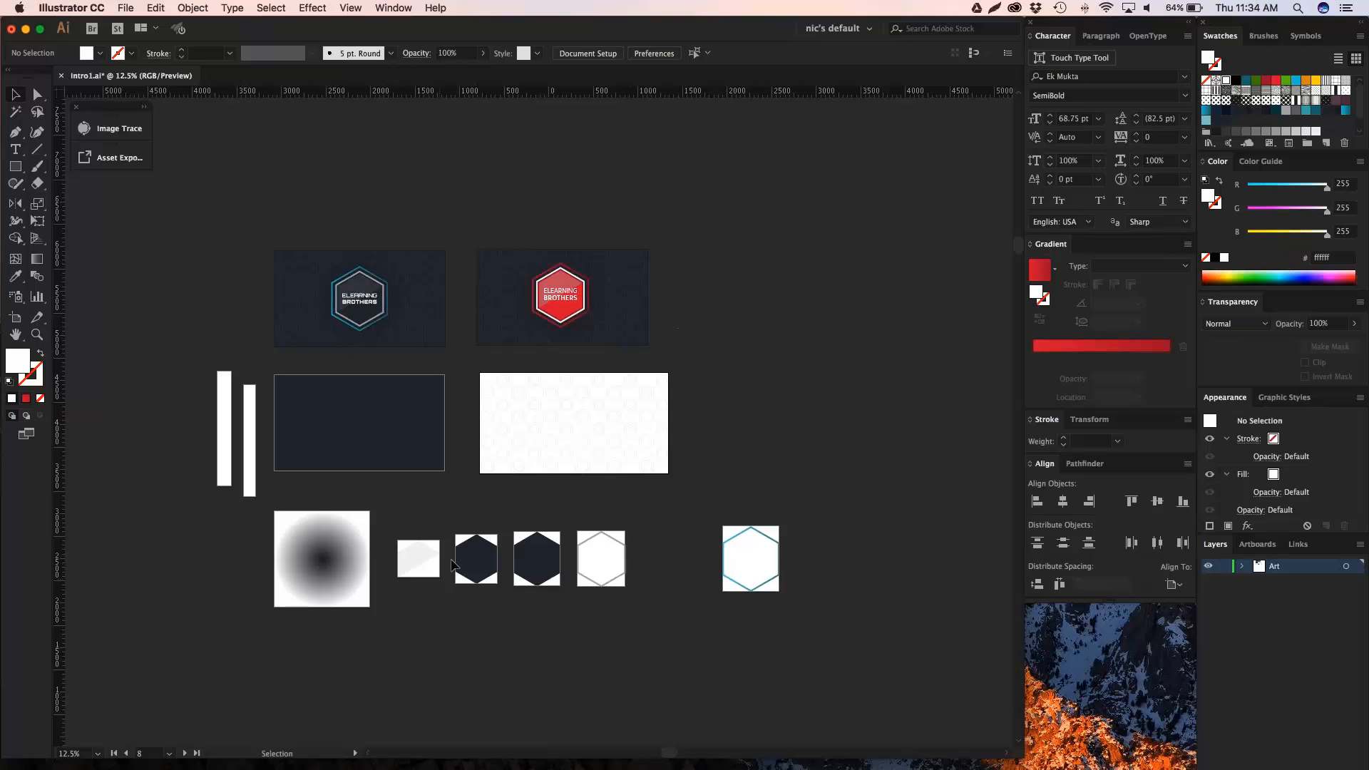
left_click_drag(391, 520, 797, 615)
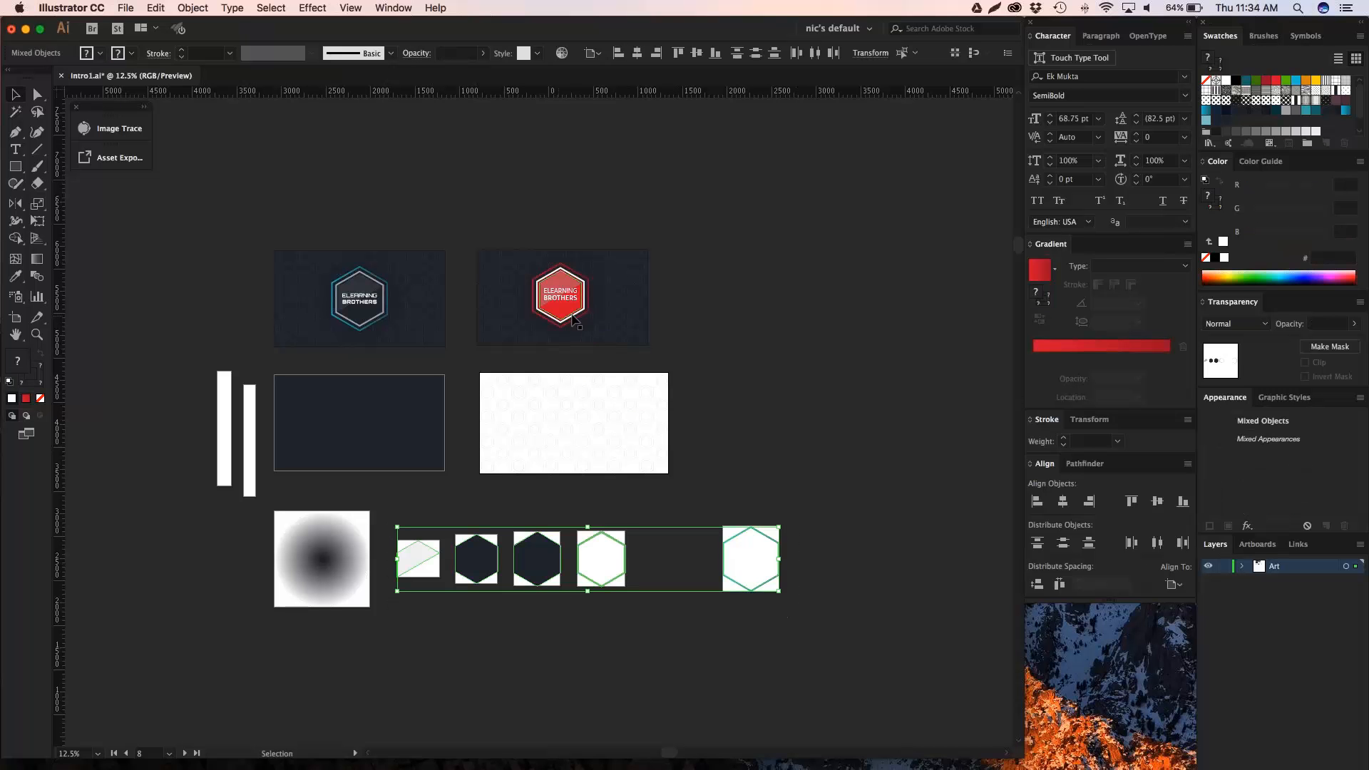
left_click(765, 492)
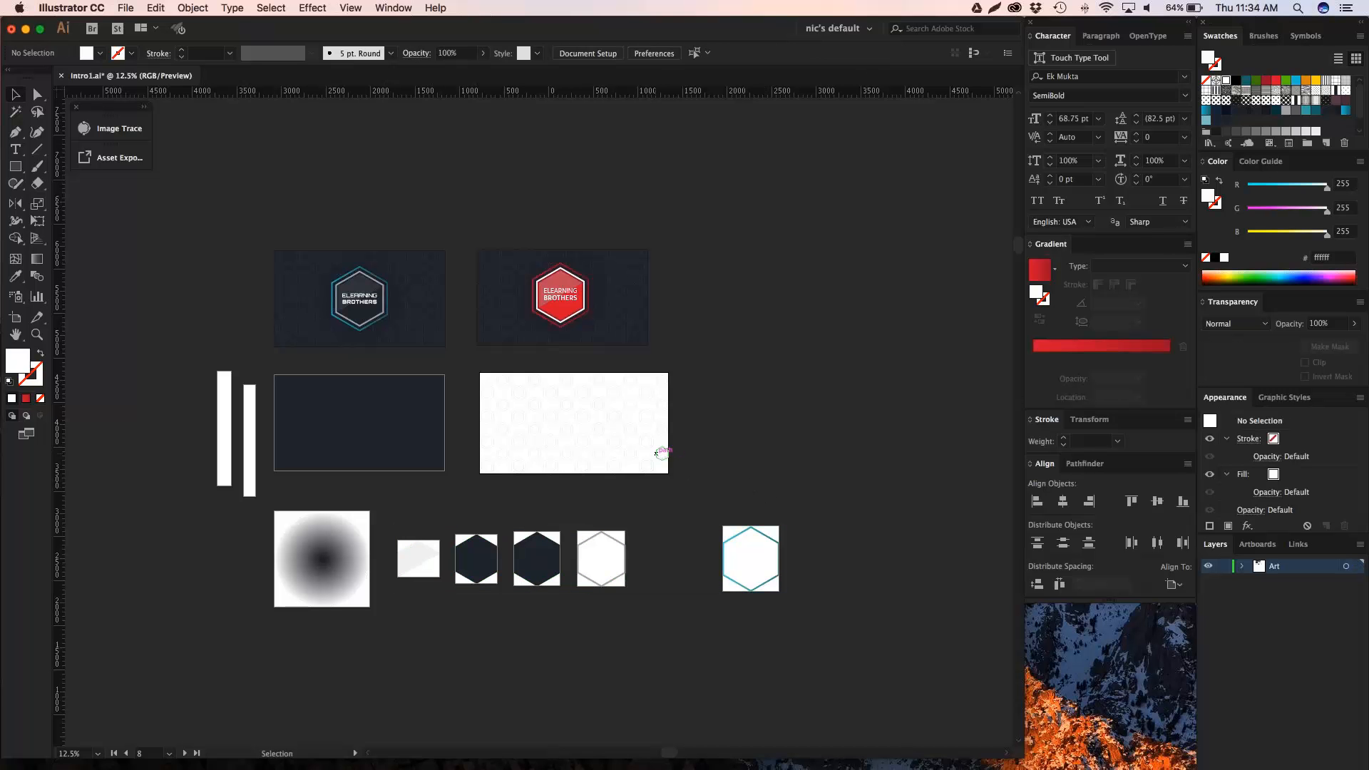
Move the highlight shape and the bright red hexagon out of the badge onto the empty canvas beside it.
left_click(575, 282)
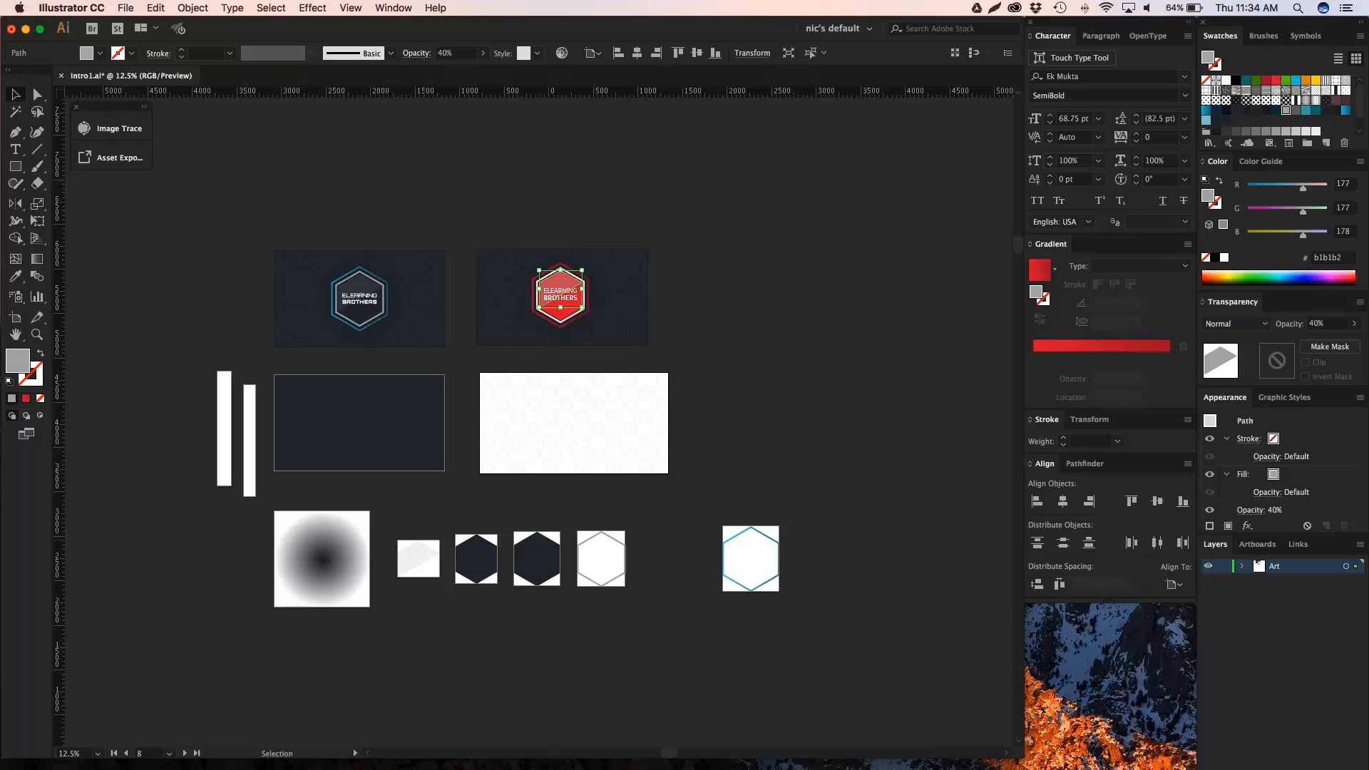
key("super+equal")
left_click(386, 670)
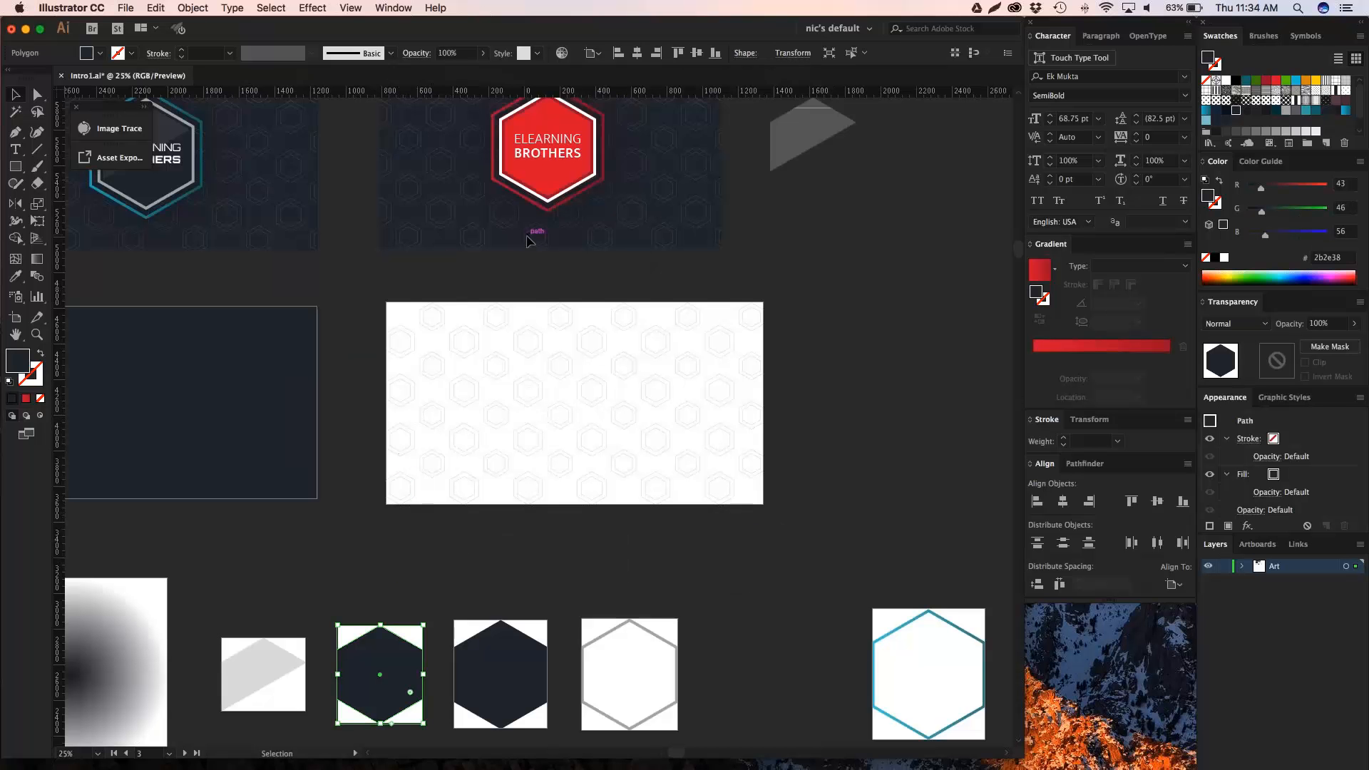
left_click_drag(549, 174, 880, 202)
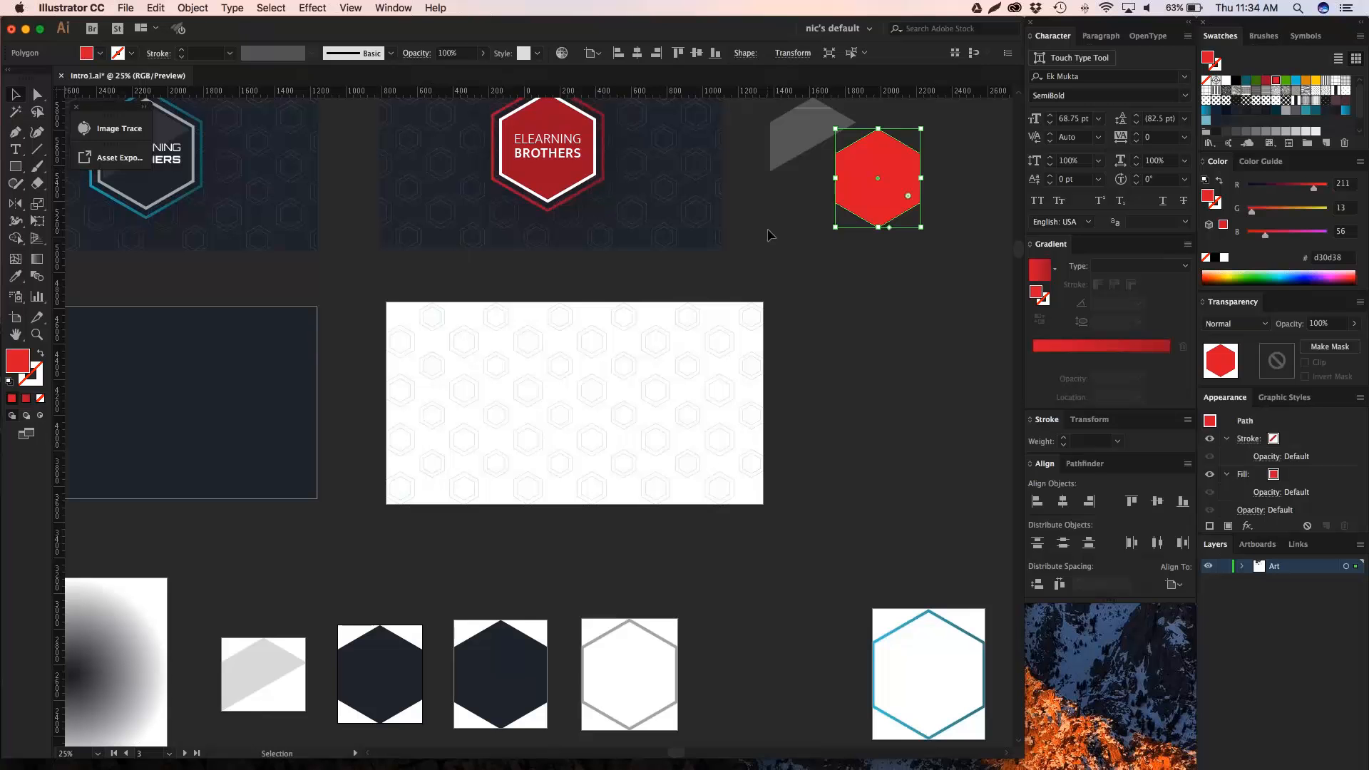
Fill the smaller dark hexagon piece in the artboard row with the bright red sampled from the moved hexagon.
left_click(383, 670)
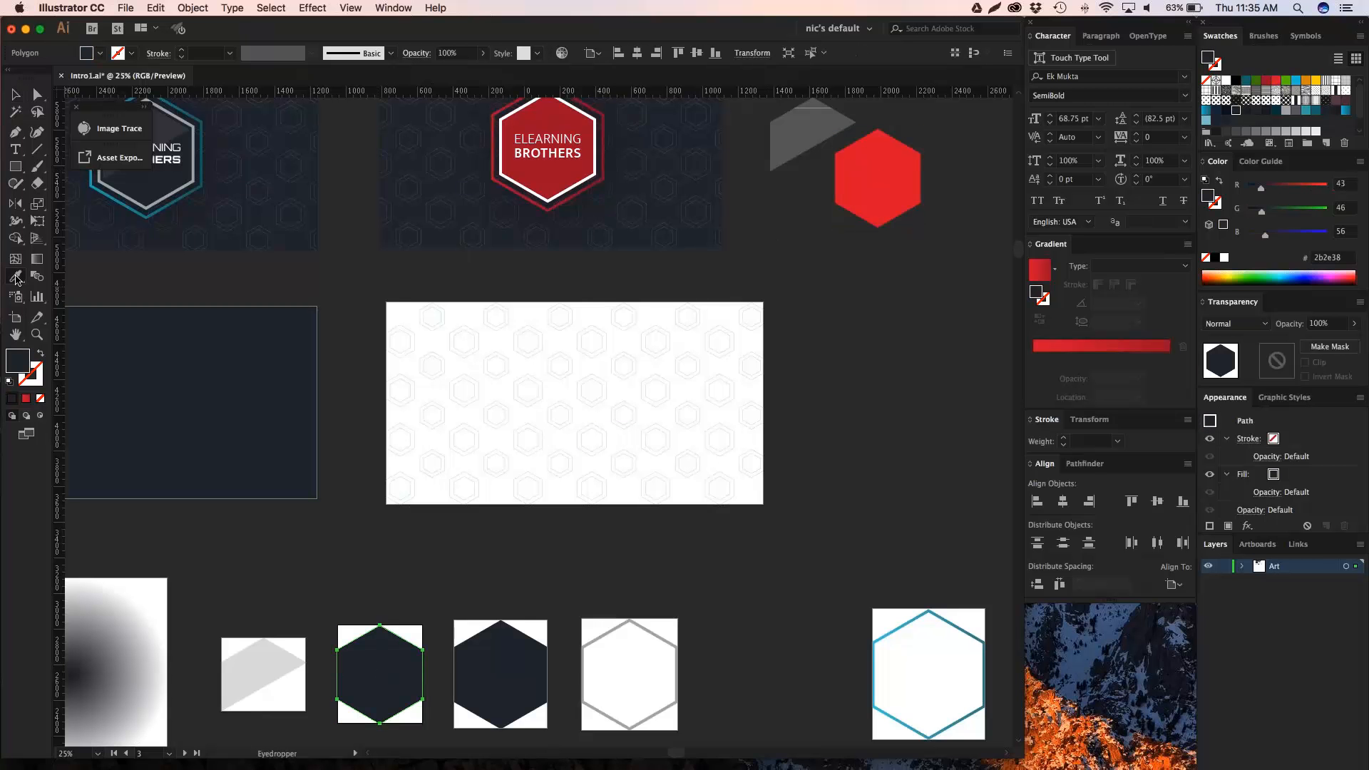
left_click(16, 278)
left_click(879, 178)
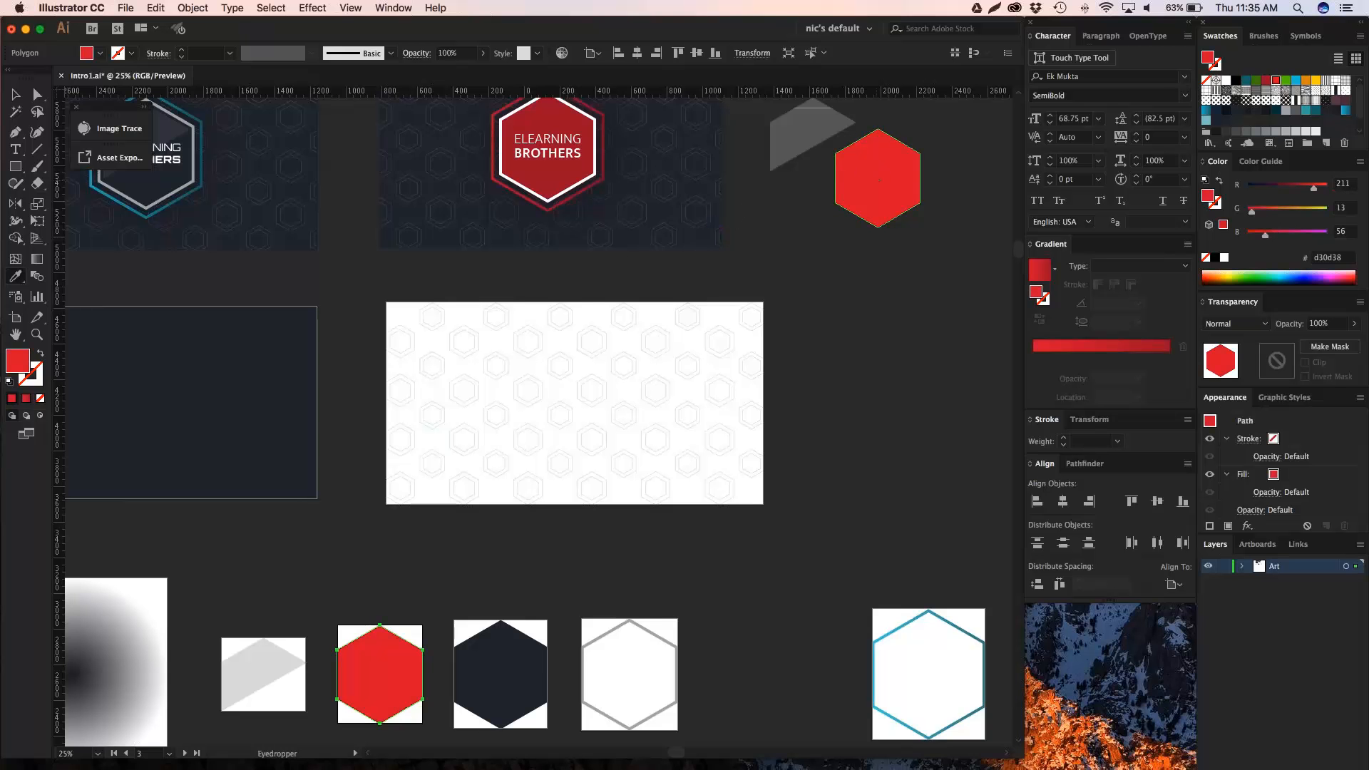
key("v")
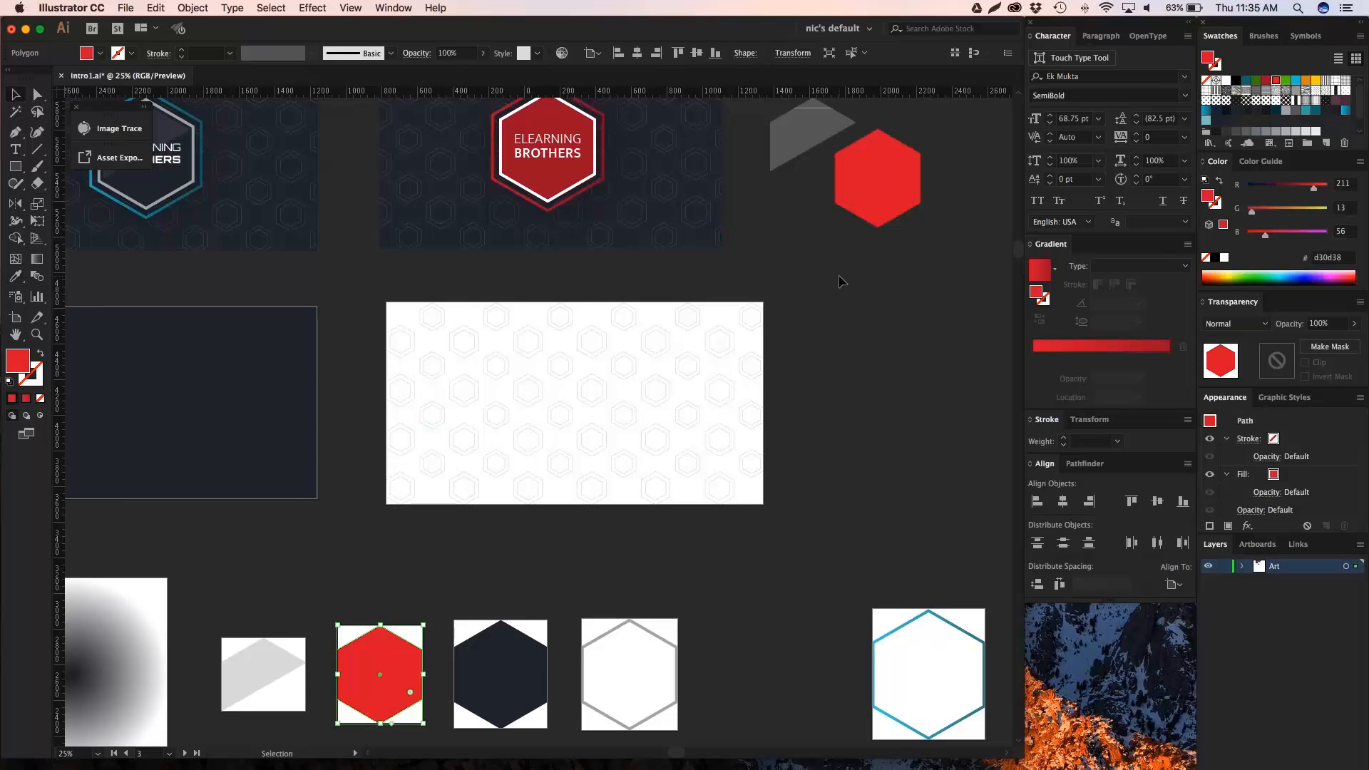
left_click(838, 280)
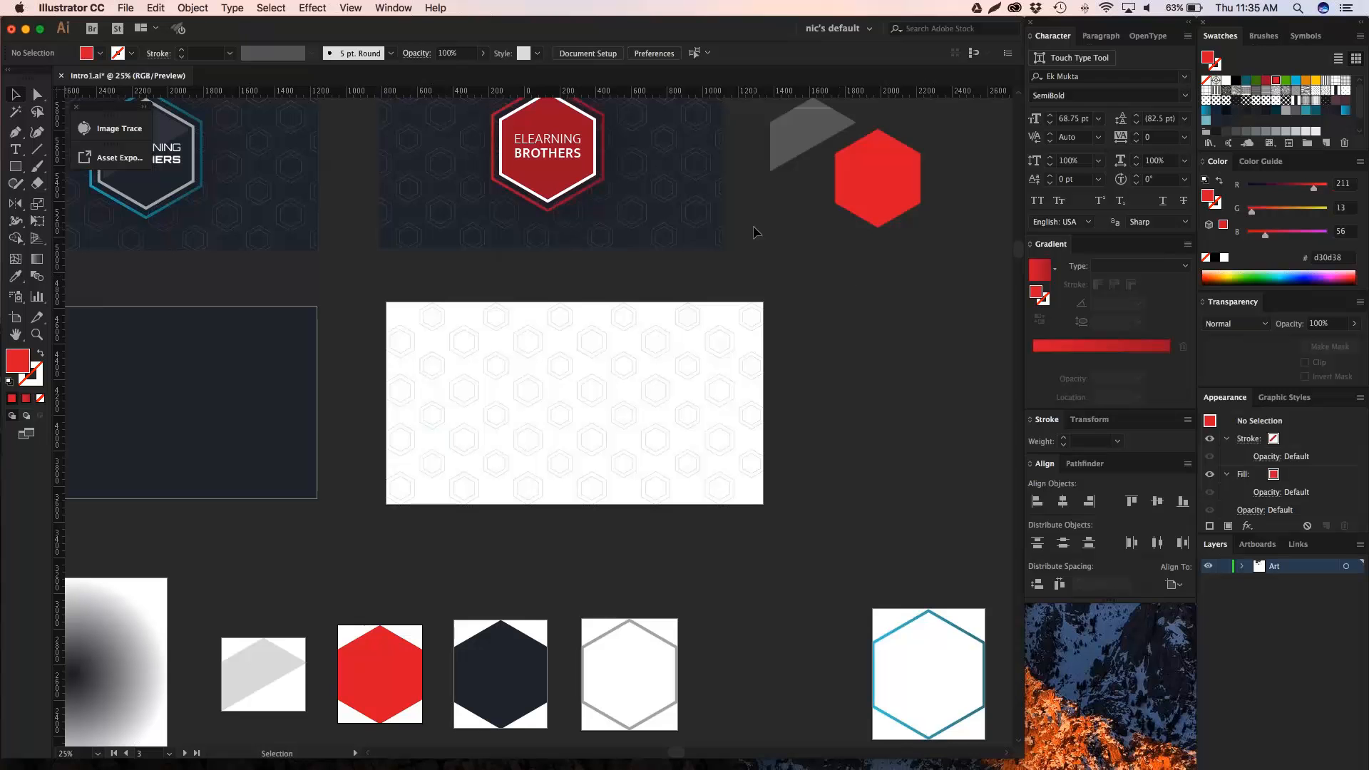
Move the dark red hexagon out of the badge and copy its fill onto the larger dark hexagon piece in the artboard row.
left_click_drag(568, 134, 828, 231)
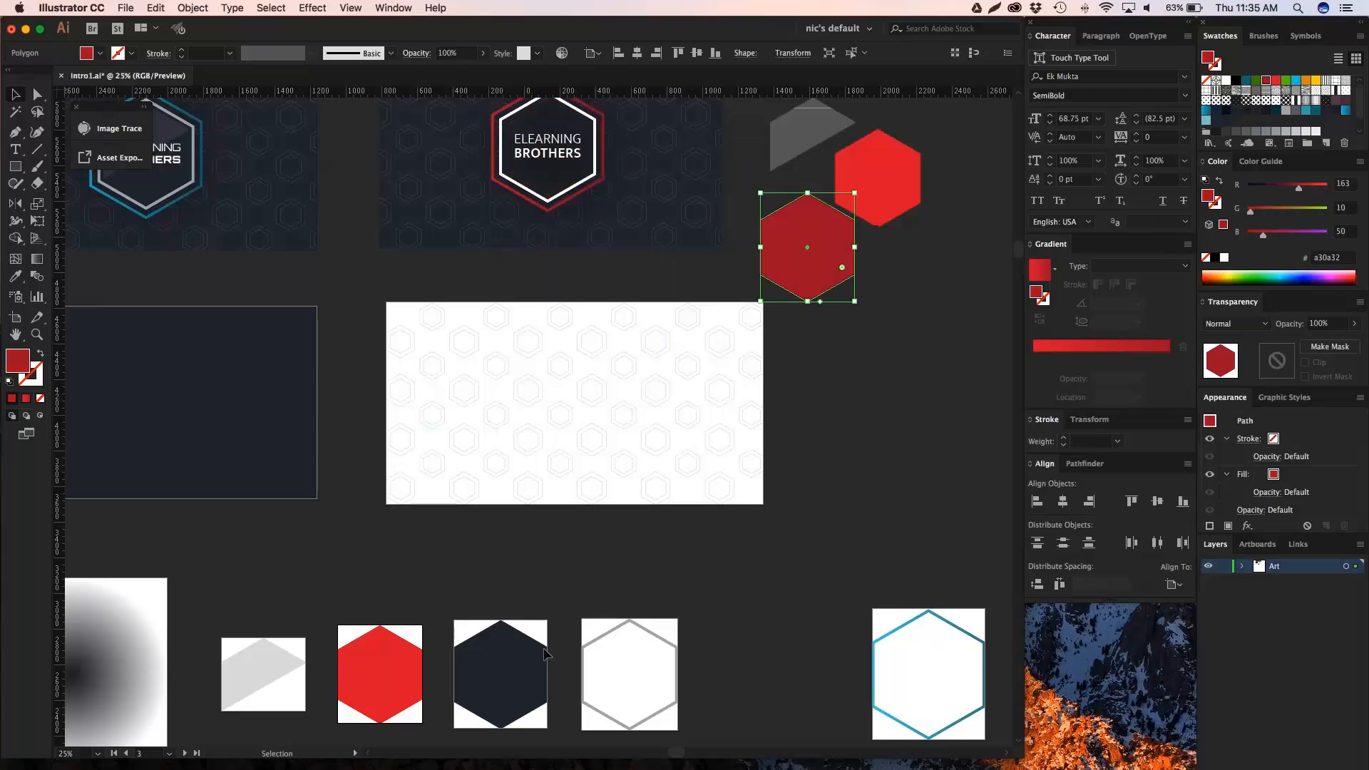
left_click(510, 670)
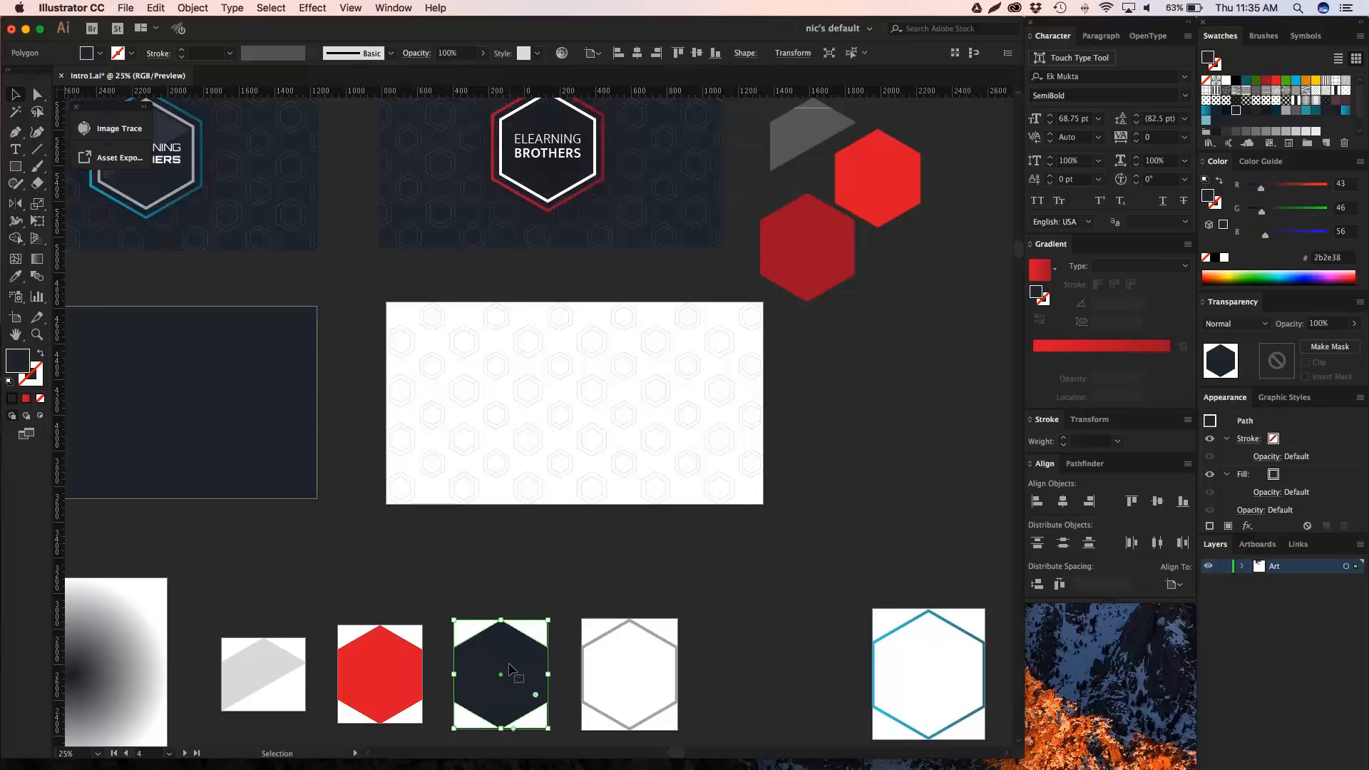
key("i")
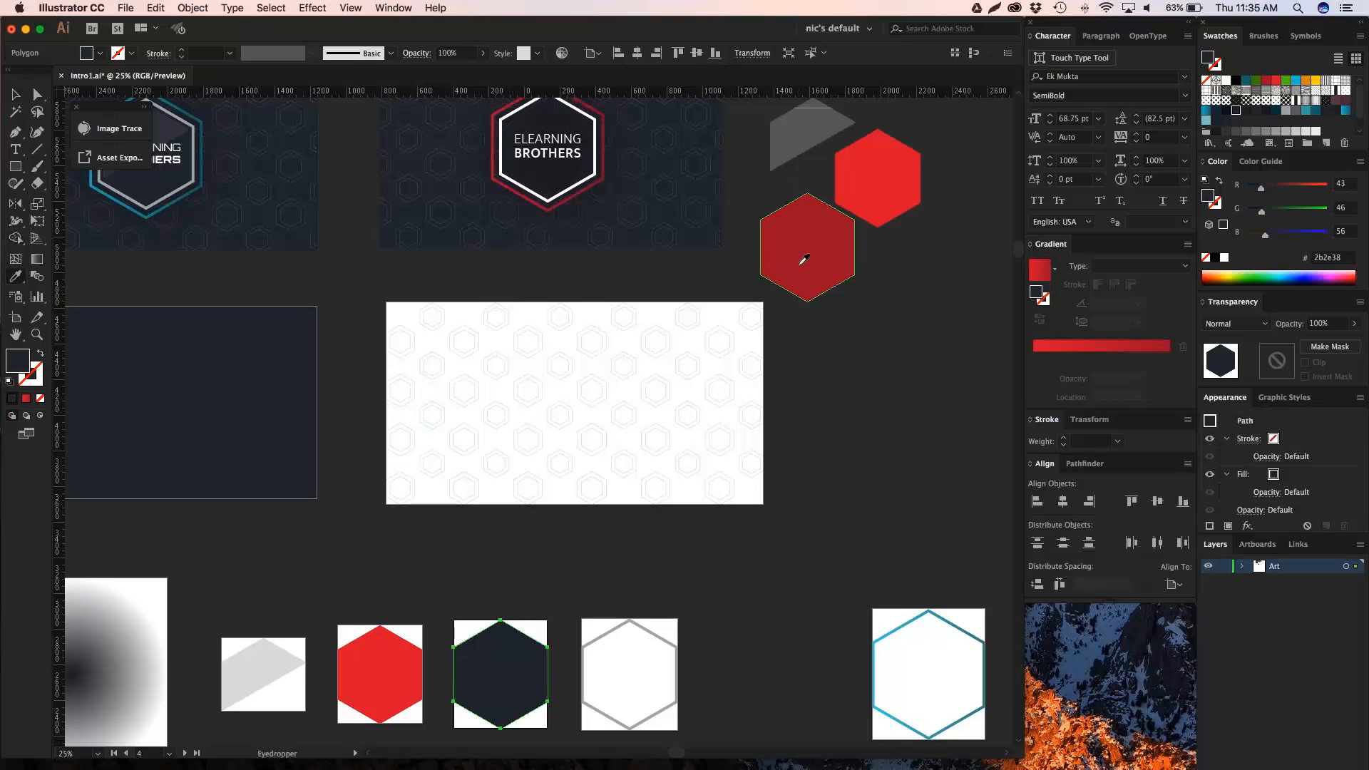
left_click(805, 232)
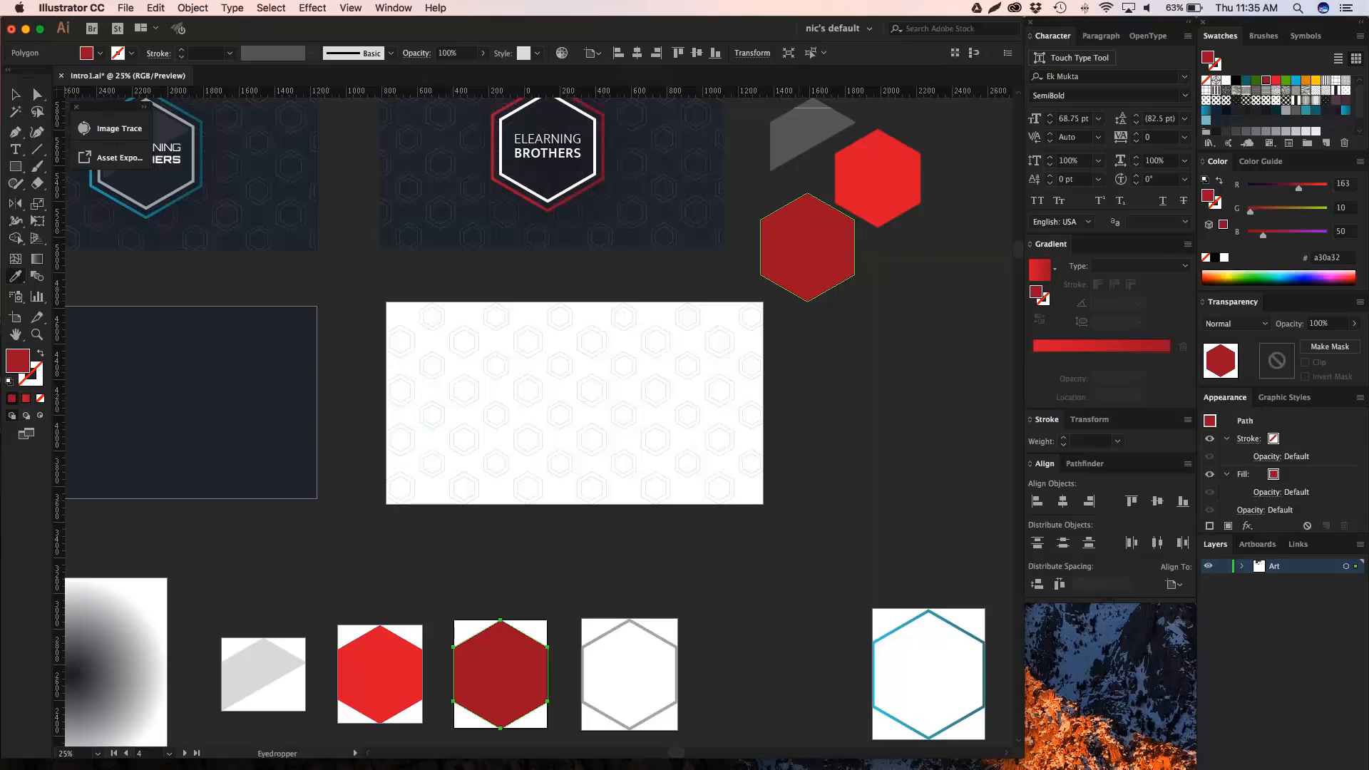
key("v")
left_click(876, 430)
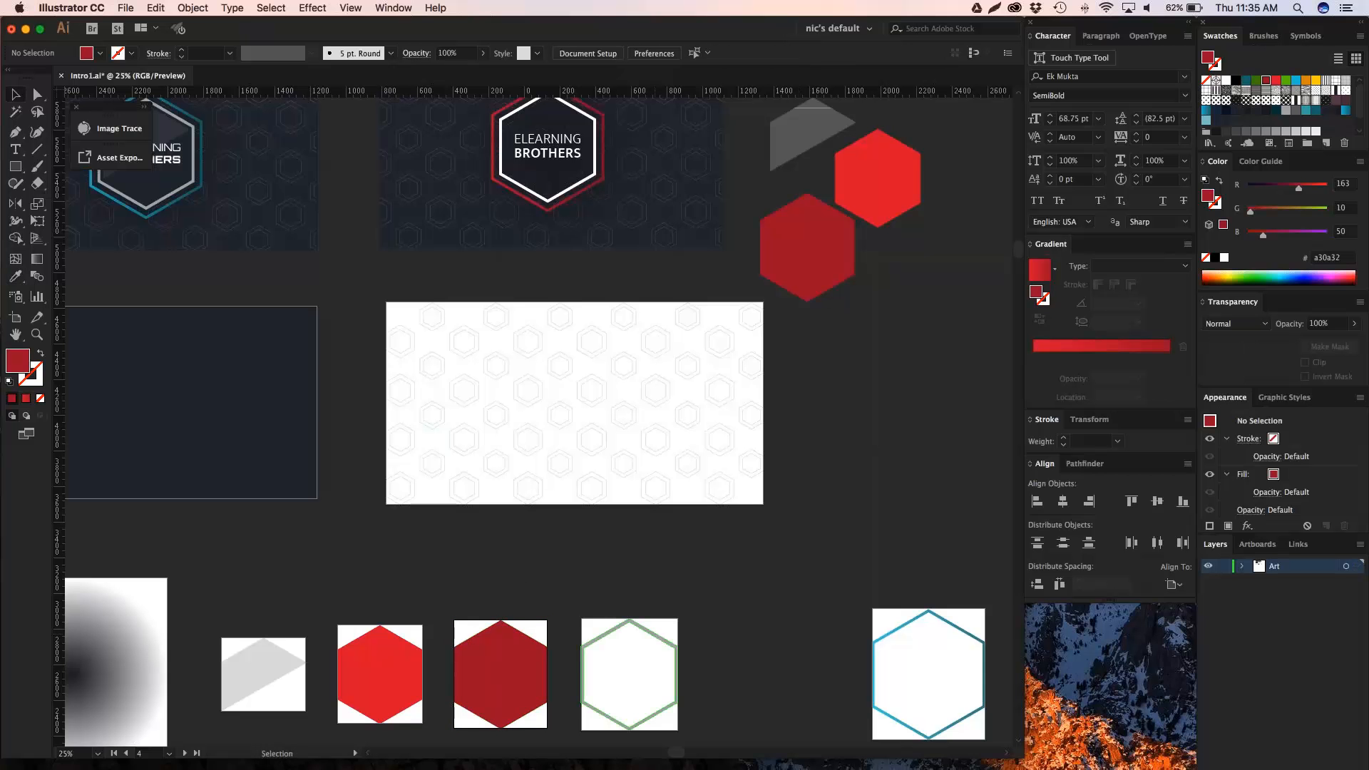
Fill the gray hexagon frame piece in the artboard row with the white sampled from the badge's frame.
left_click(676, 674)
key("i")
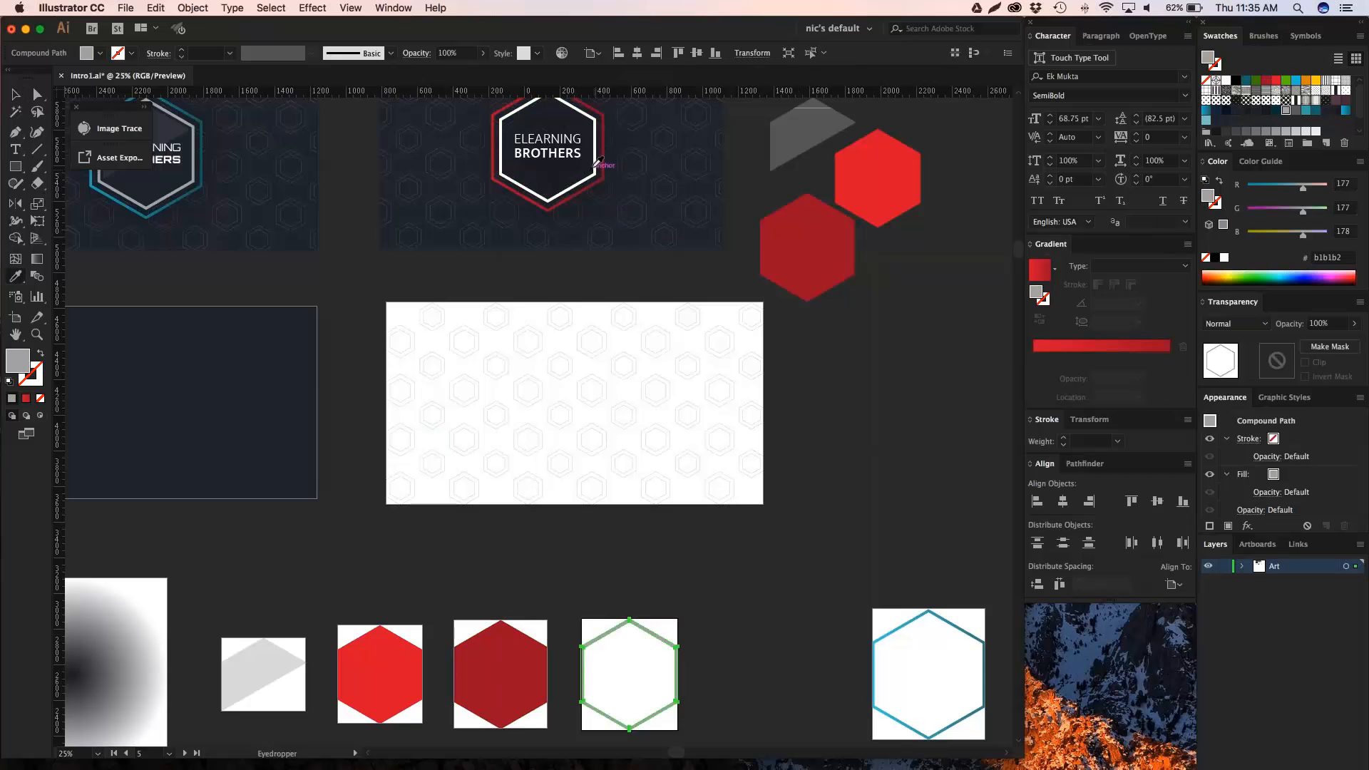
left_click(598, 160)
left_click_drag(717, 450, 573, 347)
key("v")
left_click(771, 515)
Apply the red stroke of the badge's outer hexagon to the teal hexagon outline piece and deselect it.
left_click_drag(758, 455, 782, 489)
key("i")
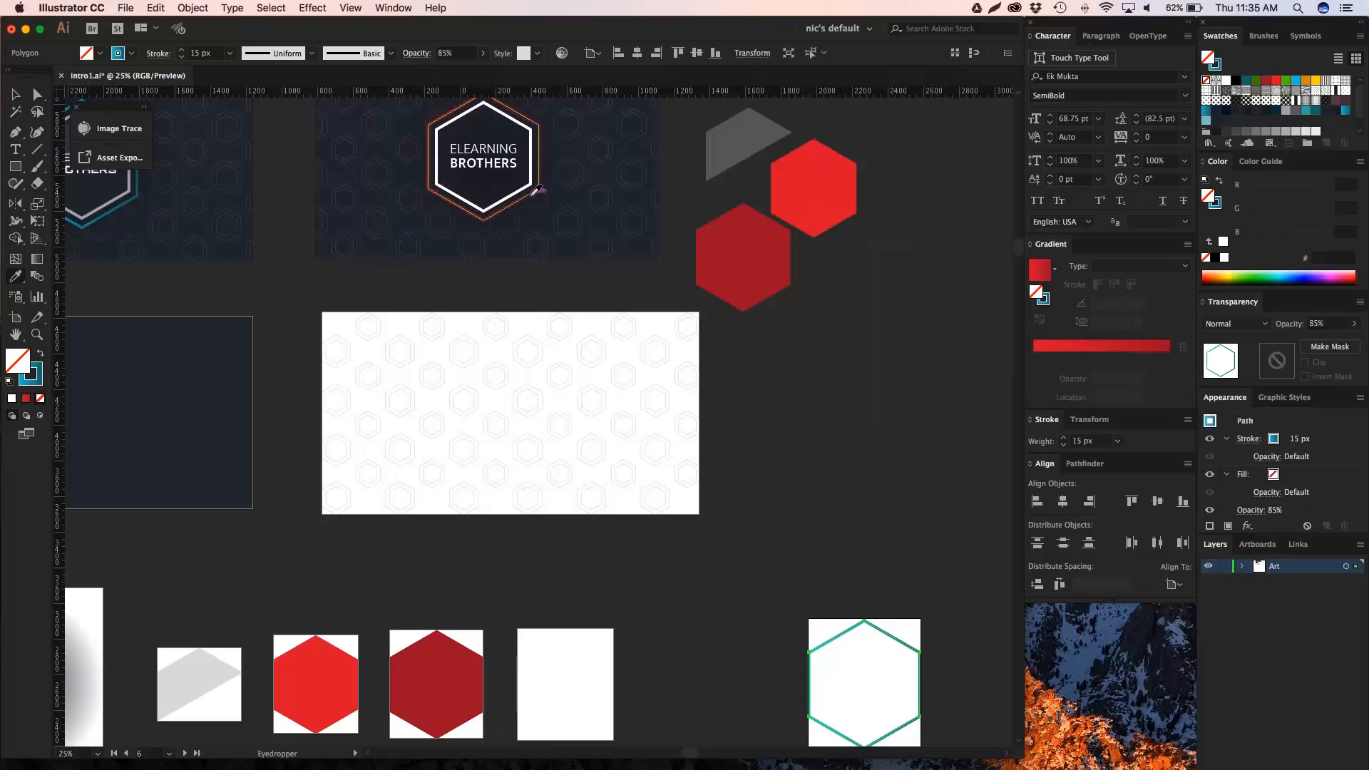
left_click(533, 195)
key("v")
left_click(820, 462)
Save the document as a new Illustrator file named Intro1-NEW.ai in the Intros folder, accepting the default save options.
key("space")
left_click_drag(822, 464, 790, 303)
key("space")
left_click_drag(500, 429, 681, 477)
key("super+minus")
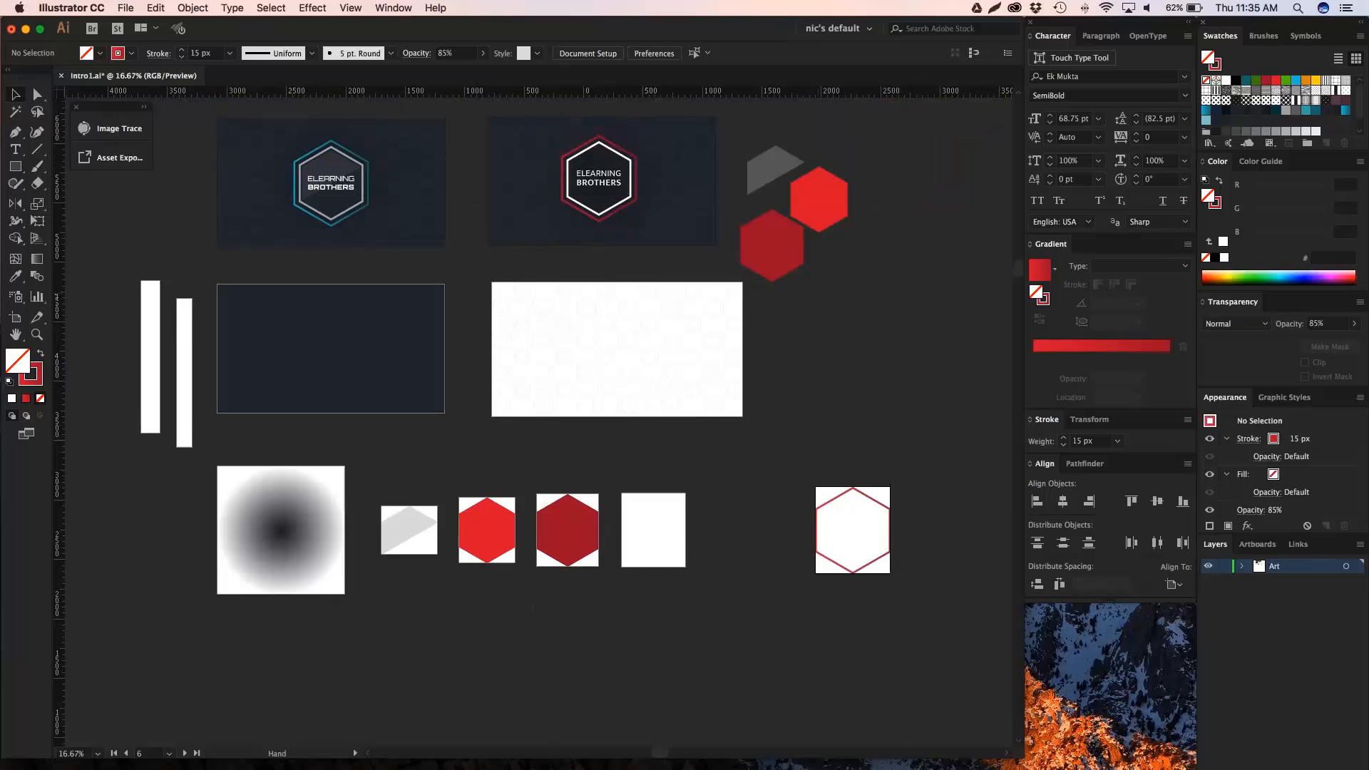
scroll(819, 348, "up", 3)
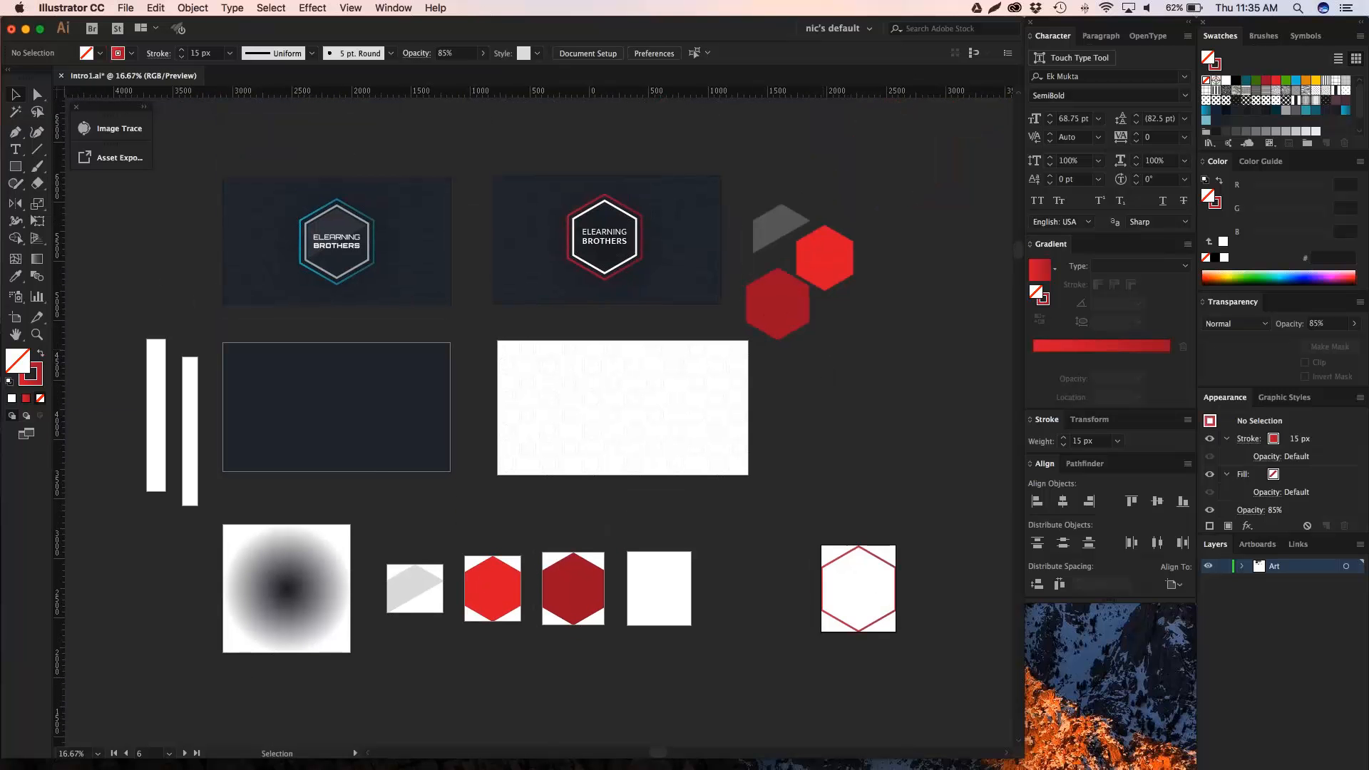
key("super")
key("super+shift+s")
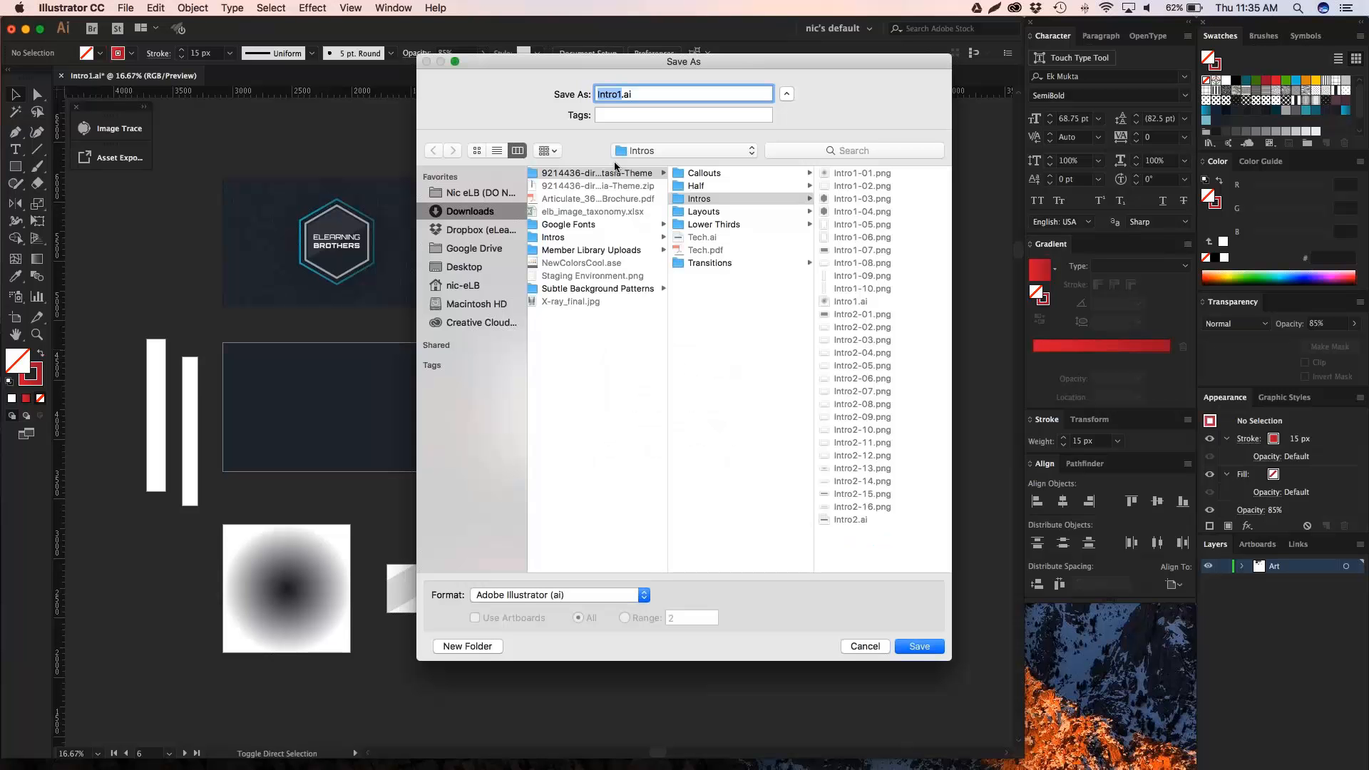
key("Right")
type("-NEW")
key("Return")
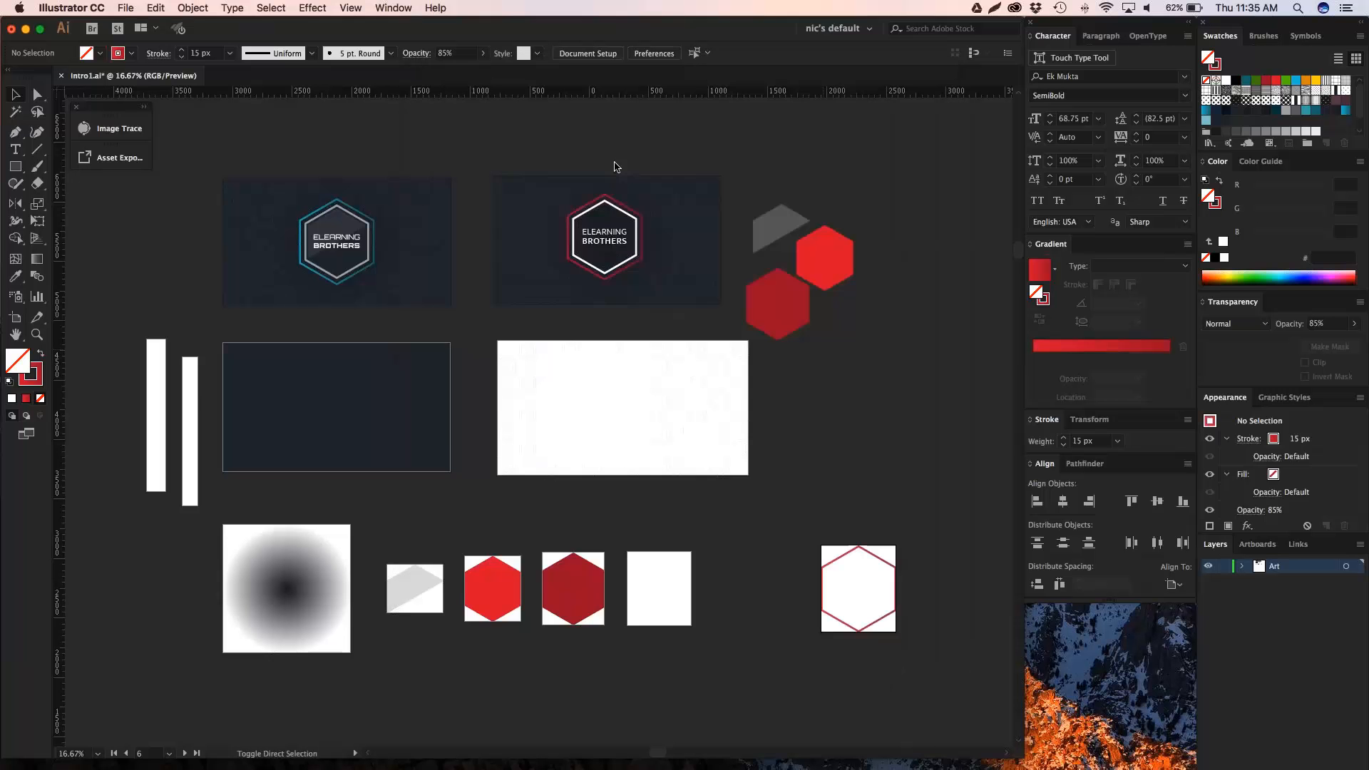
key("Return")
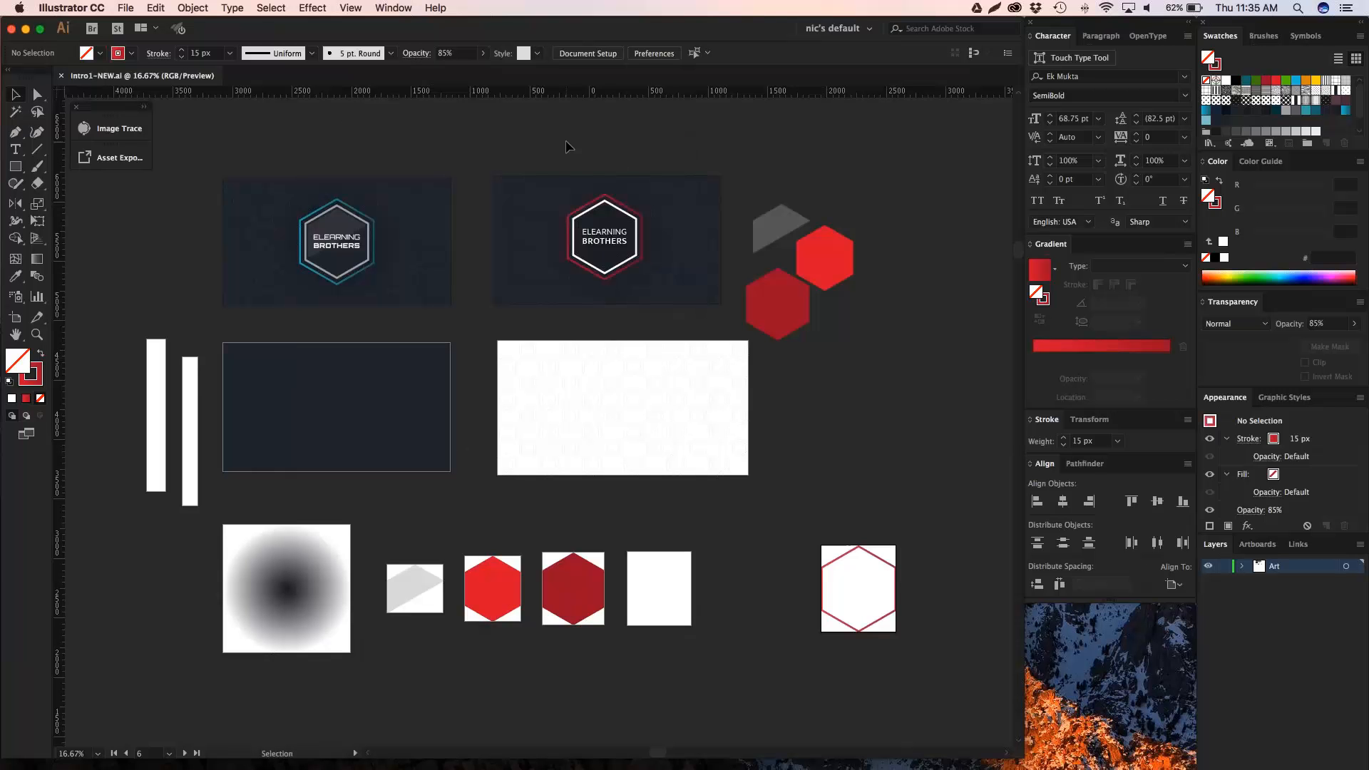
Export all artboards as Intro1-NEW PNG files to the Intros folder at Screen (72 ppi) resolution with a transparent background.
left_click(130, 10)
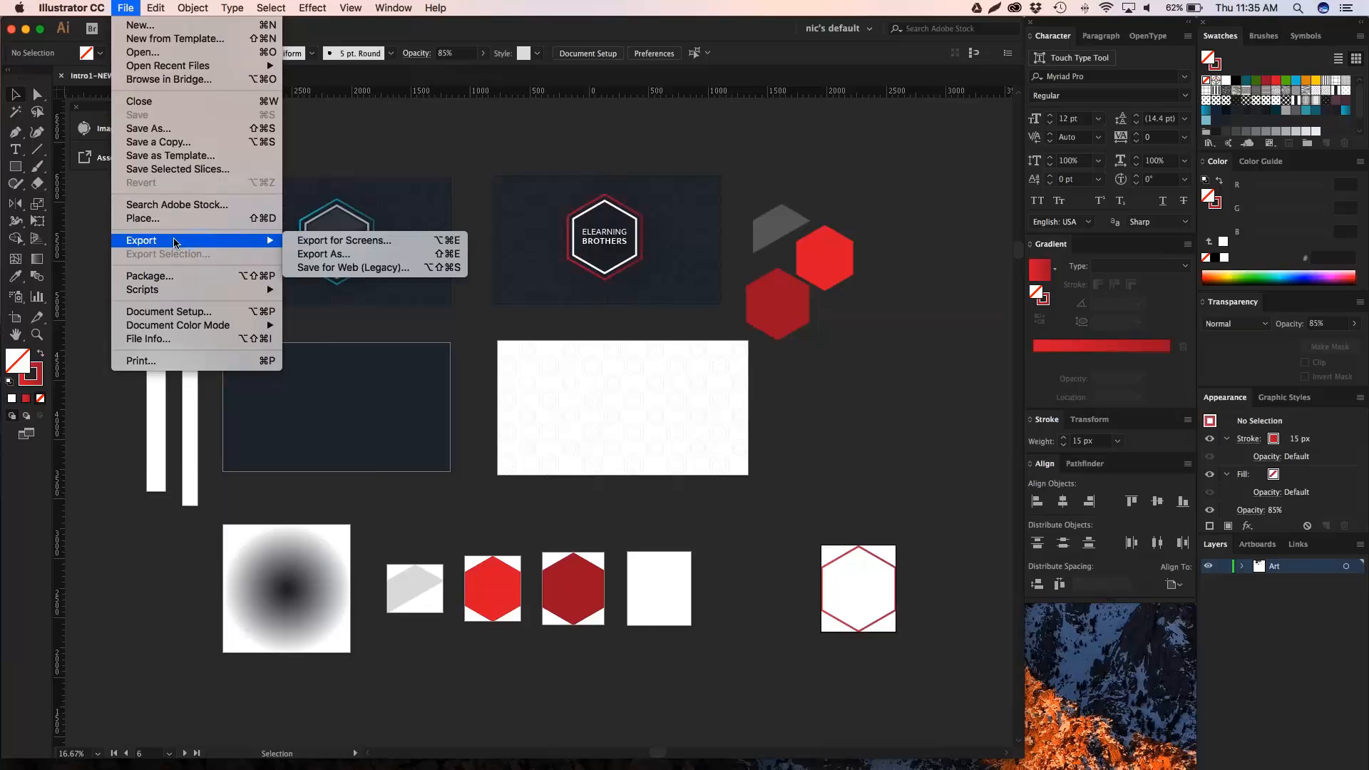
mouse_move(182, 243)
left_click(324, 255)
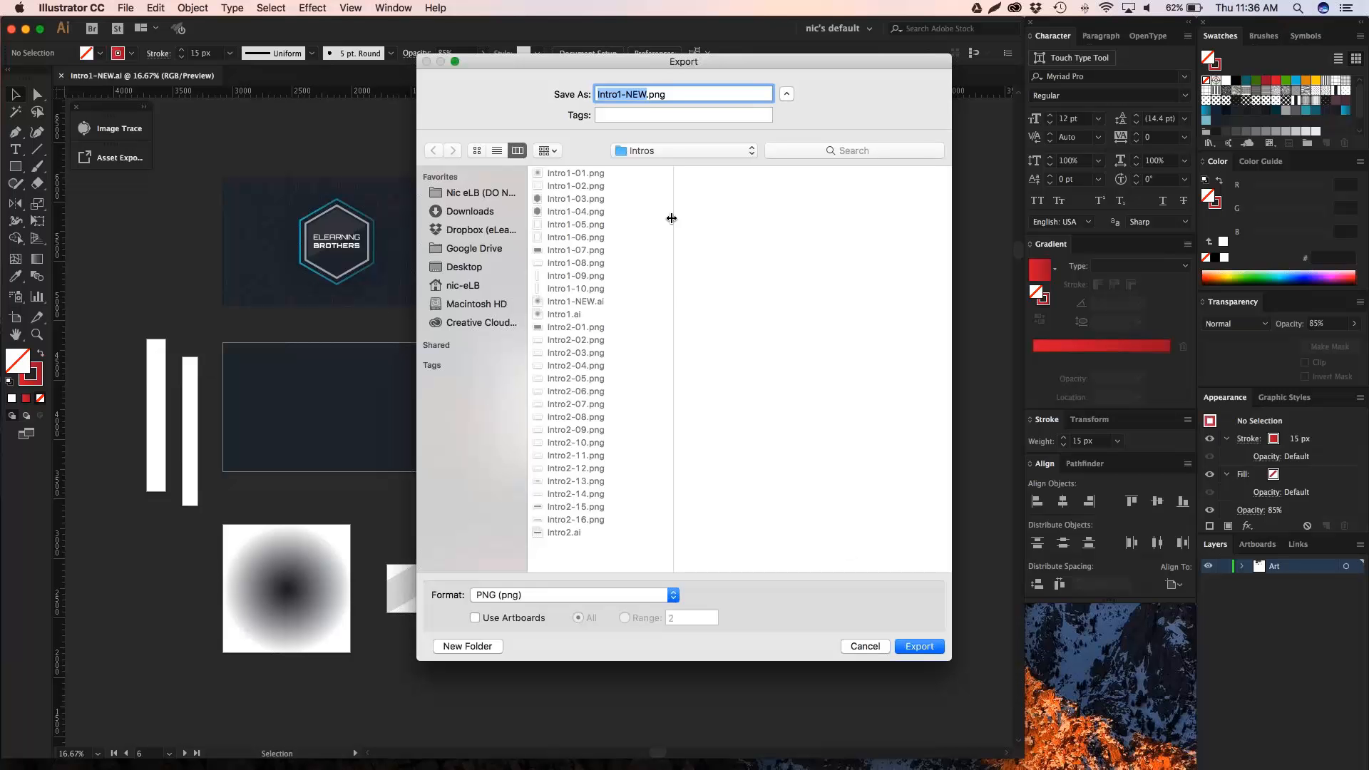
left_click(509, 603)
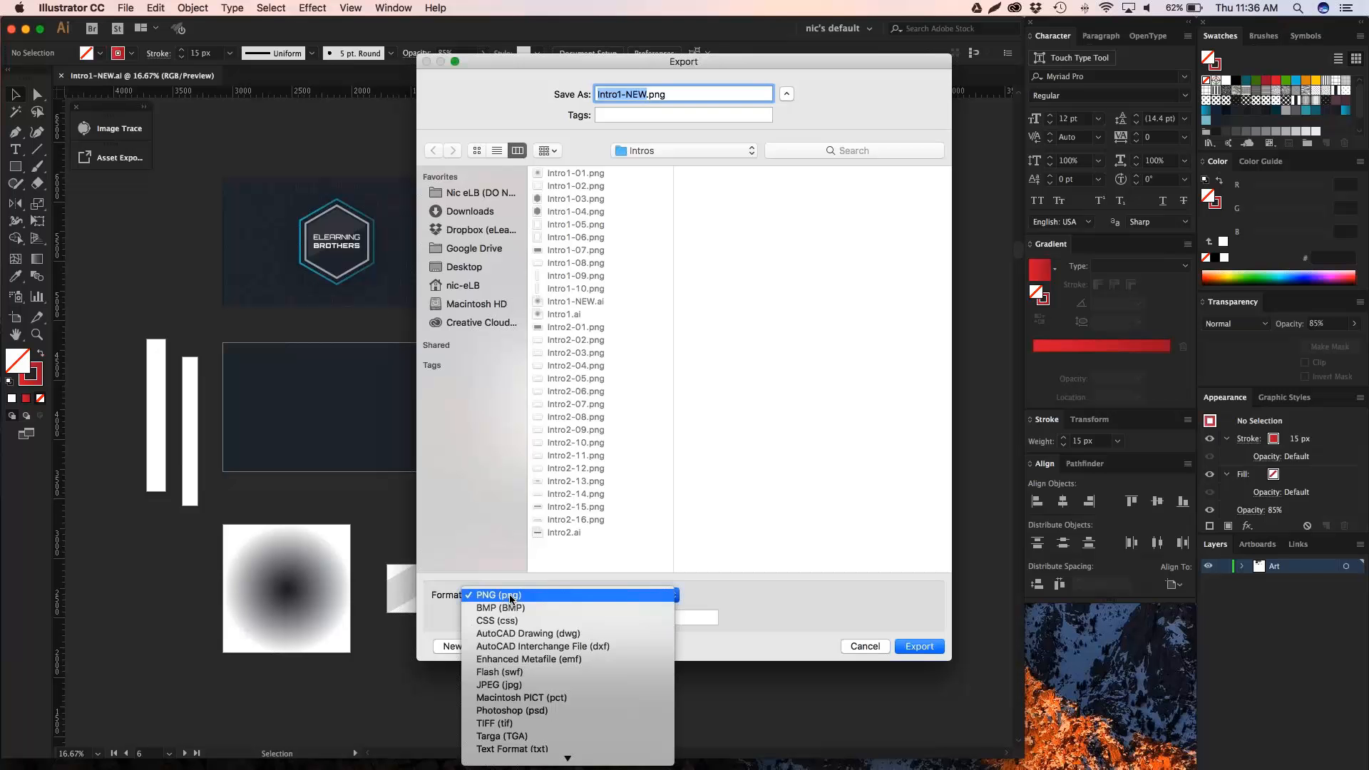
left_click(443, 522)
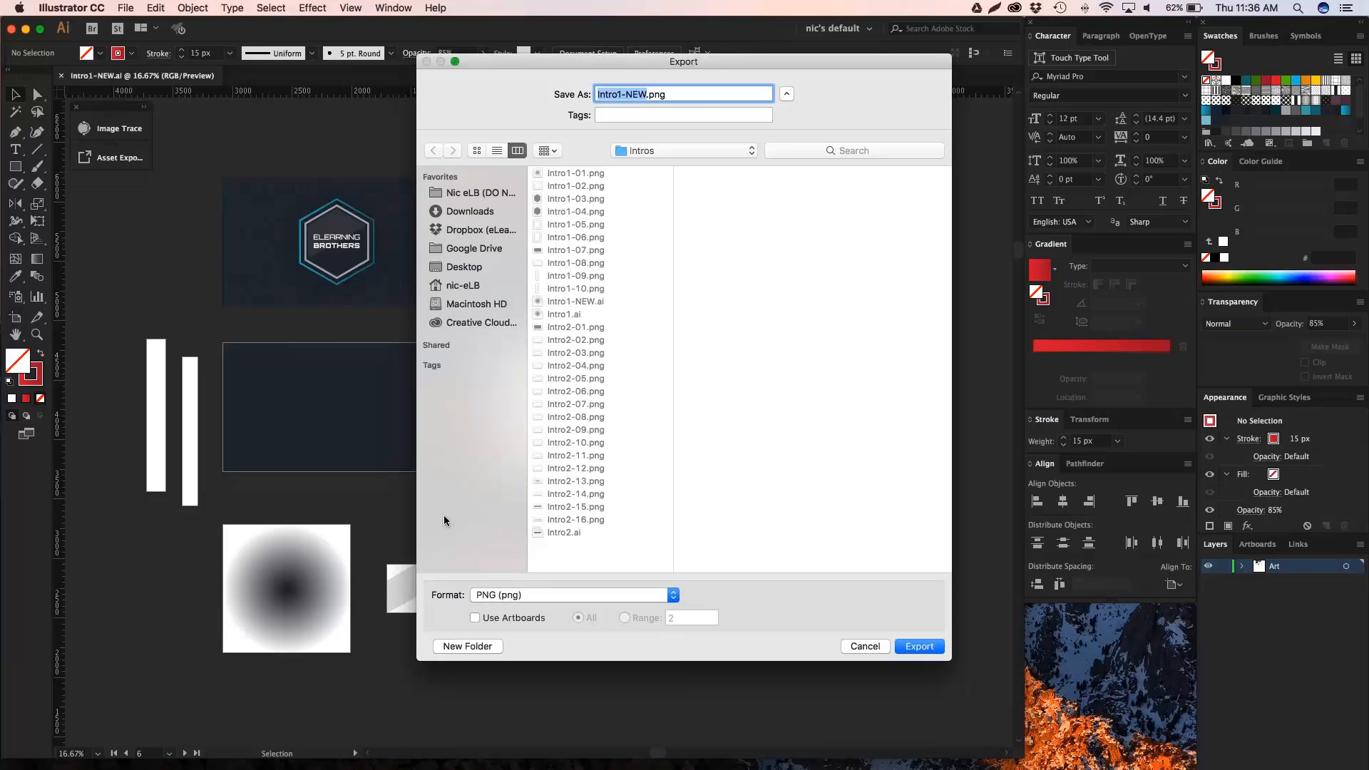
left_click(475, 618)
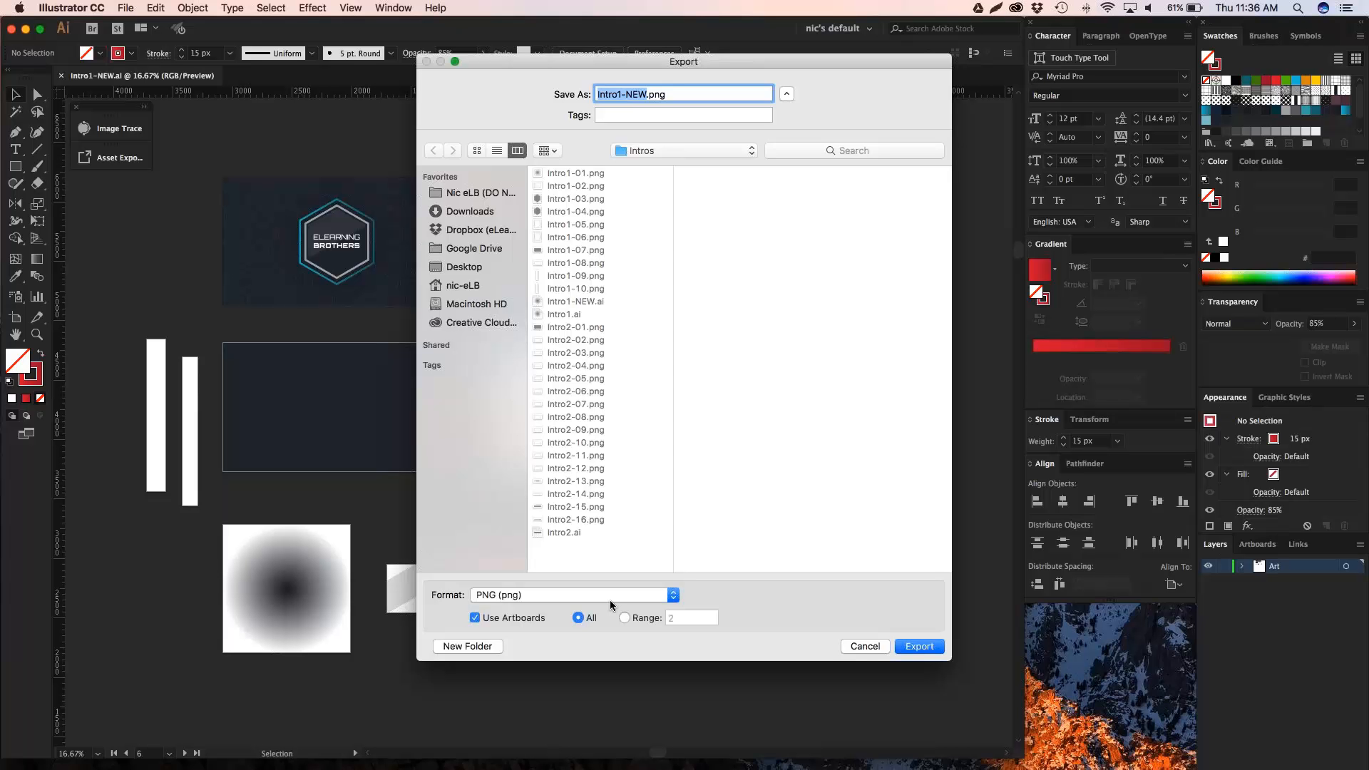
left_click(625, 617)
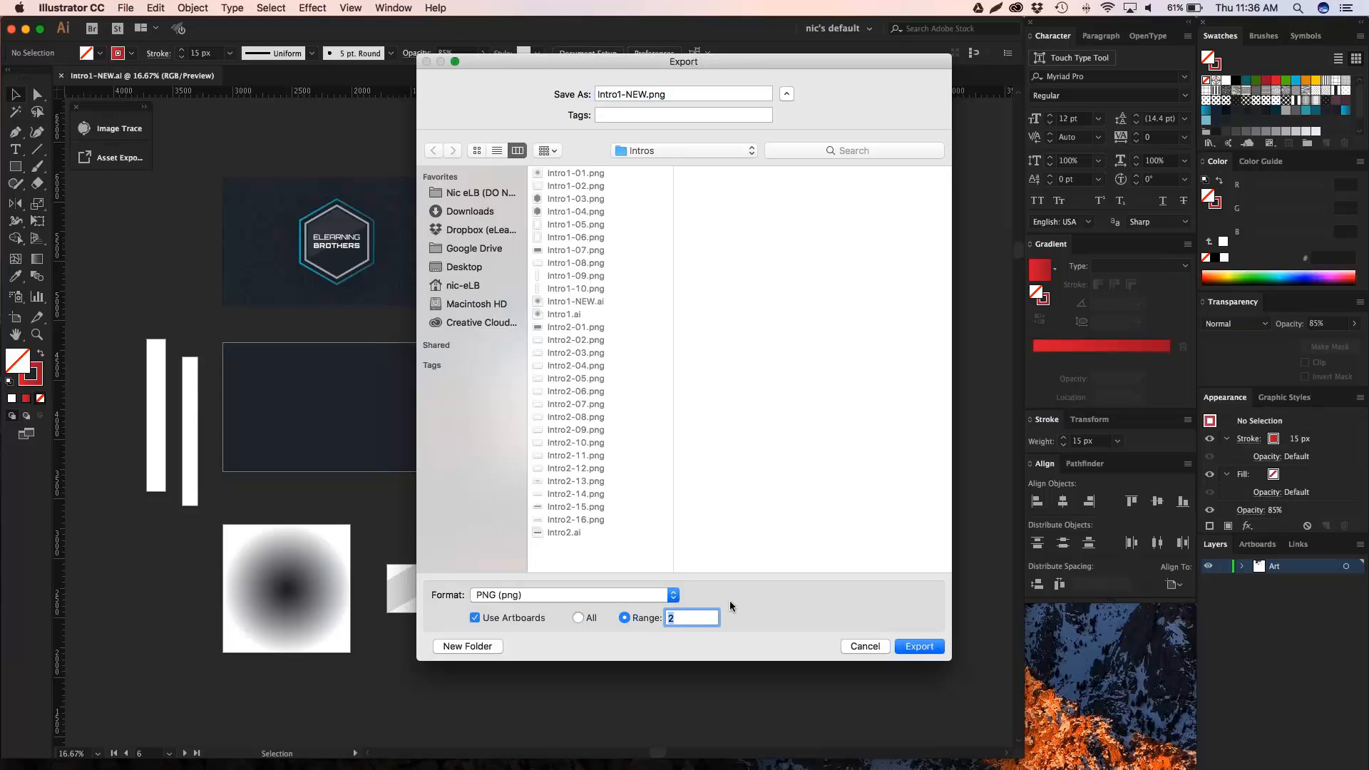
left_click(577, 618)
left_click(908, 646)
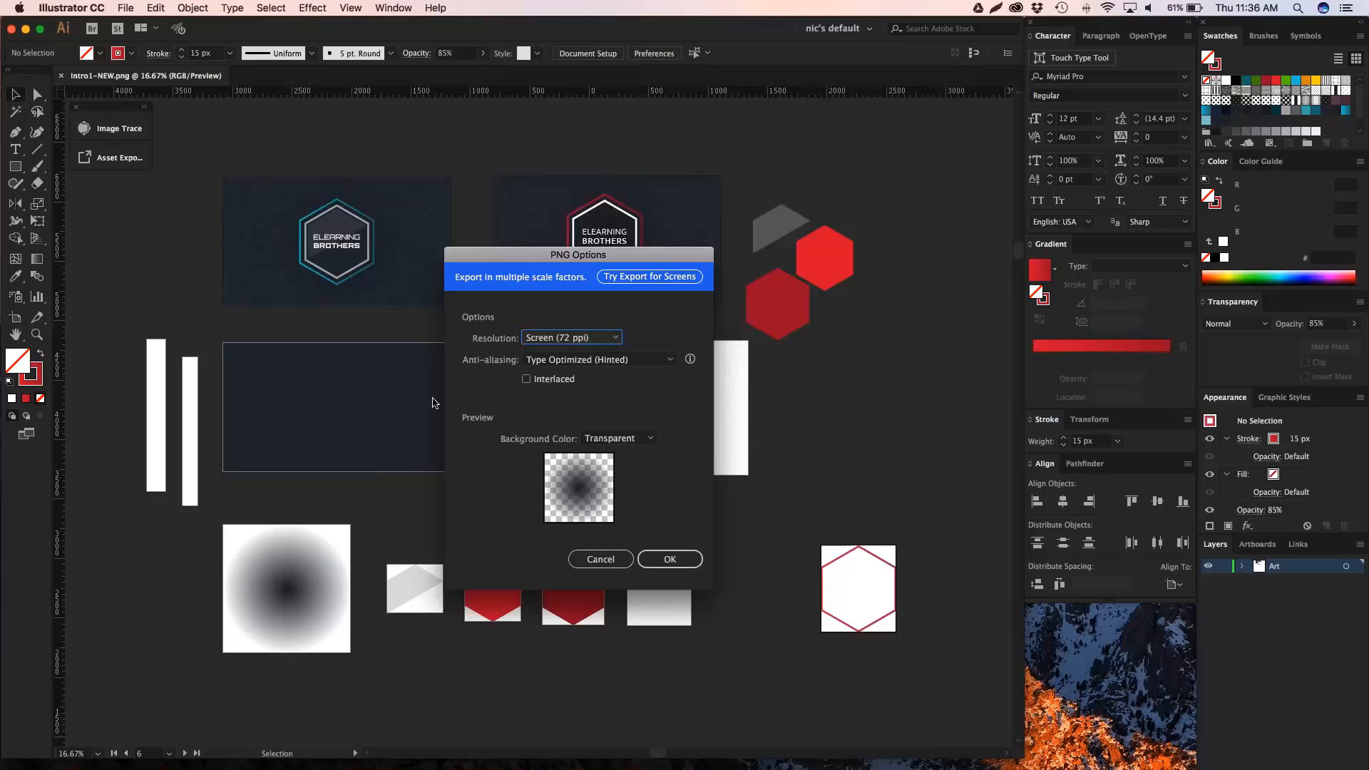
left_click(667, 561)
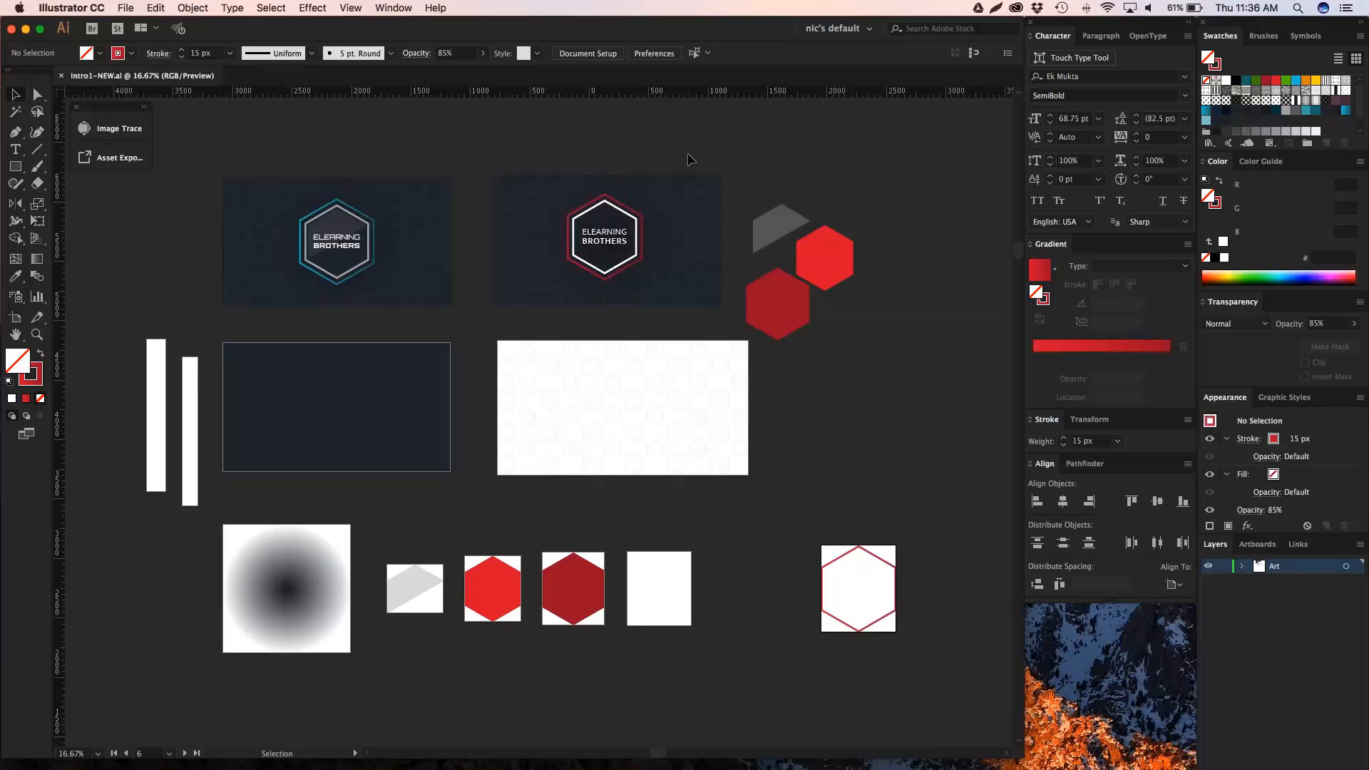
Move the recolored hexagon badge and its loose hexagon pieces together off the second dark background into the empty area beside it.
key("space")
left_click_drag(670, 144, 648, 148)
left_click_drag(524, 190, 802, 311)
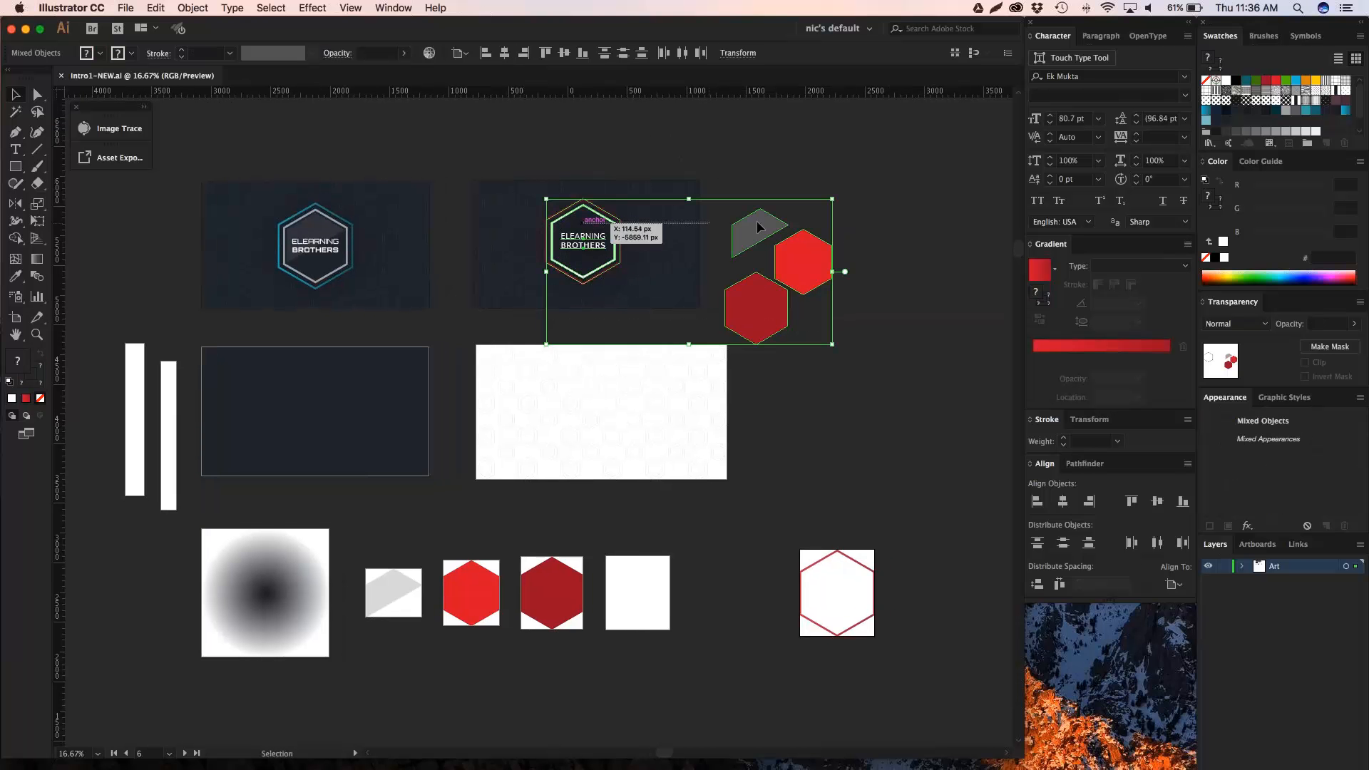
left_click(720, 205)
left_click(585, 250)
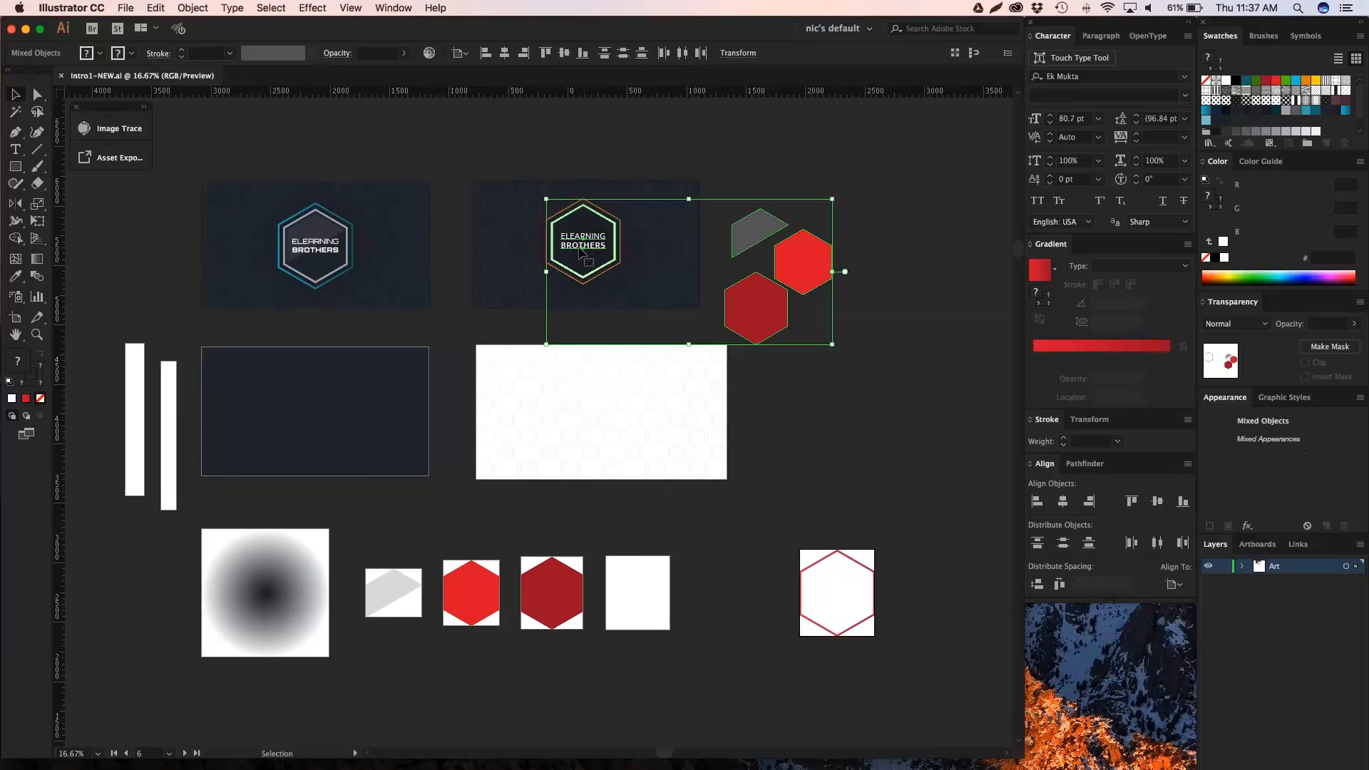
left_click_drag(584, 250, 788, 249)
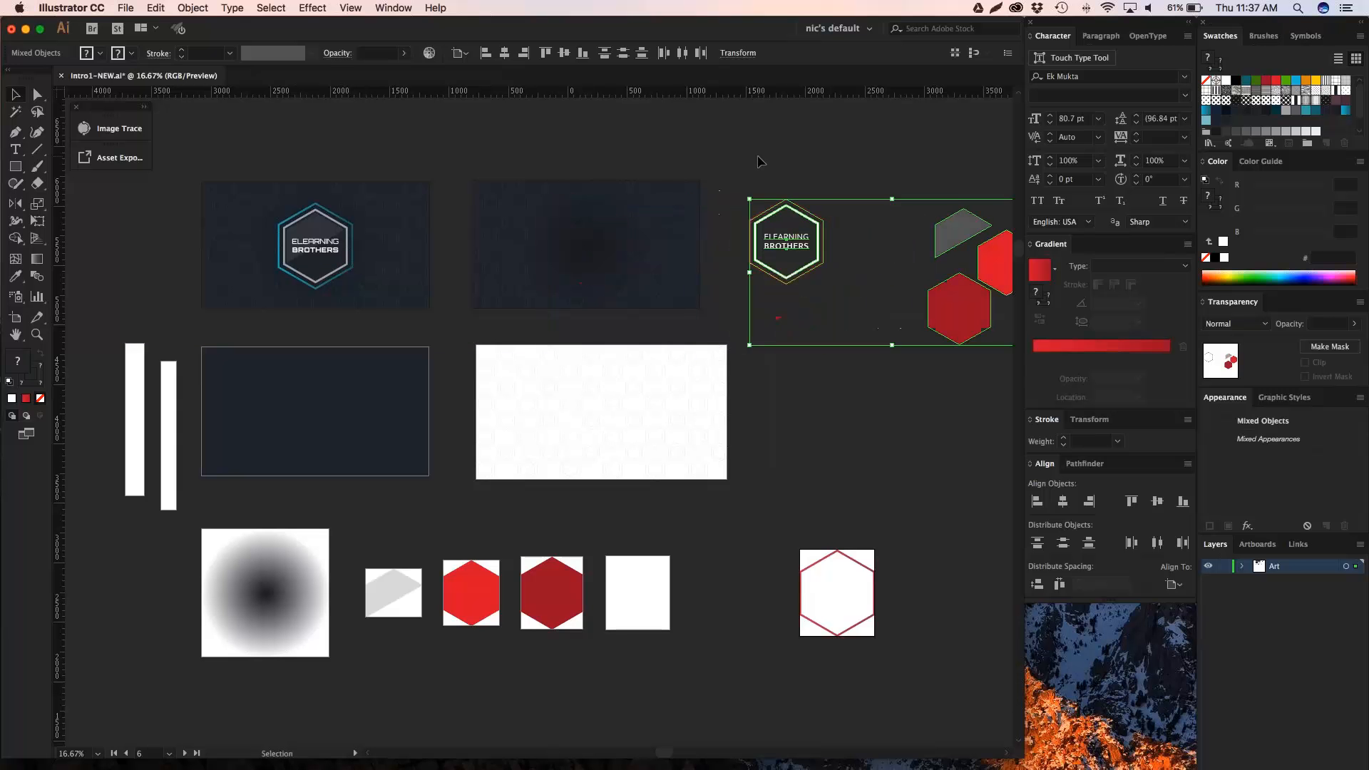
left_click(589, 216)
Draw a square about 556 px wide from the center of the emptied dark hexagon-pattern background.
key("z")
left_click_drag(441, 161, 770, 354)
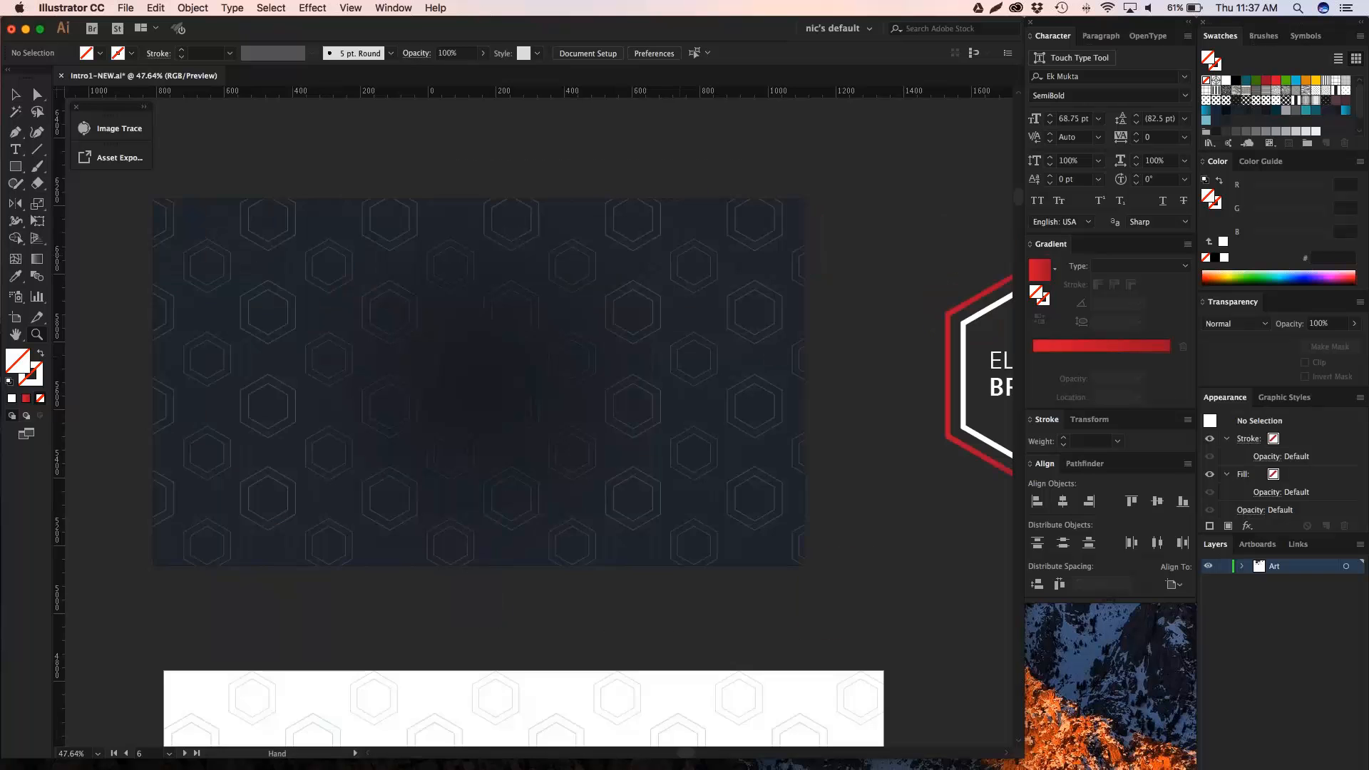
key("space")
left_click_drag(719, 256, 789, 257)
key("m")
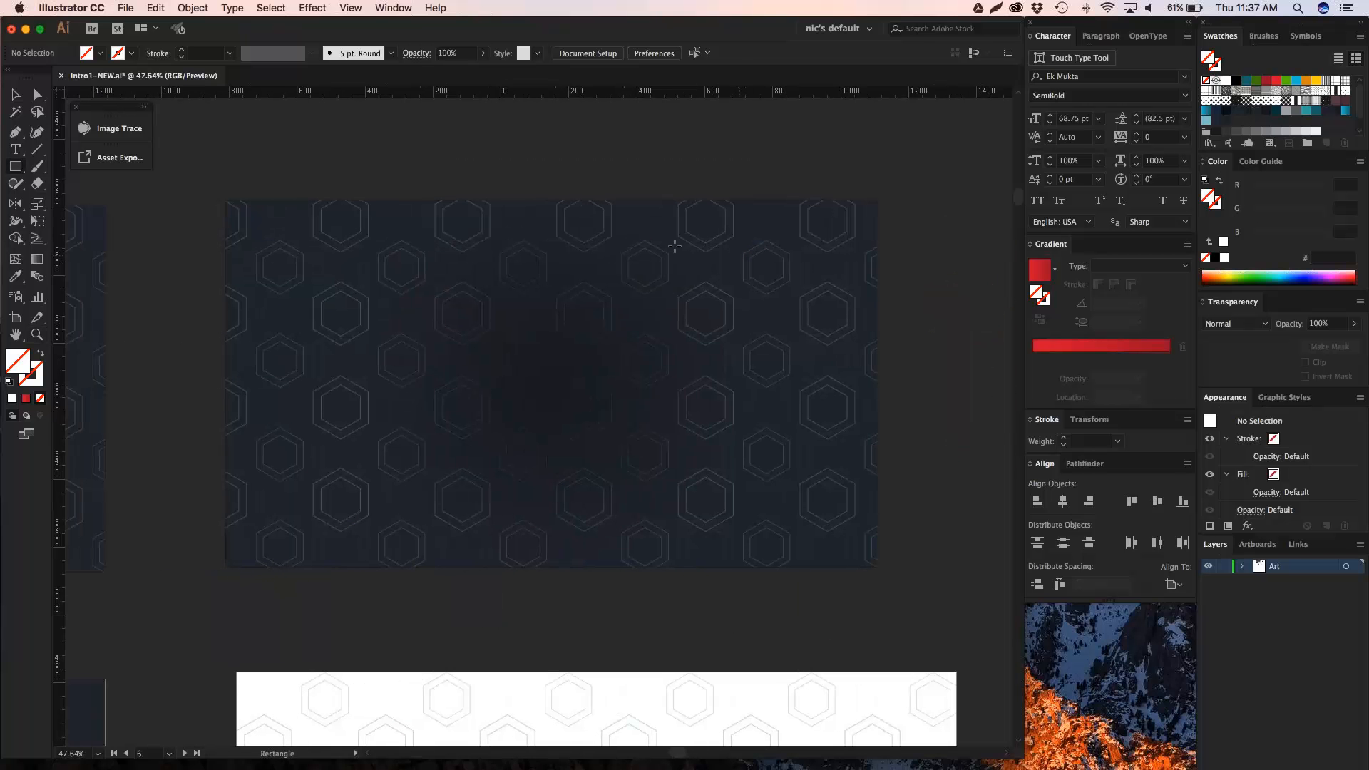
scroll(632, 237, "right", 1)
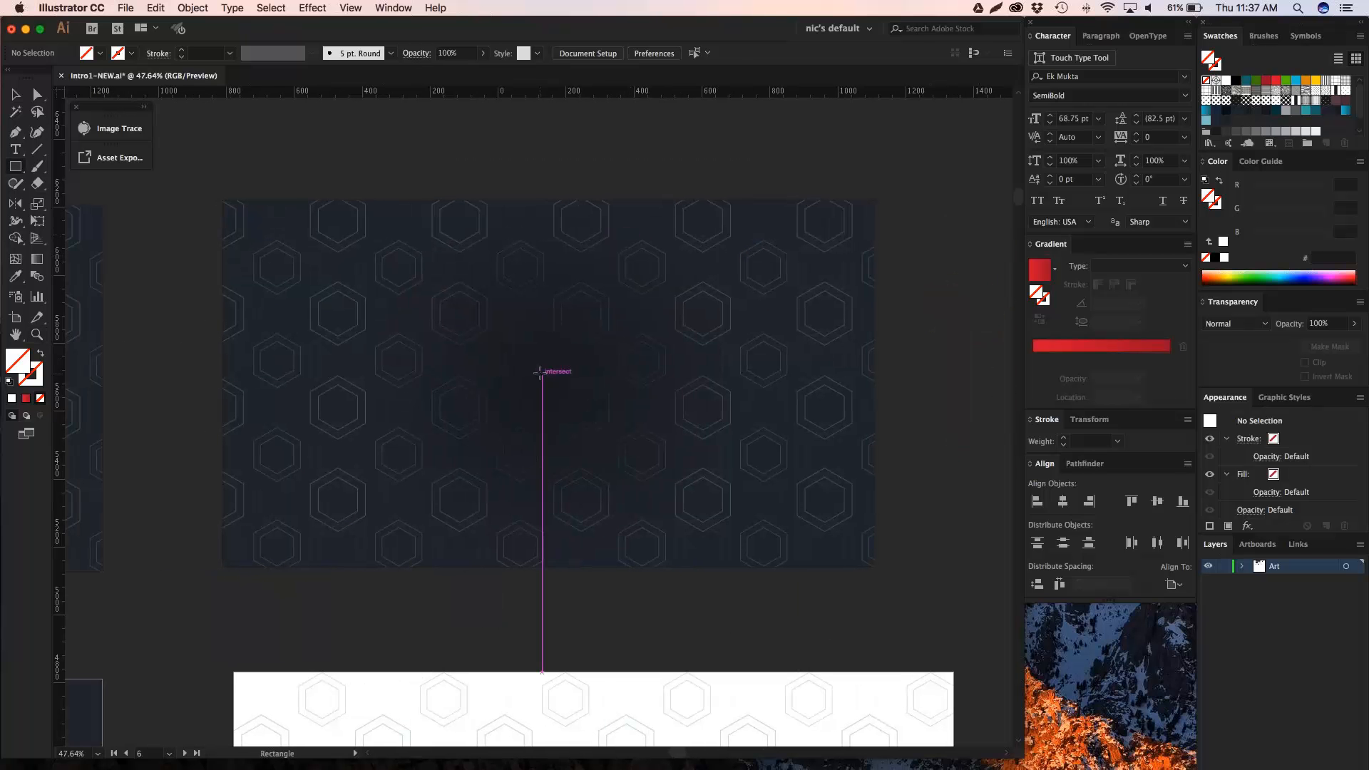
left_click(15, 168)
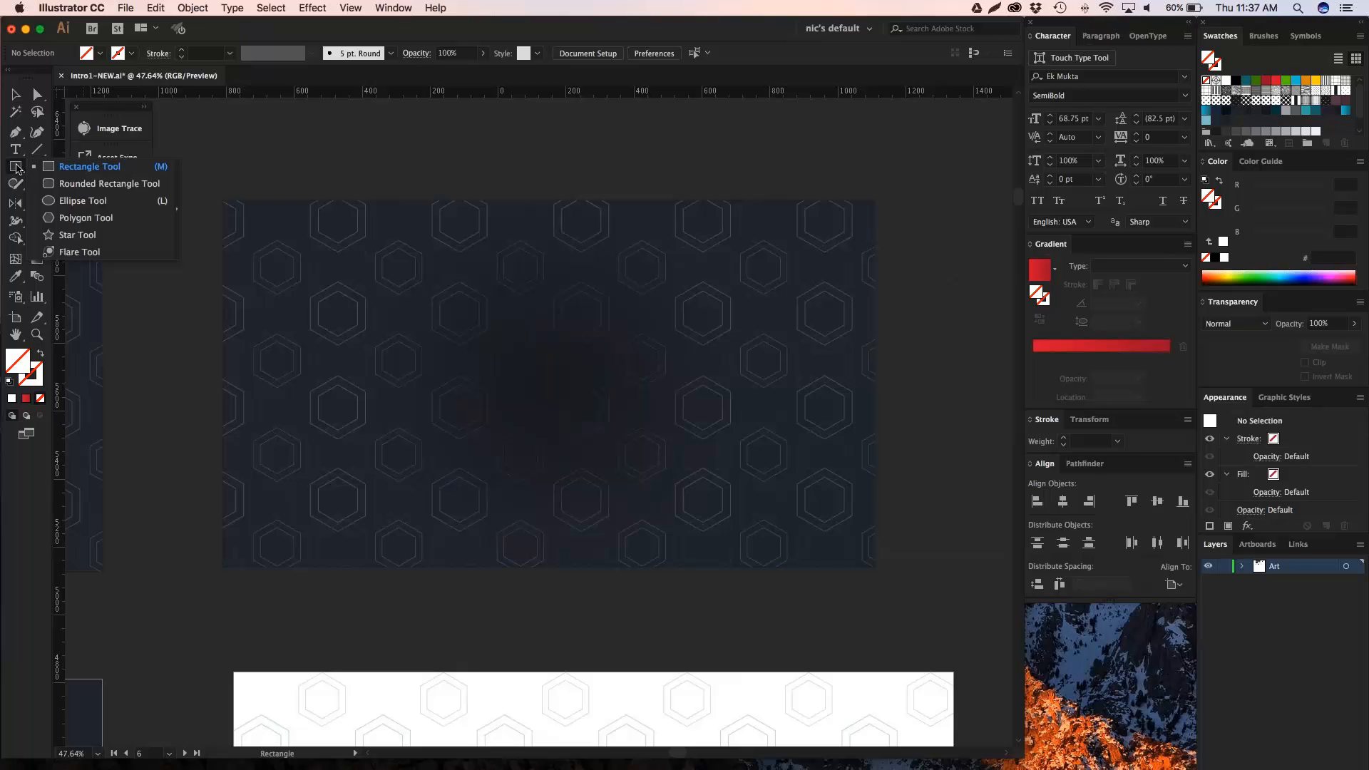
left_click(96, 171)
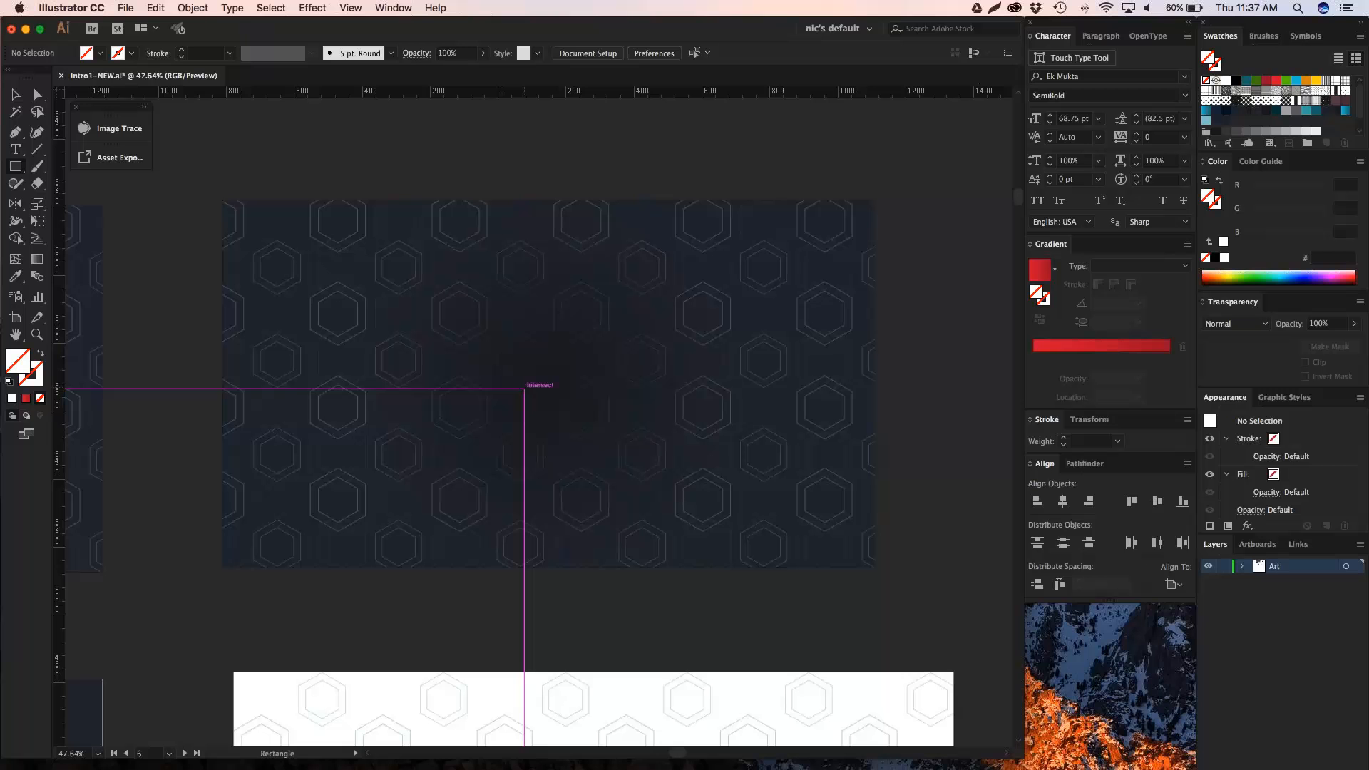
mouse_move(524, 388)
left_mouse_down()
mouse_move(581, 419)
mouse_move(619, 483)
left_mouse_up()
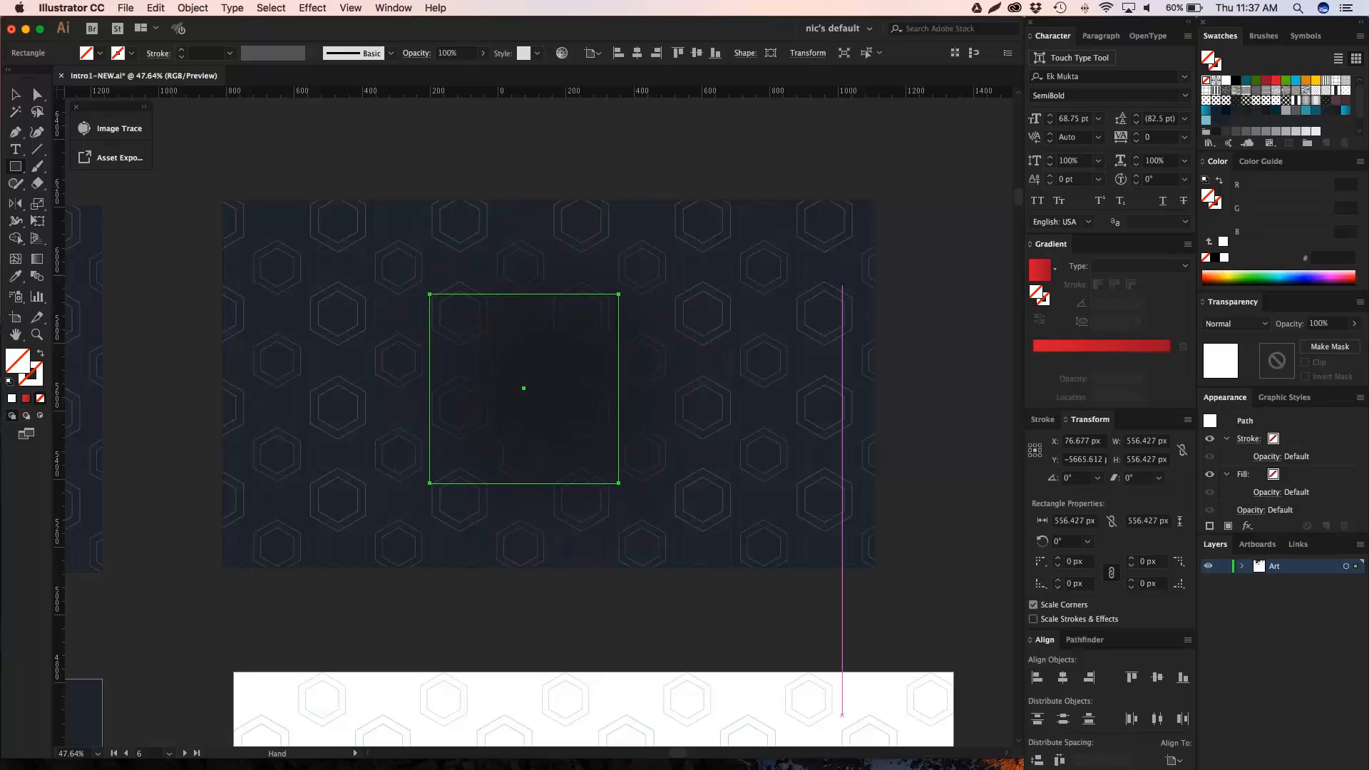
Copy the teal gradient stroke of the original badge's outer hexagon onto the new square with the Eyedropper and deselect it.
left_click_drag(853, 277, 645, 278)
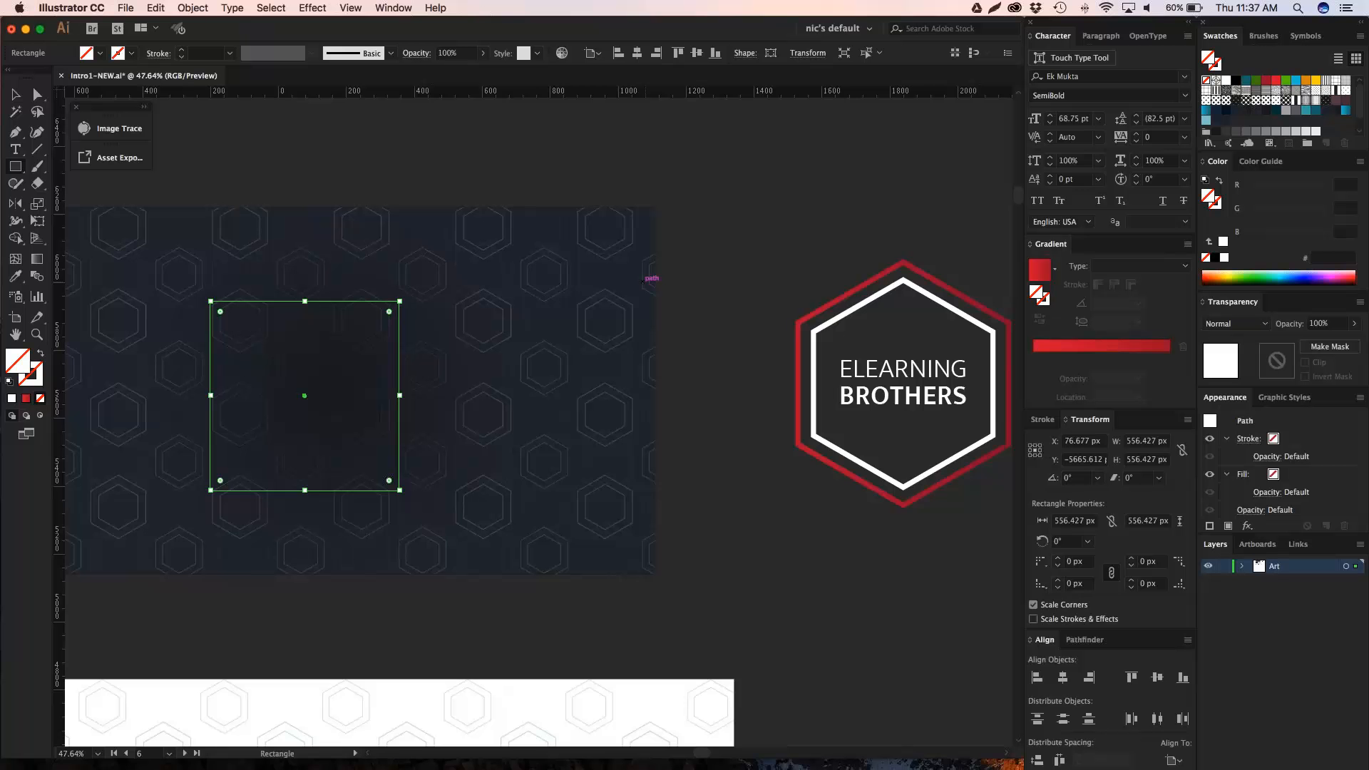
scroll(650, 285, "left", 1)
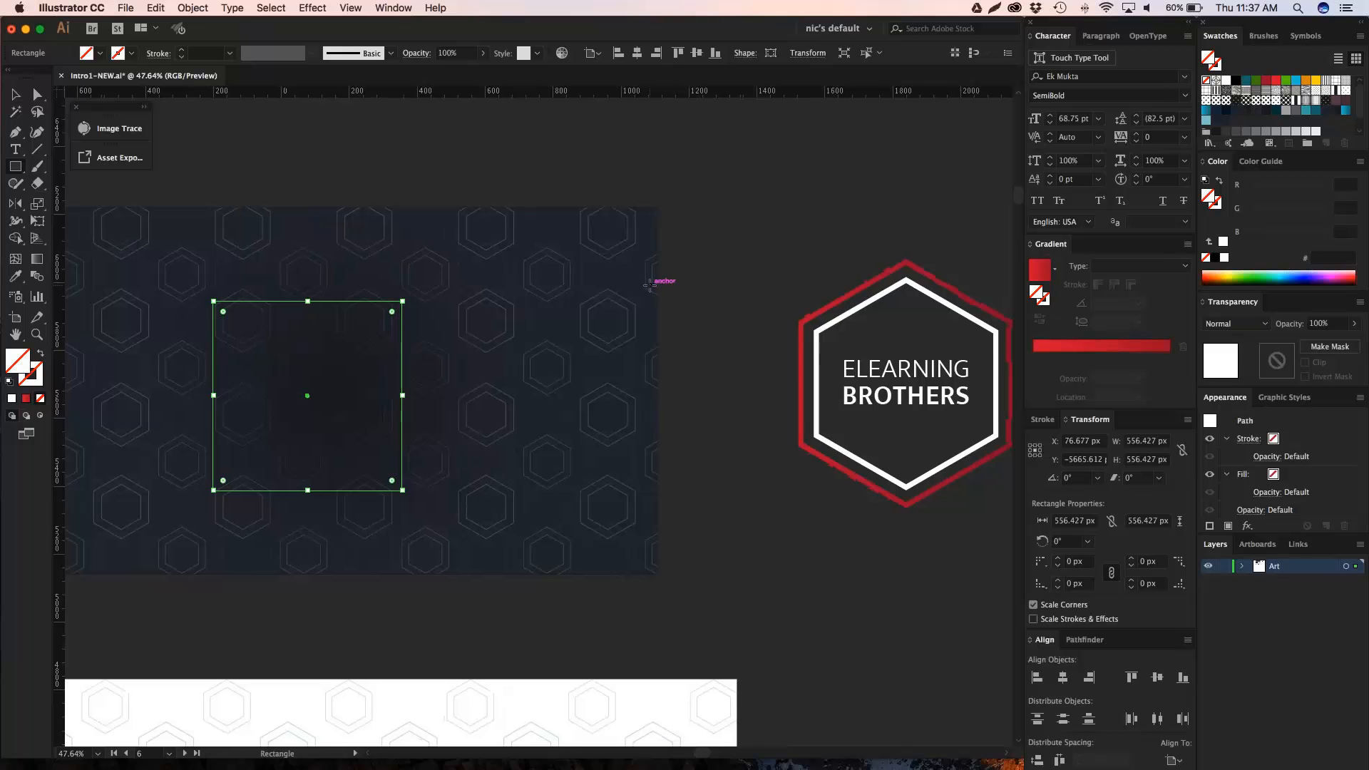
scroll(650, 285, "left", 10)
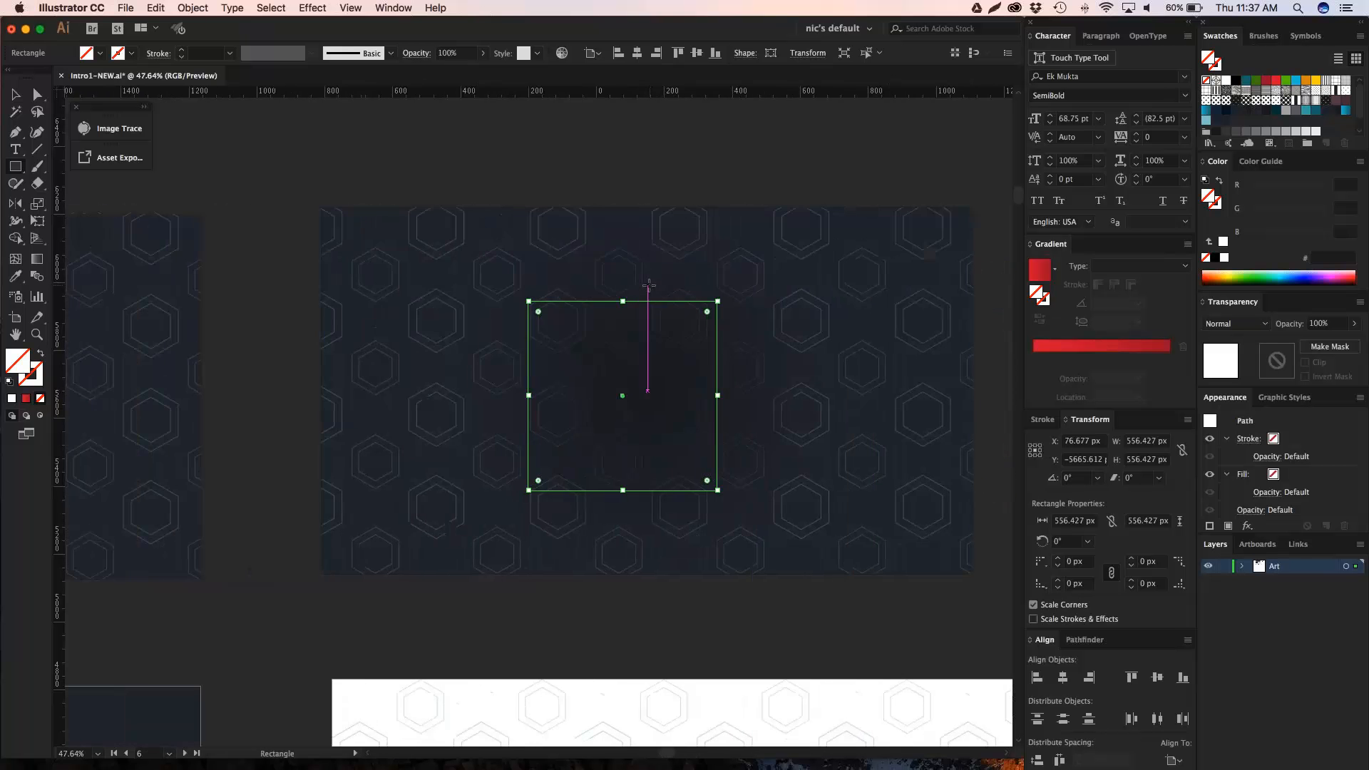
scroll(649, 285, "left", 12)
scroll(677, 285, "right", 4)
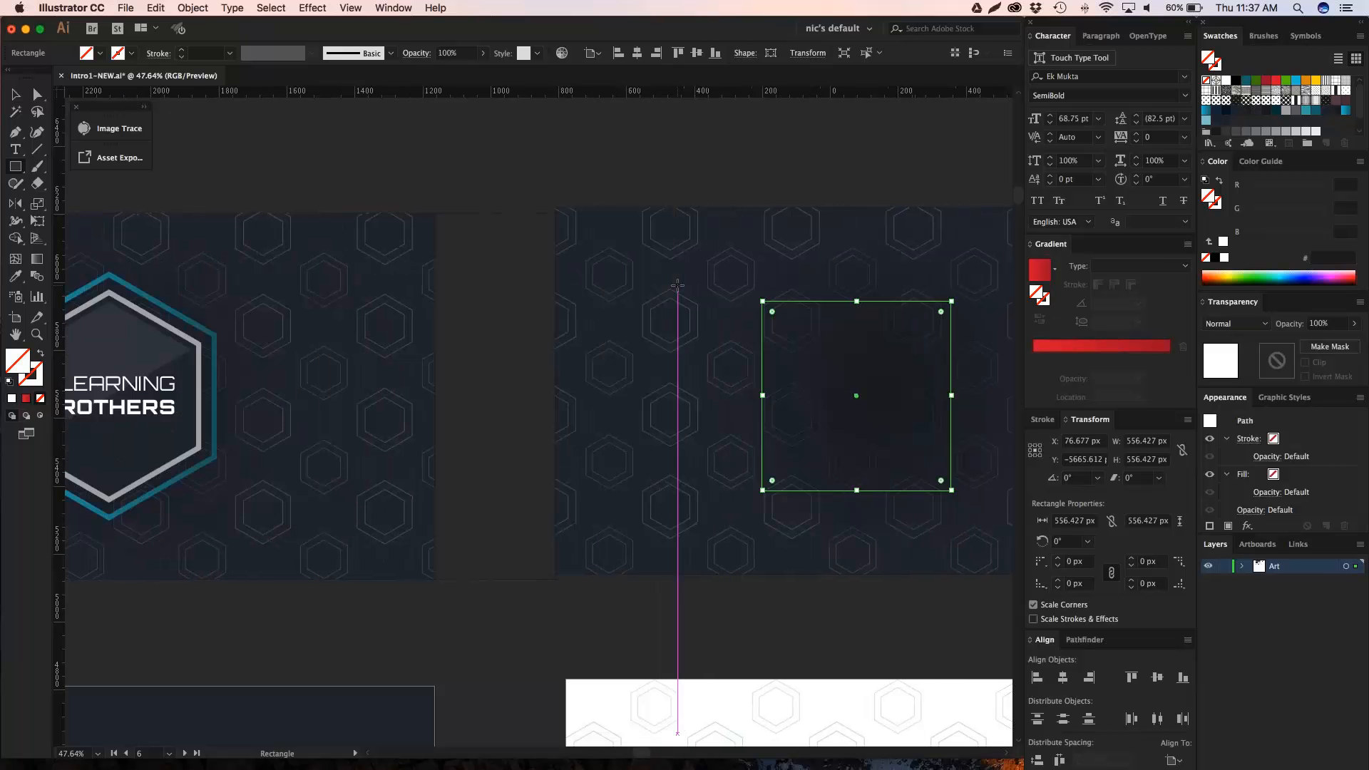
scroll(678, 285, "right", 3)
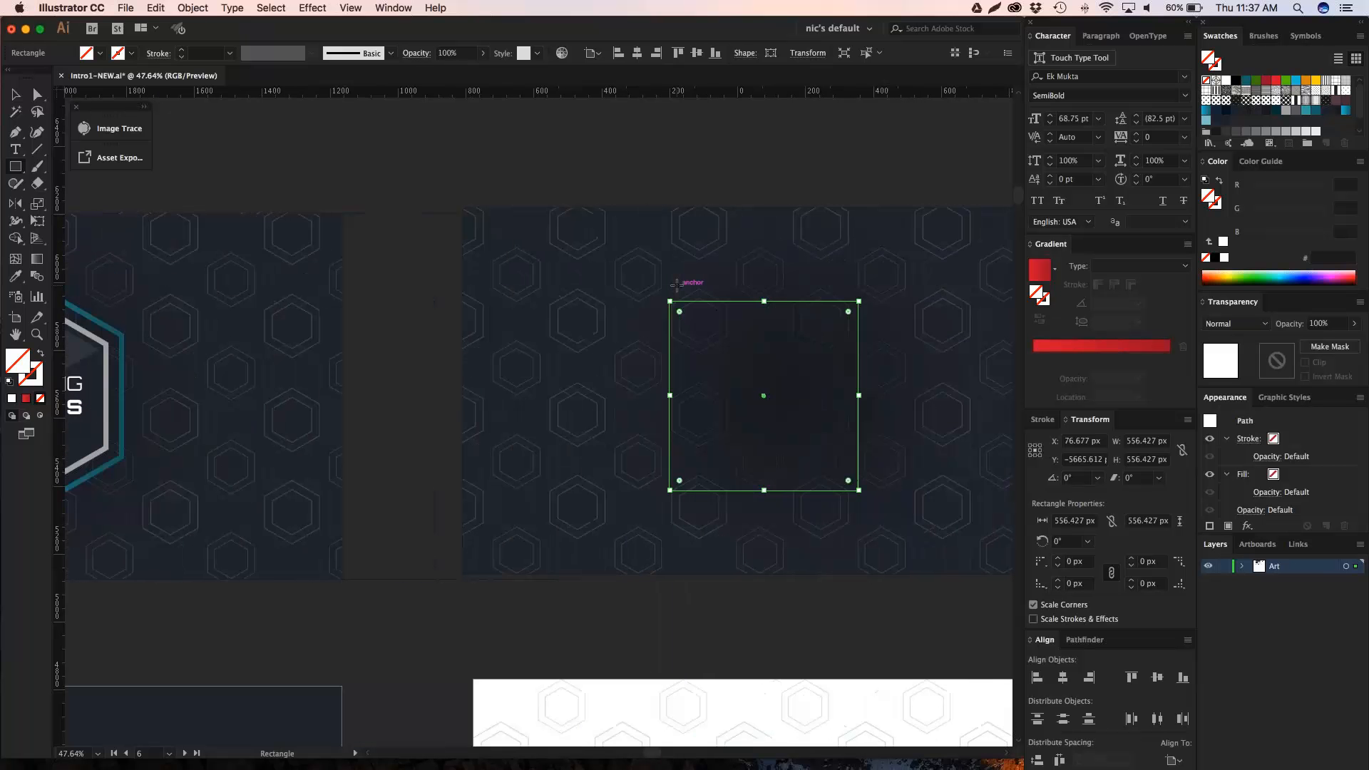
left_click(17, 276)
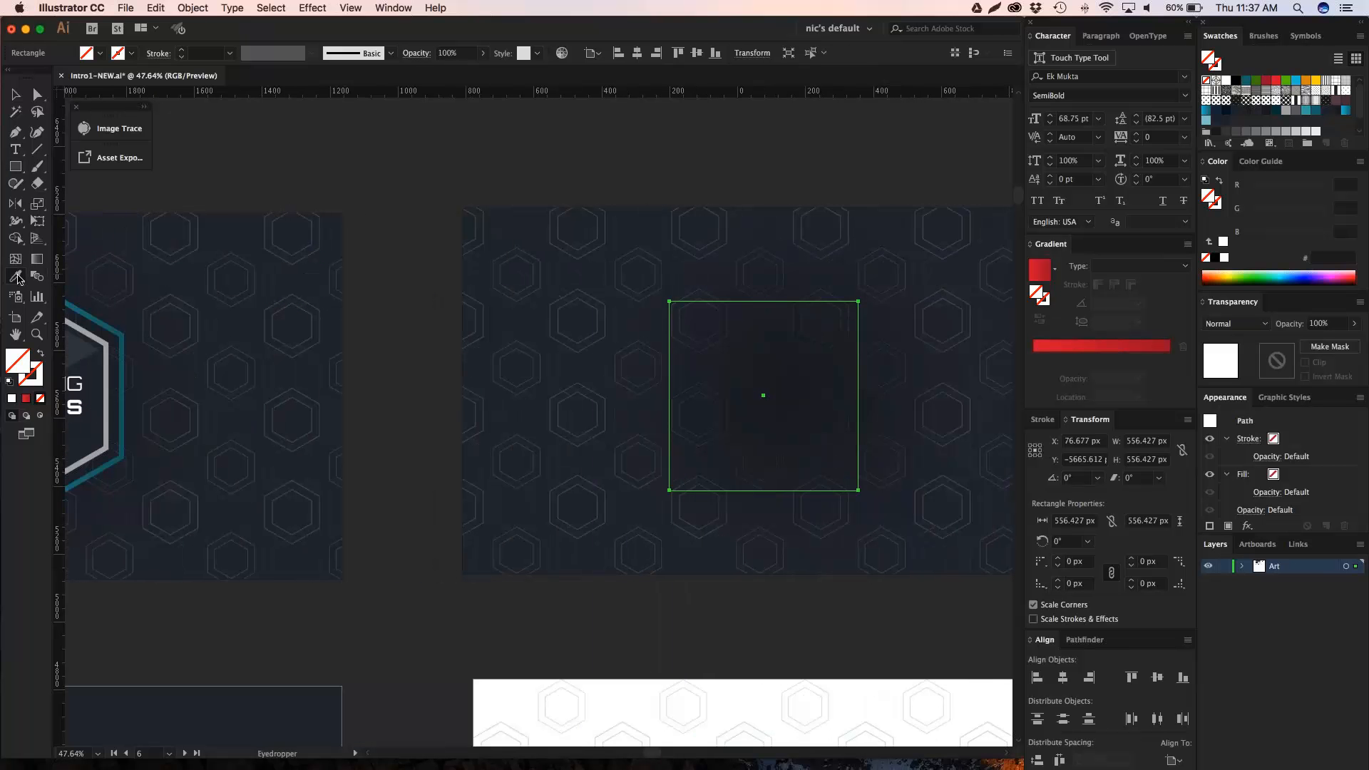
scroll(118, 291, "left", 2)
left_click(123, 301)
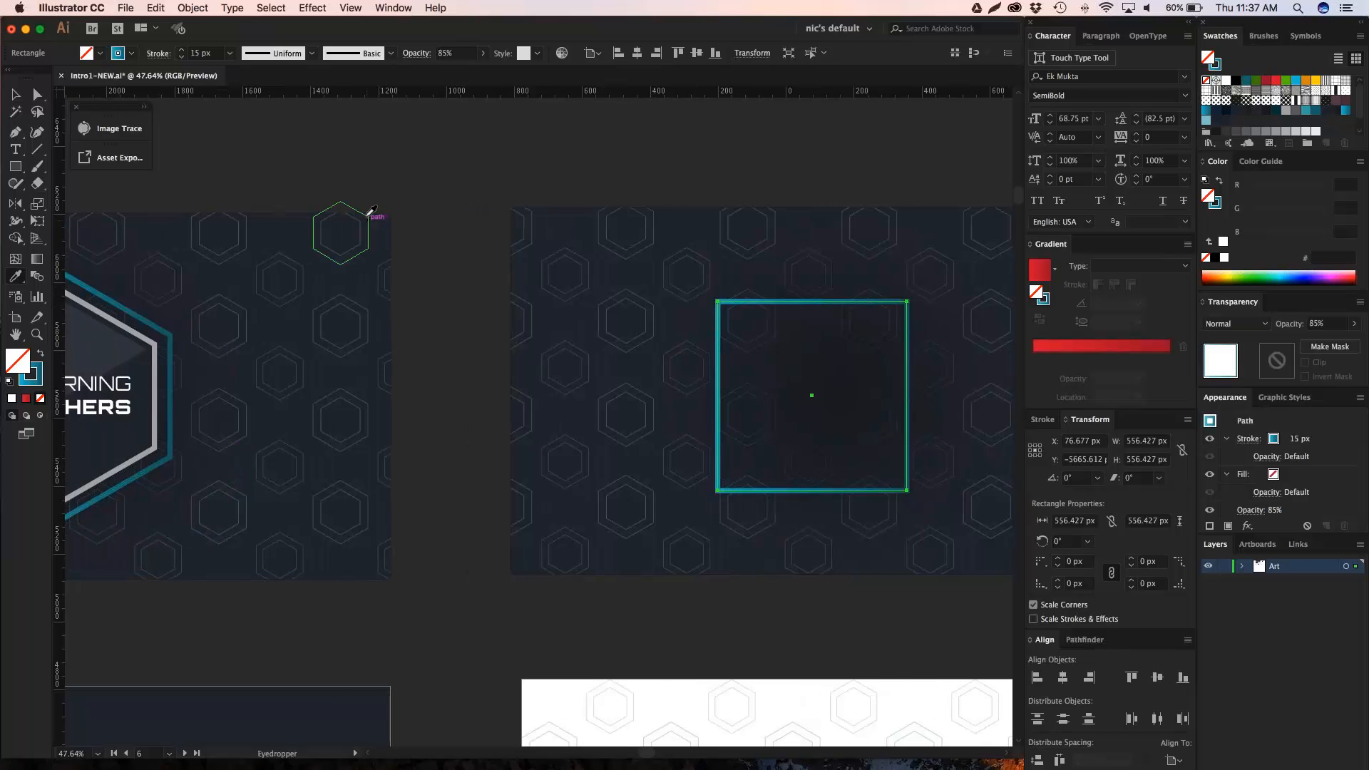
left_click(16, 95)
left_click(480, 178)
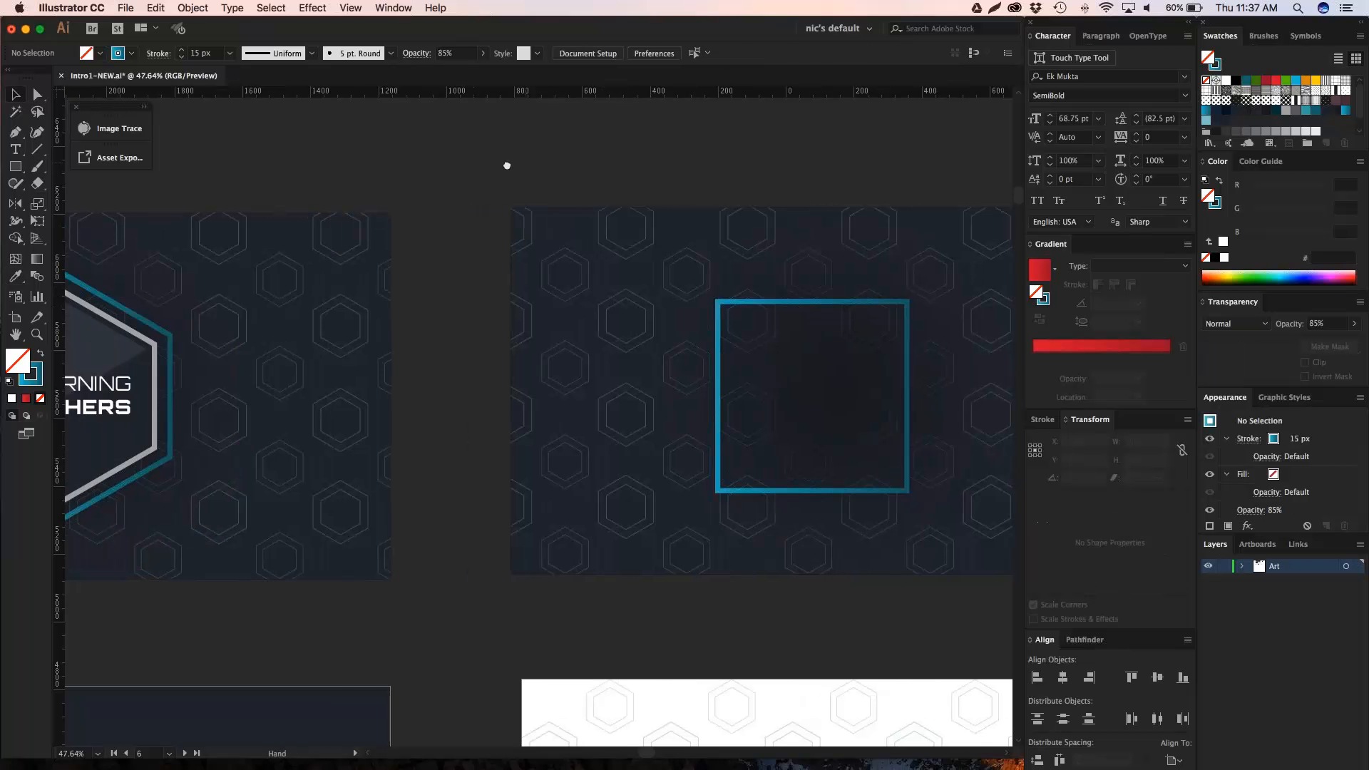
Duplicate the teal square as a concentric smaller copy about 450 px wide inside it.
left_click_drag(507, 165, 614, 159)
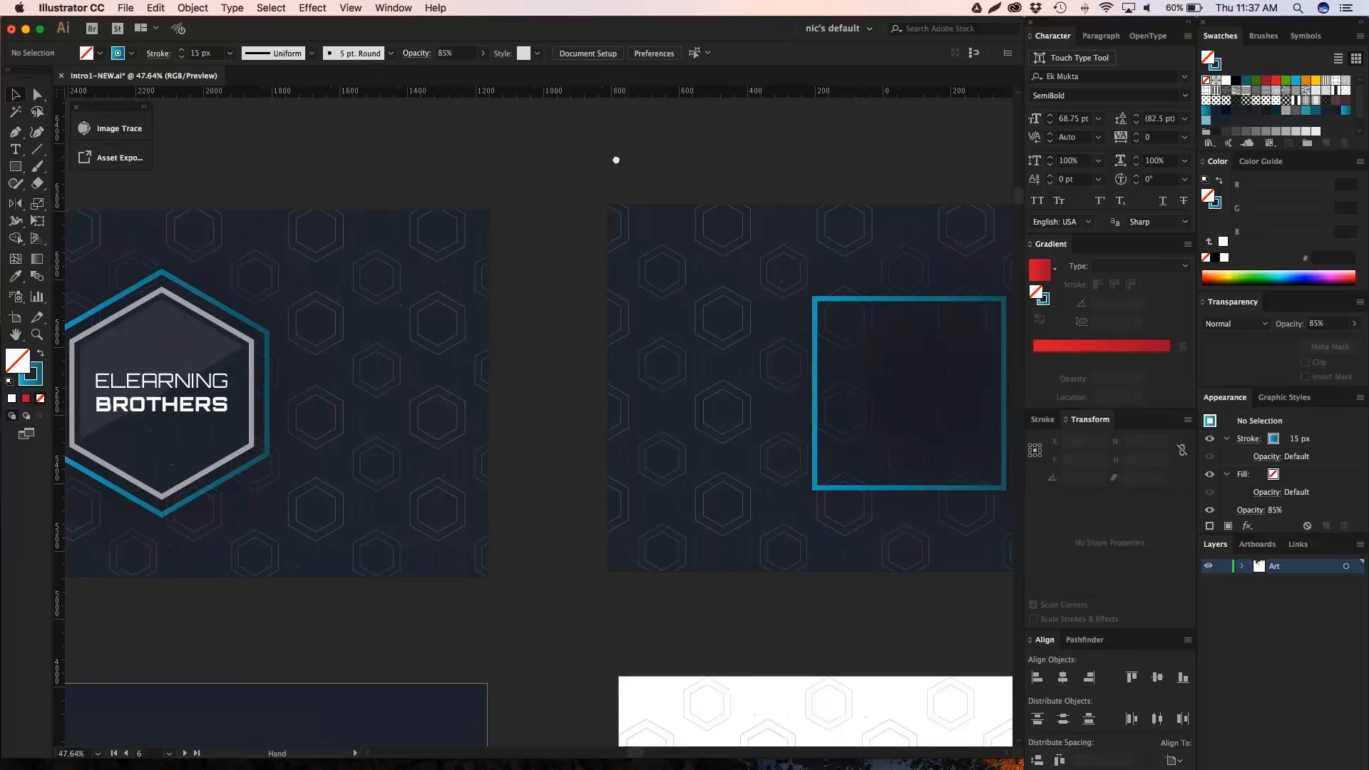
left_click(797, 293)
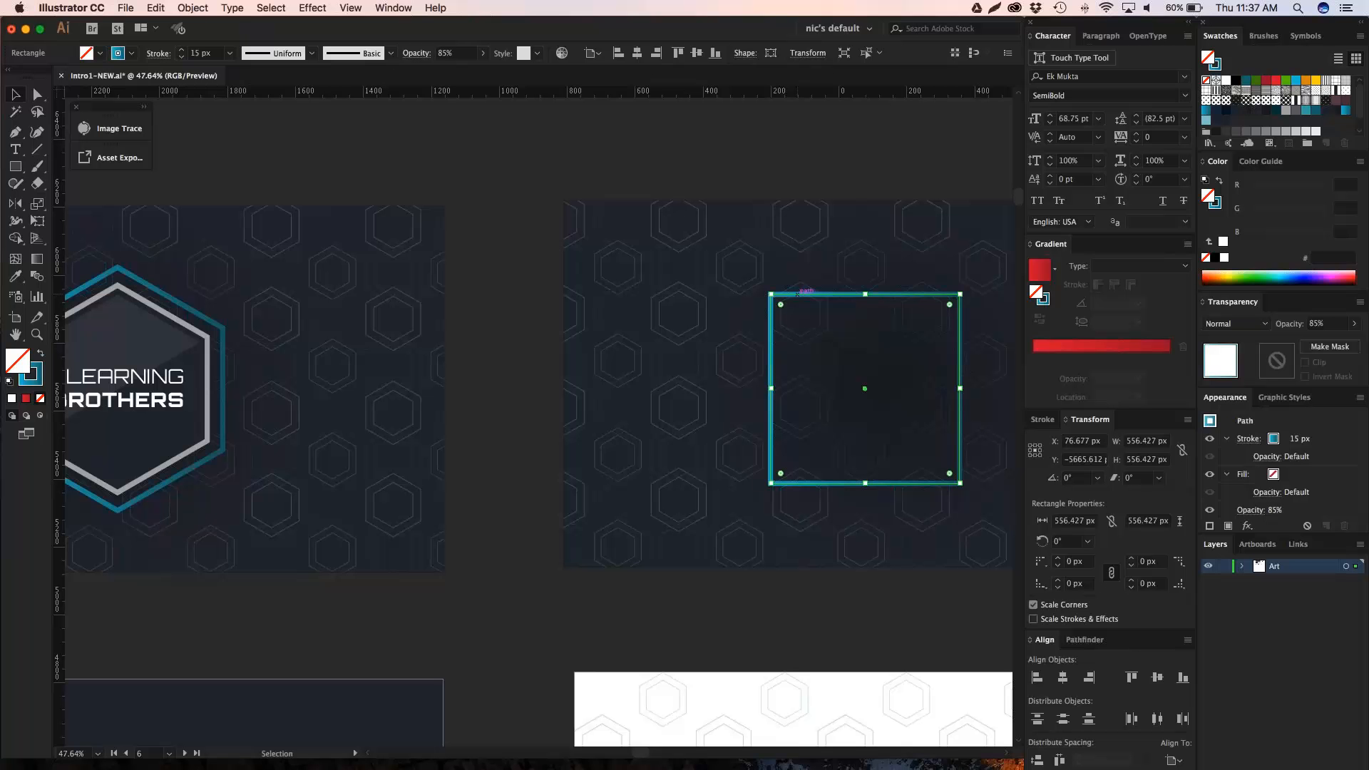
key("space")
left_click_drag(672, 149, 547, 148)
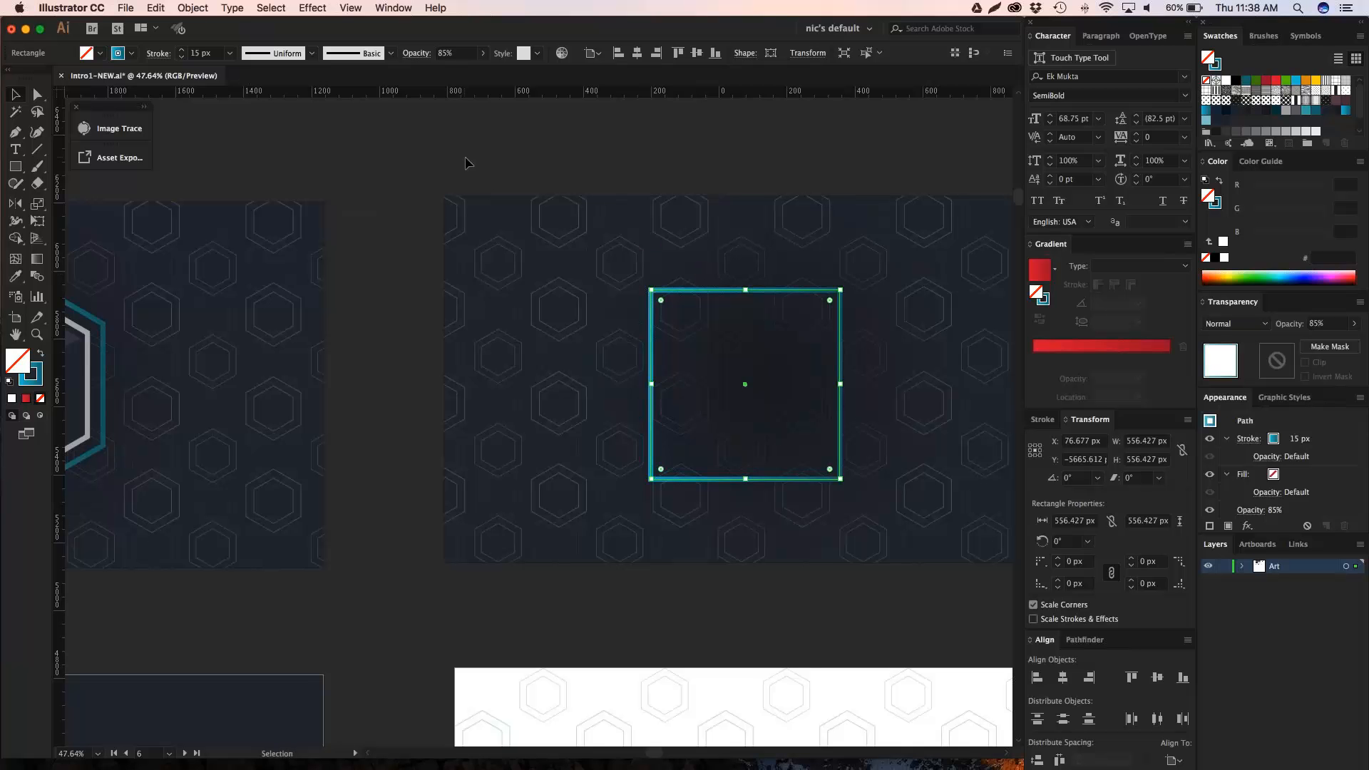
key("a")
key("v")
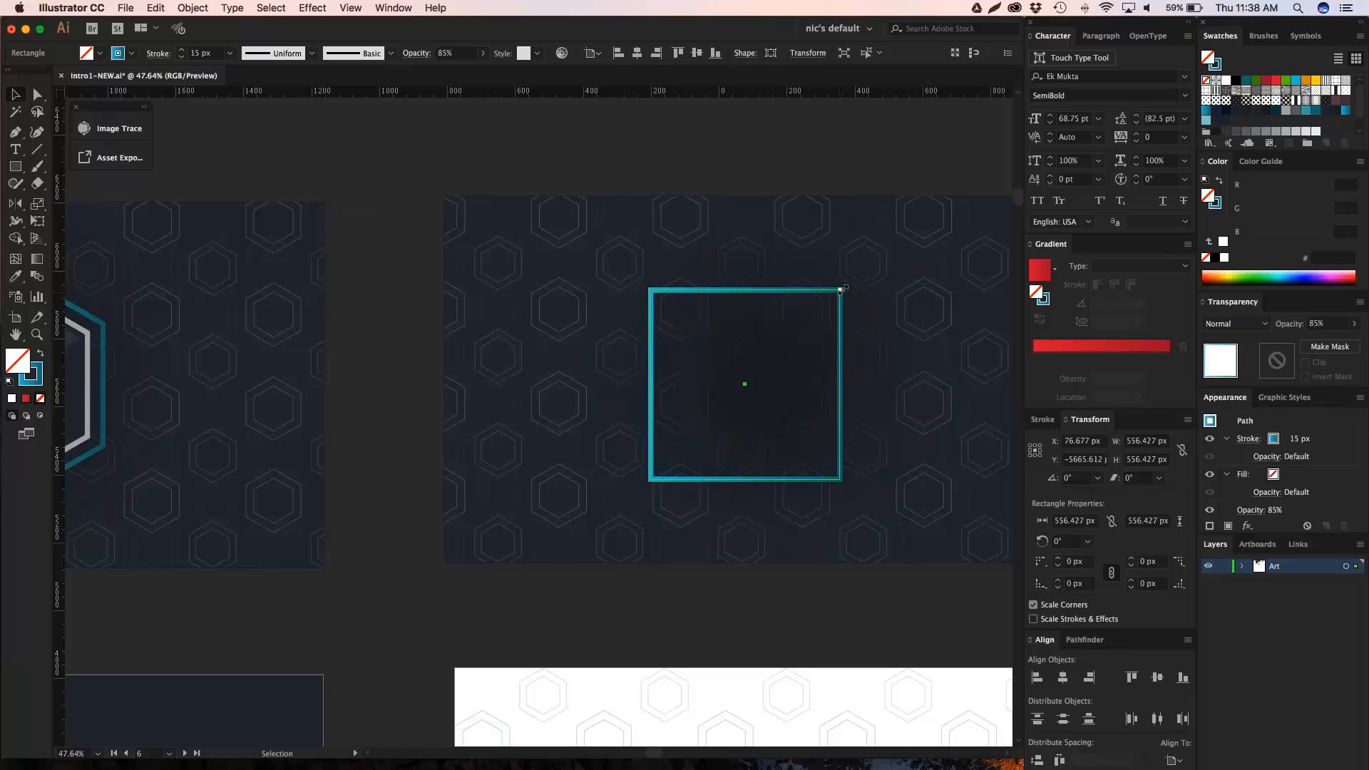
left_click_drag(840, 290, 840, 290)
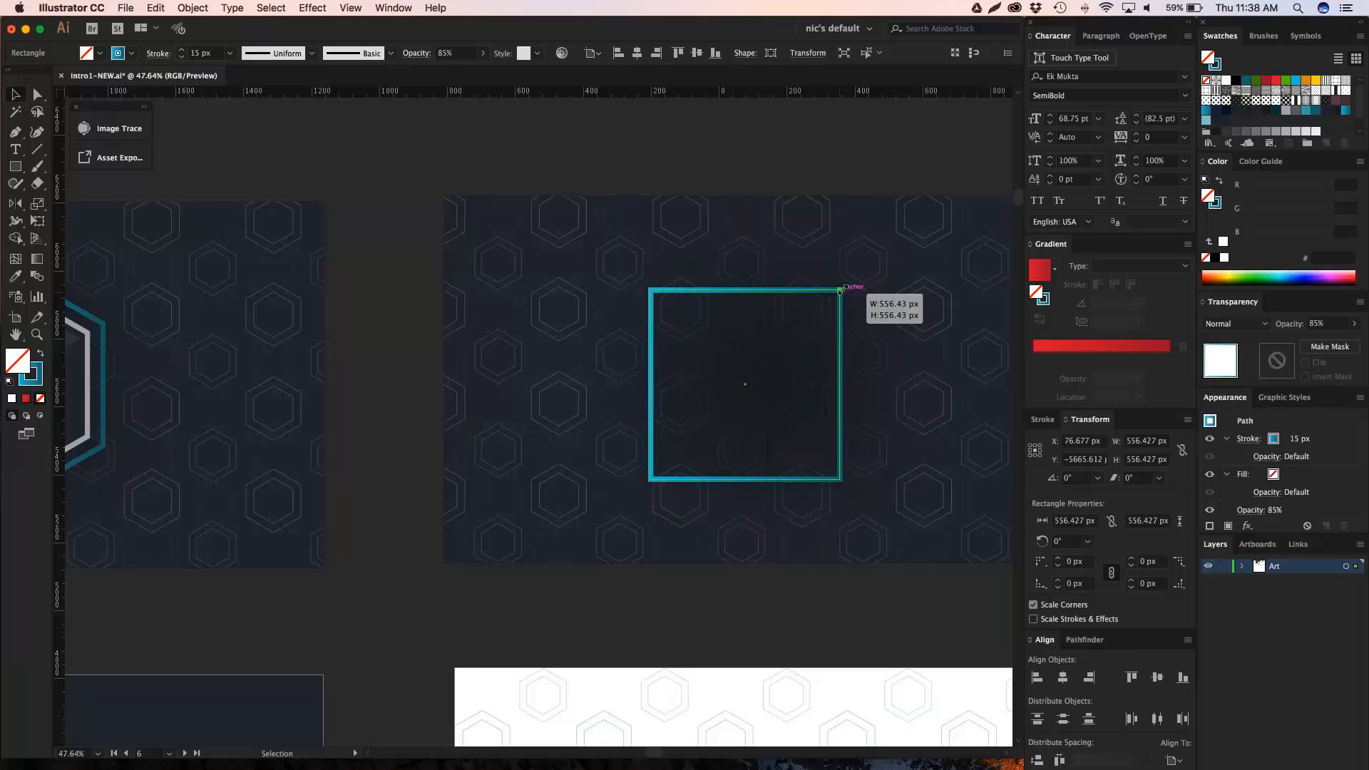
left_click_drag(840, 290, 840, 290)
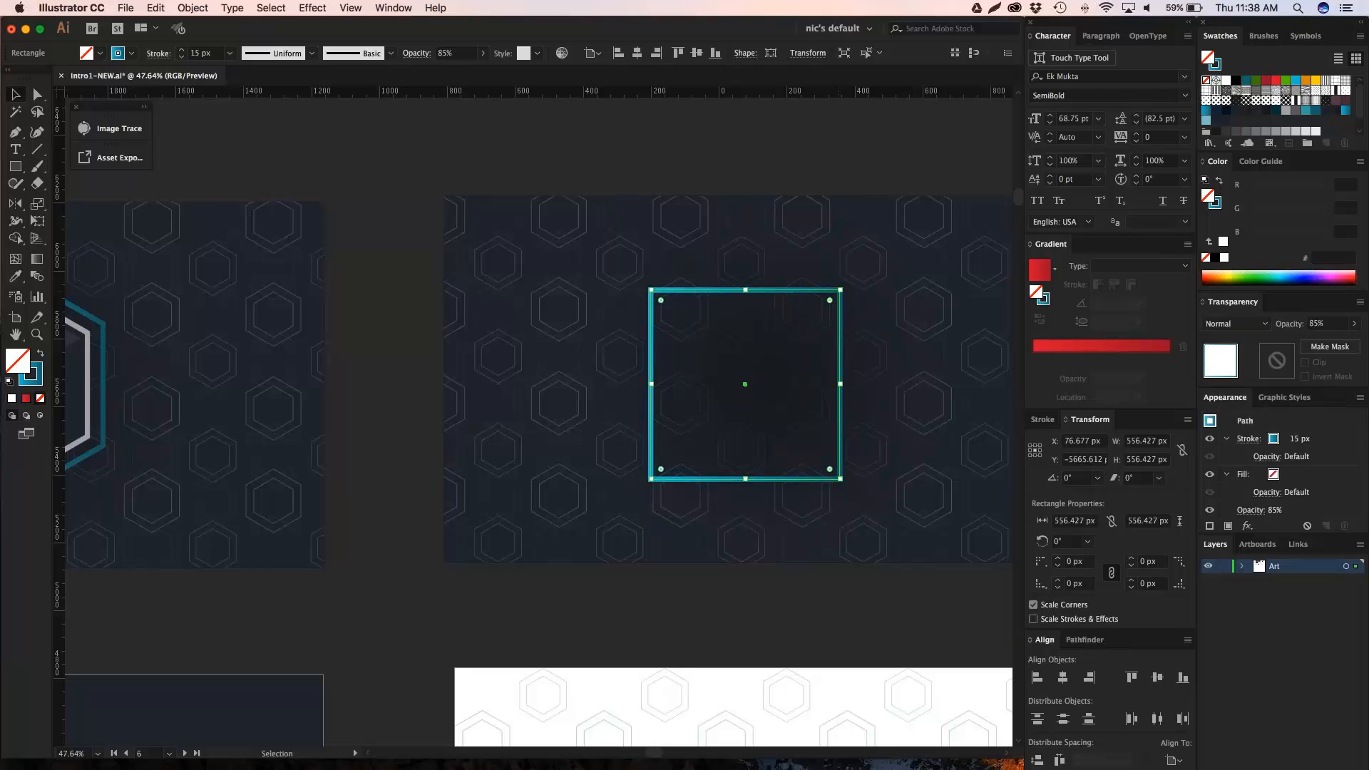
left_click_drag(840, 290, 826, 300)
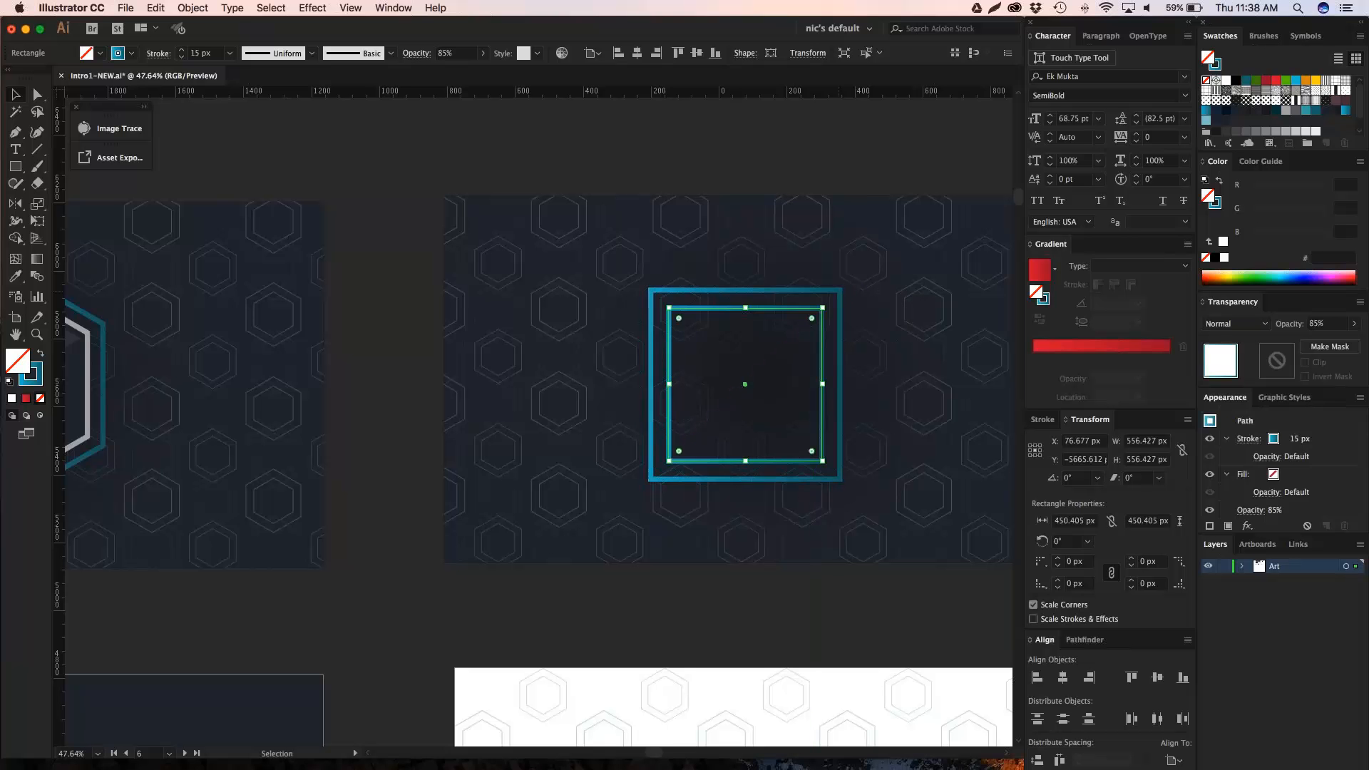
Swap the fill and stroke of the inner square so the teal gradient becomes its fill.
left_click(708, 137)
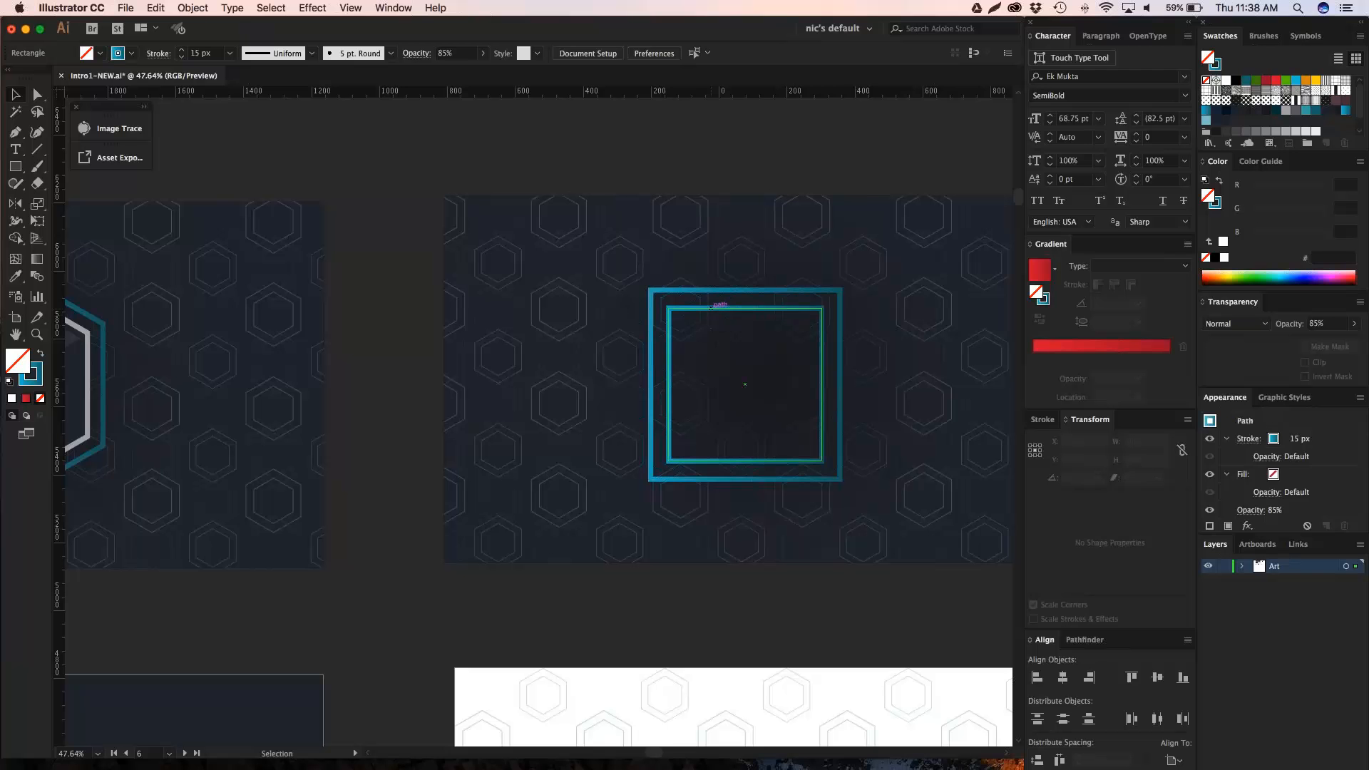
left_click(714, 316)
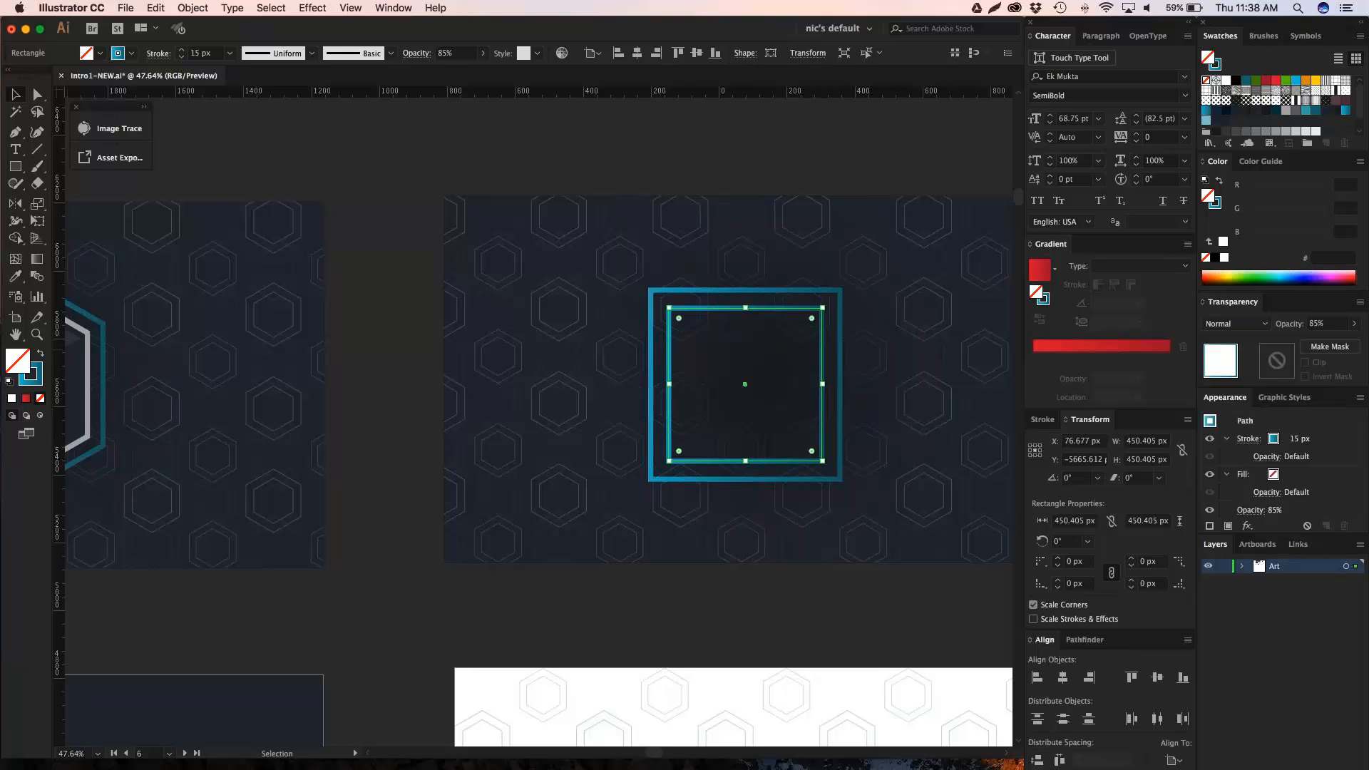
left_click(40, 353)
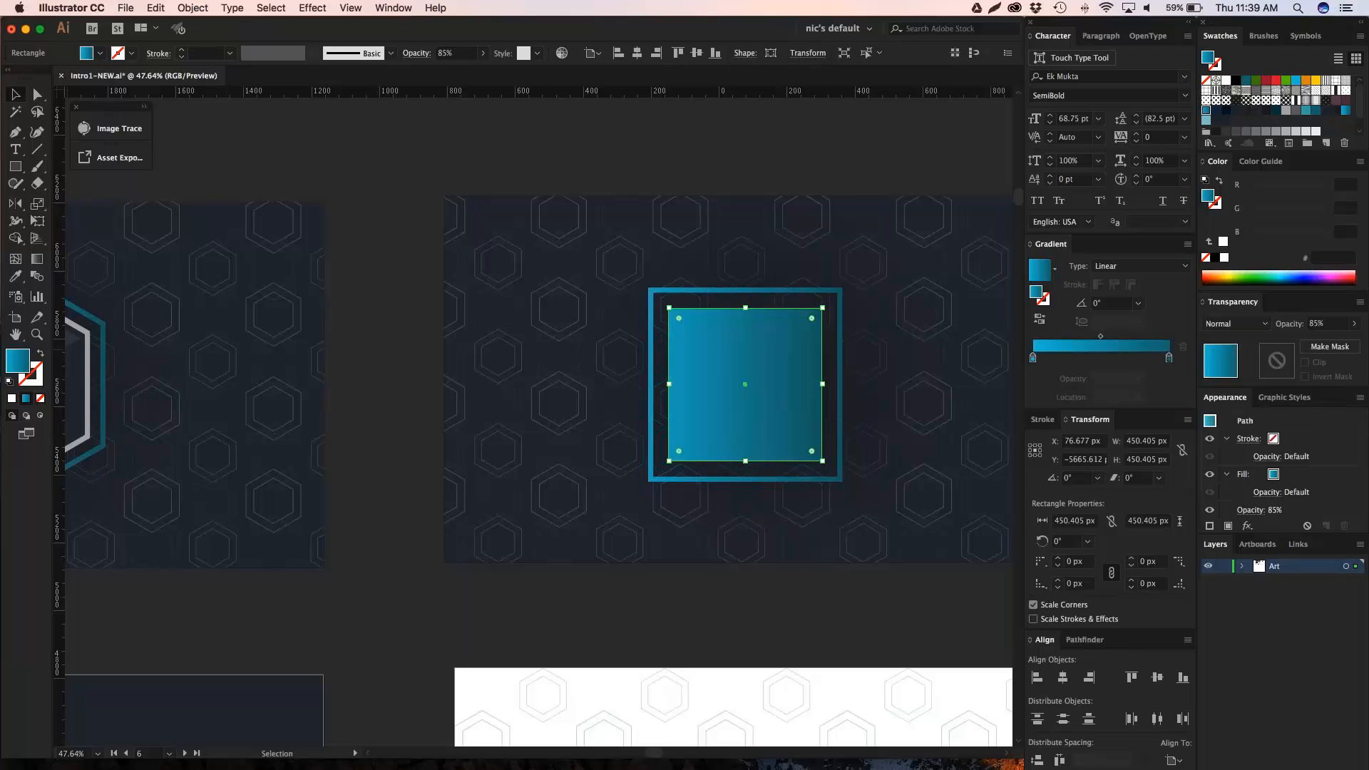
Swap the inner square's fill and stroke back and forth, ending with the teal gradient as the fill.
key("shift+x")
key("shift+x")
key("shift+x")
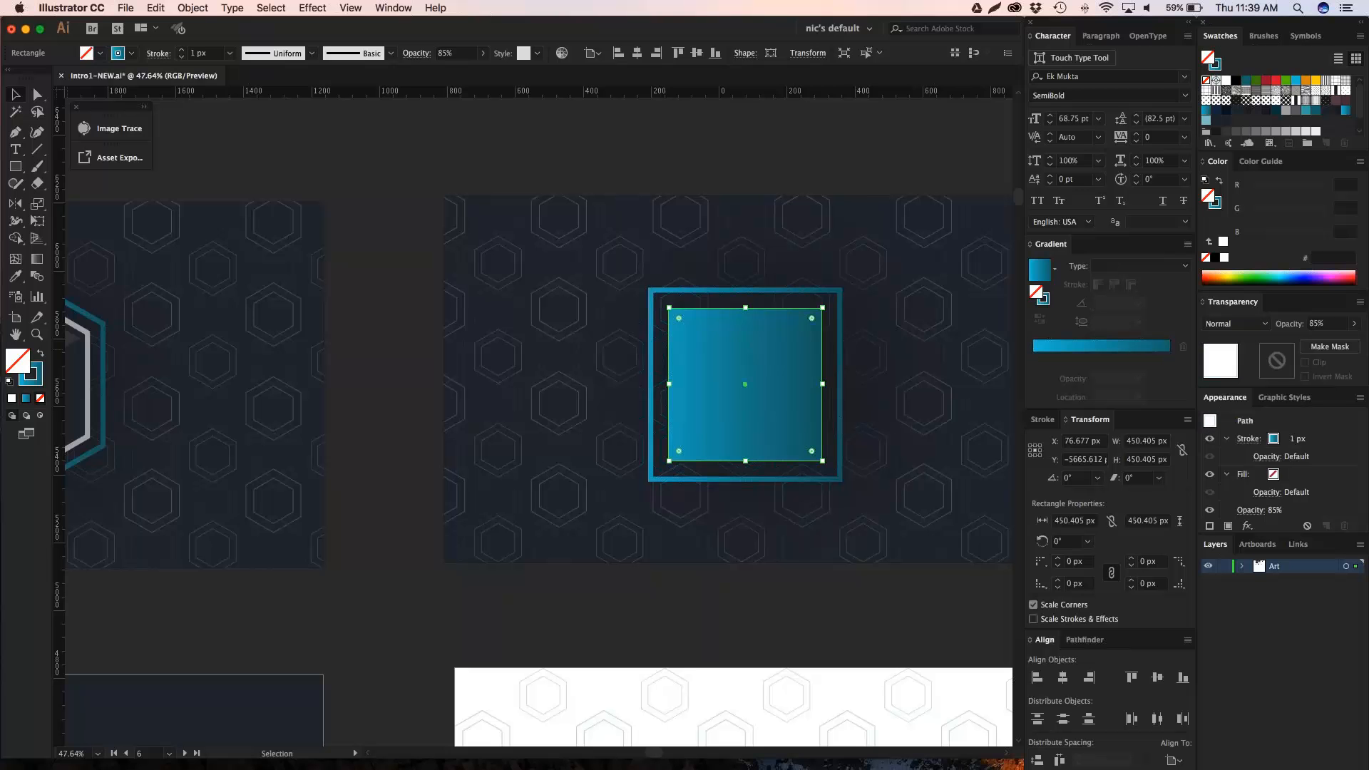
key("shift+x")
key("shift+x")
key("shift+x")
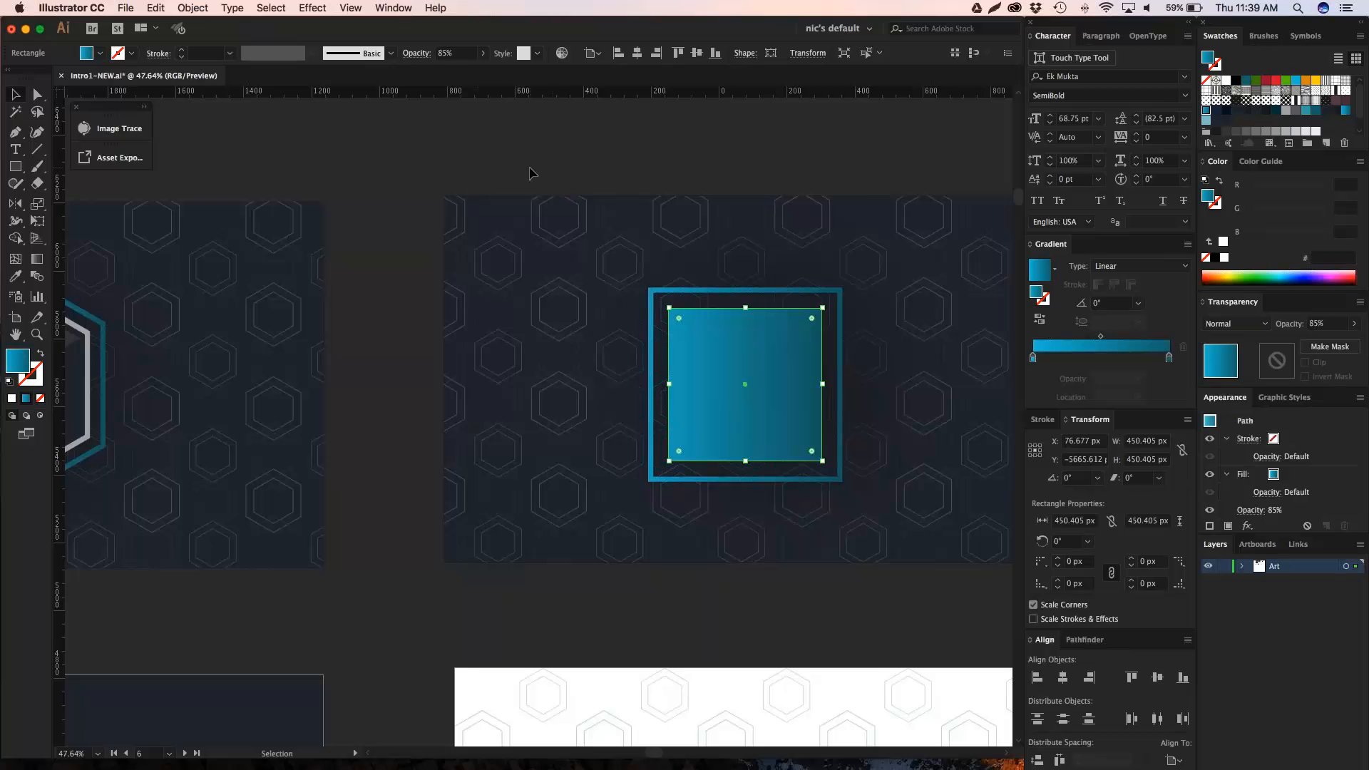
Fill the inner square with the dark 1e2128 swatch and deselect it.
left_click(767, 241)
left_click(709, 396)
scroll(576, 355, "left", 1)
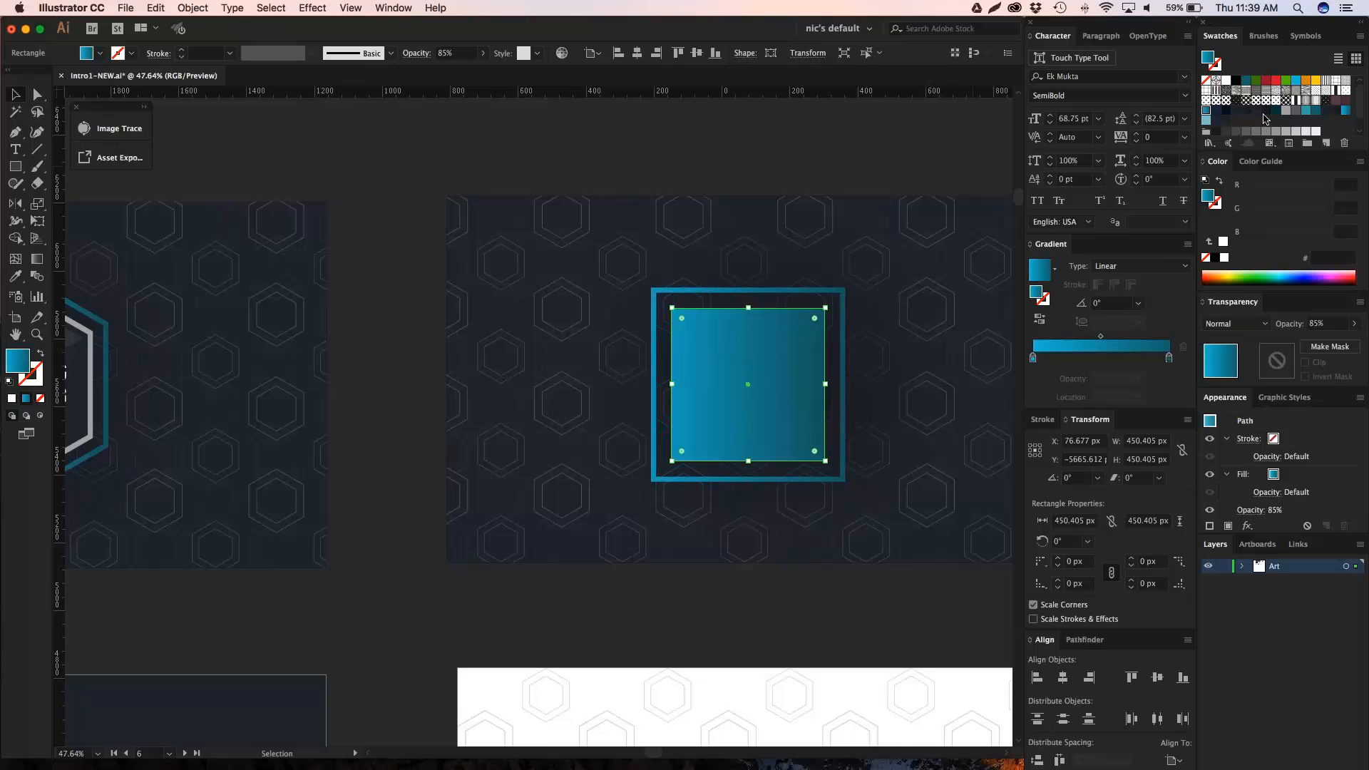
left_click(1267, 111)
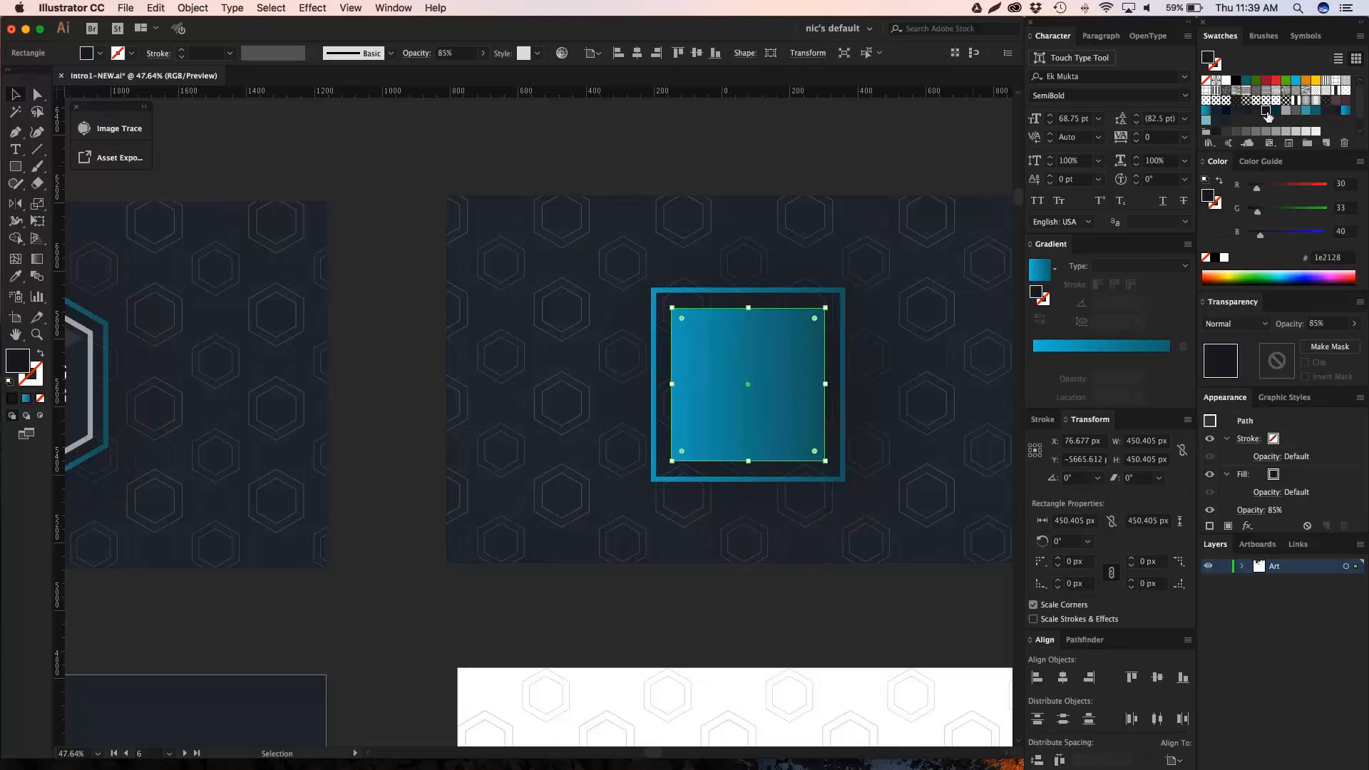
left_click(819, 146)
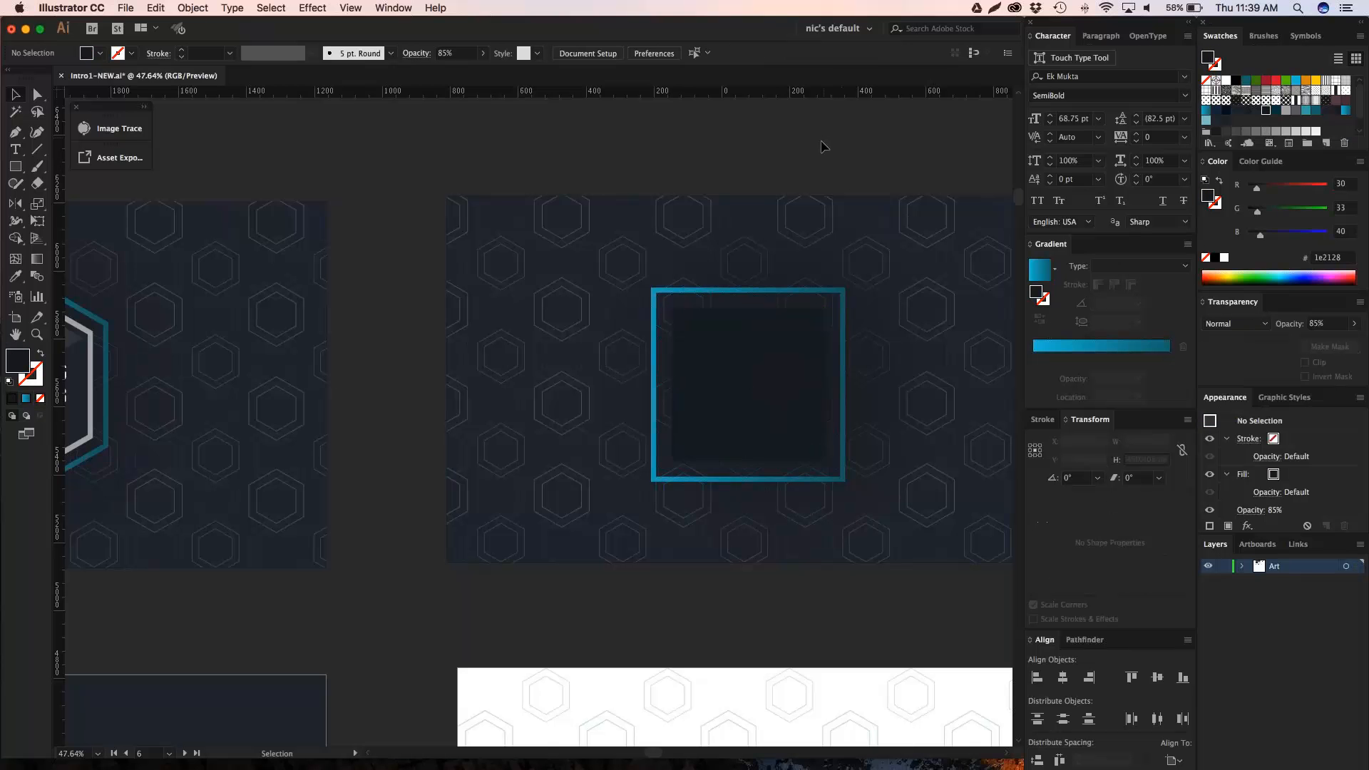
Shift the inner square's fill to a dark blue, RGB 24, 49, 63, and deselect it.
left_click(789, 330)
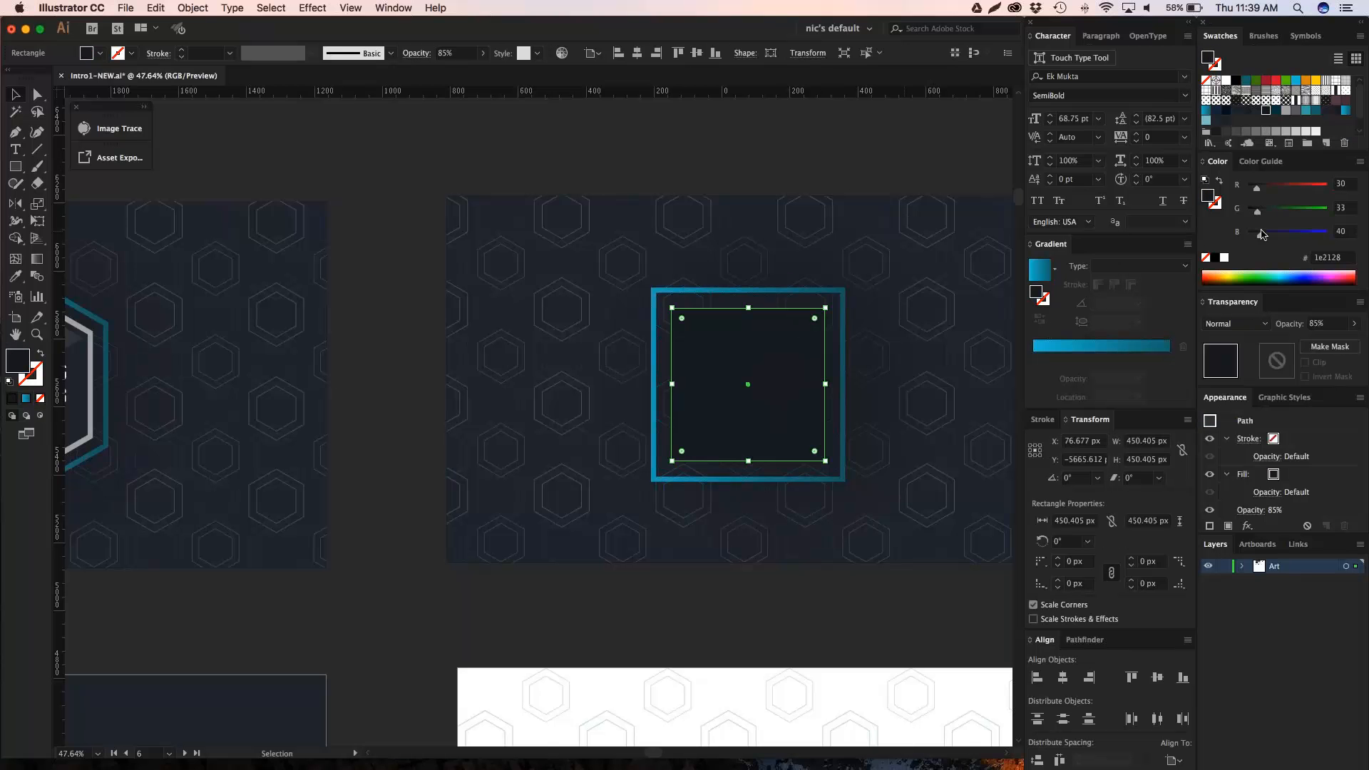
left_click_drag(1261, 235, 1256, 188)
left_click(795, 164)
left_click_drag(815, 143, 878, 140)
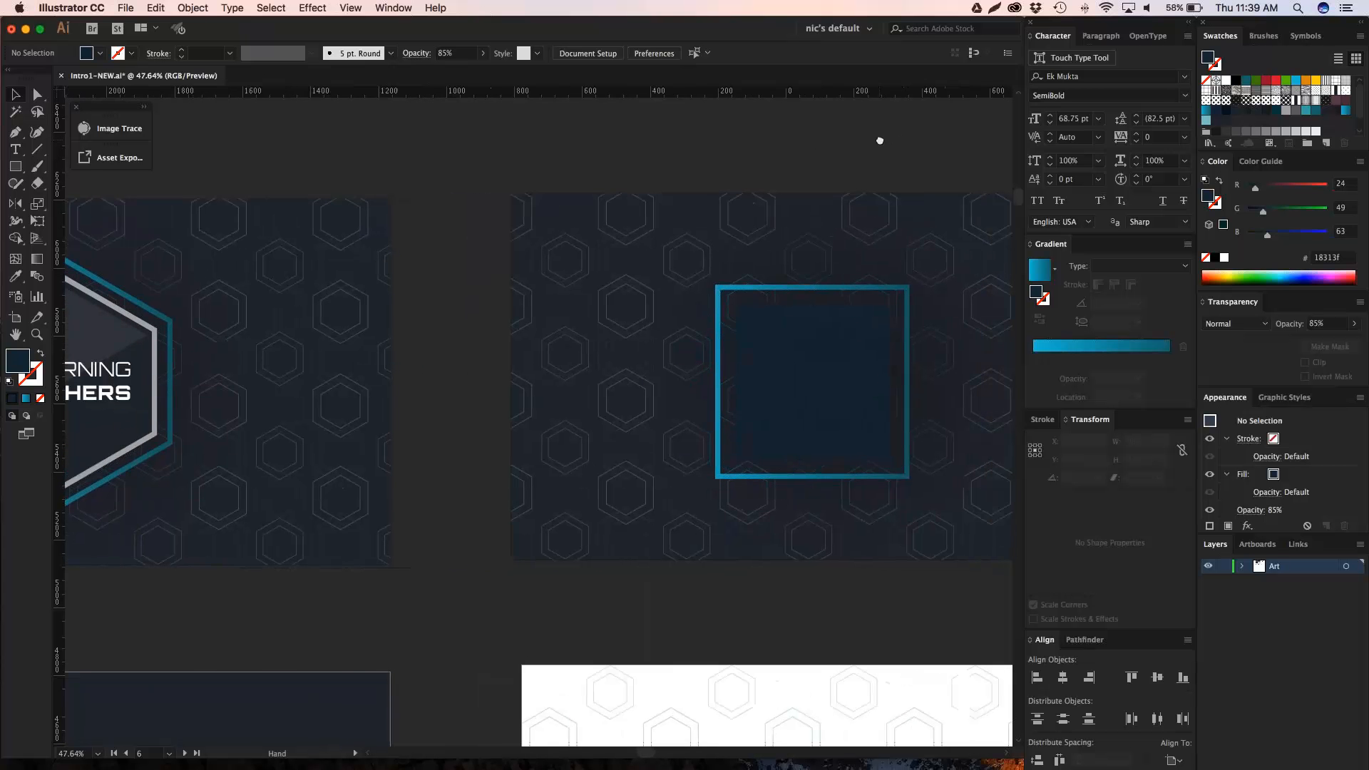
Scale the inner square down proportionally from its center to about 380 px wide.
left_click(815, 382)
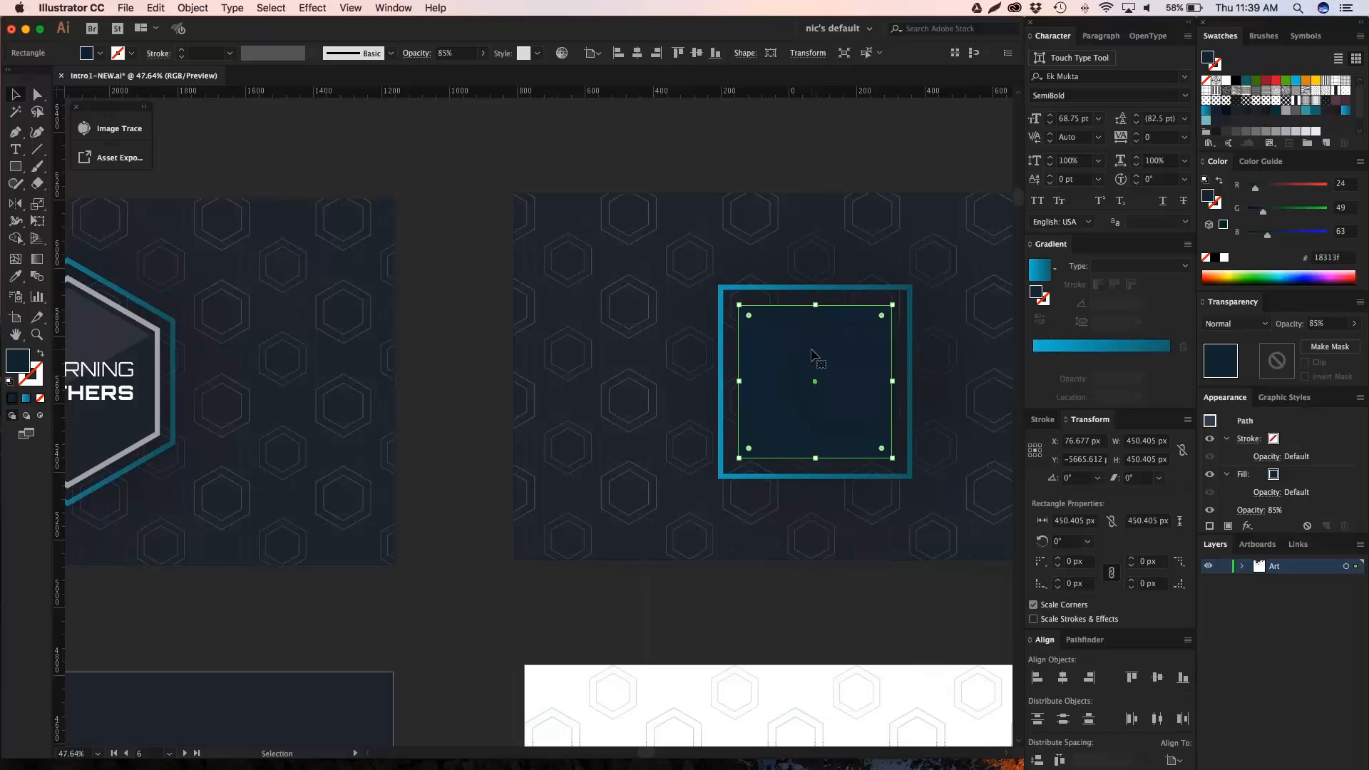
key("a")
key("v")
key("a")
key("v")
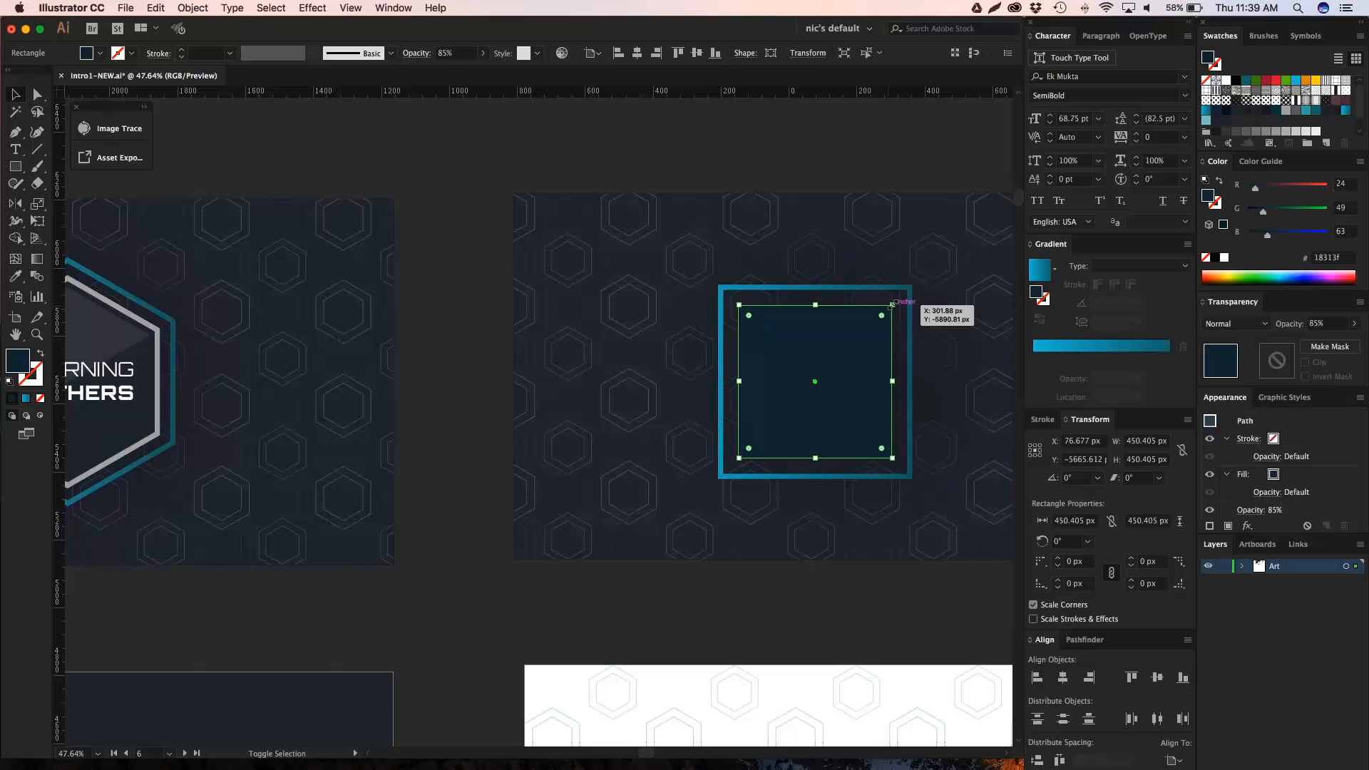
left_click_drag(891, 305, 882, 316)
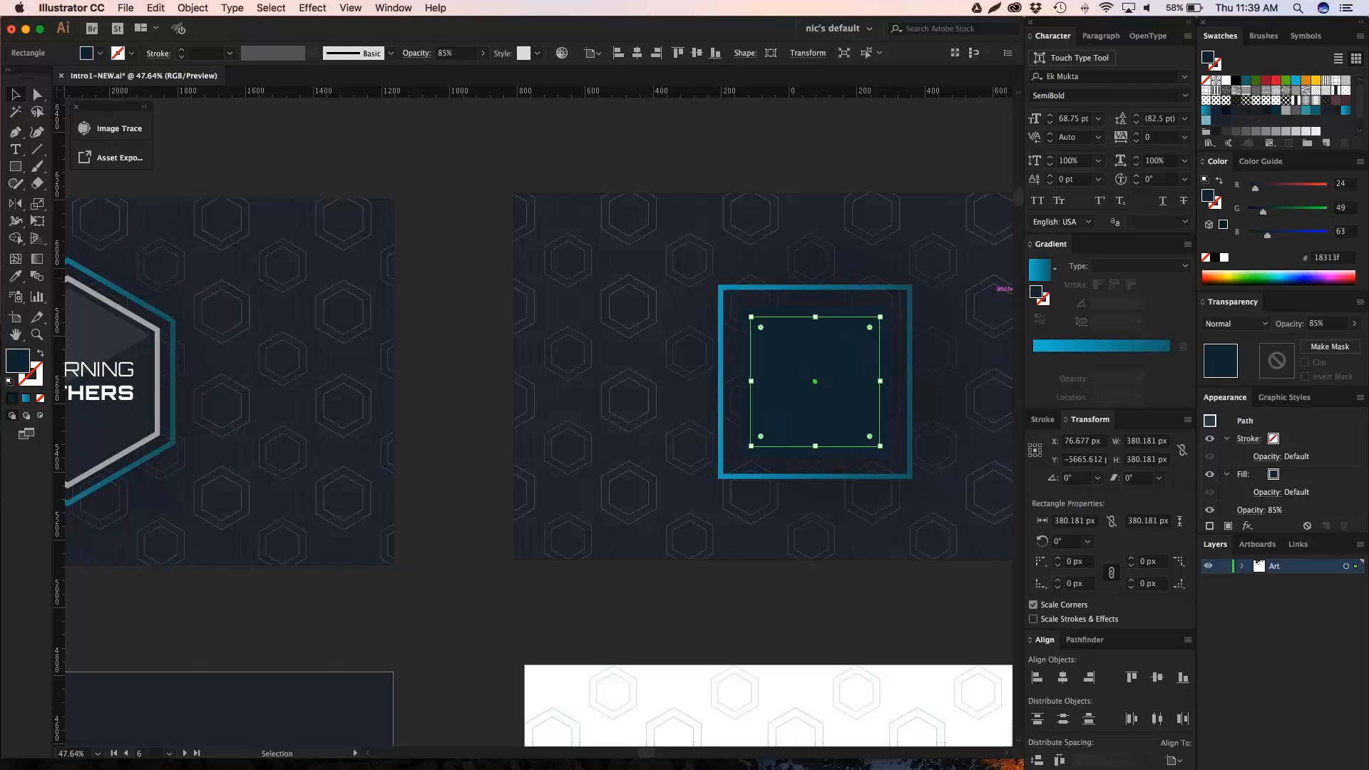
Fill the inner square with the teal gradient swatch and deselect it.
left_click(1207, 110)
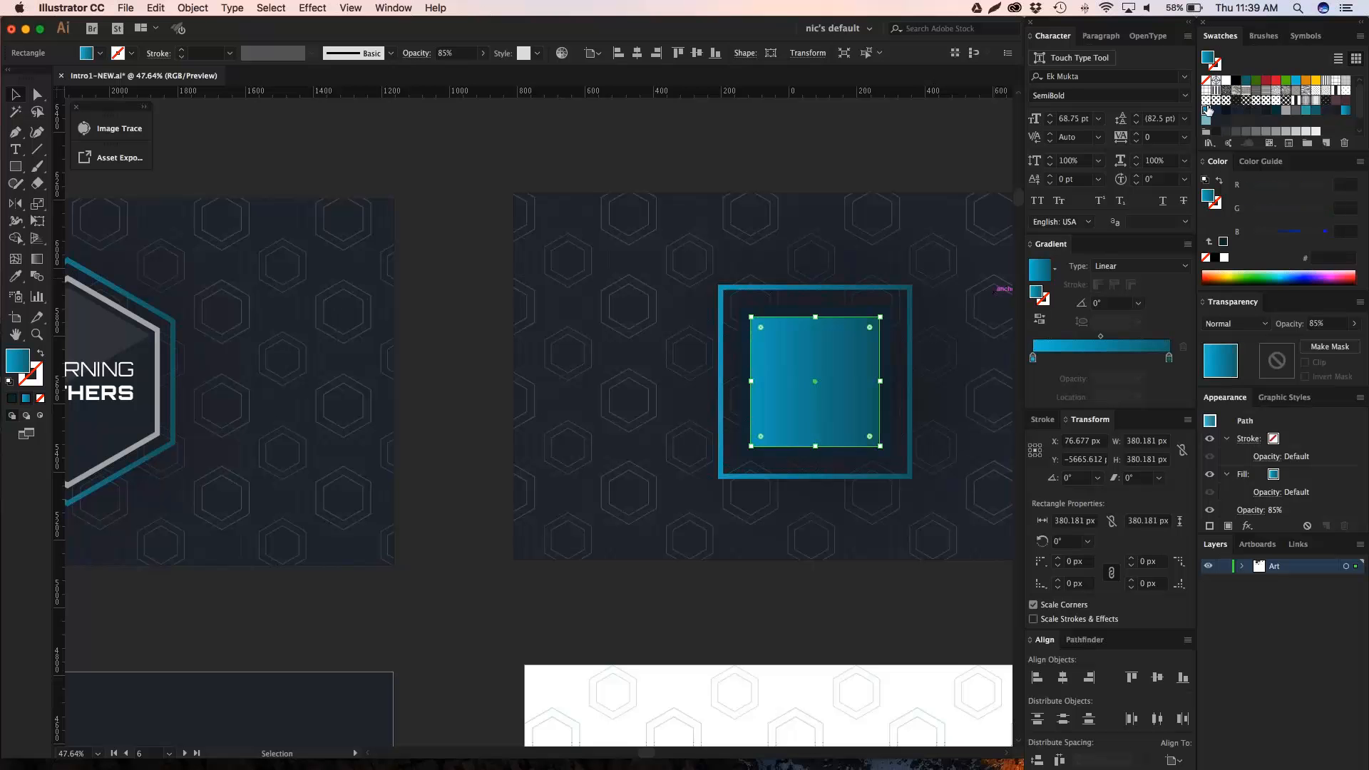
left_click(860, 154)
mouse_move(831, 138)
left_mouse_down()
mouse_move(786, 138)
mouse_move(806, 132)
left_mouse_up()
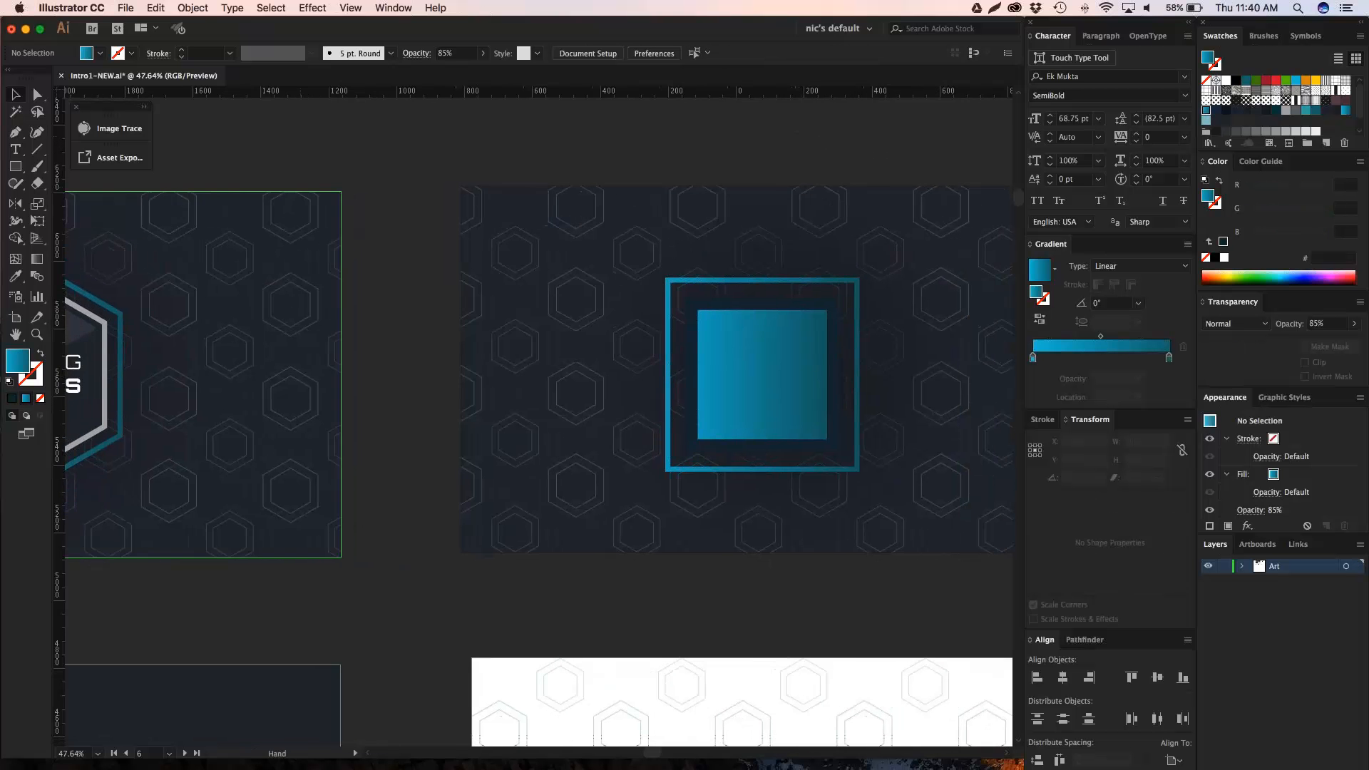
Copy the ELEARNING BROTHERS text from the hexagon badge onto the teal square.
left_click_drag(335, 180, 407, 167)
left_click(125, 367)
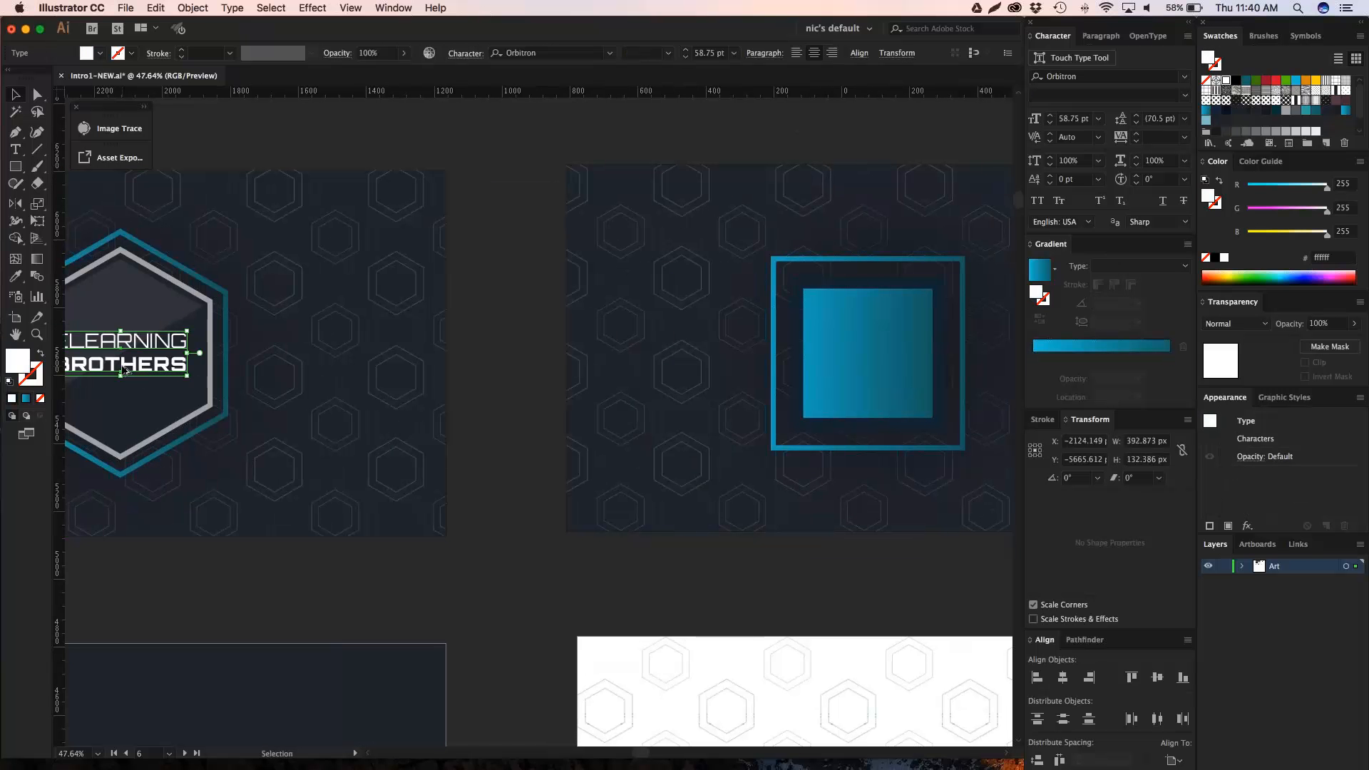
left_click_drag(125, 368, 884, 359)
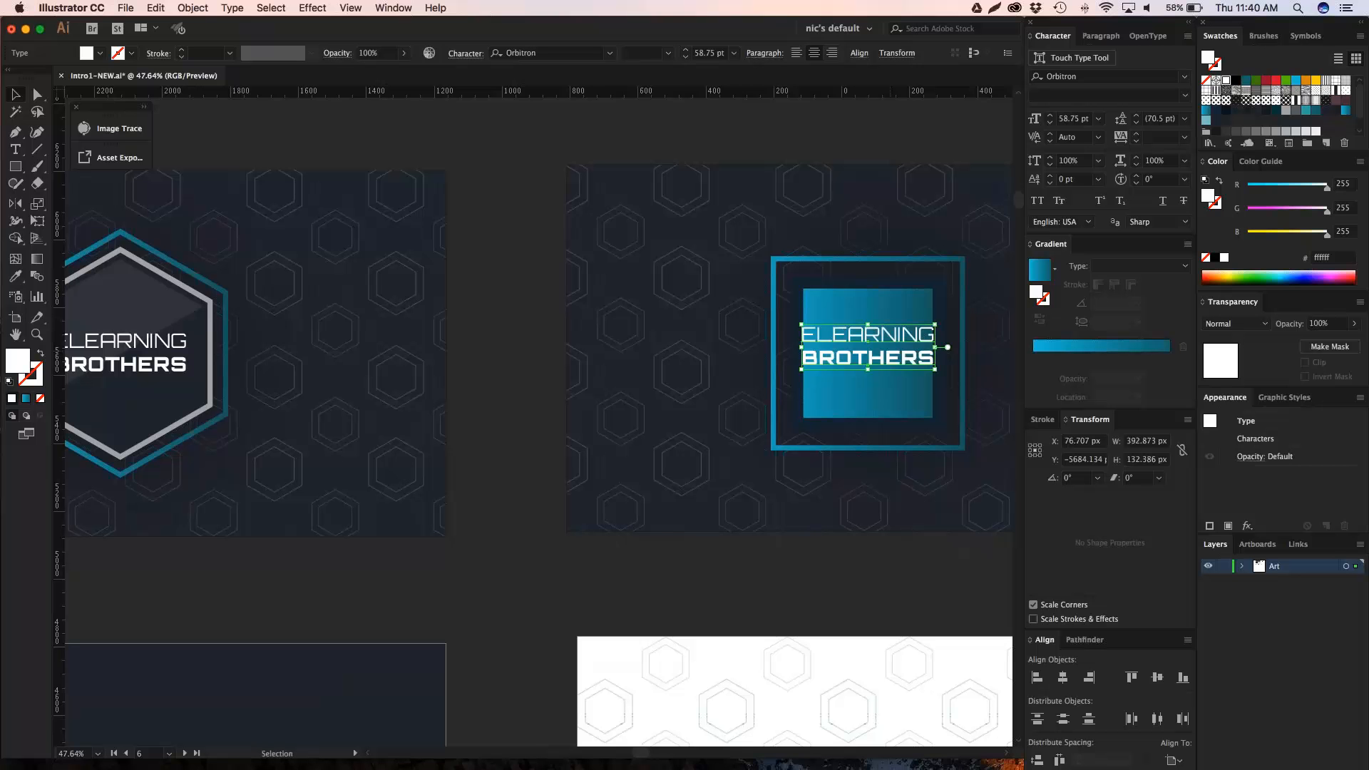
Scale the copied ELEARNING BROTHERS text down from its center to fit within the teal square and deselect it.
key("space")
left_click_drag(810, 174, 644, 174)
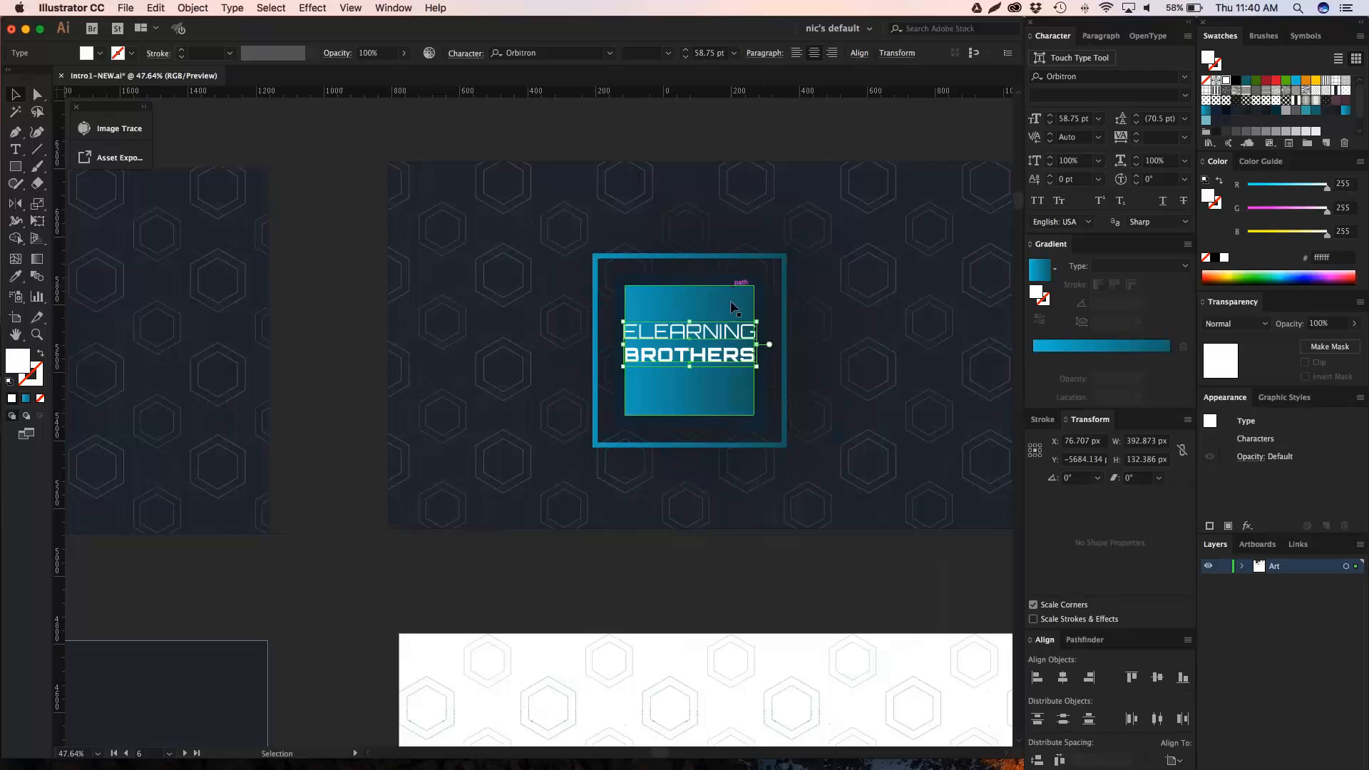
left_click_drag(755, 322, 753, 338)
left_click(746, 135)
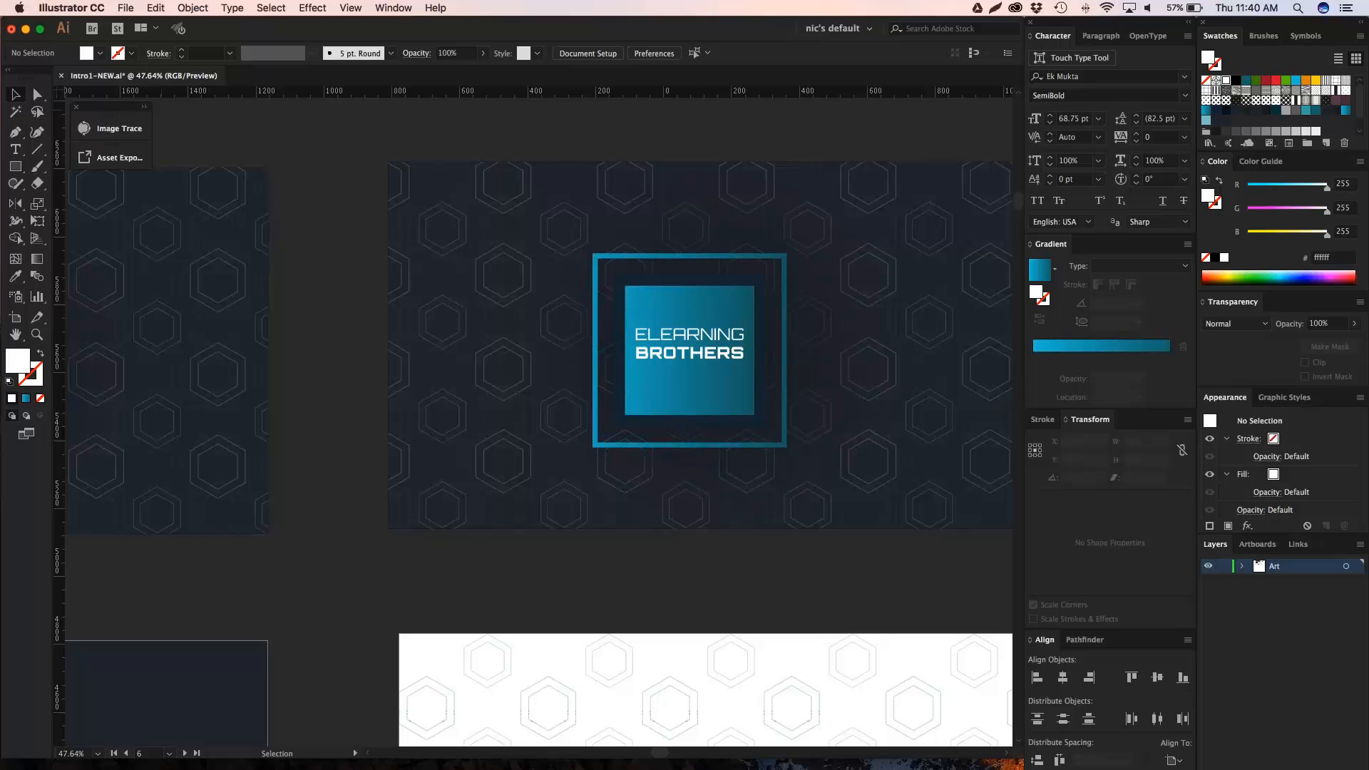
Switch to Finder and go back up from Intros to the 9214436-direct-Tech-Camtasia-Theme folder.
key("a")
key("super+Tab")
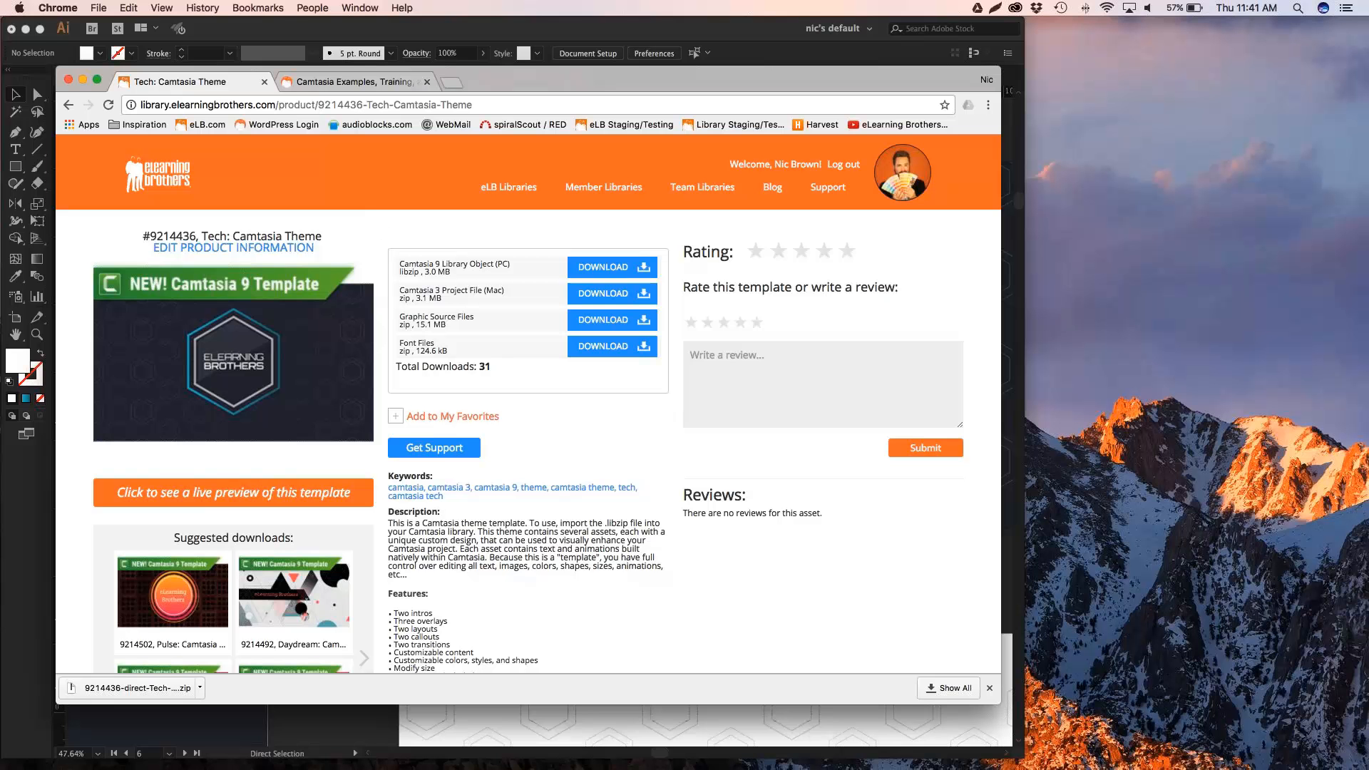
key("super+Tab")
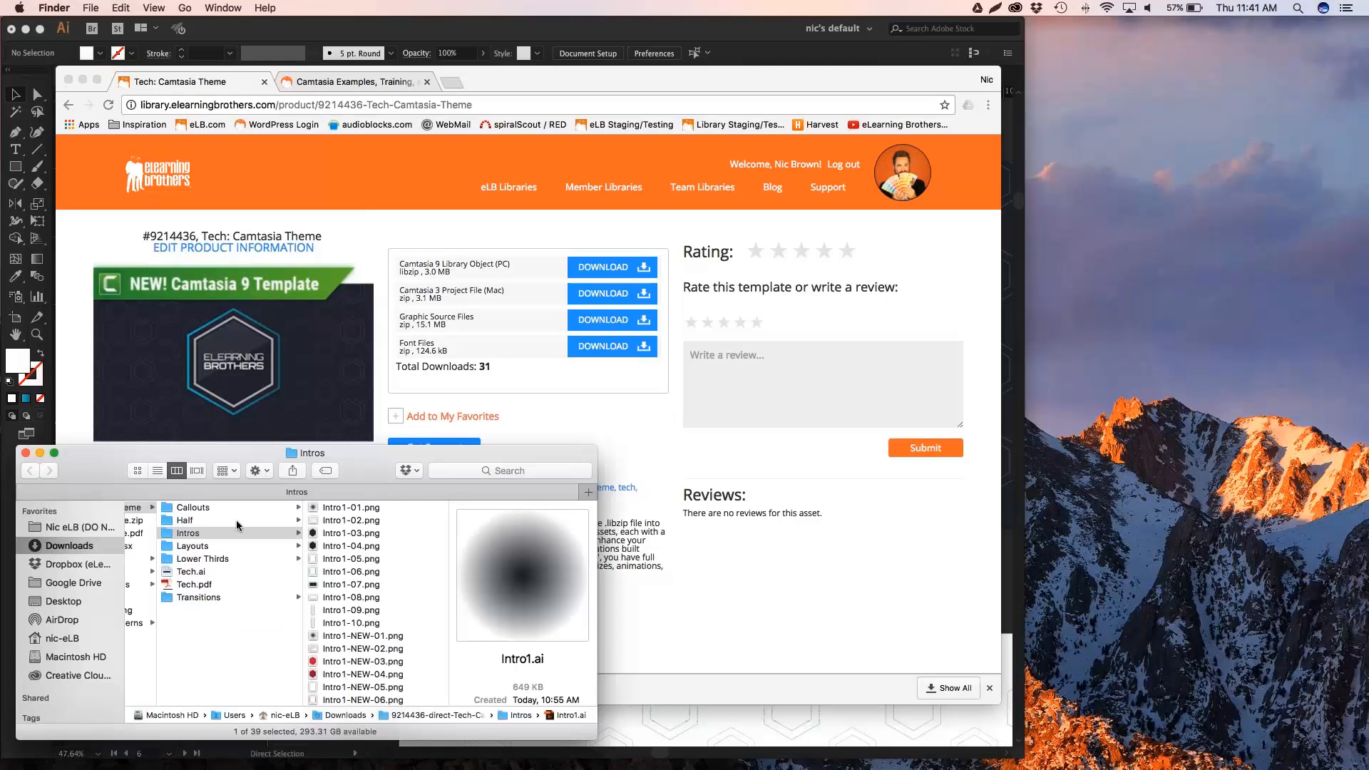
scroll(237, 520, "left", 1)
key("super+Tab")
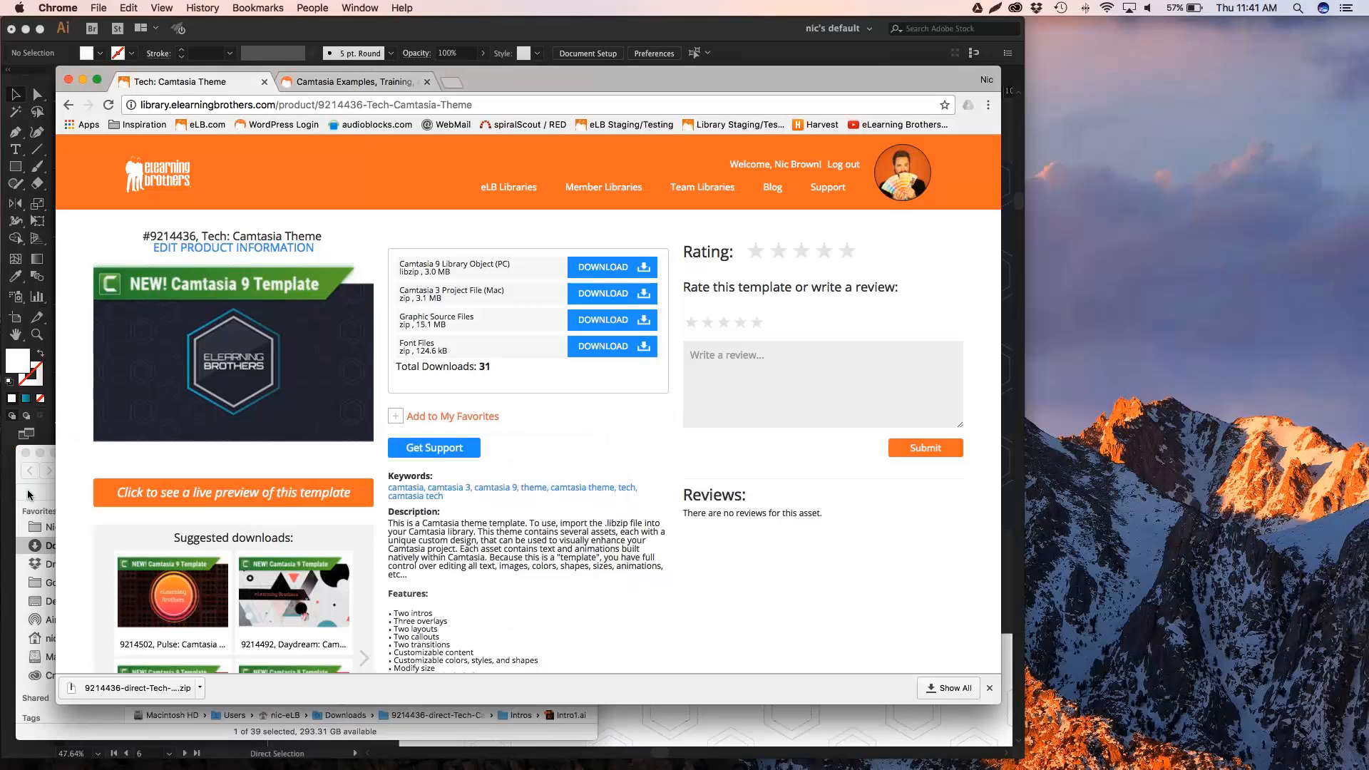
key("super+Tab")
scroll(242, 551, "left", 3)
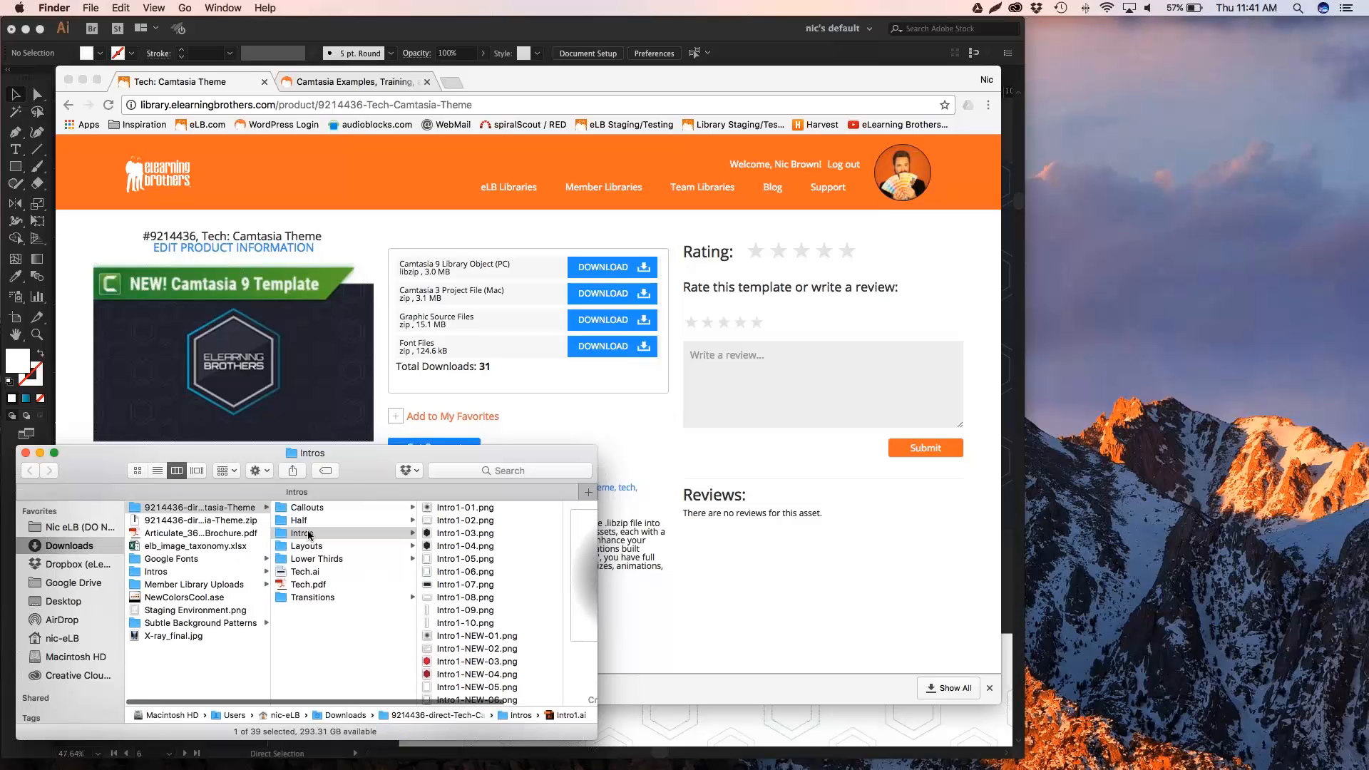
key("Left")
key("Left")
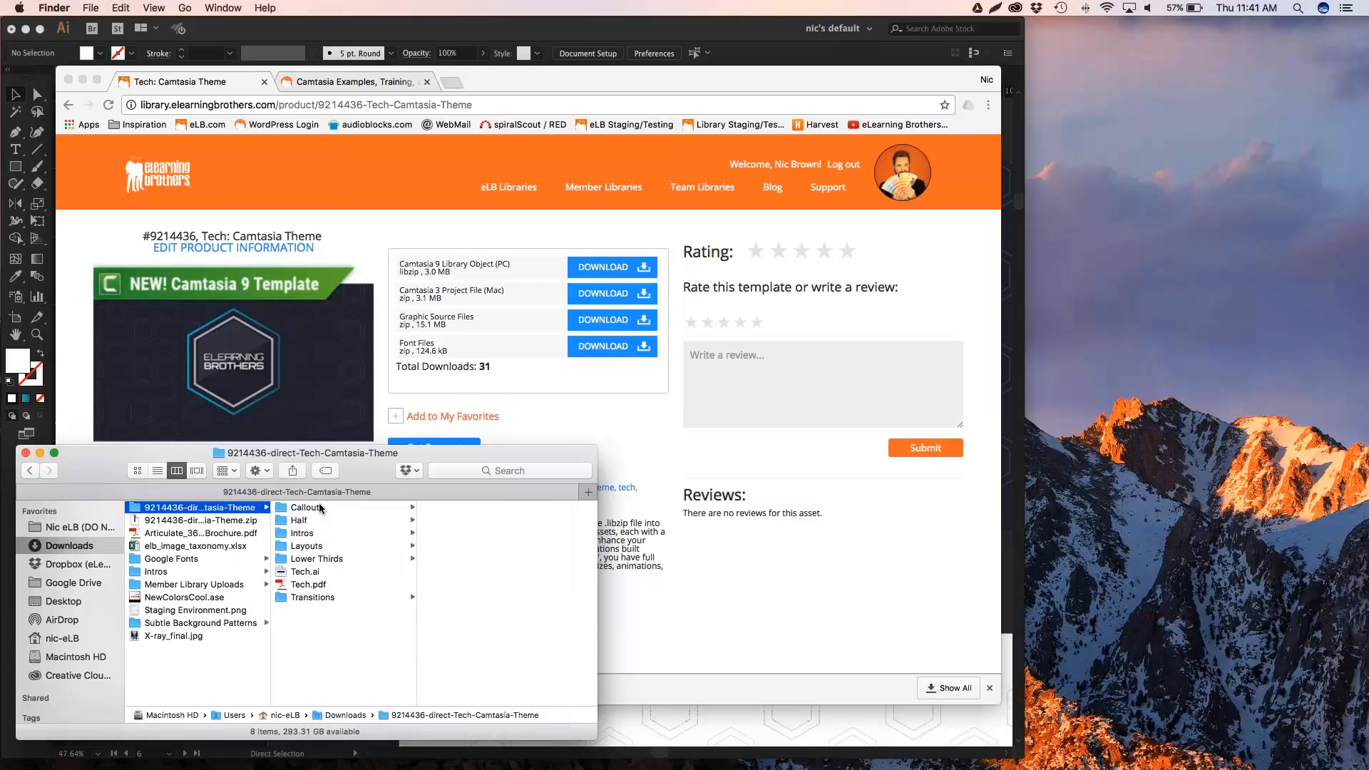
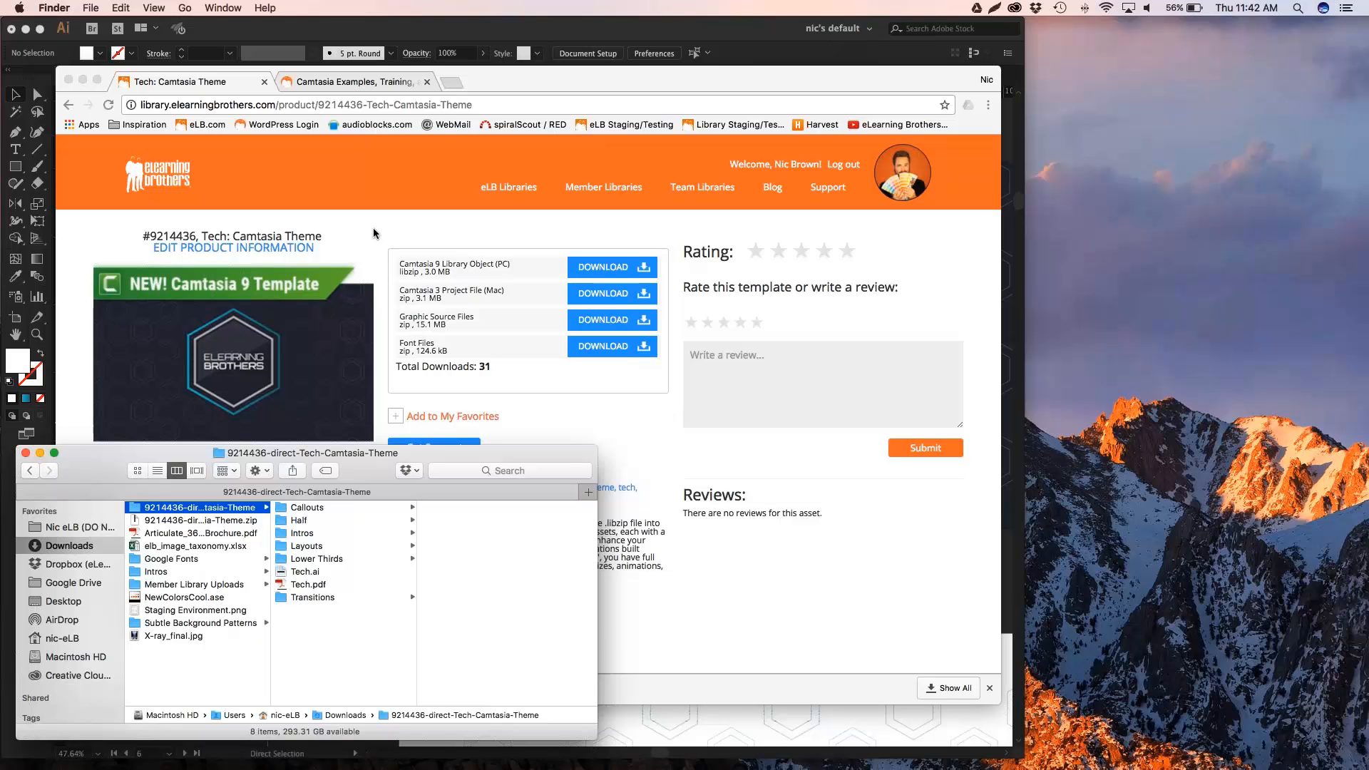
Highlight the Tech: Camtasia Theme title on the product page in Chrome and return to the Finder window.
left_click_drag(373, 228, 140, 235)
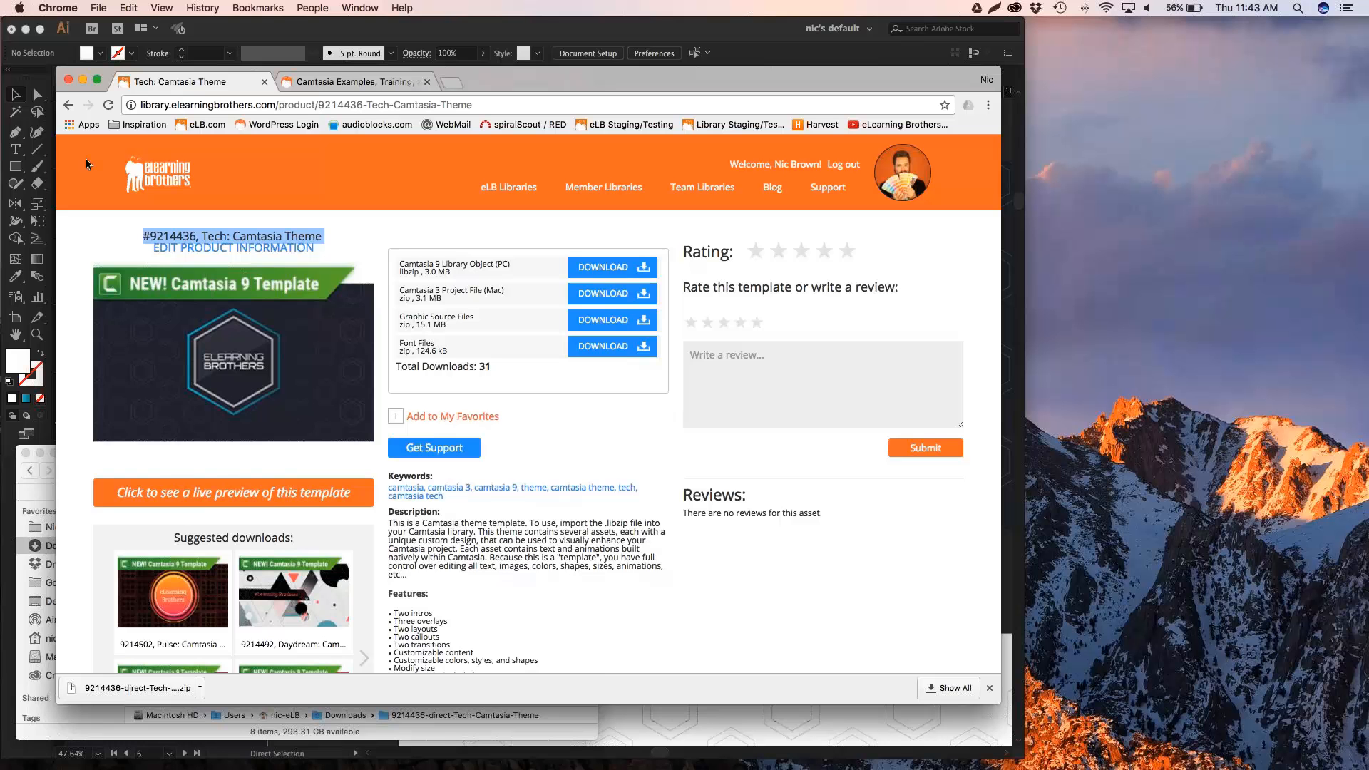
left_click(32, 492)
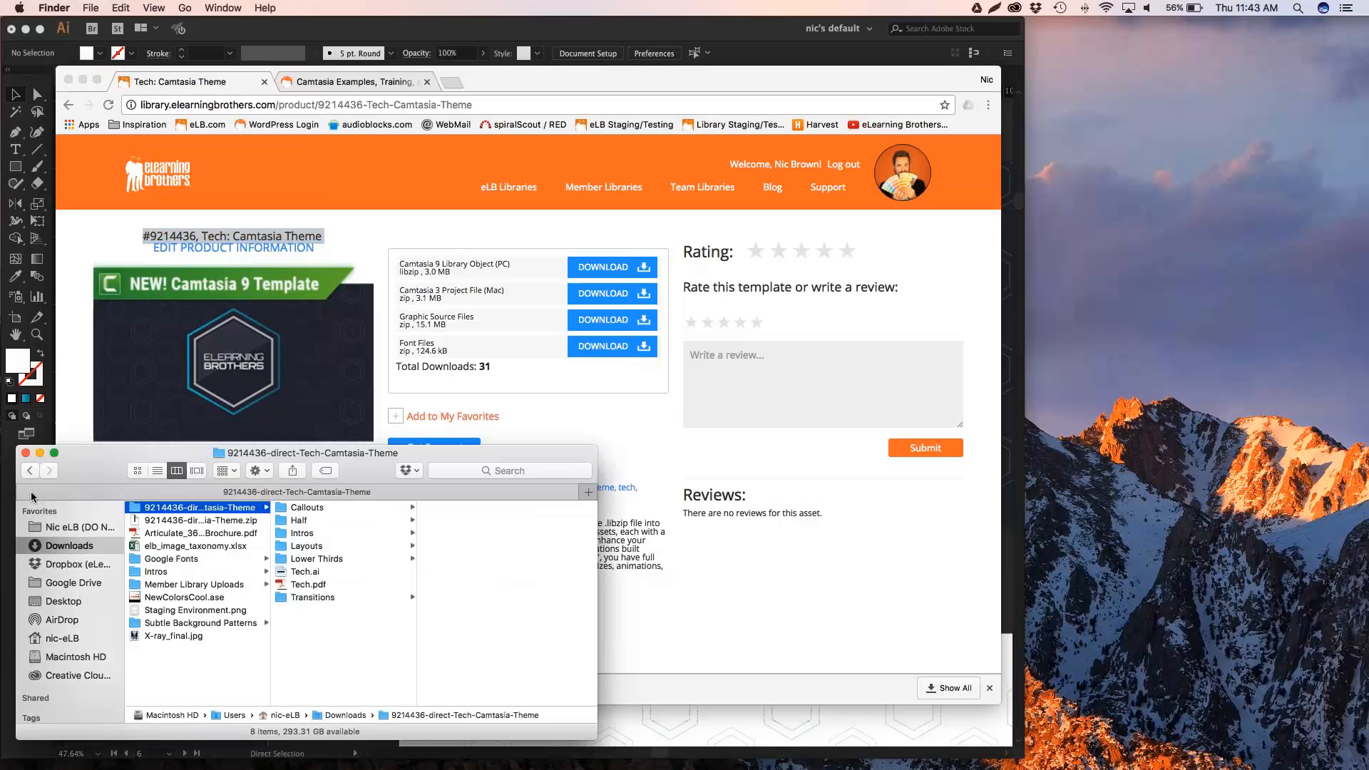
Preview Tech.pdf and look through its intro, lower third, layout and callout pages.
left_click(306, 586)
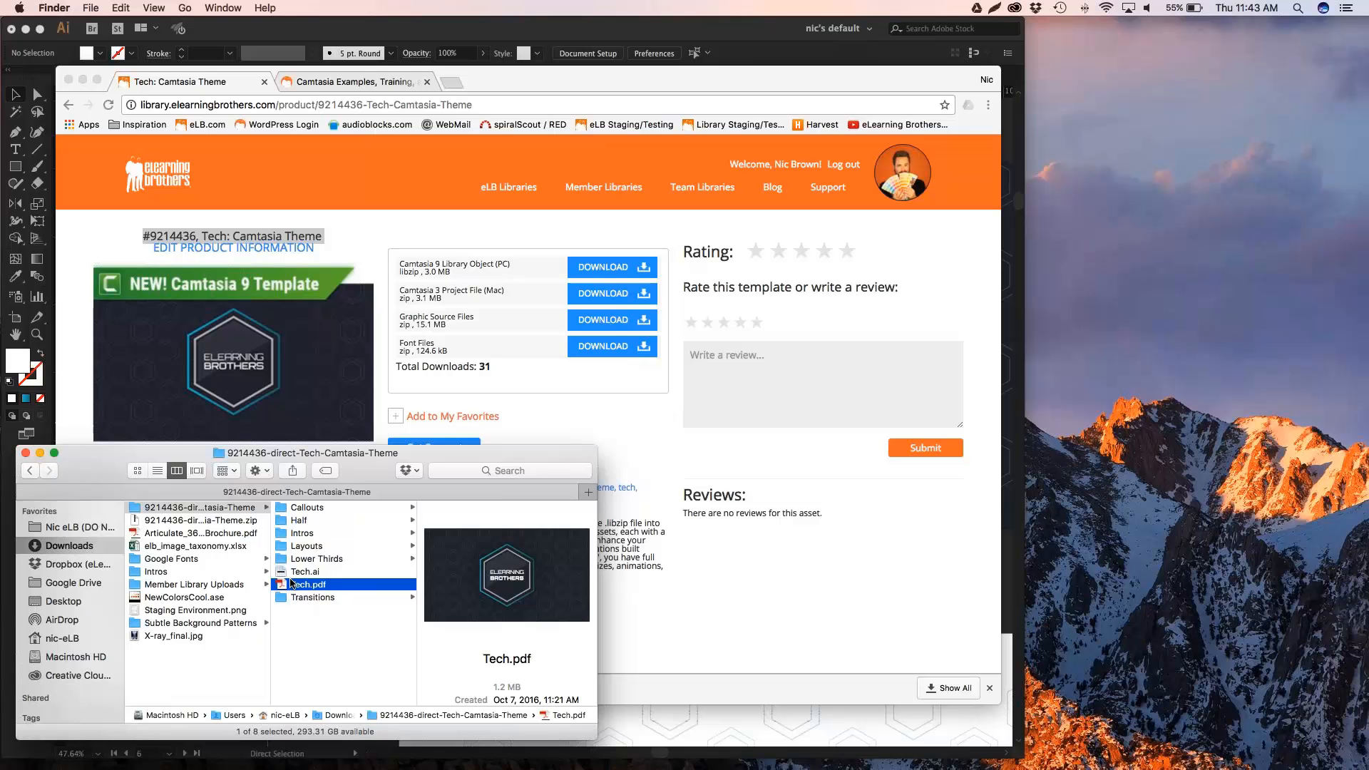
key("space")
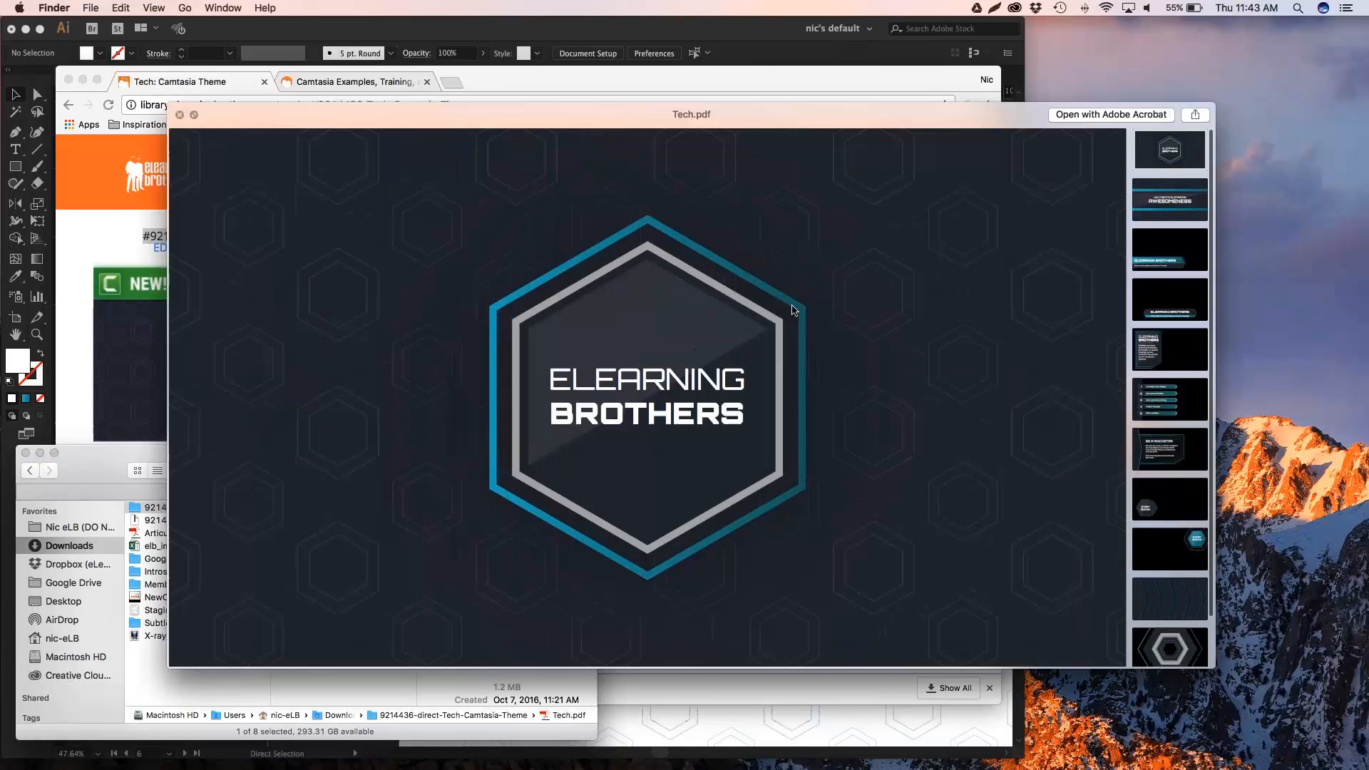
scroll(743, 305, "down", 10)
scroll(743, 305, "down", 5)
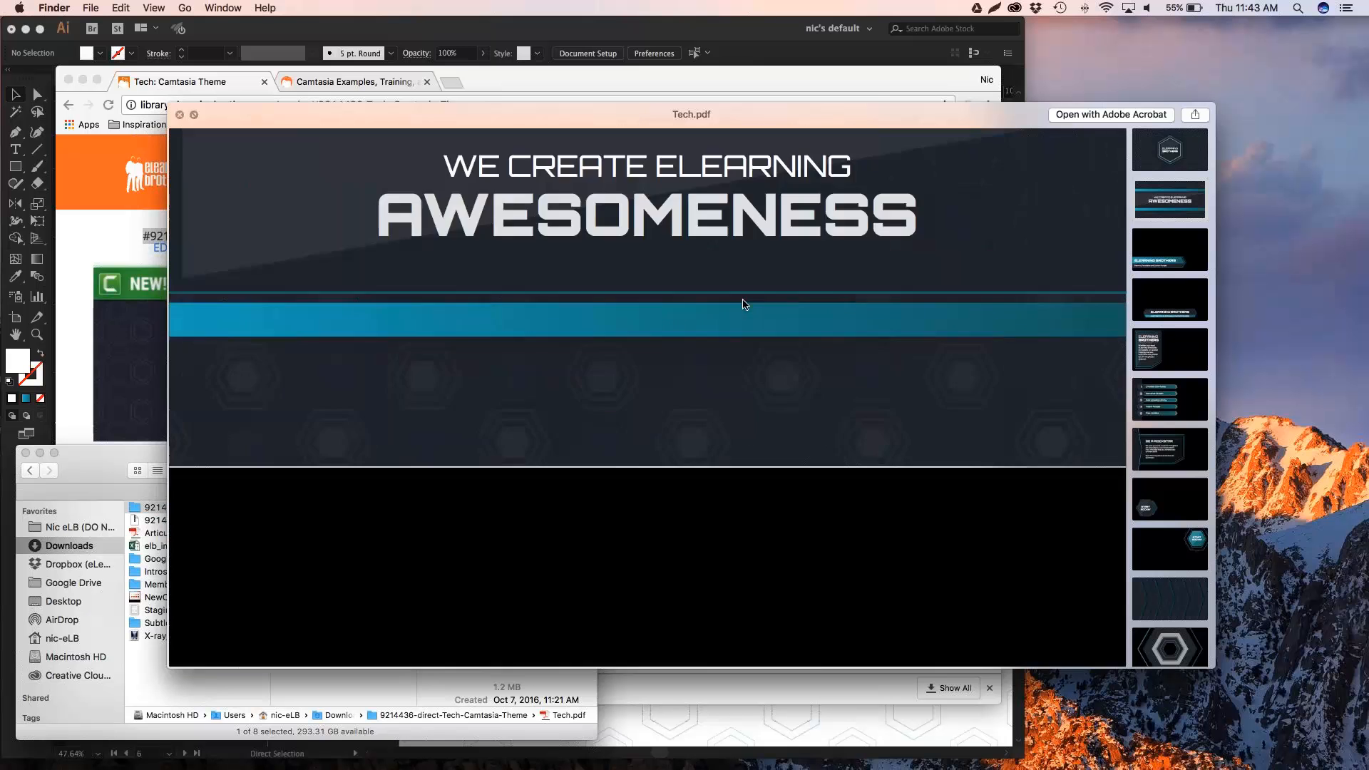
scroll(743, 304, "up", 2)
scroll(743, 305, "up", 10)
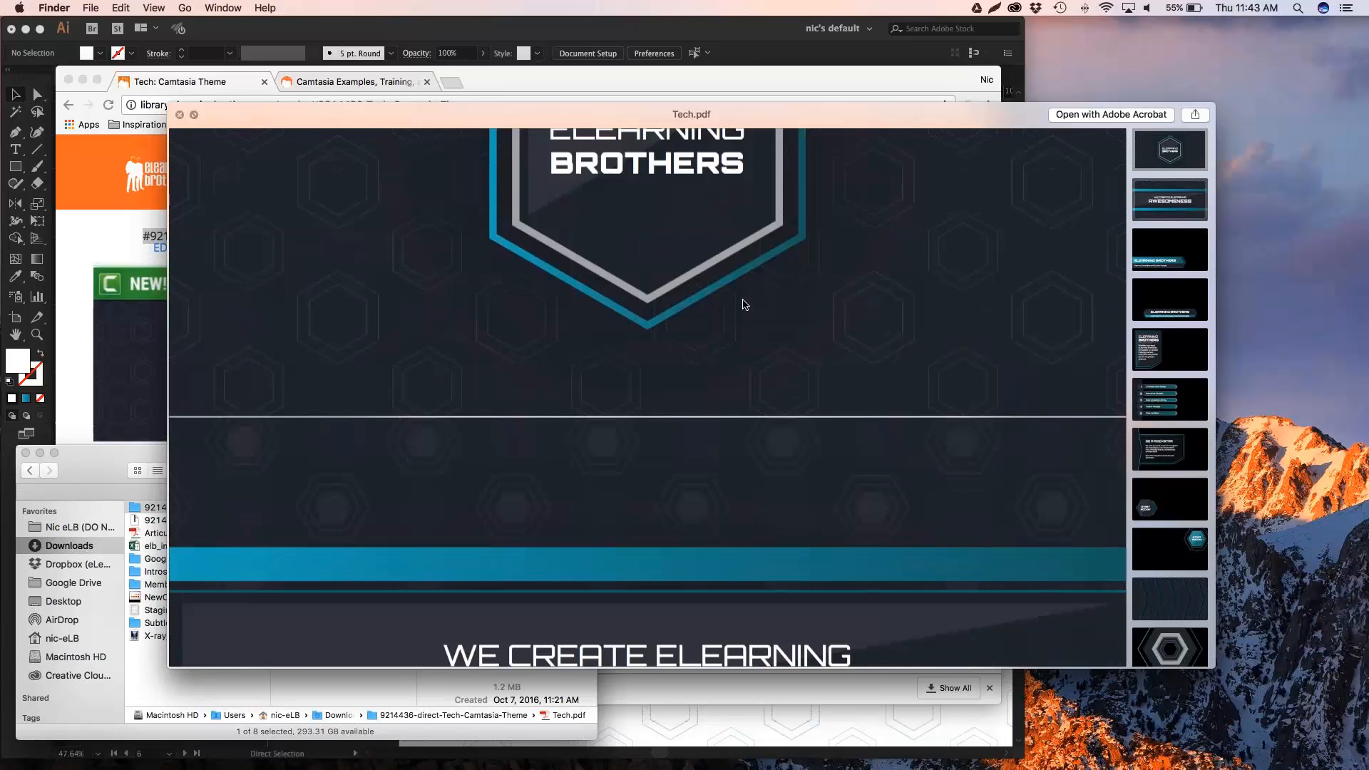
scroll(706, 378, "down", 8)
scroll(706, 378, "down", 10)
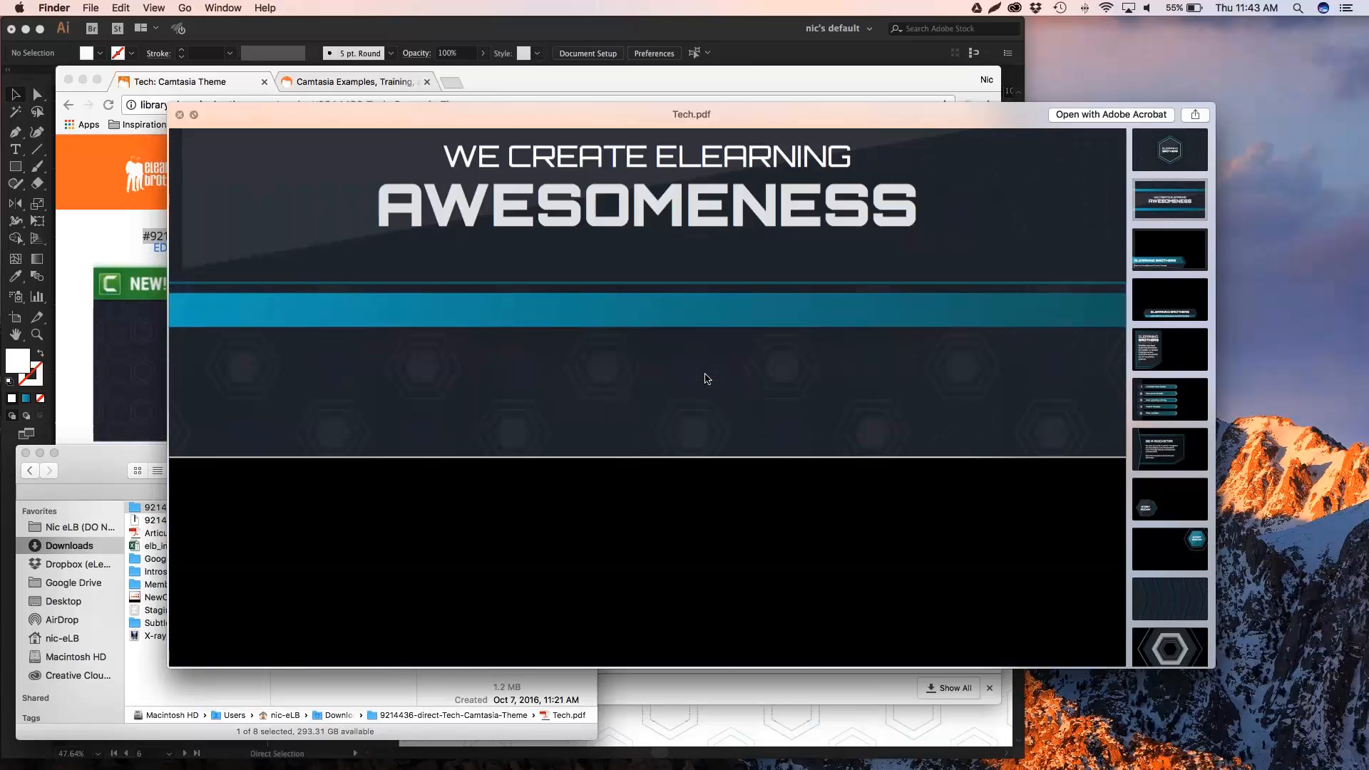
scroll(706, 378, "down", 12)
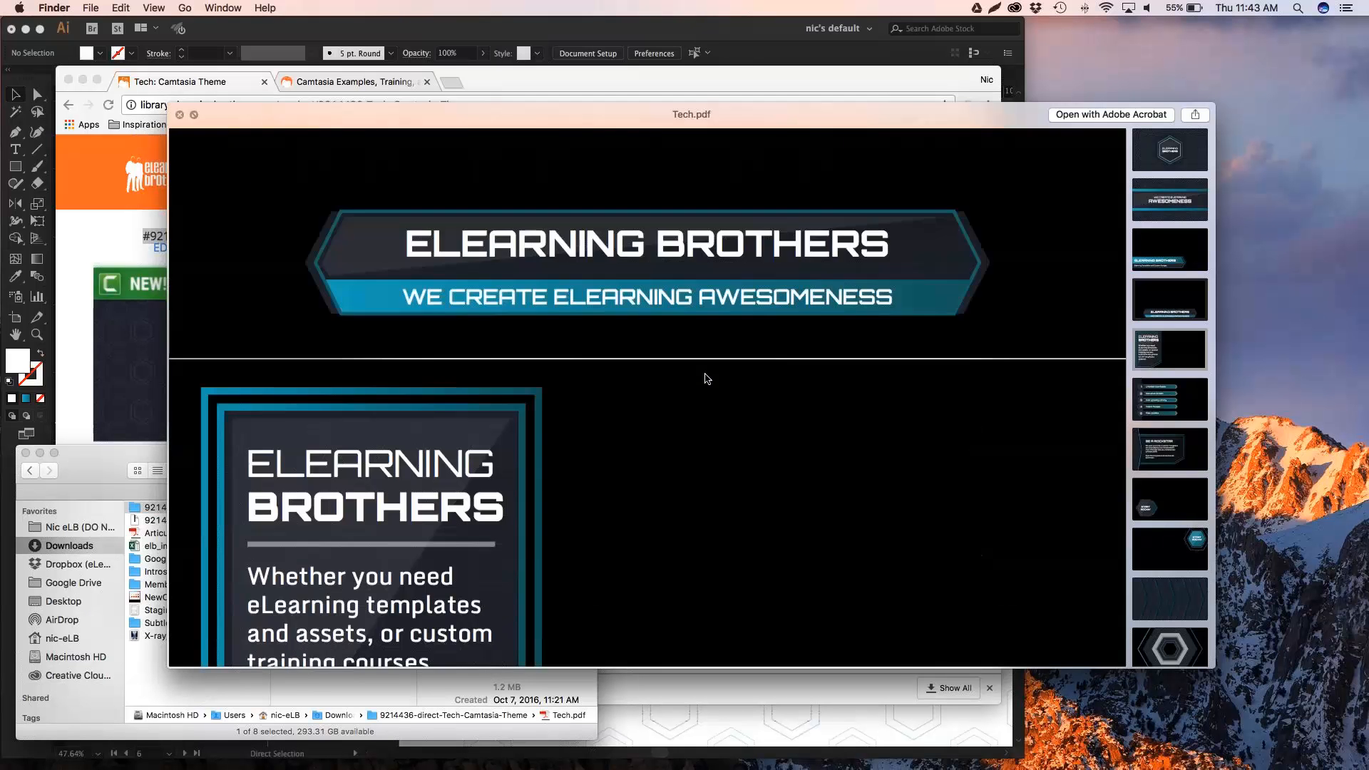
scroll(706, 379, "down", 15)
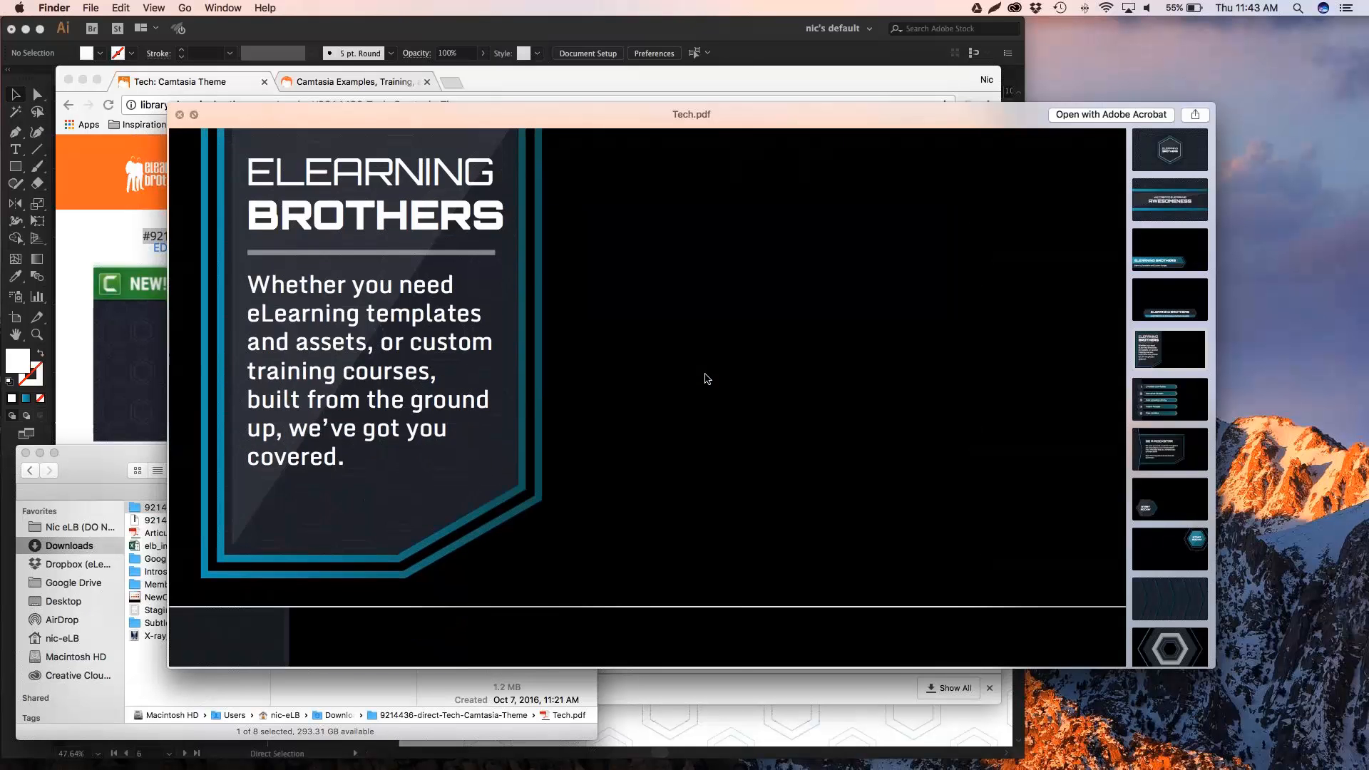
scroll(707, 378, "down", 4)
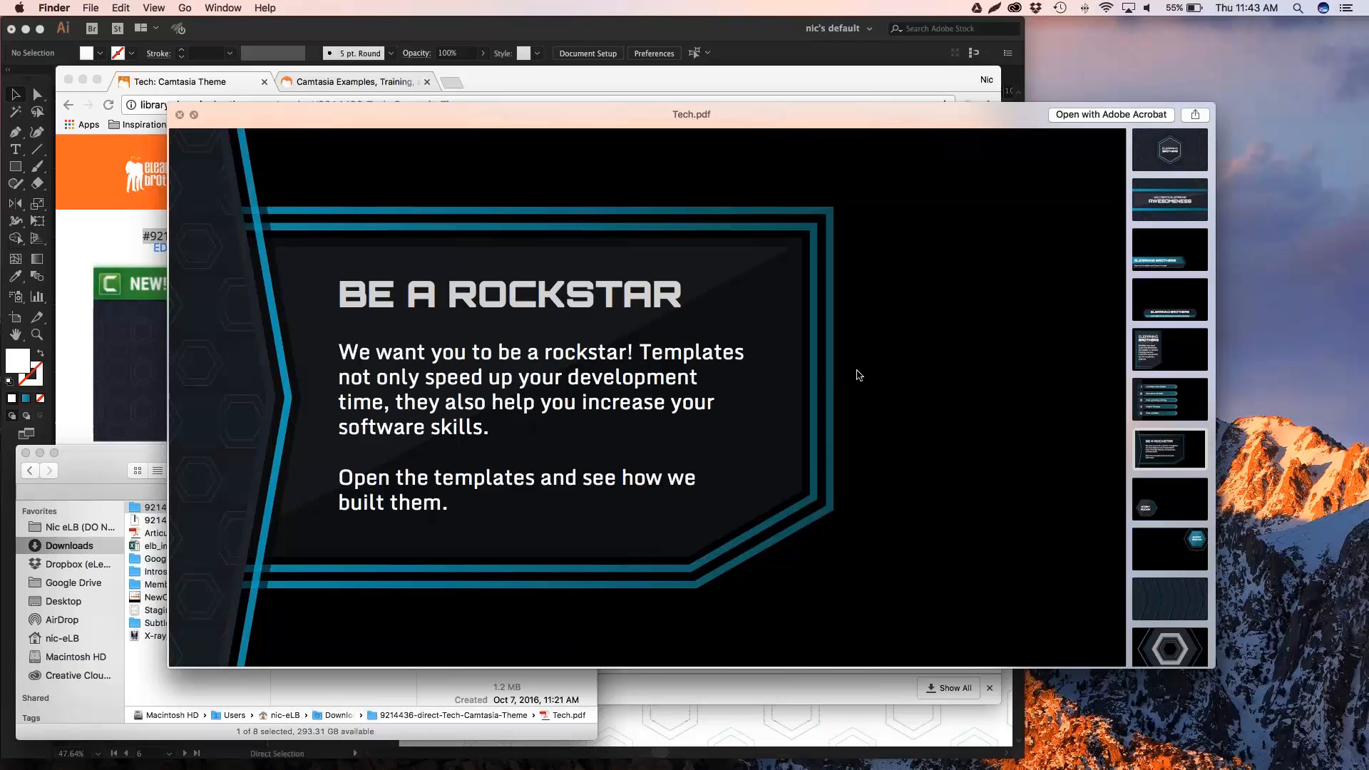
scroll(831, 374, "down", 10)
scroll(830, 374, "down", 8)
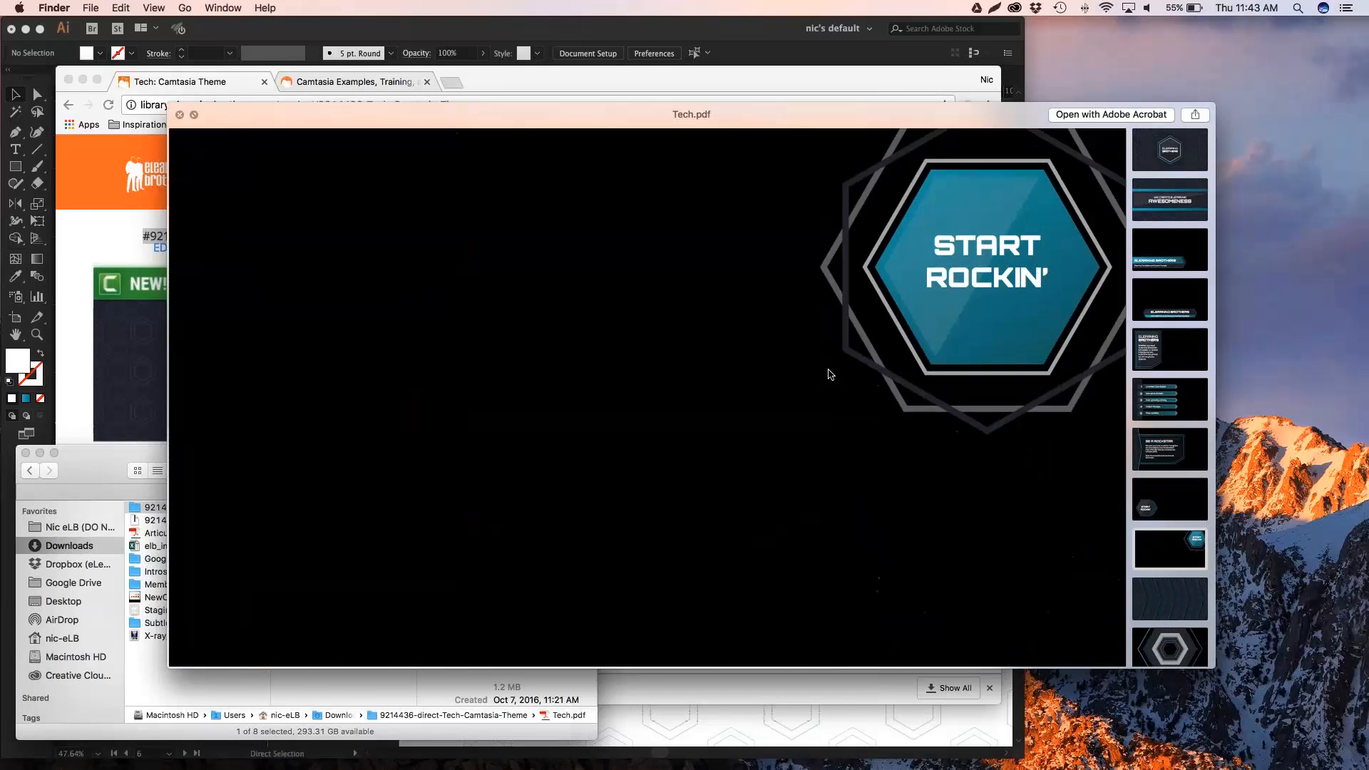
Close the Tech.pdf preview and show the contents of the Intros folder.
key("space")
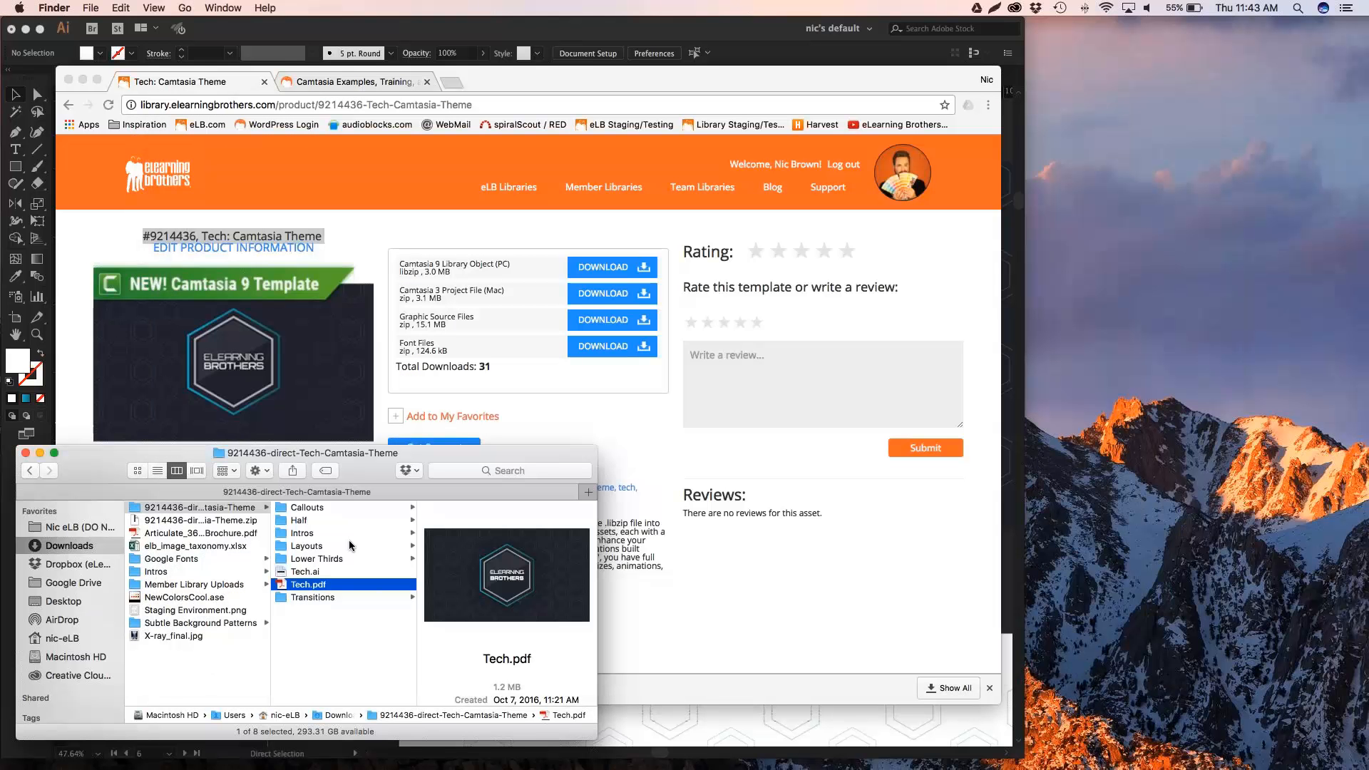
left_click(308, 536)
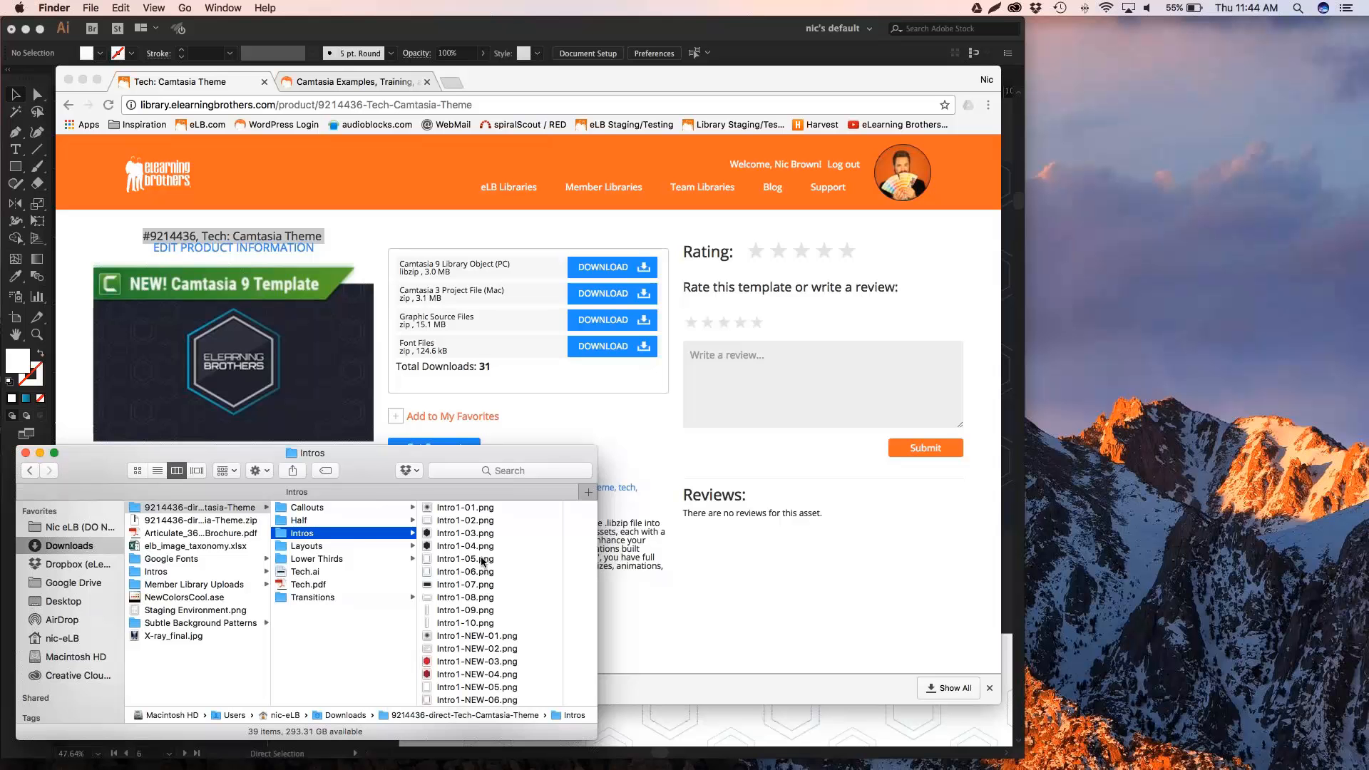
Look through the Intros folder past Intro1.ai and select Intro1-NEW-01.png through Intro1-NEW-10.png.
scroll(481, 561, "down", 5)
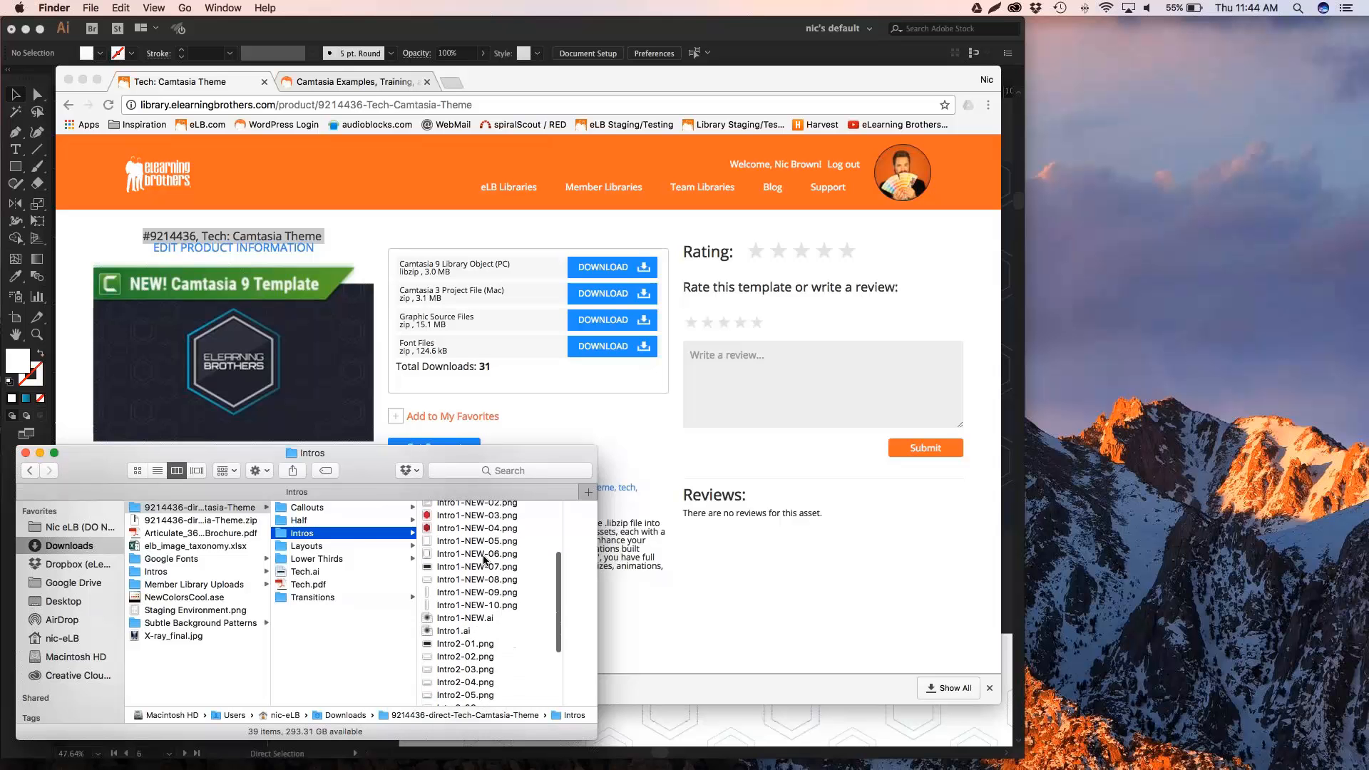
left_click(444, 631)
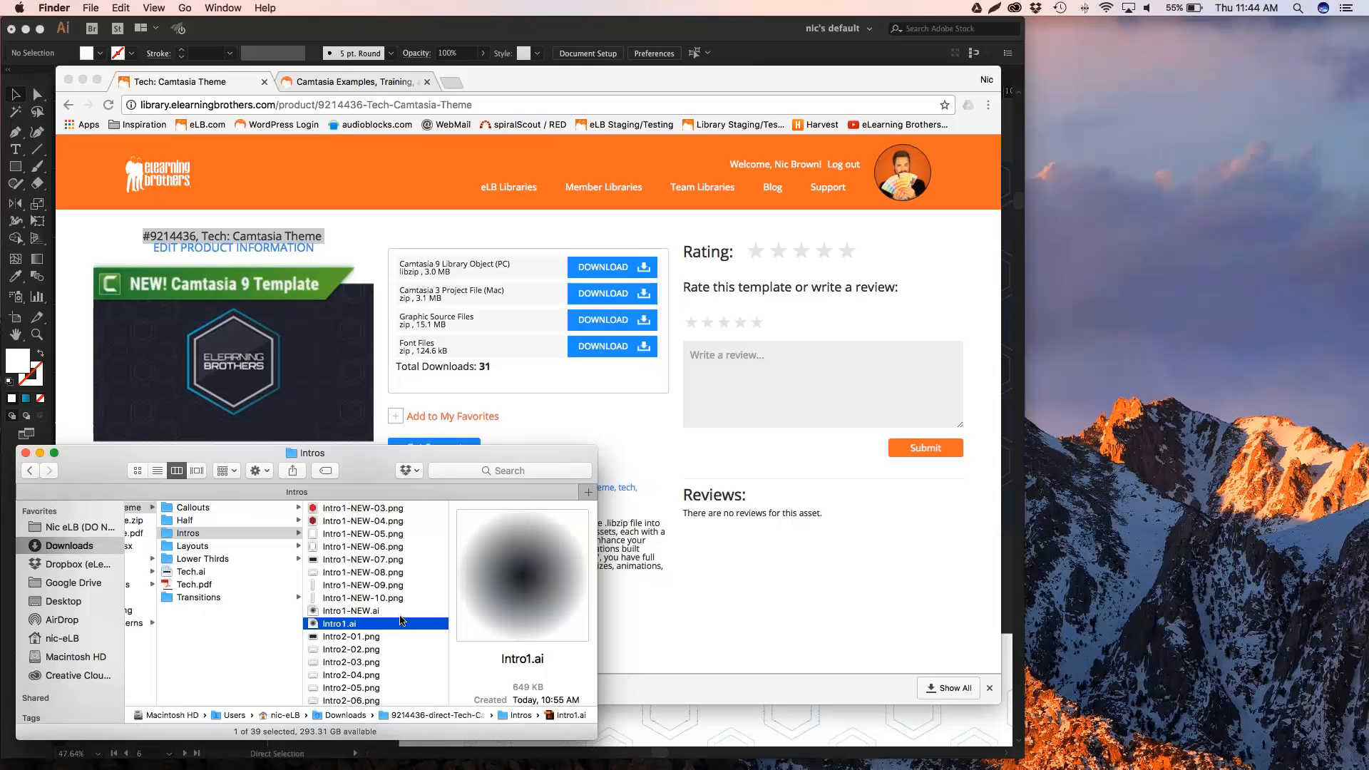
scroll(401, 621, "up", 3)
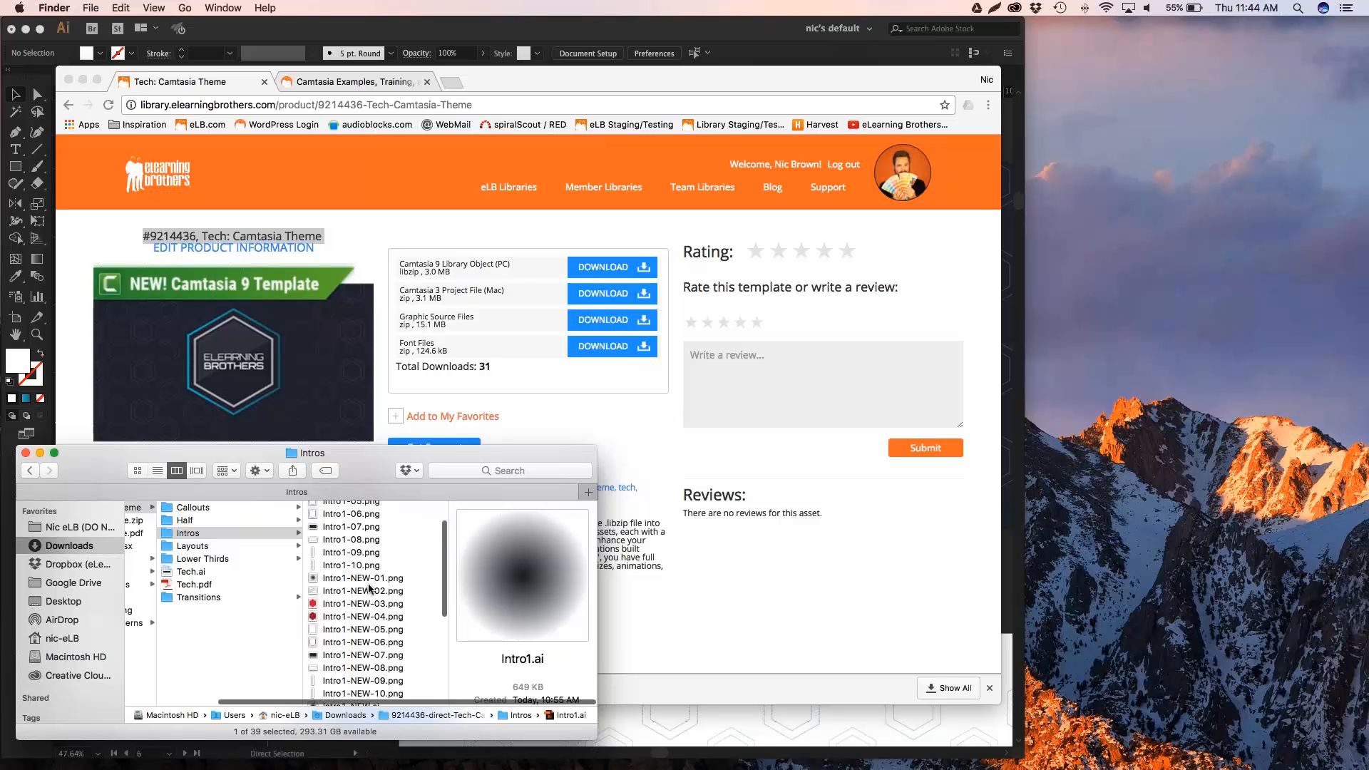
left_click(371, 579)
scroll(371, 582, "down", 1)
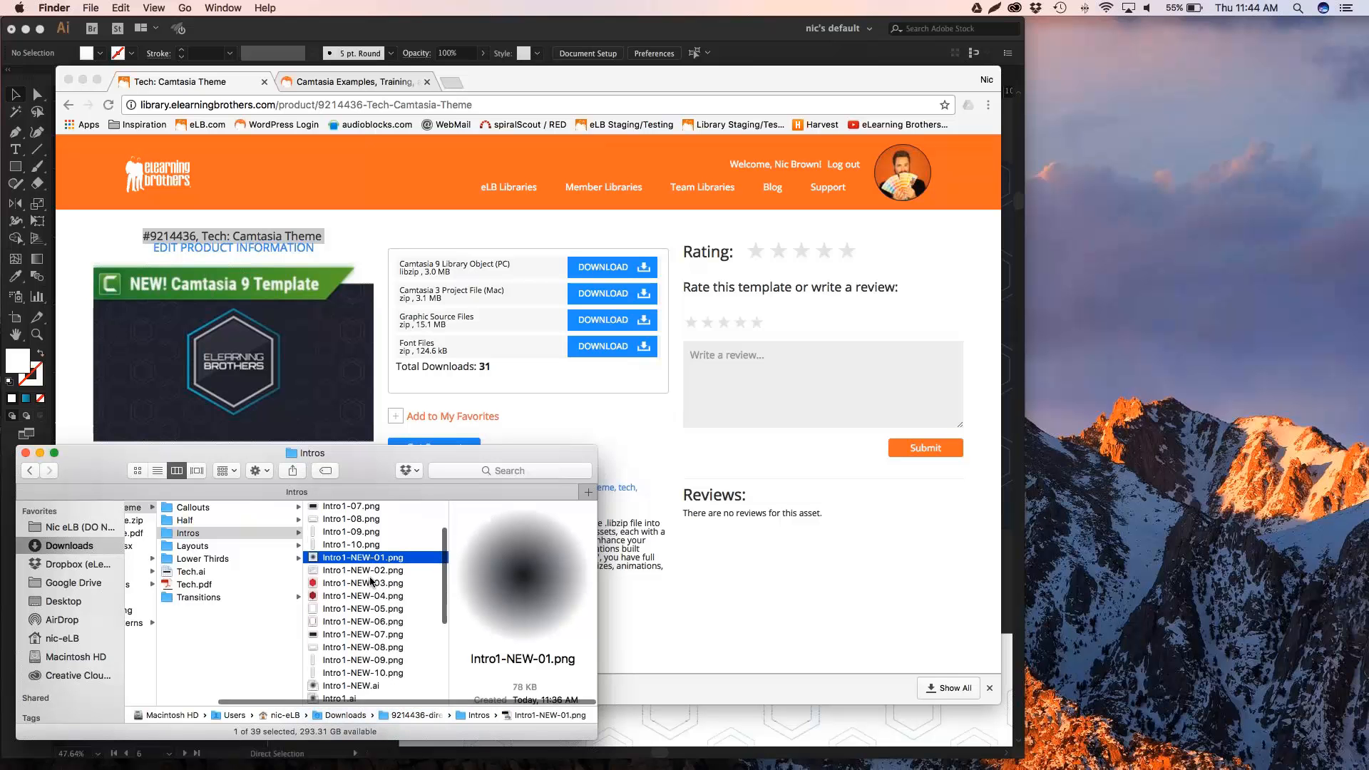
left_click(363, 659, "shift")
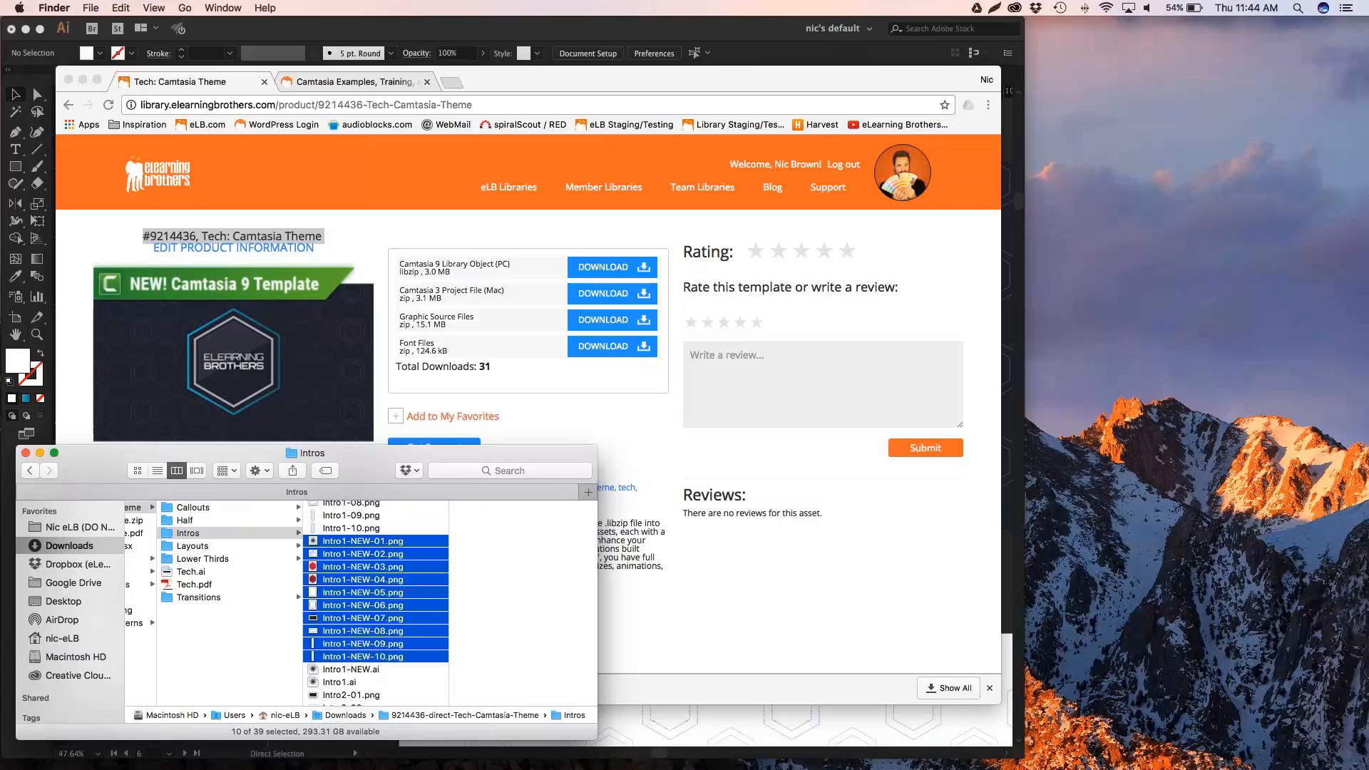
Switch to Camtasia, delete all clips from the timeline and enlarge the canvas area above it.
key("super+Tab")
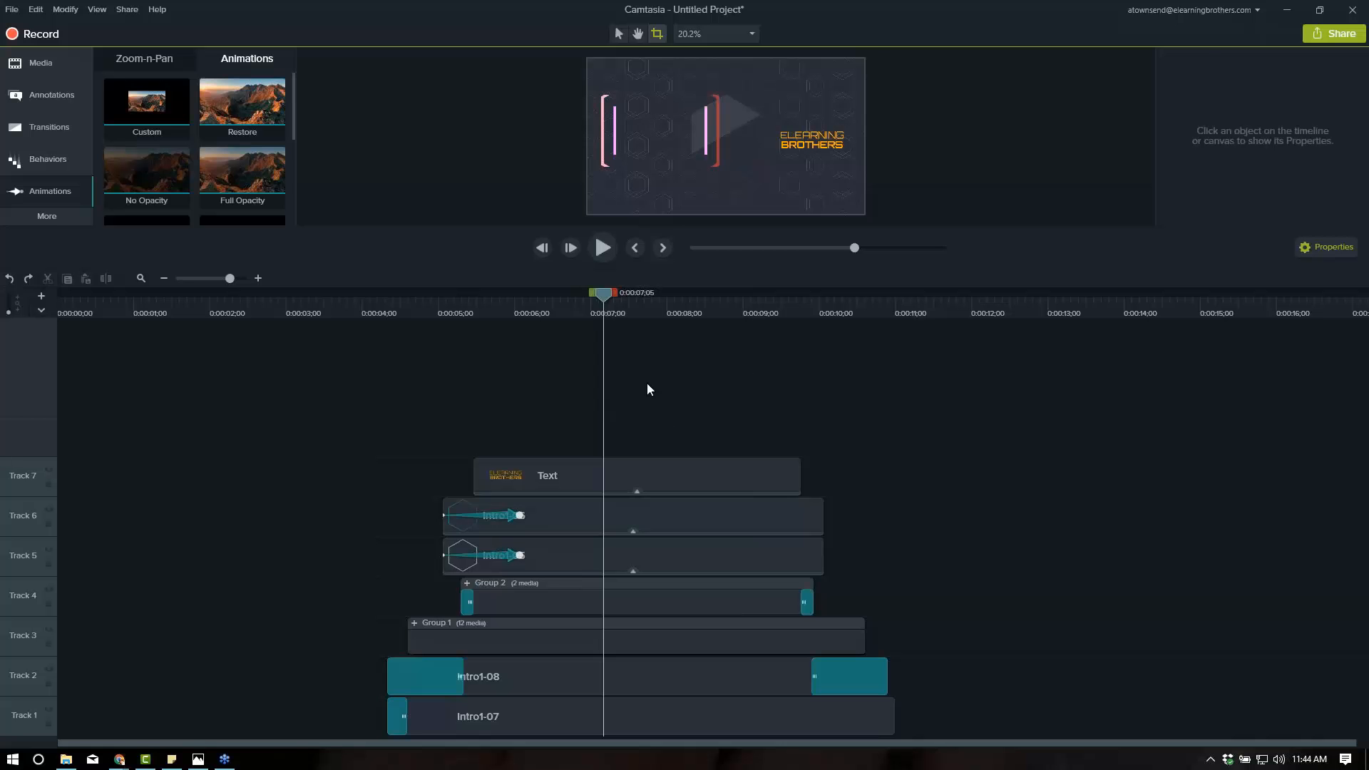
left_click_drag(647, 383, 664, 718)
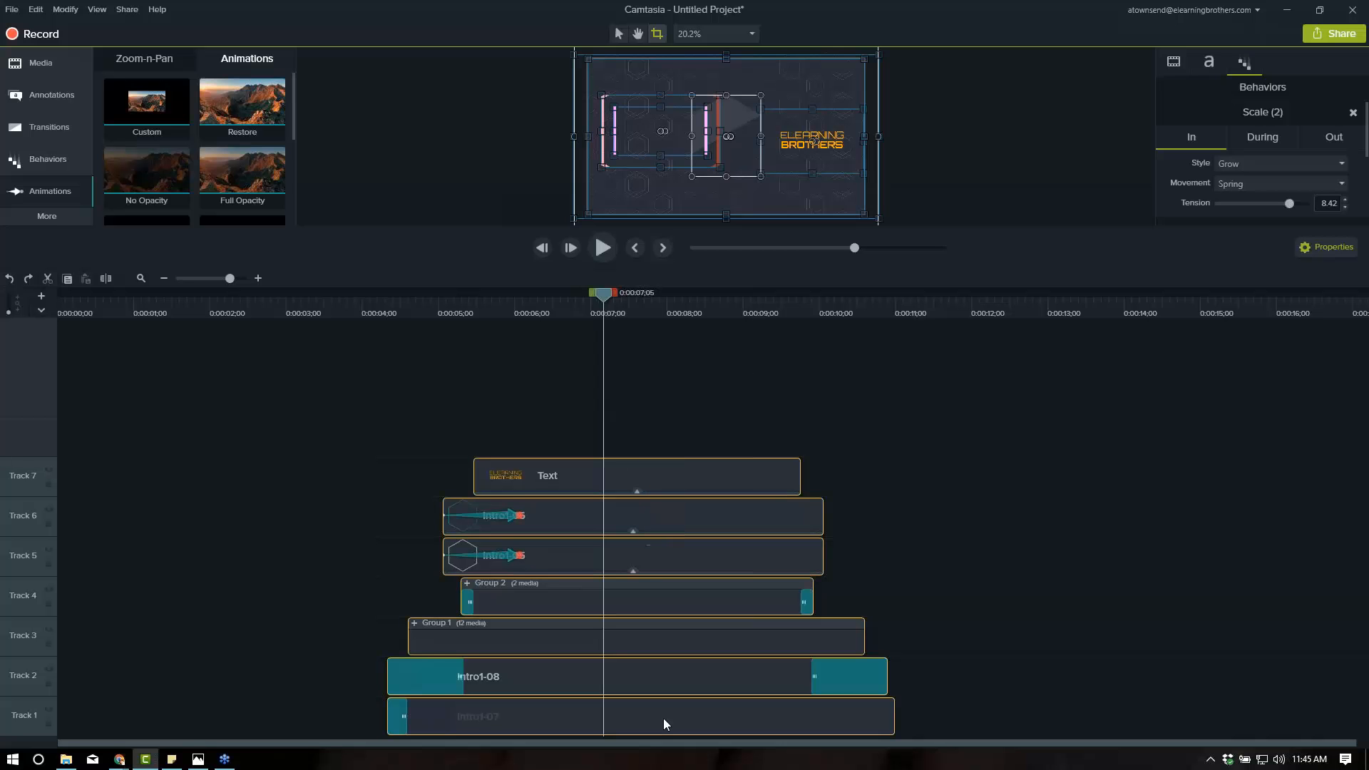
key("Delete")
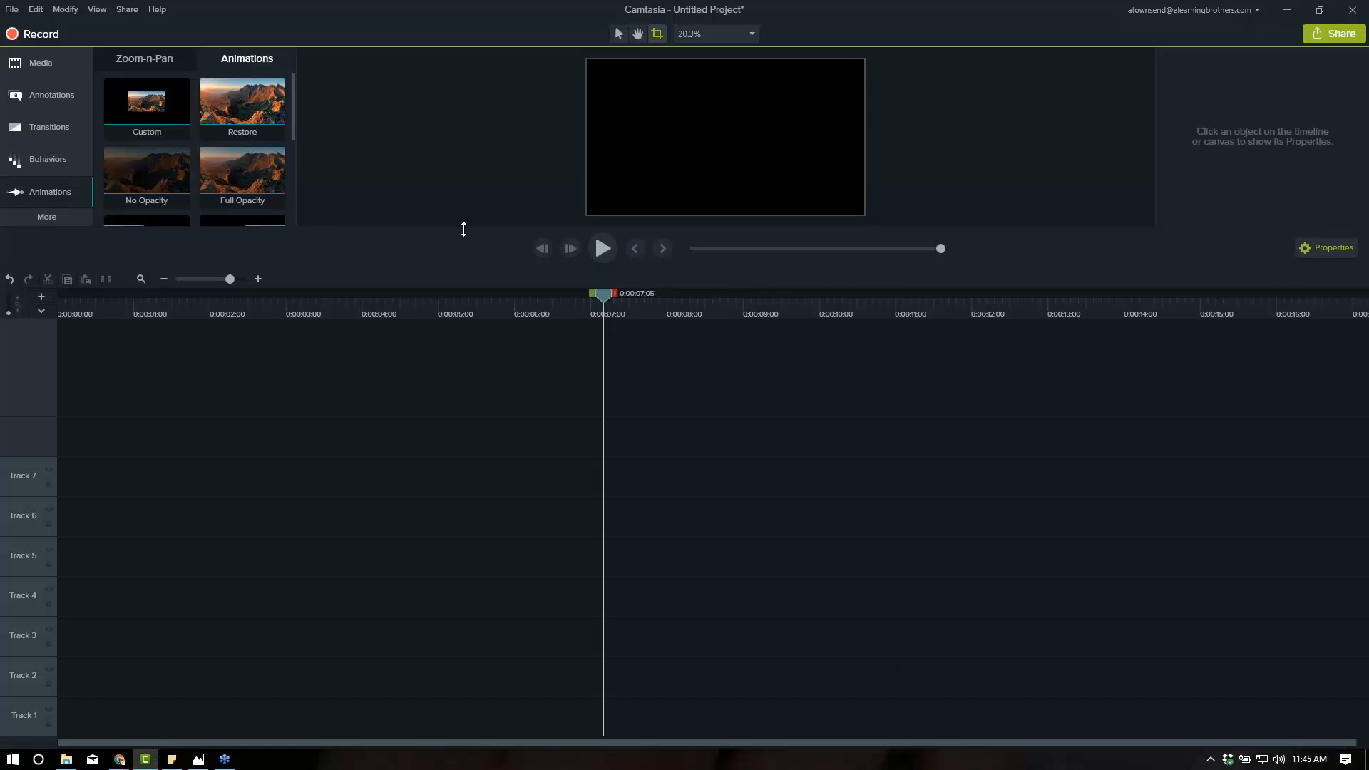
left_click_drag(461, 226, 483, 305)
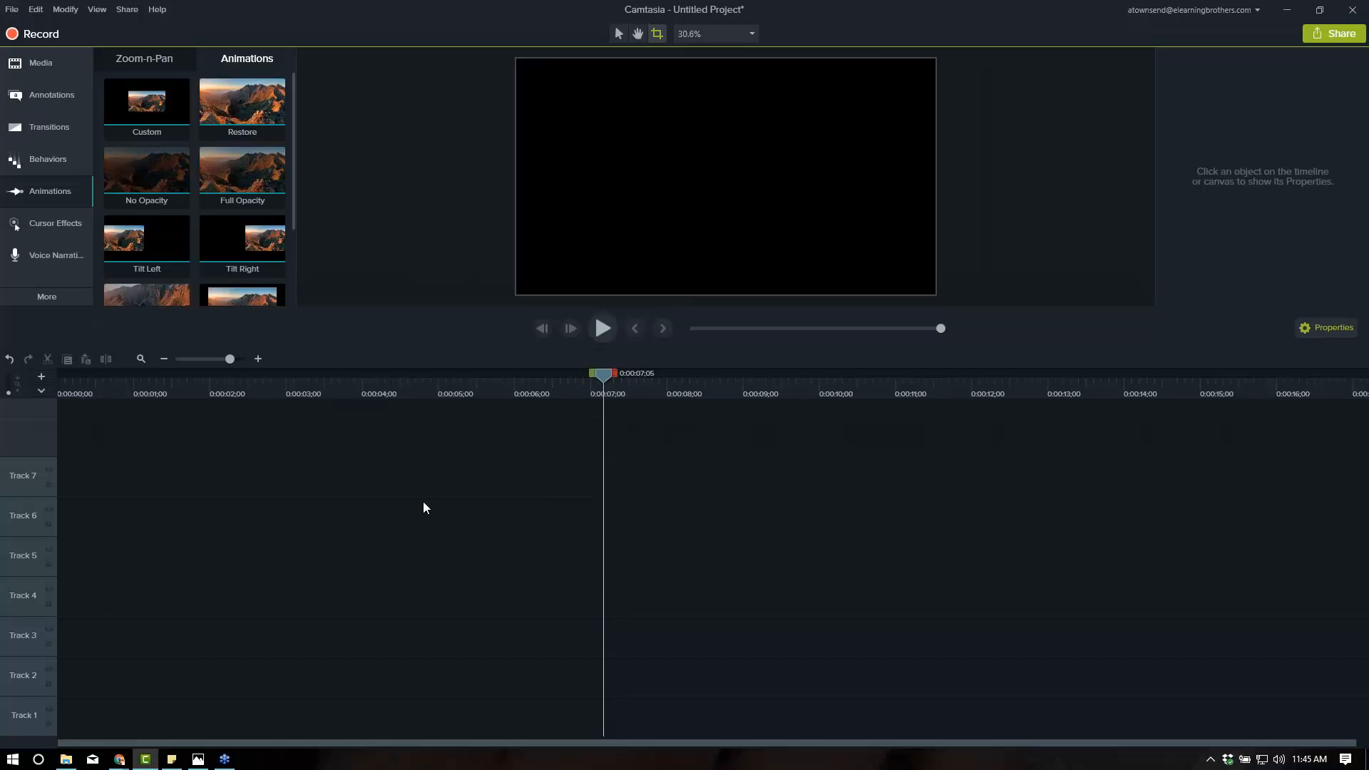
Add Tech - Intro 1 from the library's Theme - Tech folder to Track 1 and place the playhead at 0:00:03;04.
left_click(31, 71)
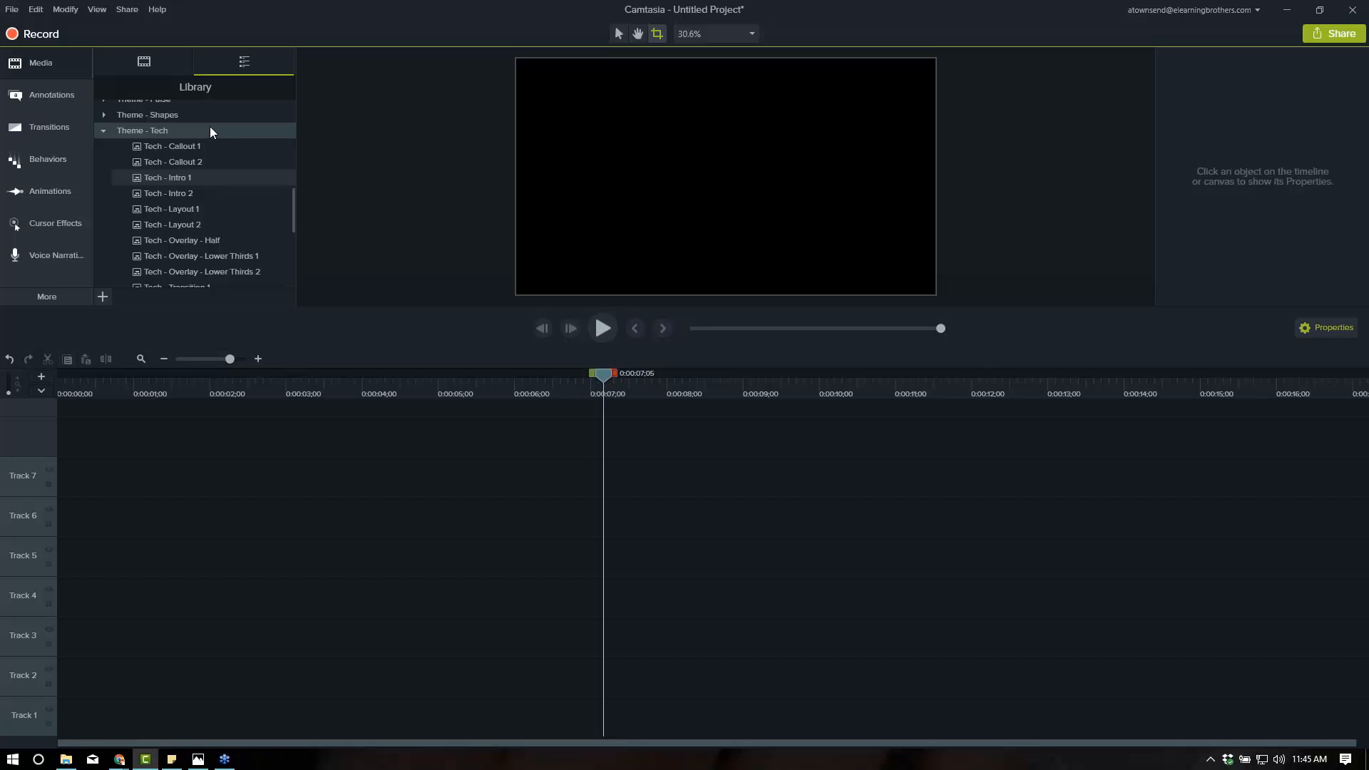
scroll(175, 179, "down", 1)
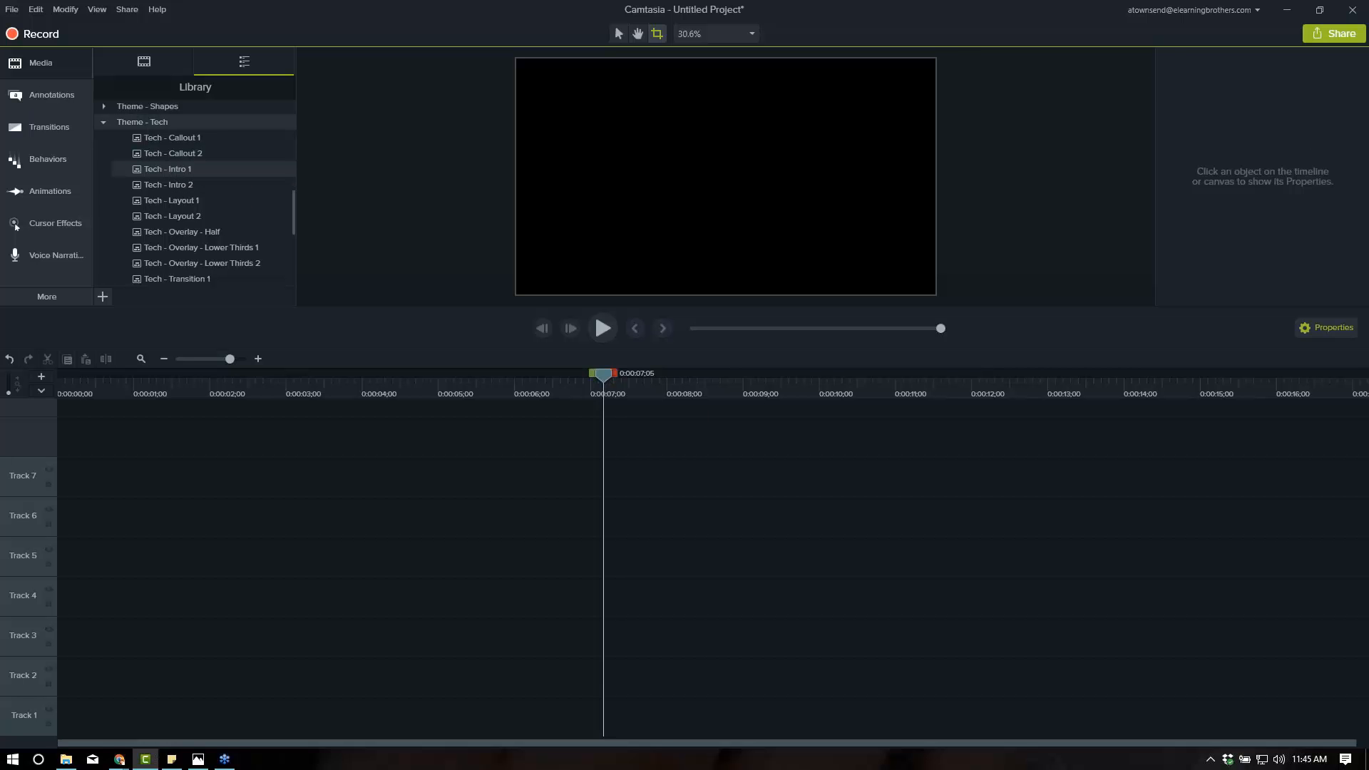
left_click_drag(168, 169, 96, 717)
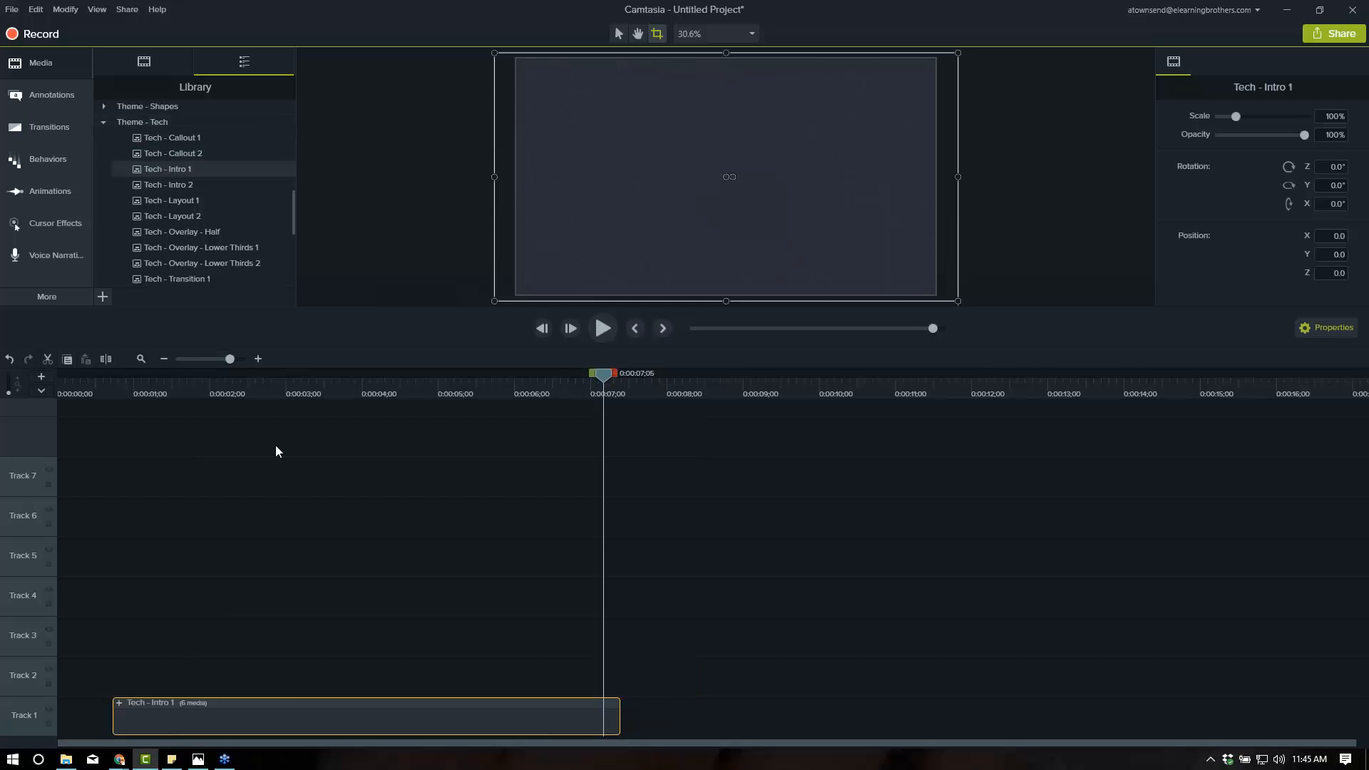
left_click(295, 454)
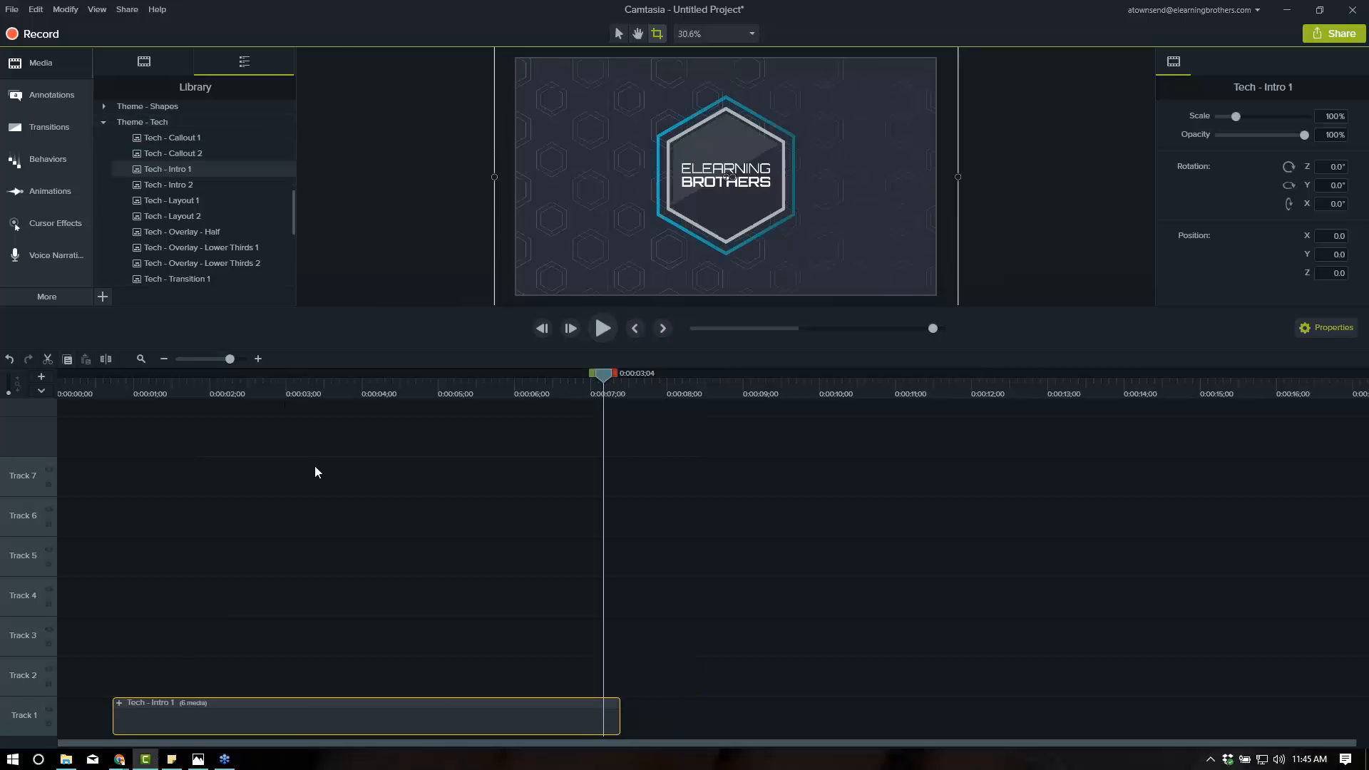
Ungroup the Tech - Intro 1 clip into separate tracks and place the playhead at 0:00:03;24.
right_click(302, 722)
left_click(348, 632)
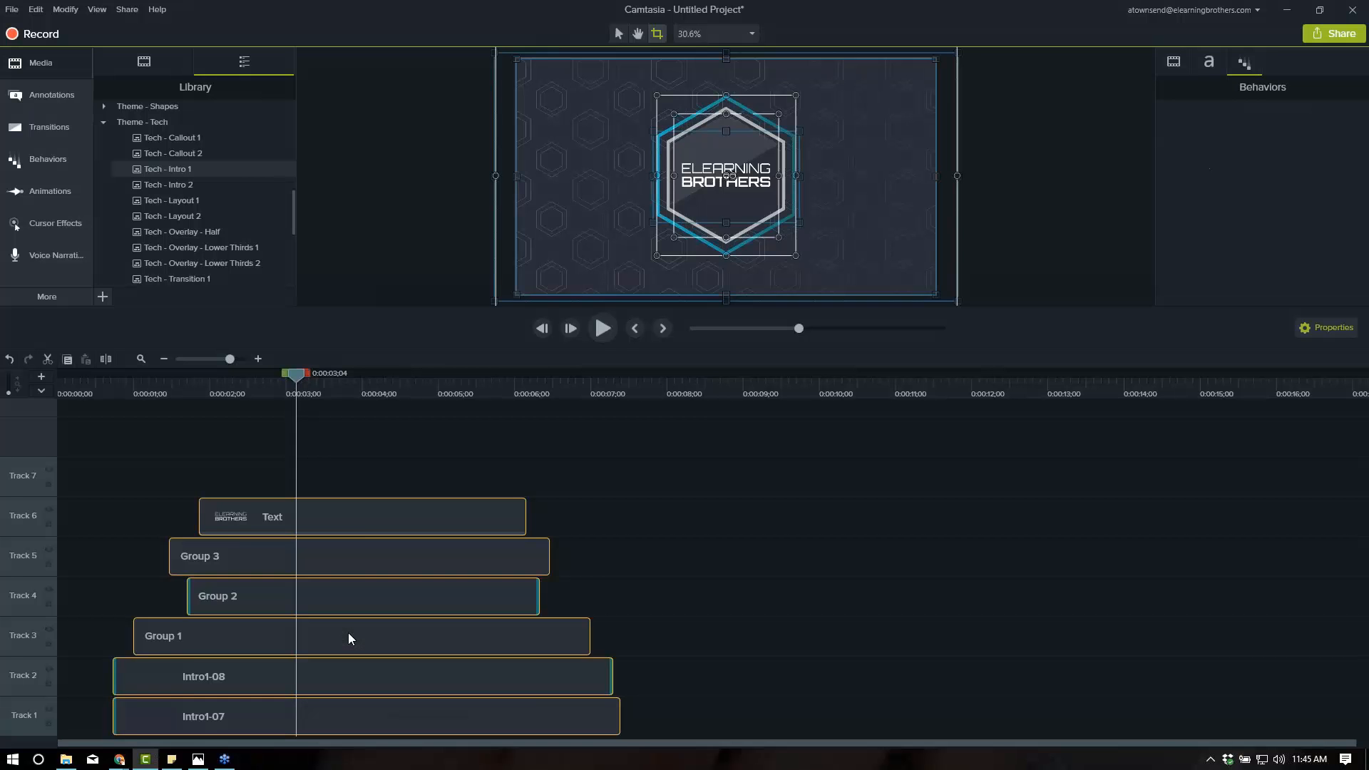
left_click(346, 393)
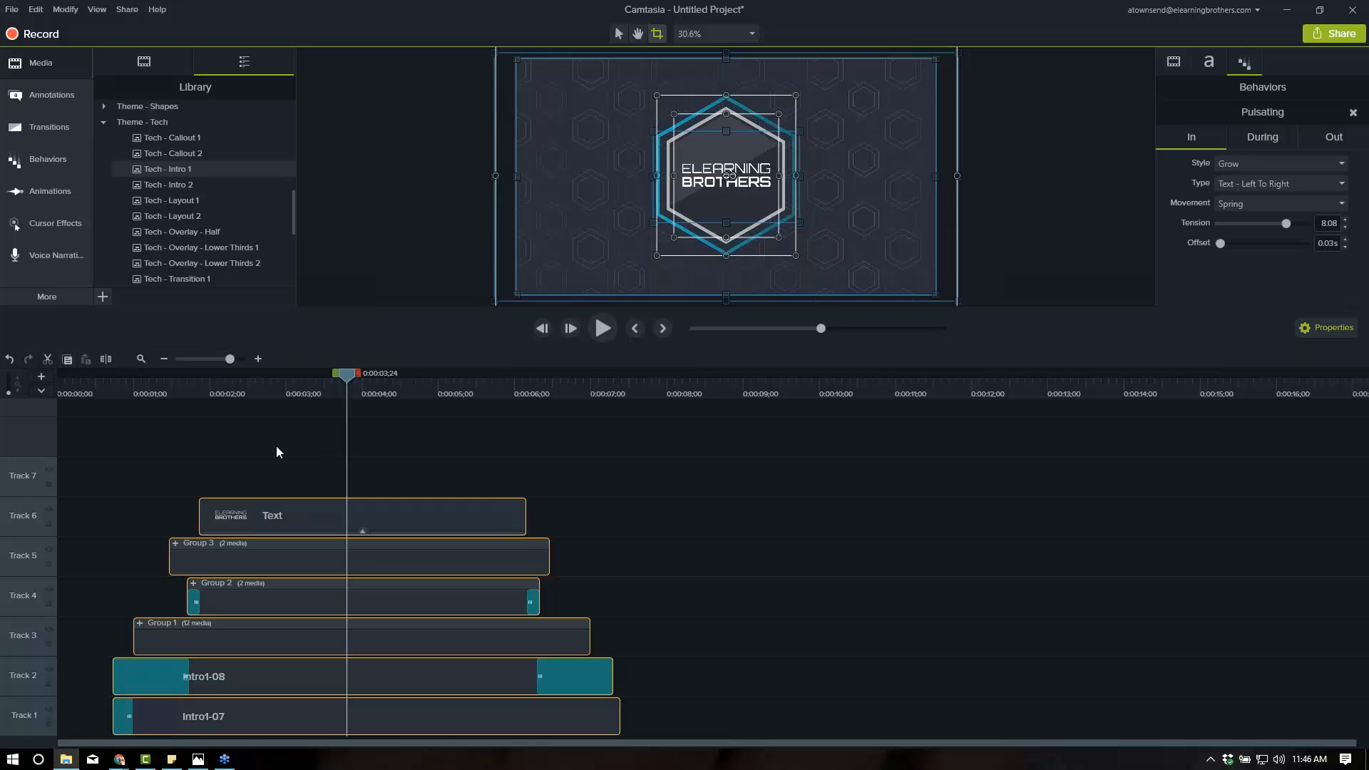
Update the Intro1-02.png media in the Media Bin with Intro1-NEW-02 from the Webinar Files folder in Videos.
left_click(142, 62)
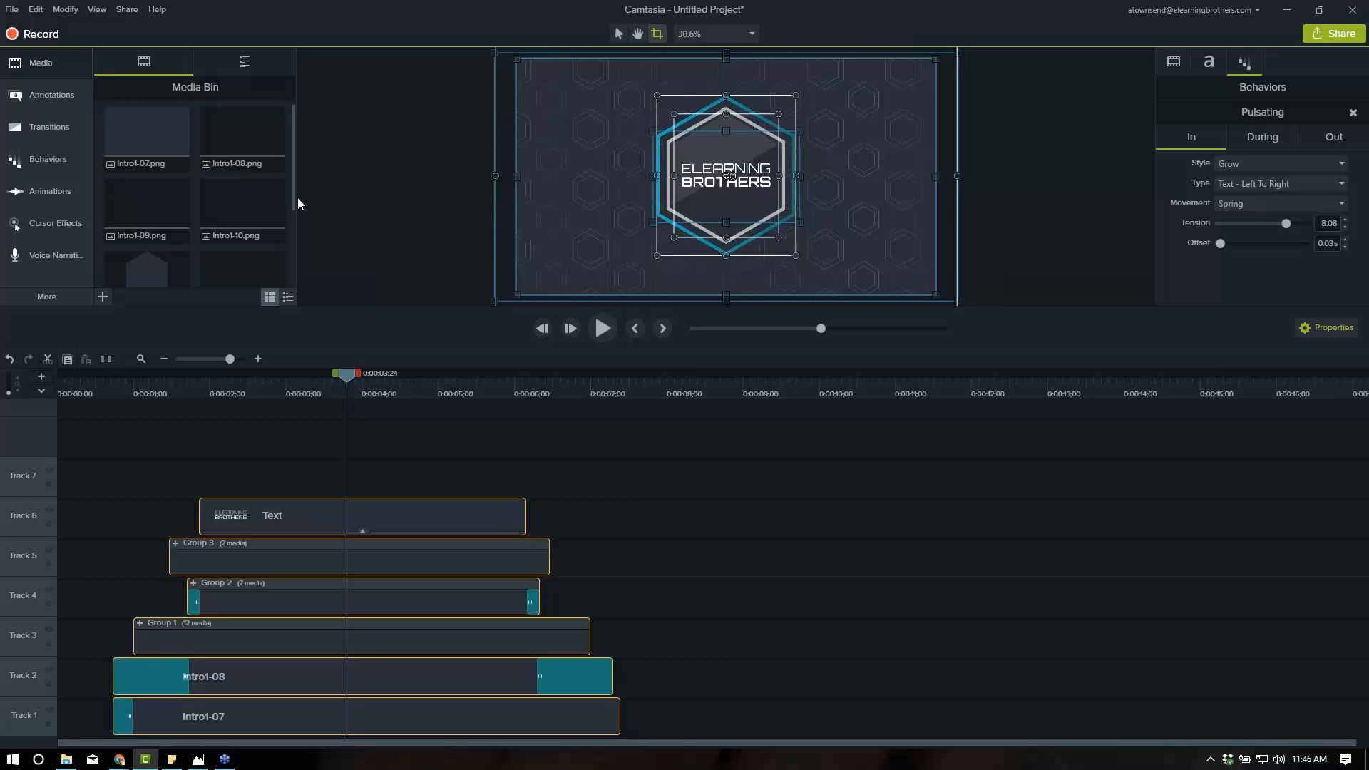
left_click_drag(289, 177, 284, 243)
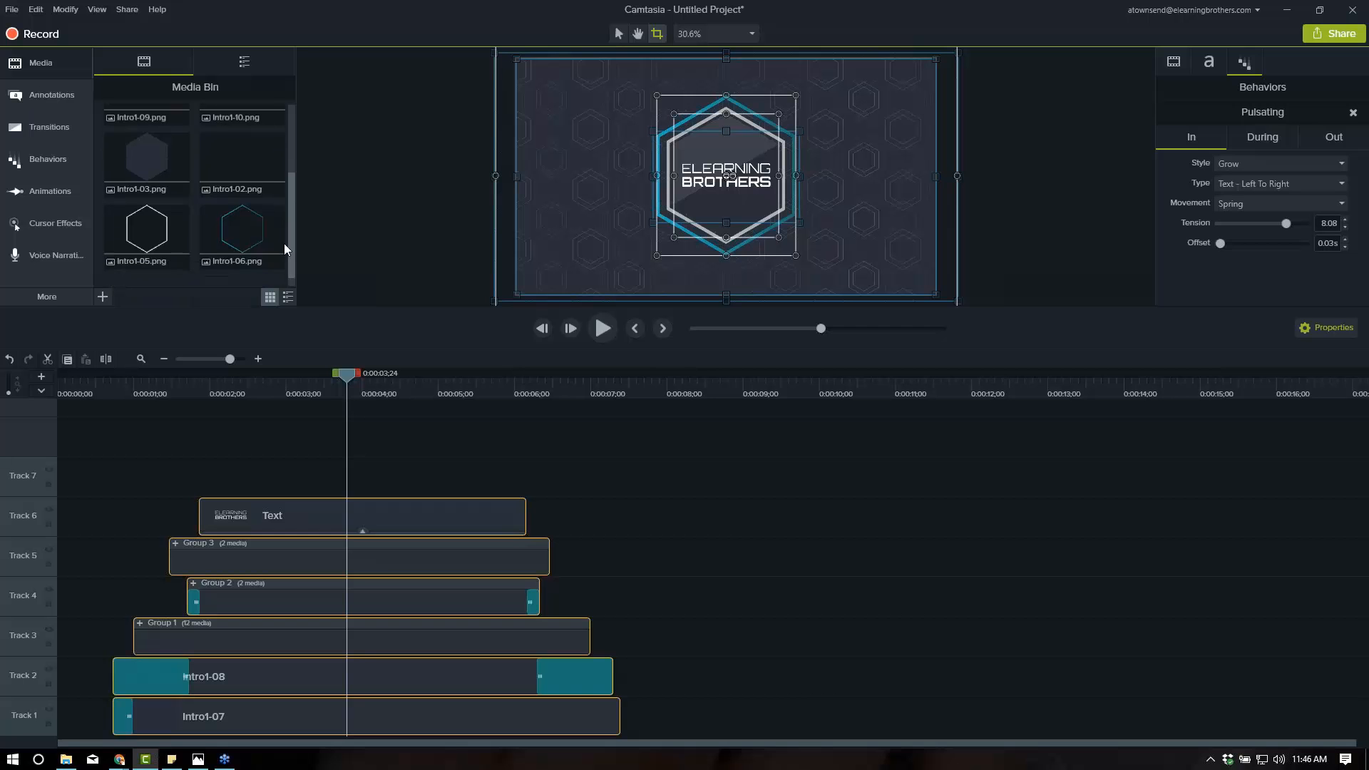
left_click(245, 163)
right_click(251, 164)
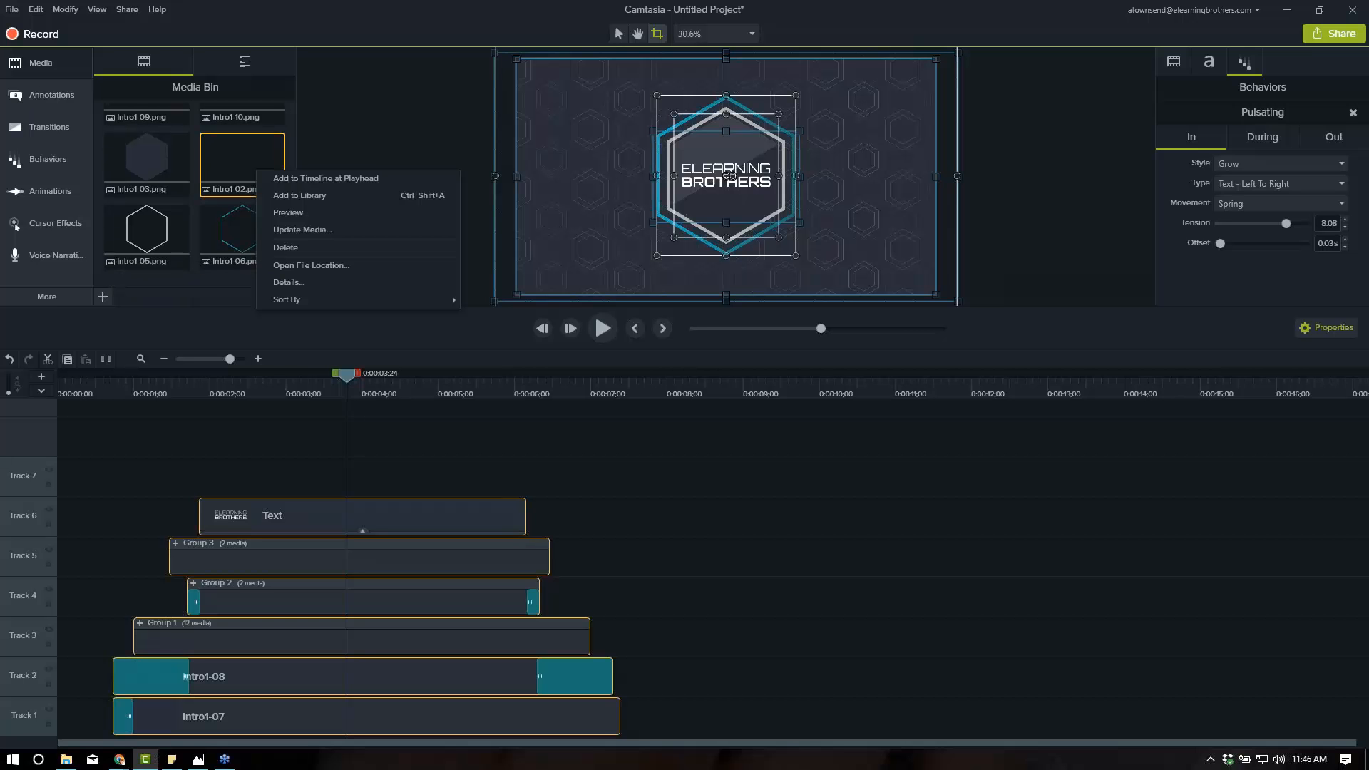
left_click(285, 229)
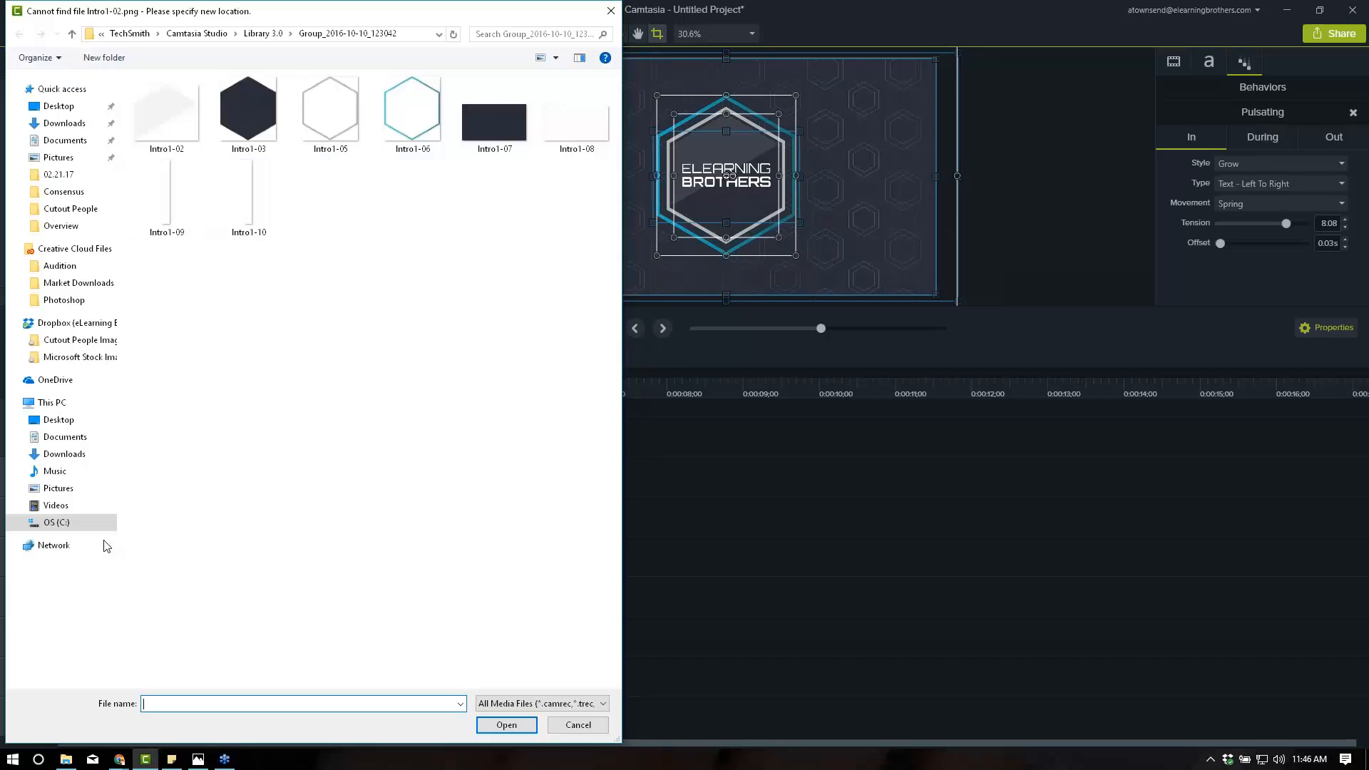
left_click(56, 505)
double_click(345, 150)
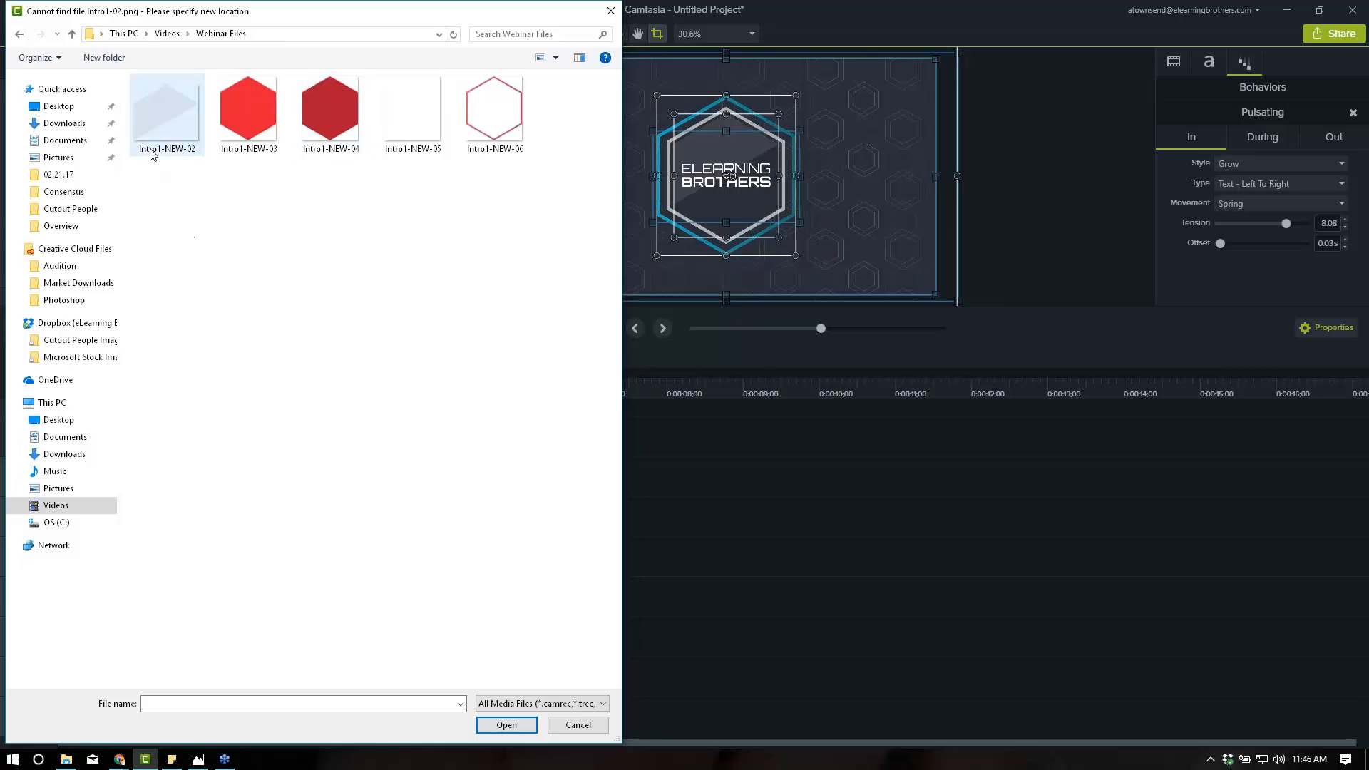
double_click(168, 117)
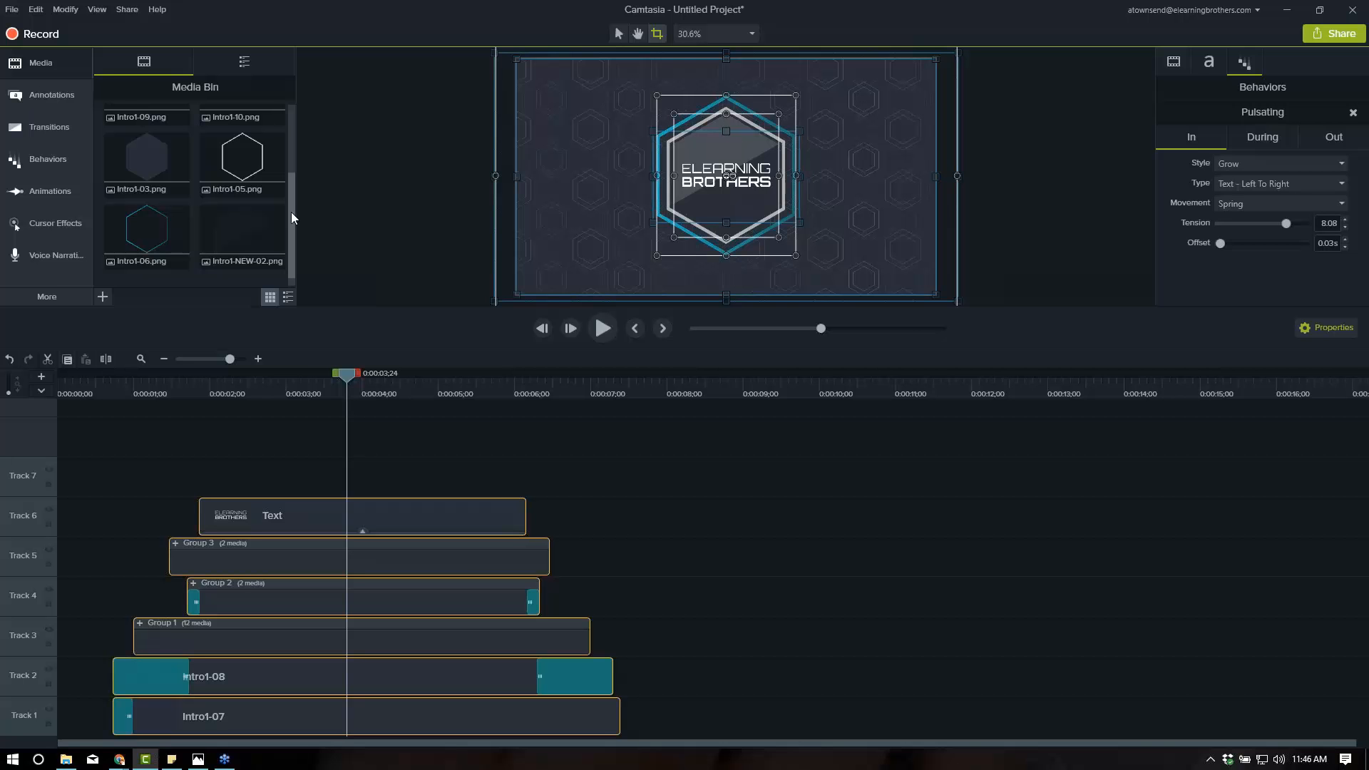
Update the Intro1-03.png hexagon media with the red Intro1-NEW-03 from the Webinar Files folder in Videos.
right_click(155, 161)
left_click(192, 222)
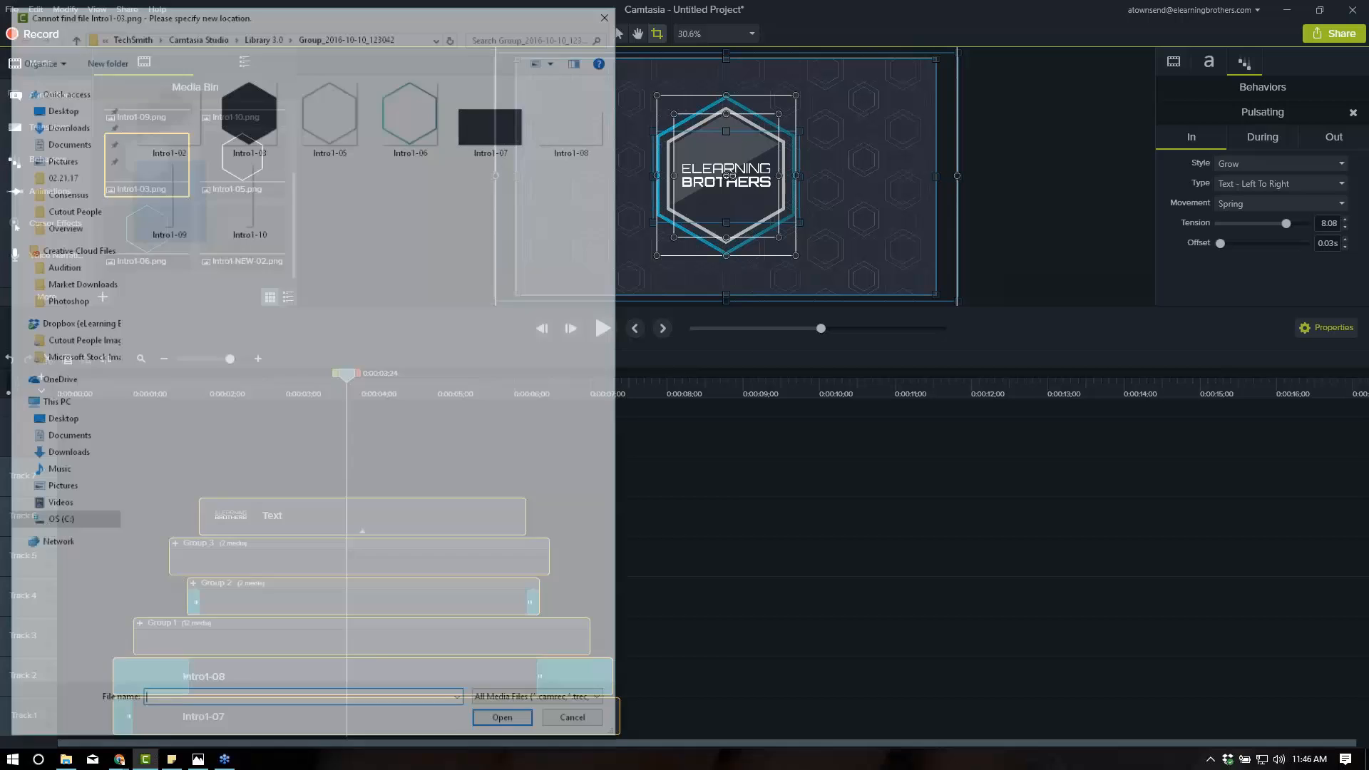
left_click(56, 505)
double_click(329, 118)
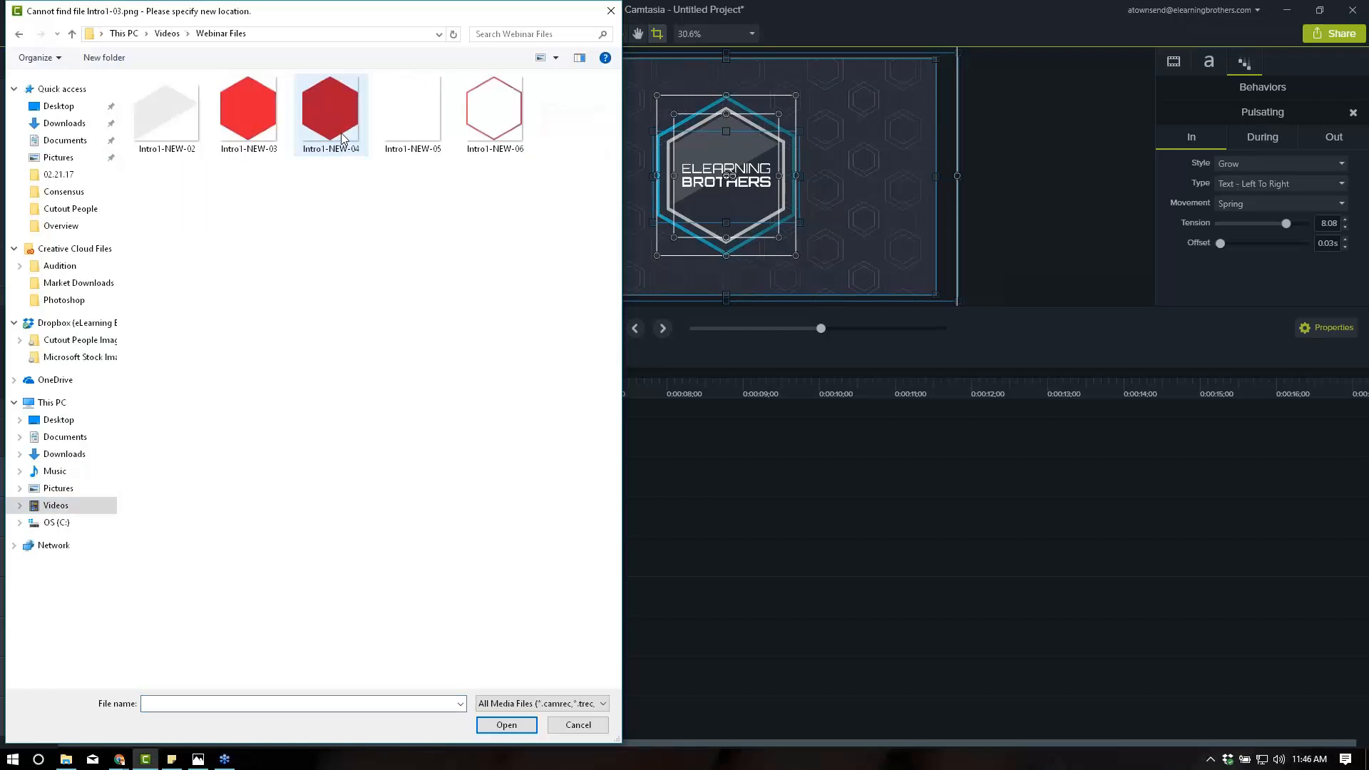
double_click(241, 122)
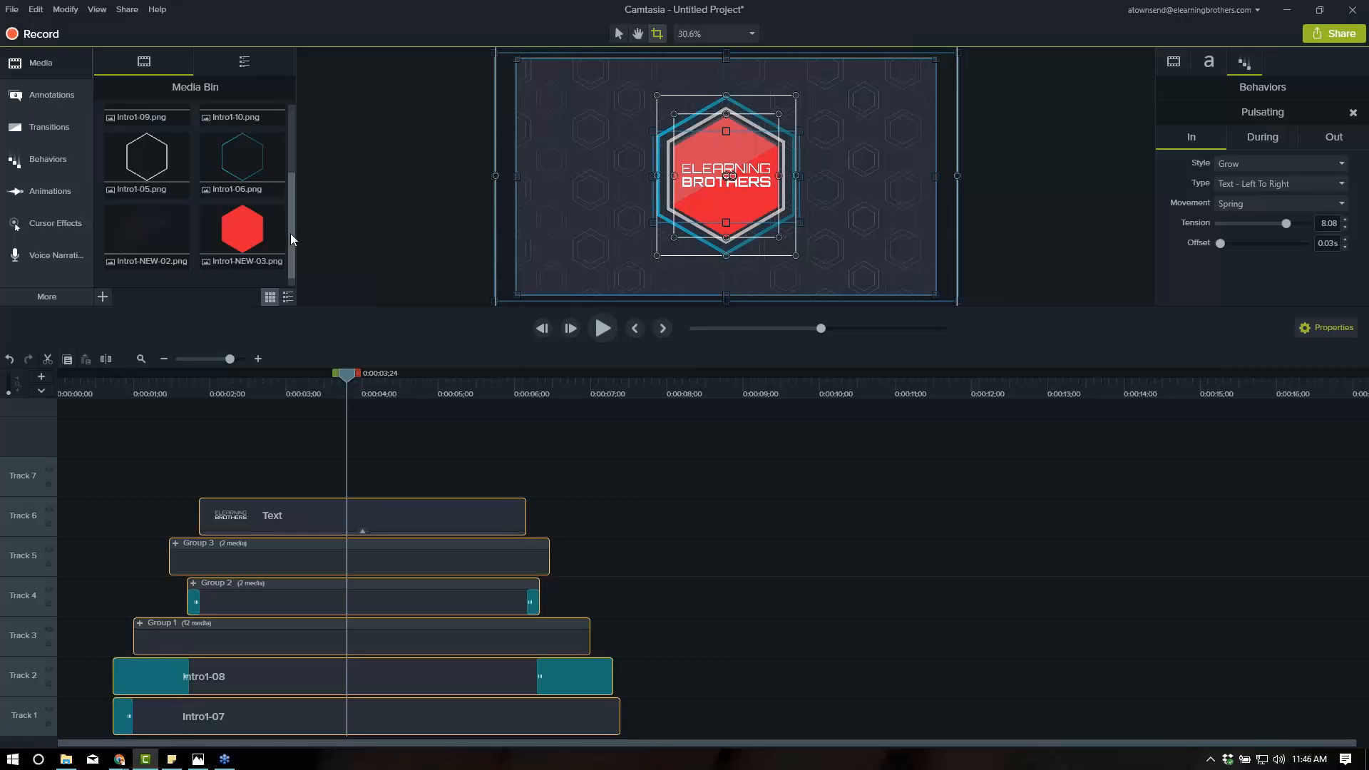
left_click_drag(290, 233, 301, 420)
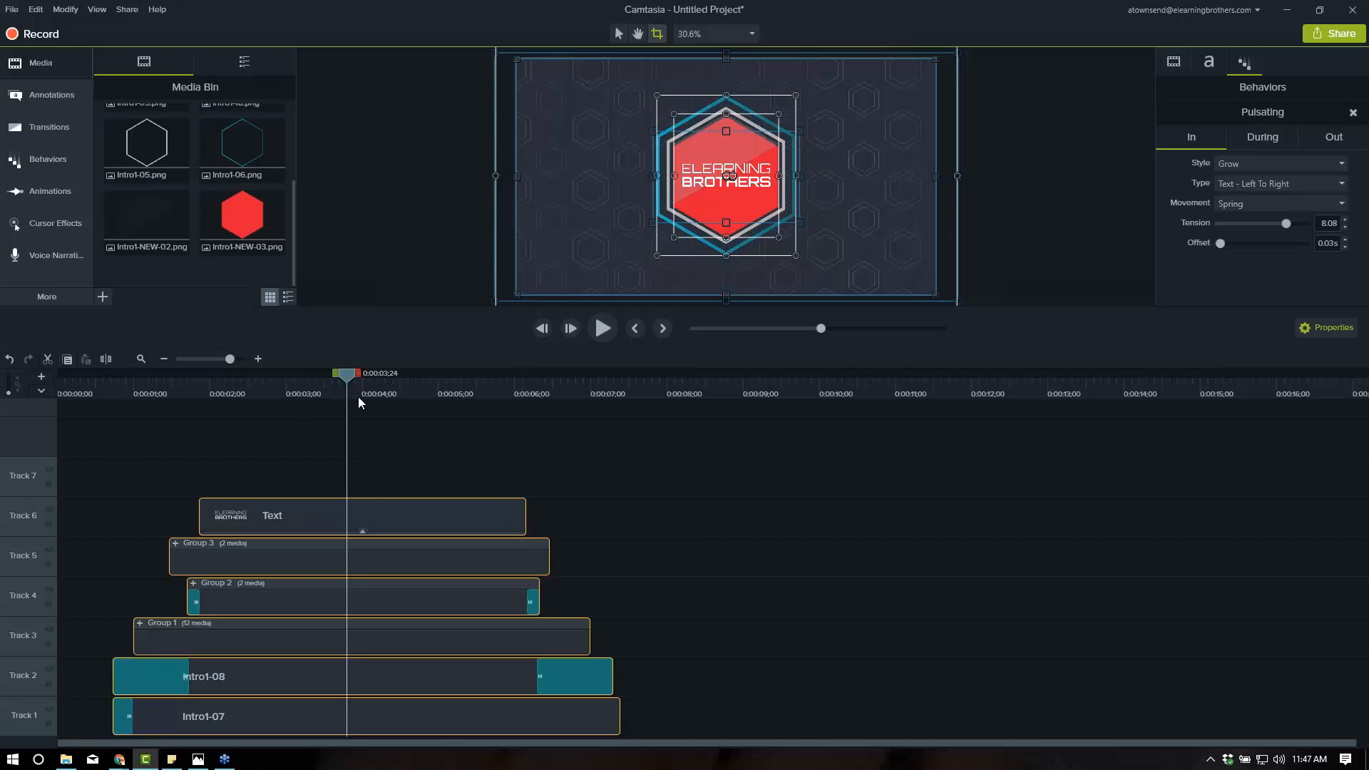
right_click(214, 562)
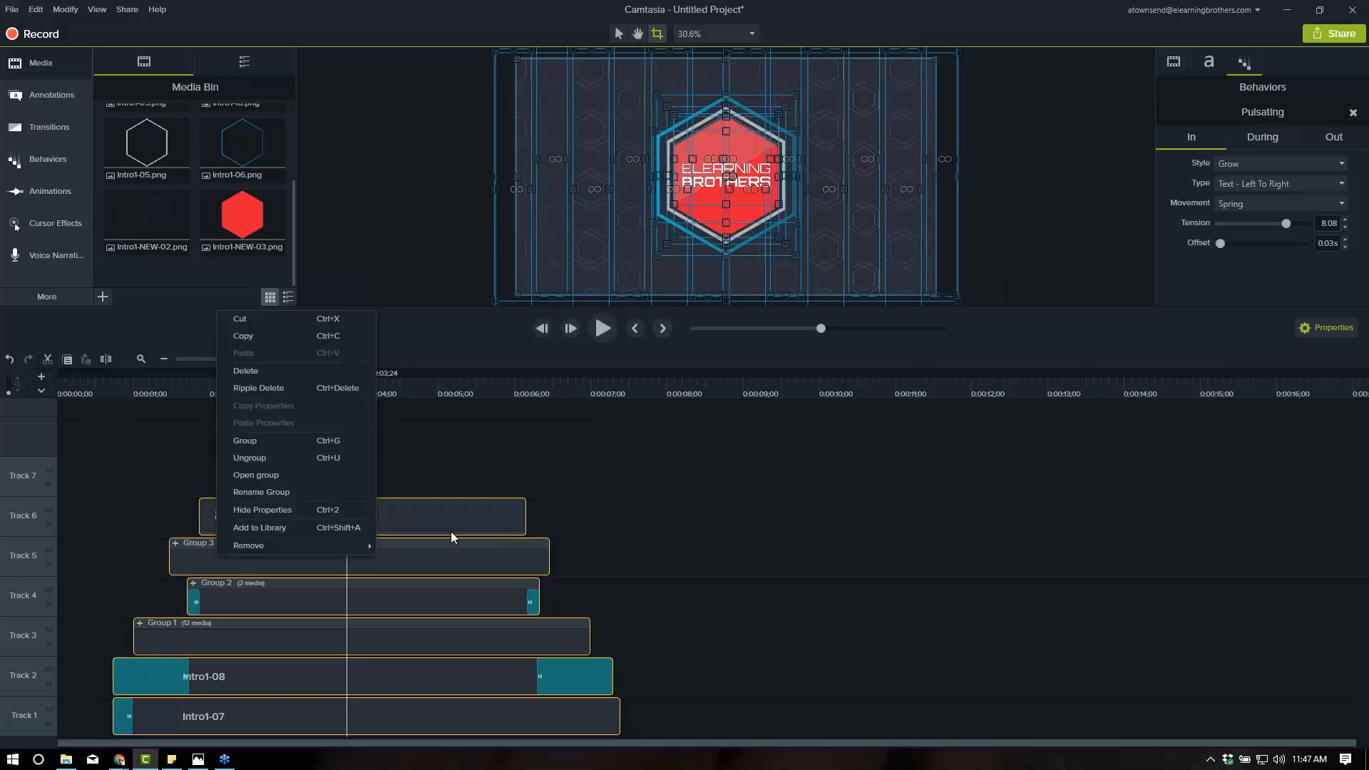
key("ctrl+u")
scroll(438, 552, "up", 1)
scroll(438, 551, "up", 4)
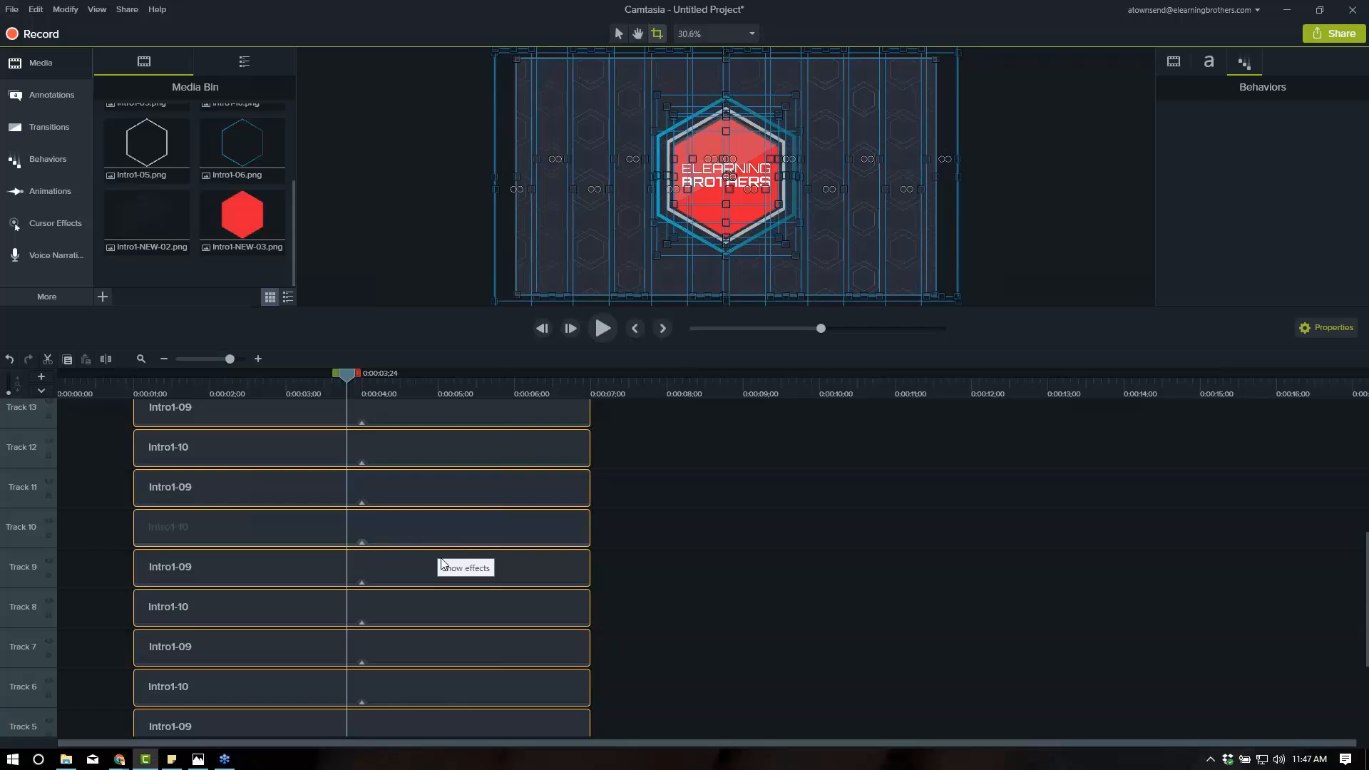
key("ctrl+z")
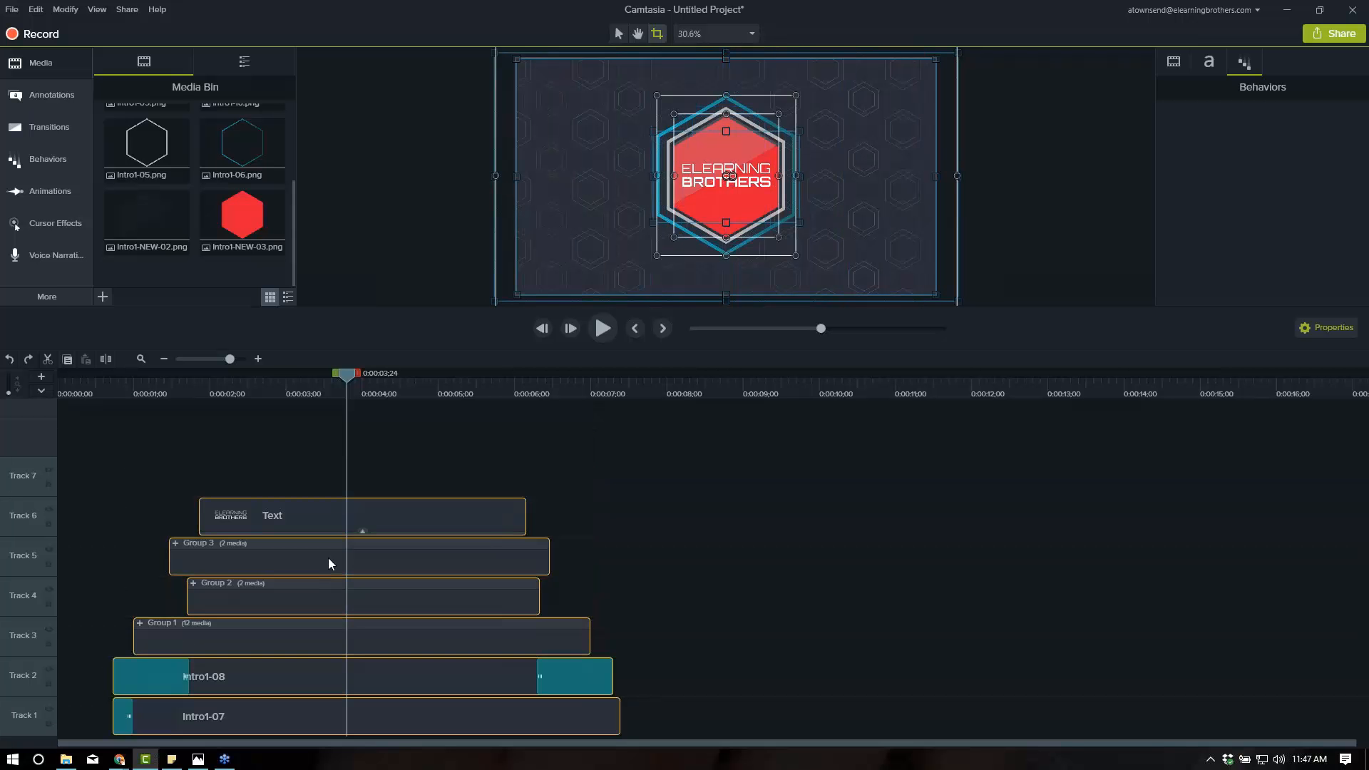
right_click(328, 557)
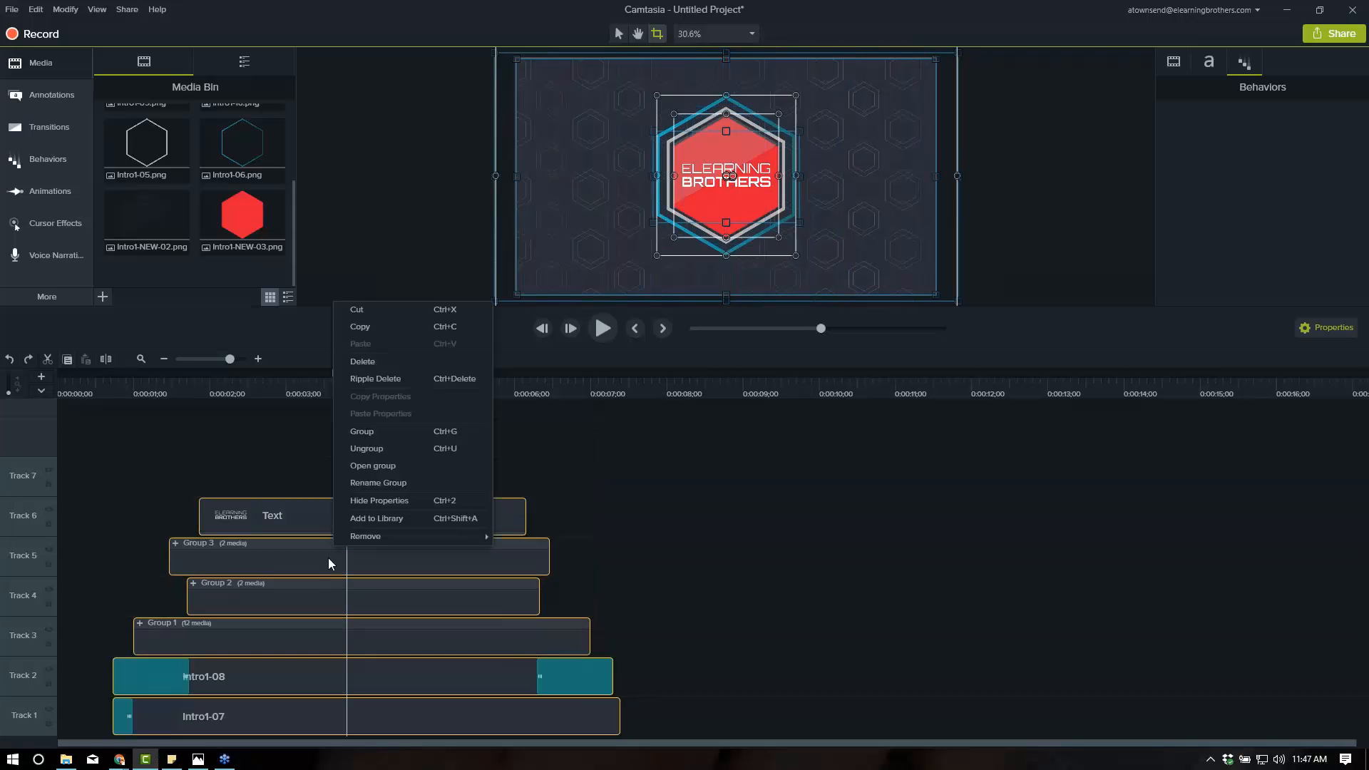
left_click(379, 449)
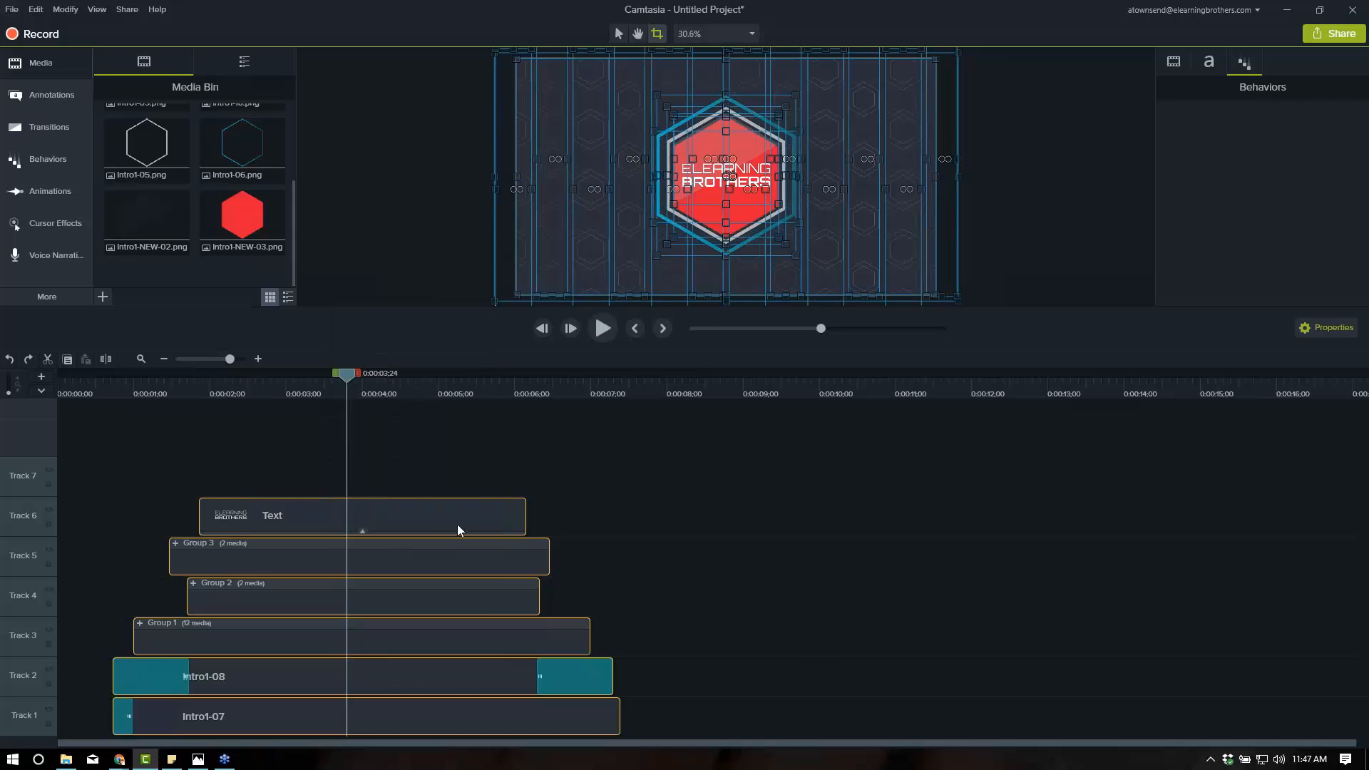
scroll(323, 572, "up", 2)
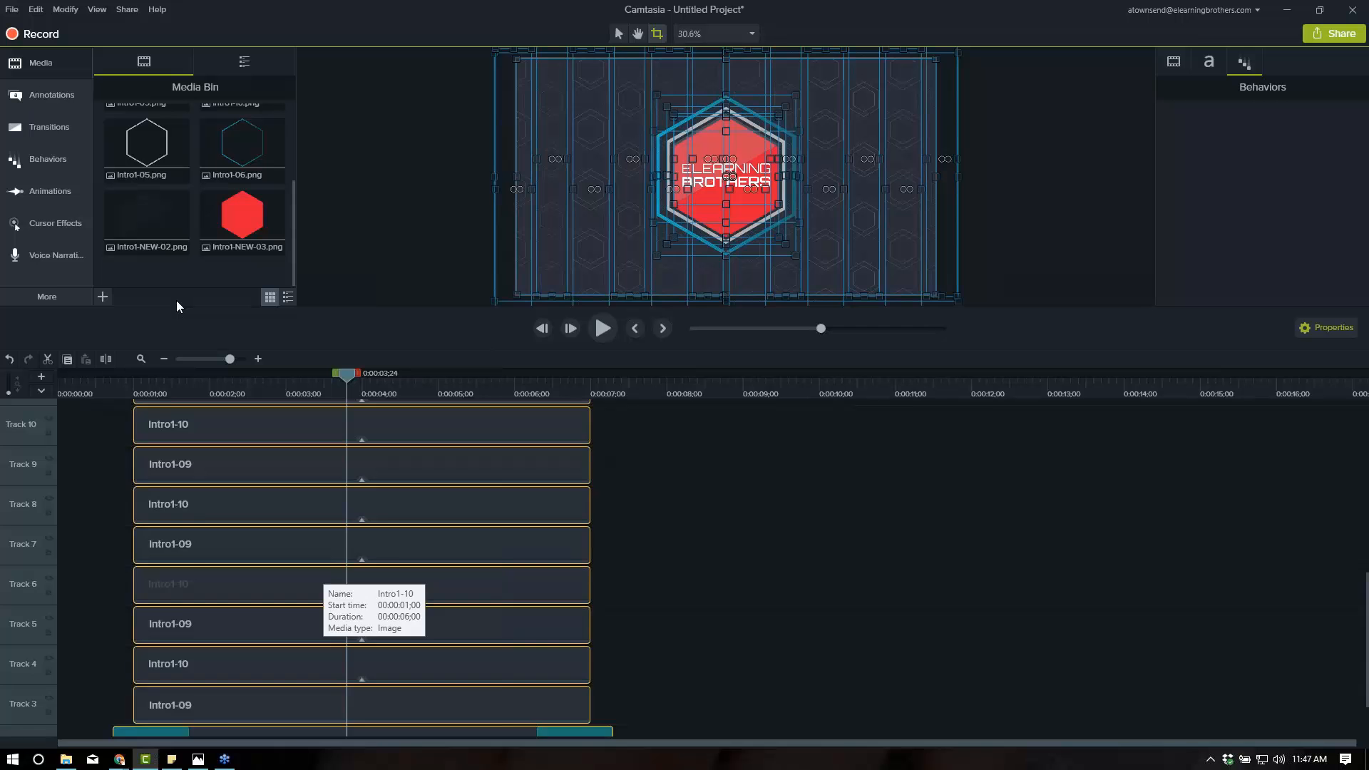
key("ctrl+z")
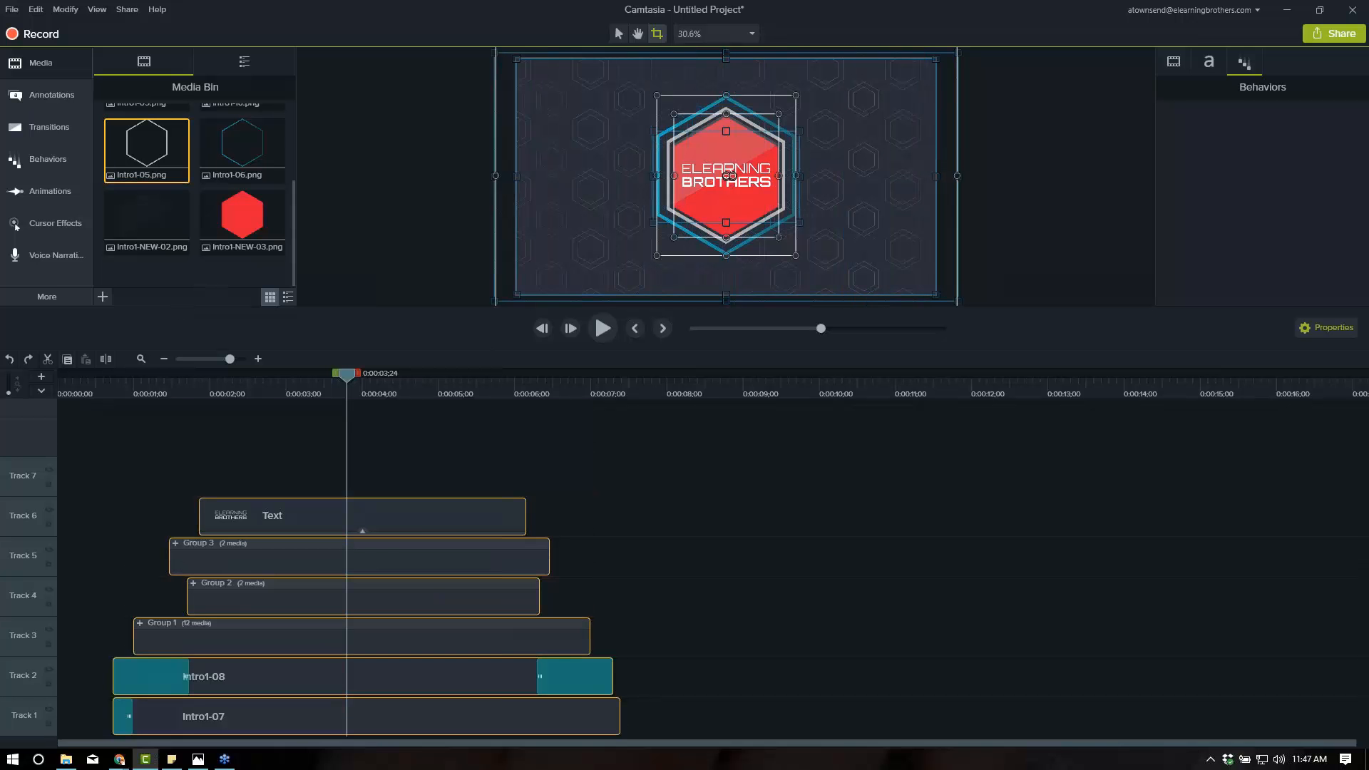
Update the Intro1-05.png outline media with Intro1-NEW-05 from the Webinar Files folder in Videos.
right_click(160, 148)
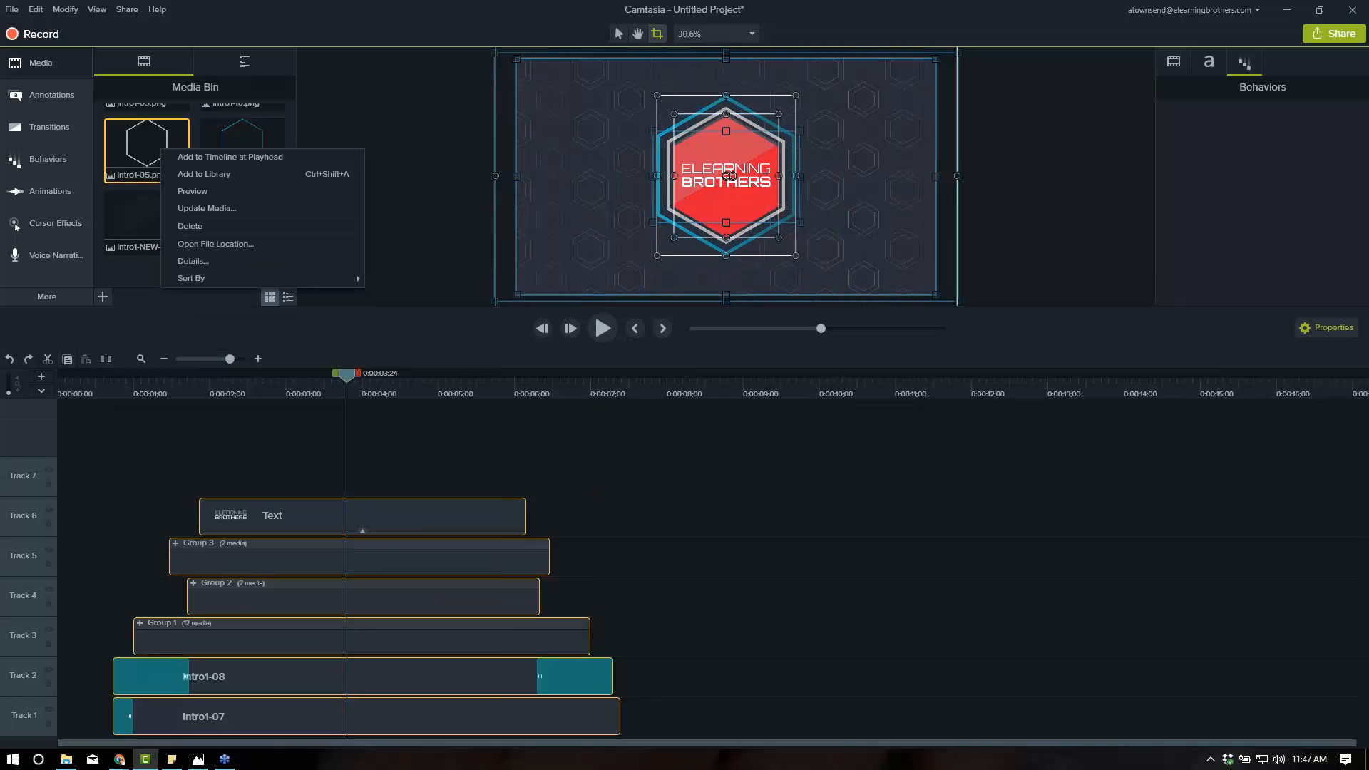
left_click(203, 208)
left_click(56, 505)
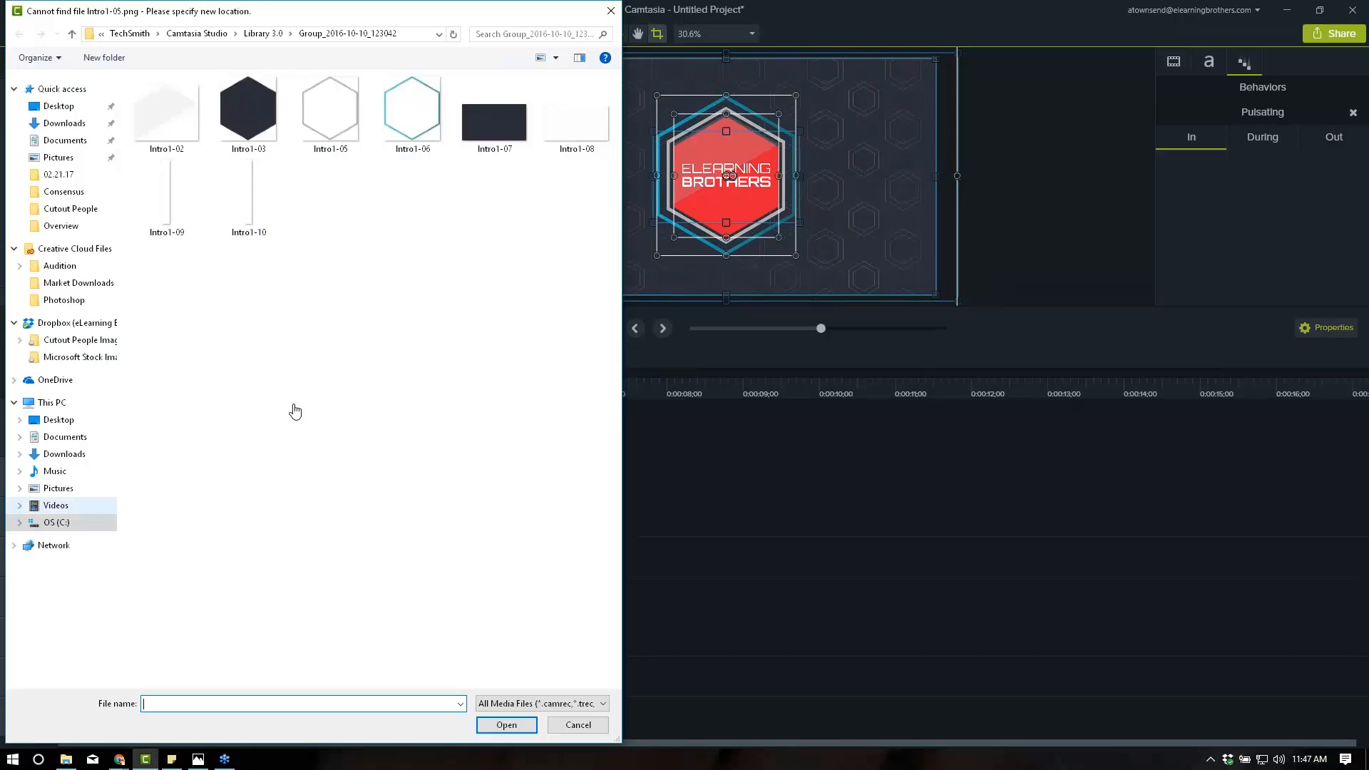
double_click(330, 112)
double_click(409, 128)
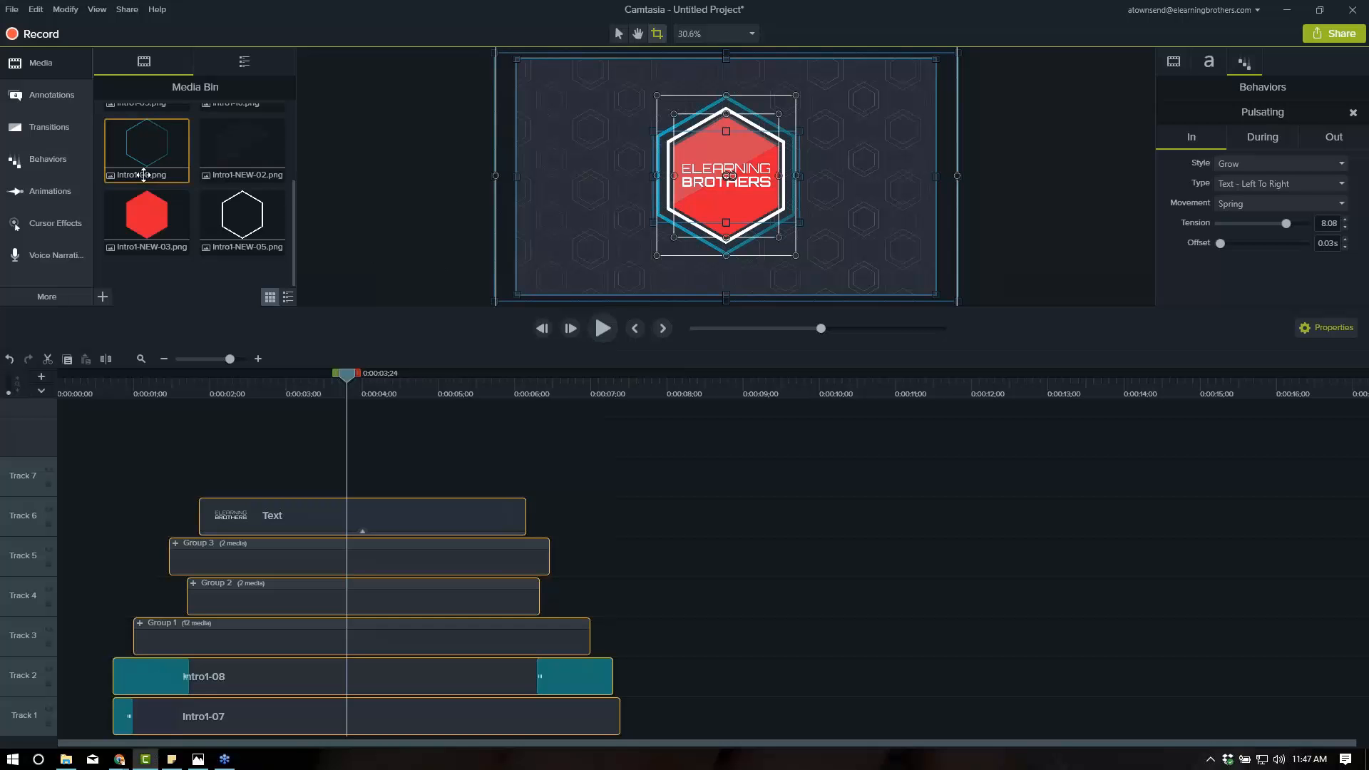
Update the Intro1-06.png blue outline media with the red Intro1-NEW-06 from the Webinar Files folder in Videos.
right_click(151, 150)
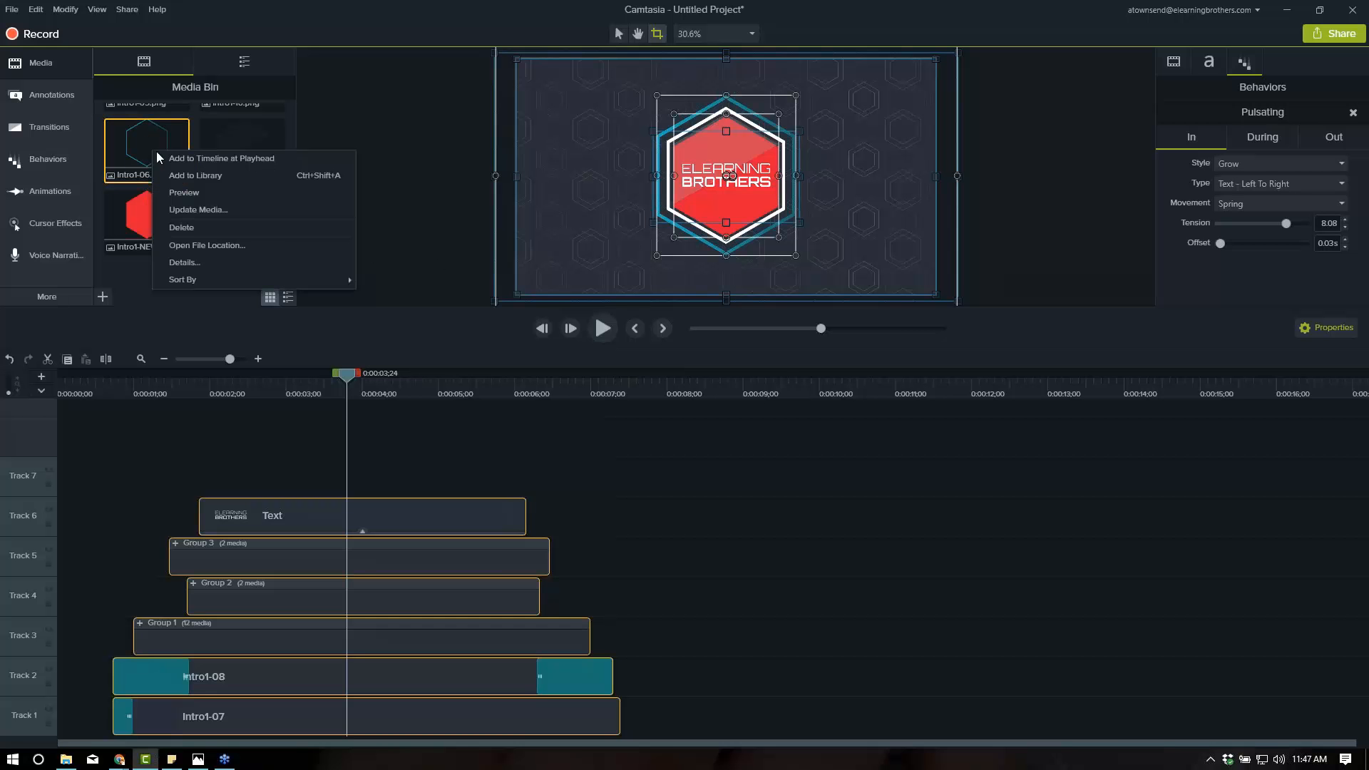
left_click(206, 216)
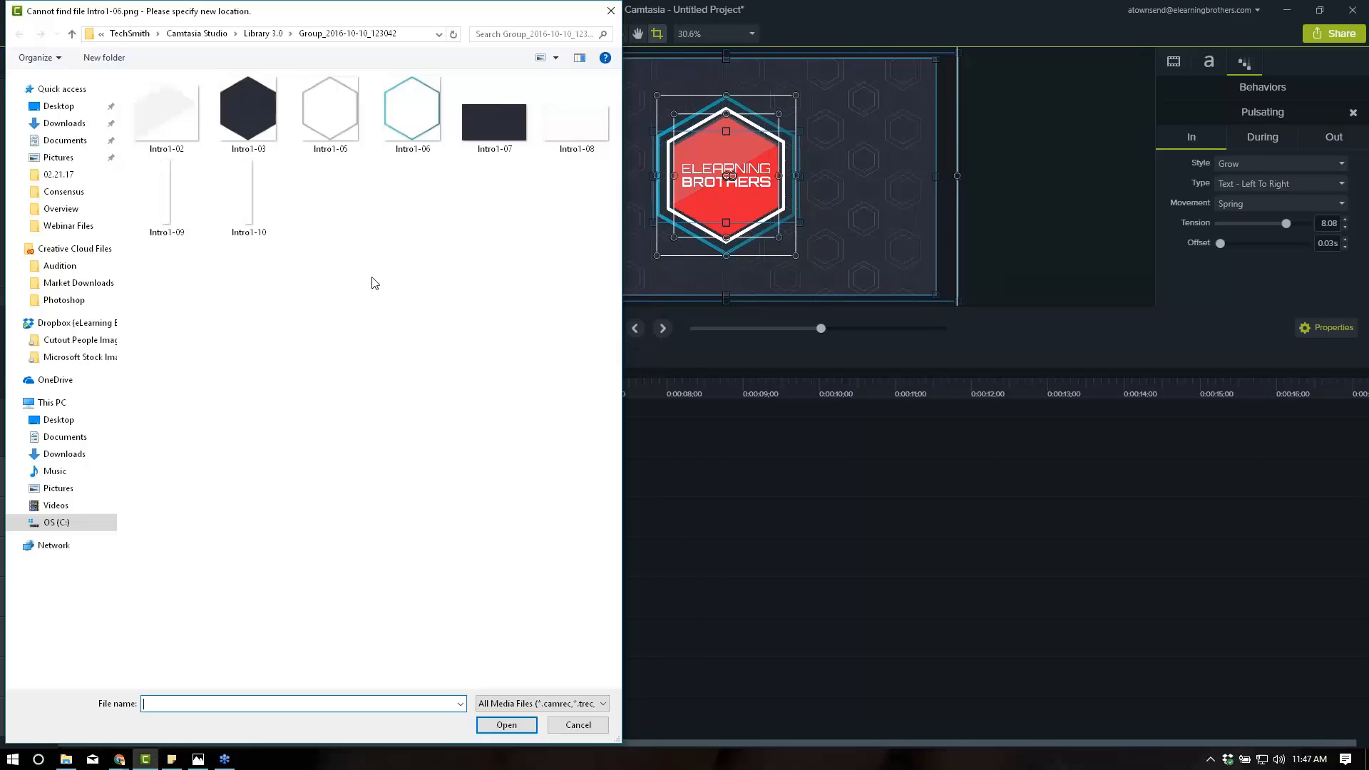
left_click(55, 505)
double_click(353, 142)
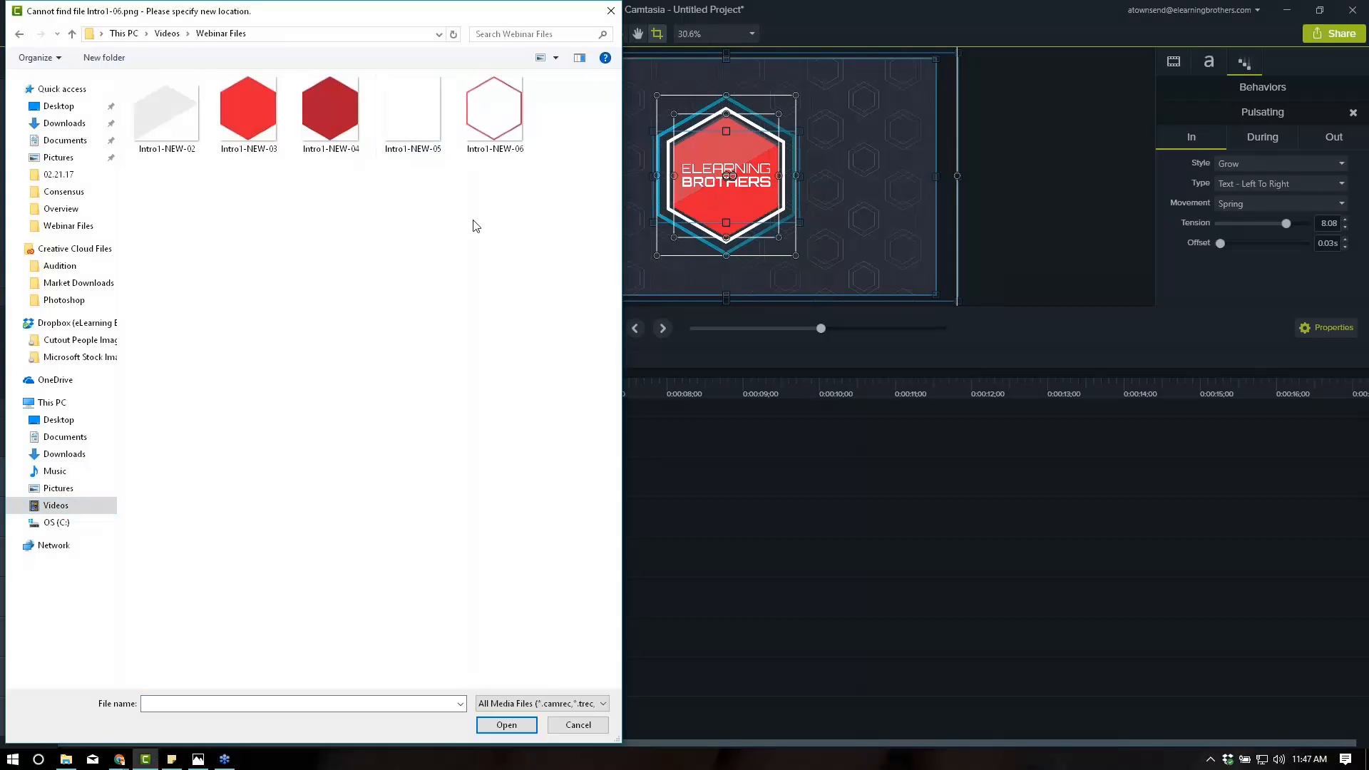
double_click(502, 121)
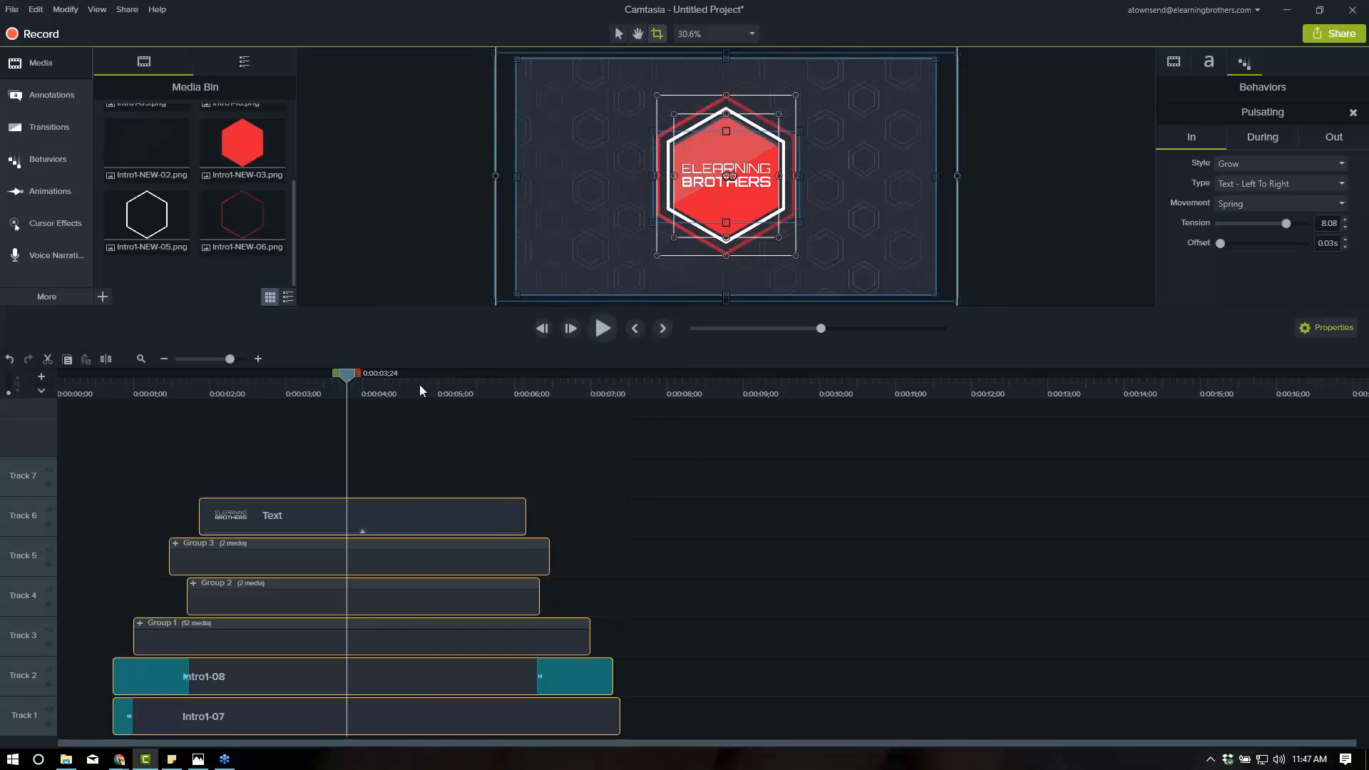
left_click(1031, 228)
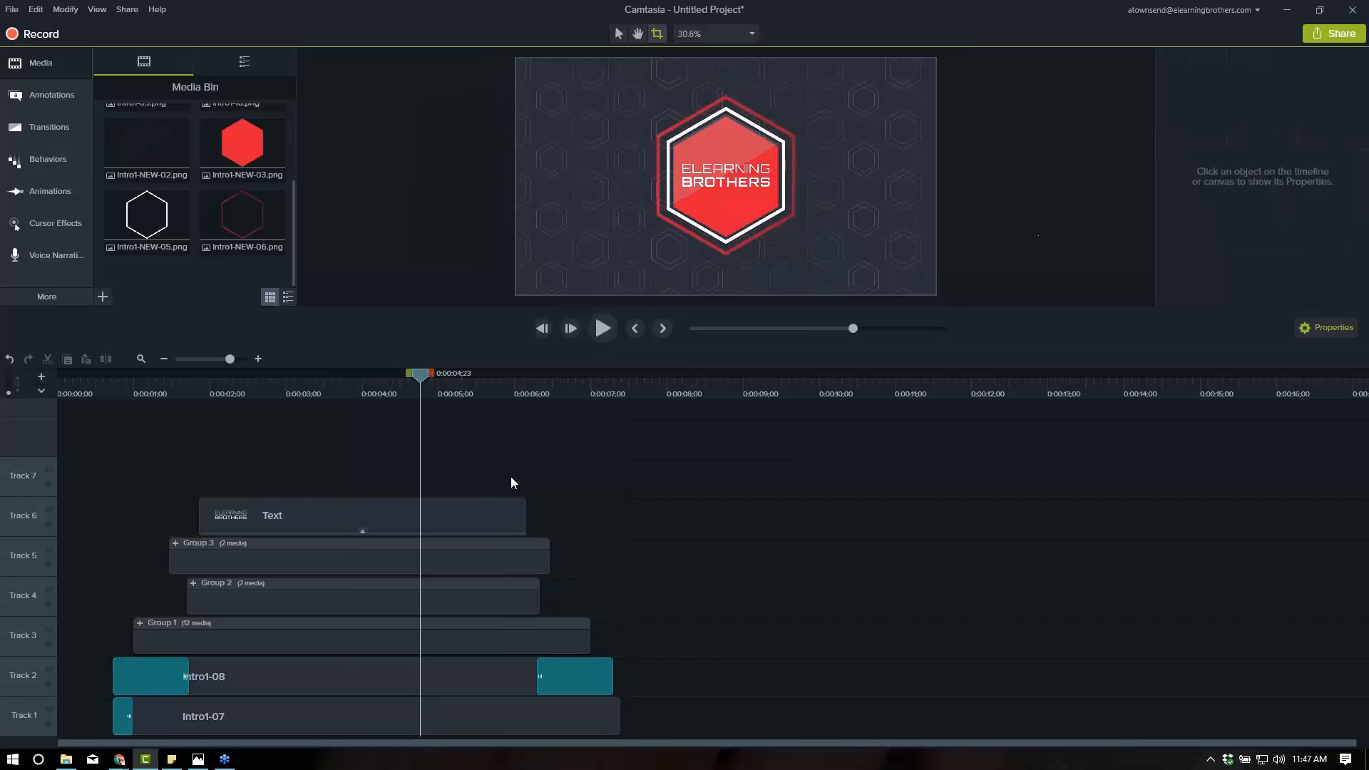
With the playhead at 0:00:03;20, change the font of the Text callout on Track 6 to Ek Mukta.
left_click_drag(291, 386, 337, 387)
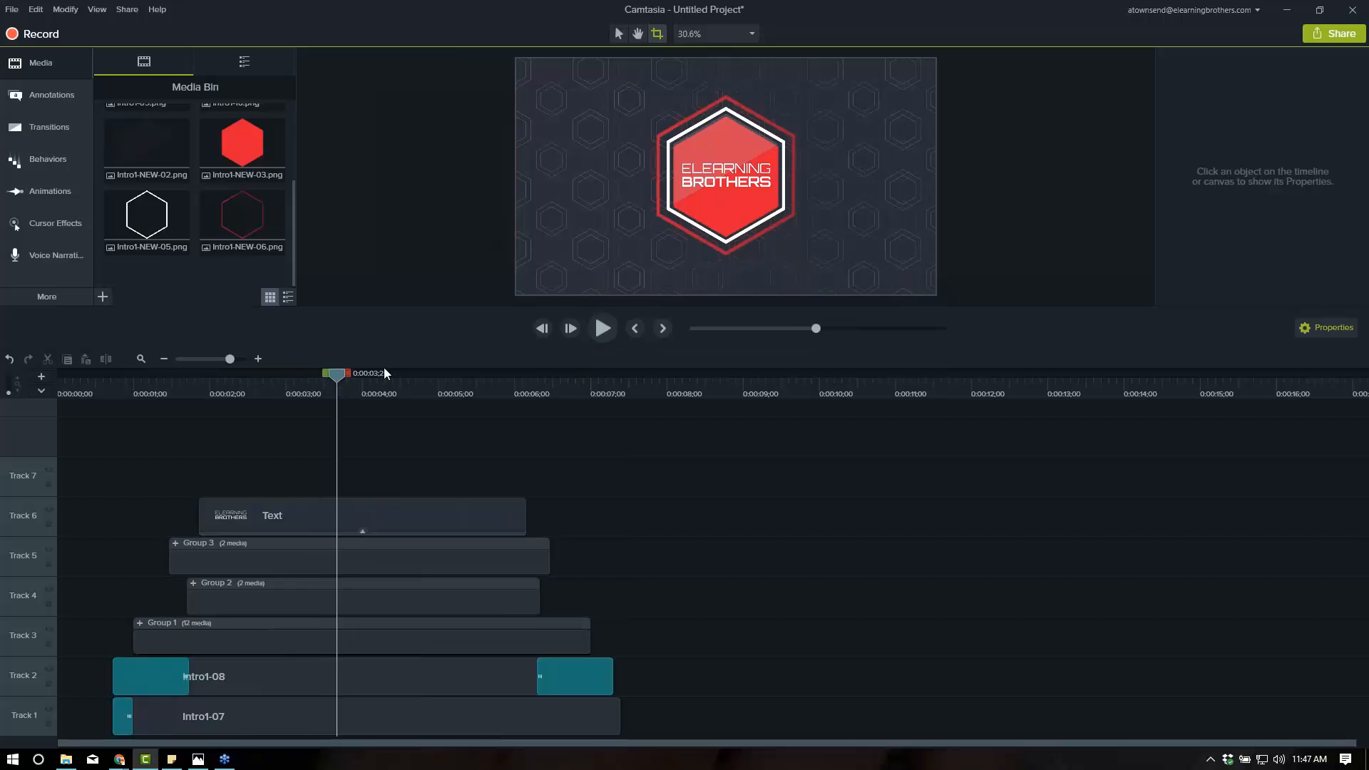
left_click(255, 515)
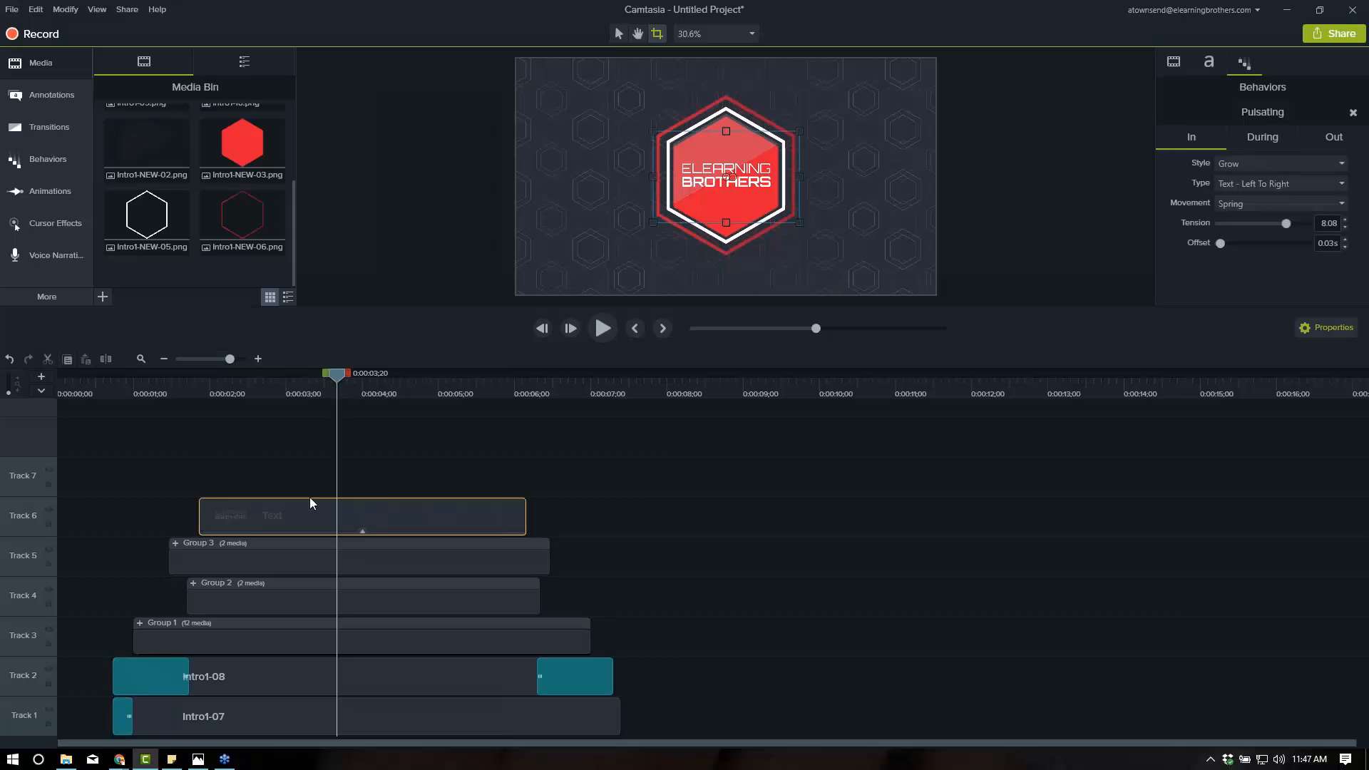
left_click(1218, 69)
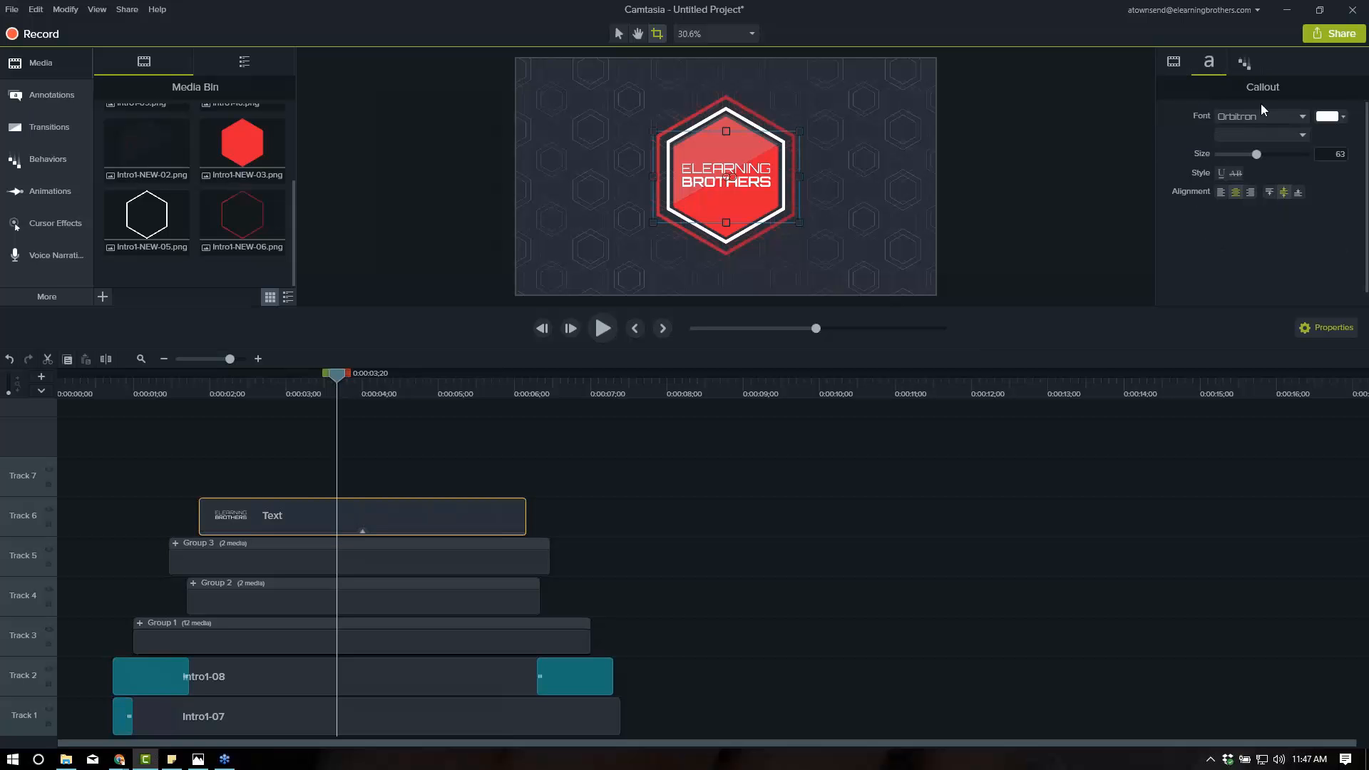
left_click(1300, 119)
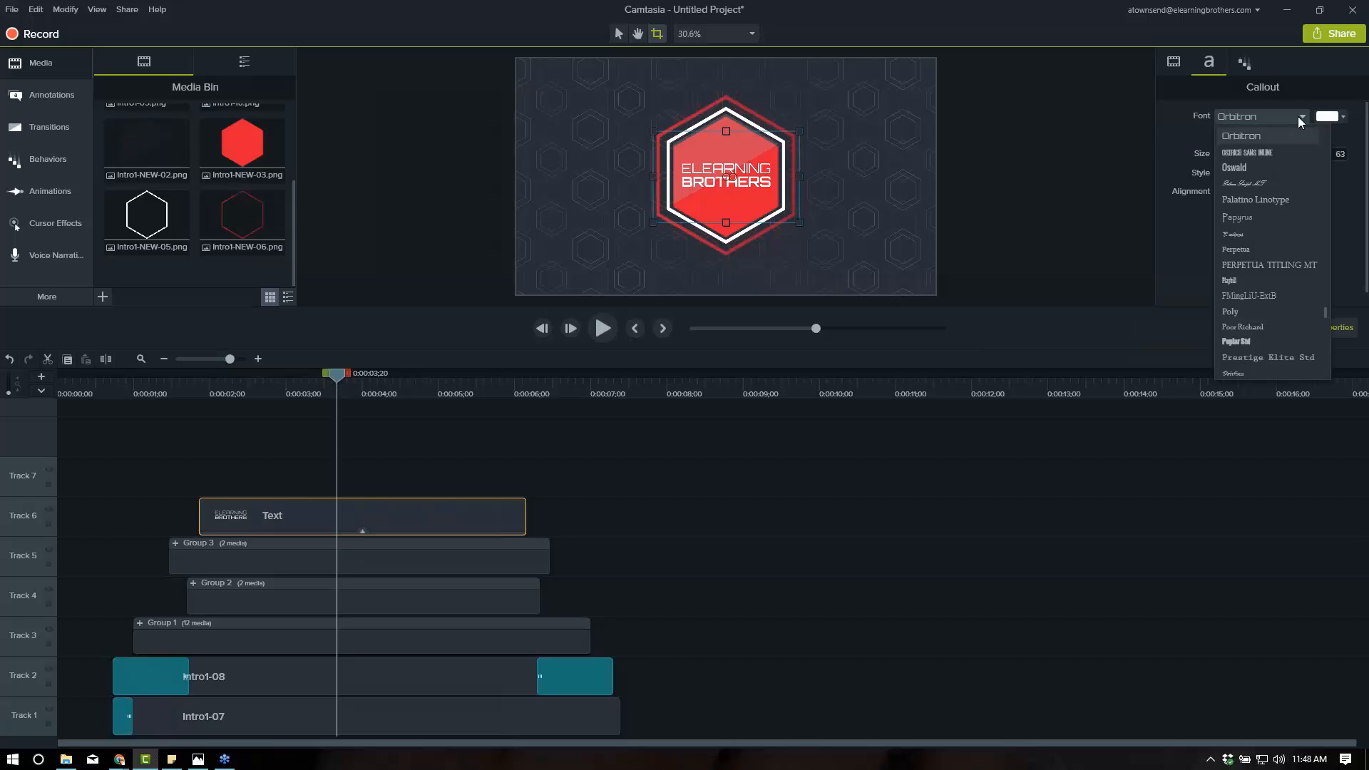
type("ek")
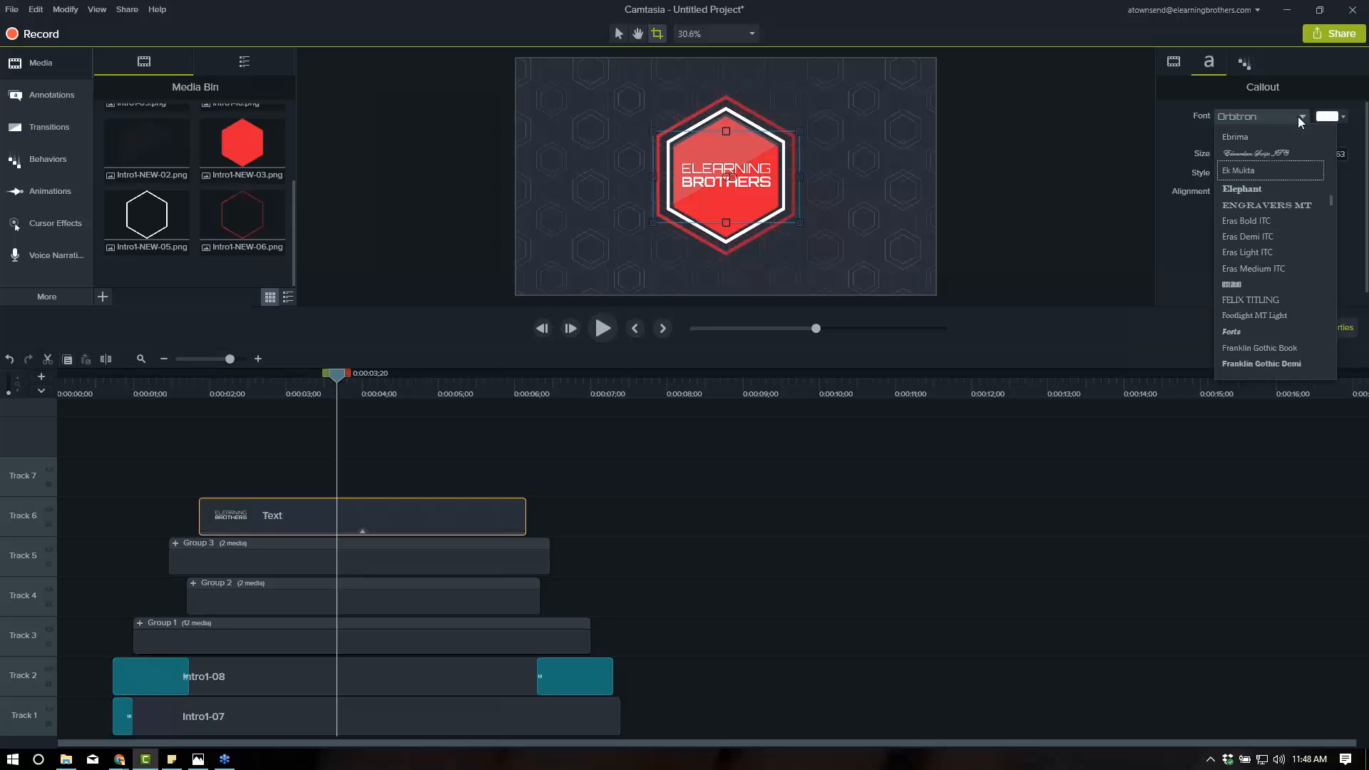
left_click(1257, 171)
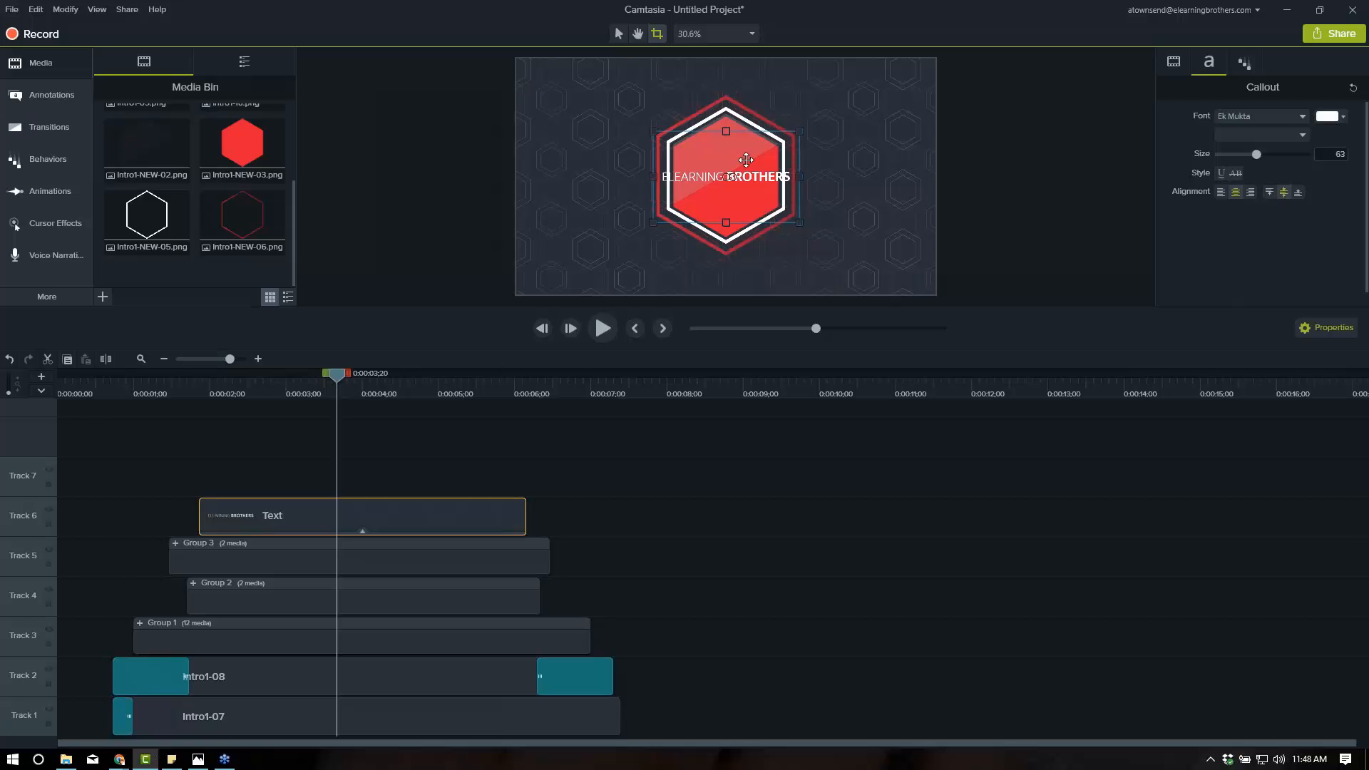
Narrow the Text callout's box on both sides to fit inside the hexagon, wrapping ELEARNING BROTHERS onto two lines.
left_click(618, 33)
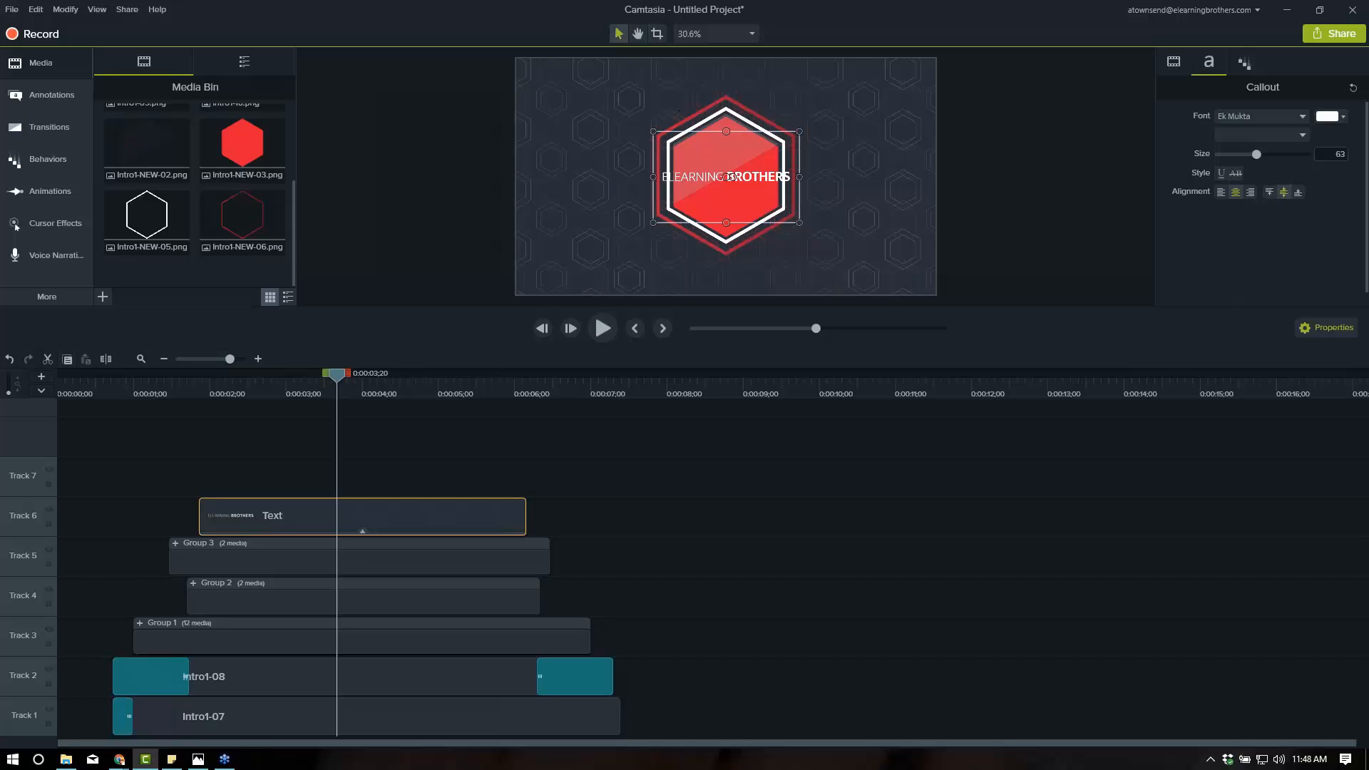
left_click_drag(662, 182, 675, 177)
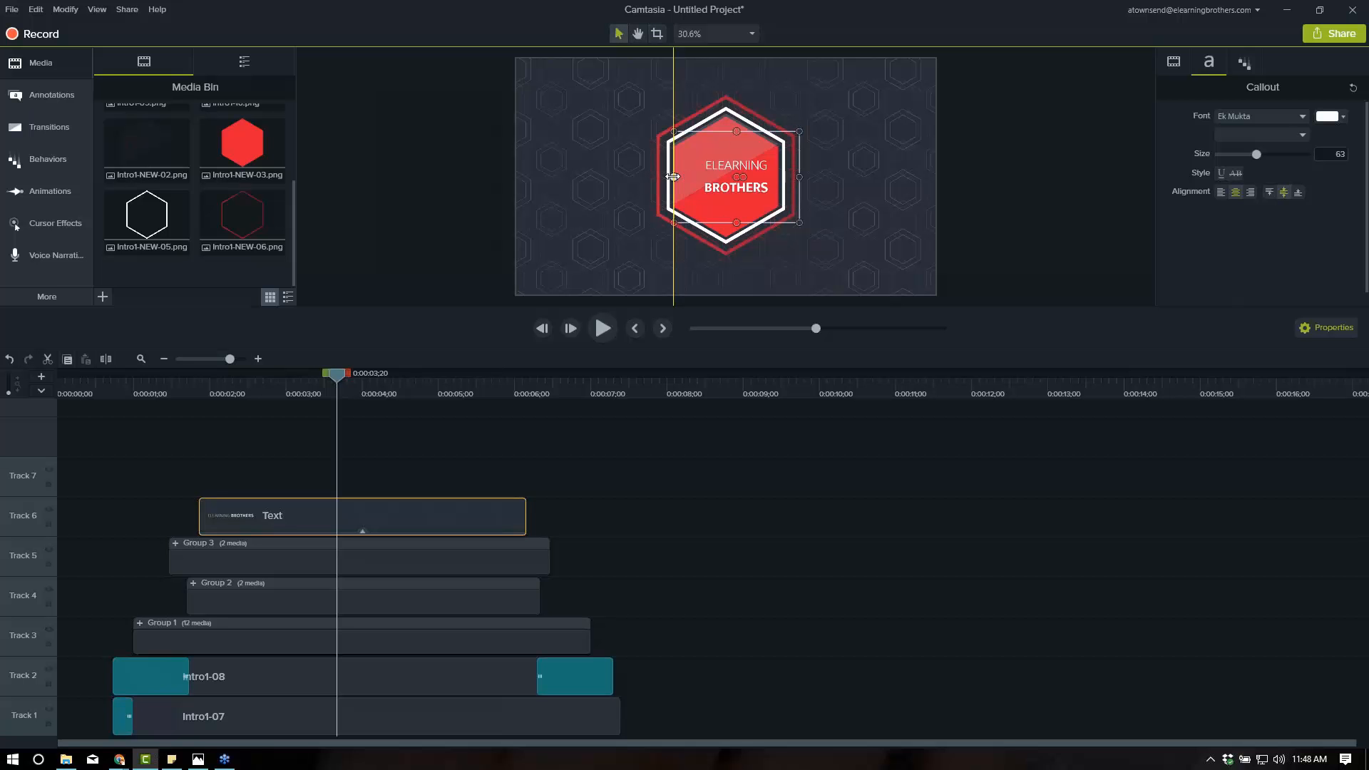
left_click_drag(799, 177, 782, 177)
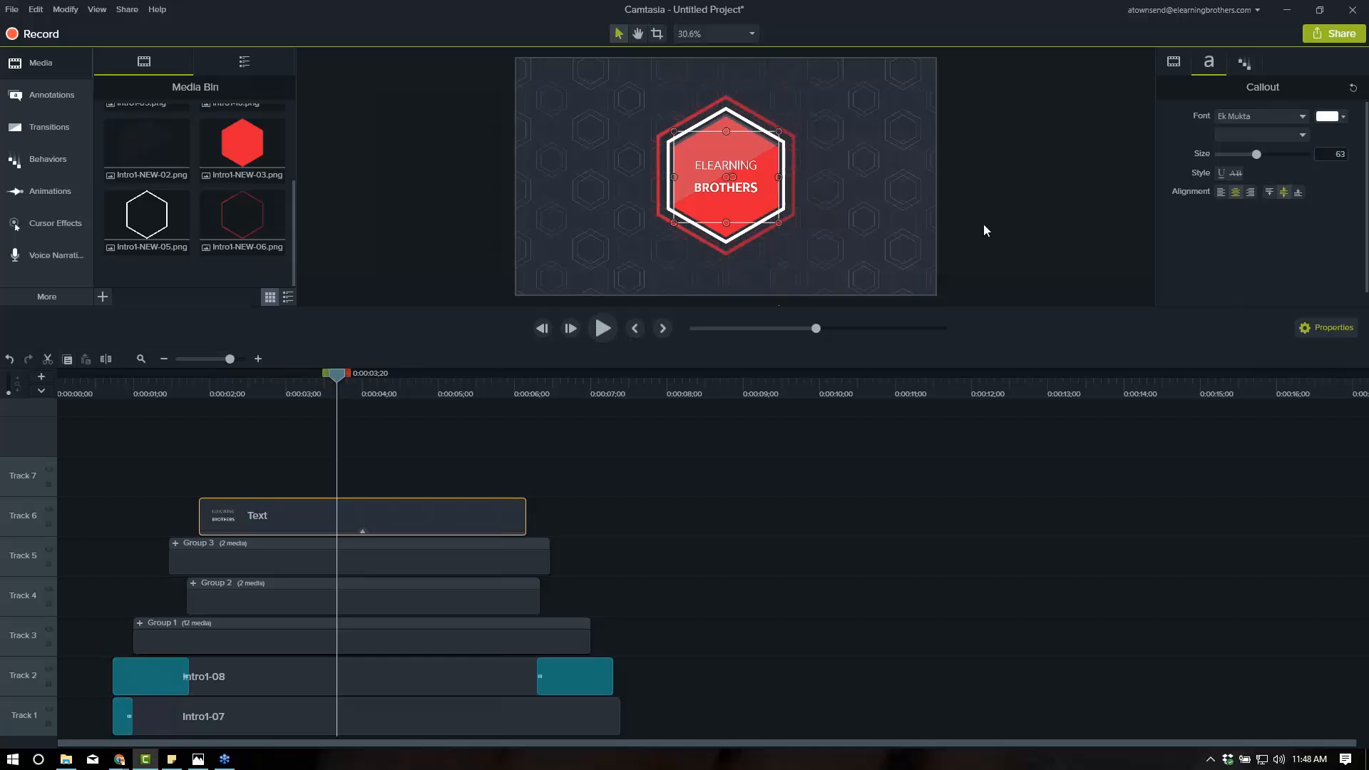
left_click(1029, 226)
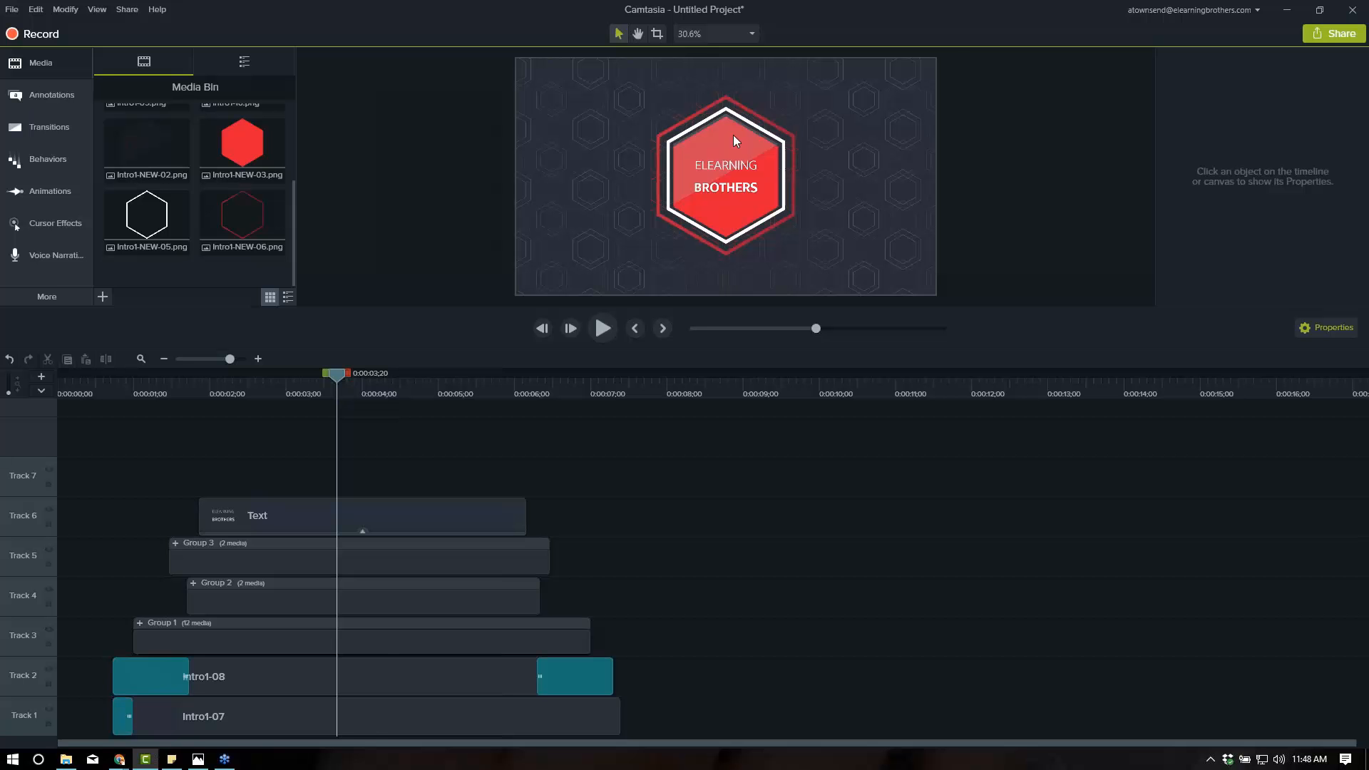
Add all the intro clips on Tracks 1 to 6 to the Library as an asset named New Template.
left_click_drag(409, 445, 372, 724)
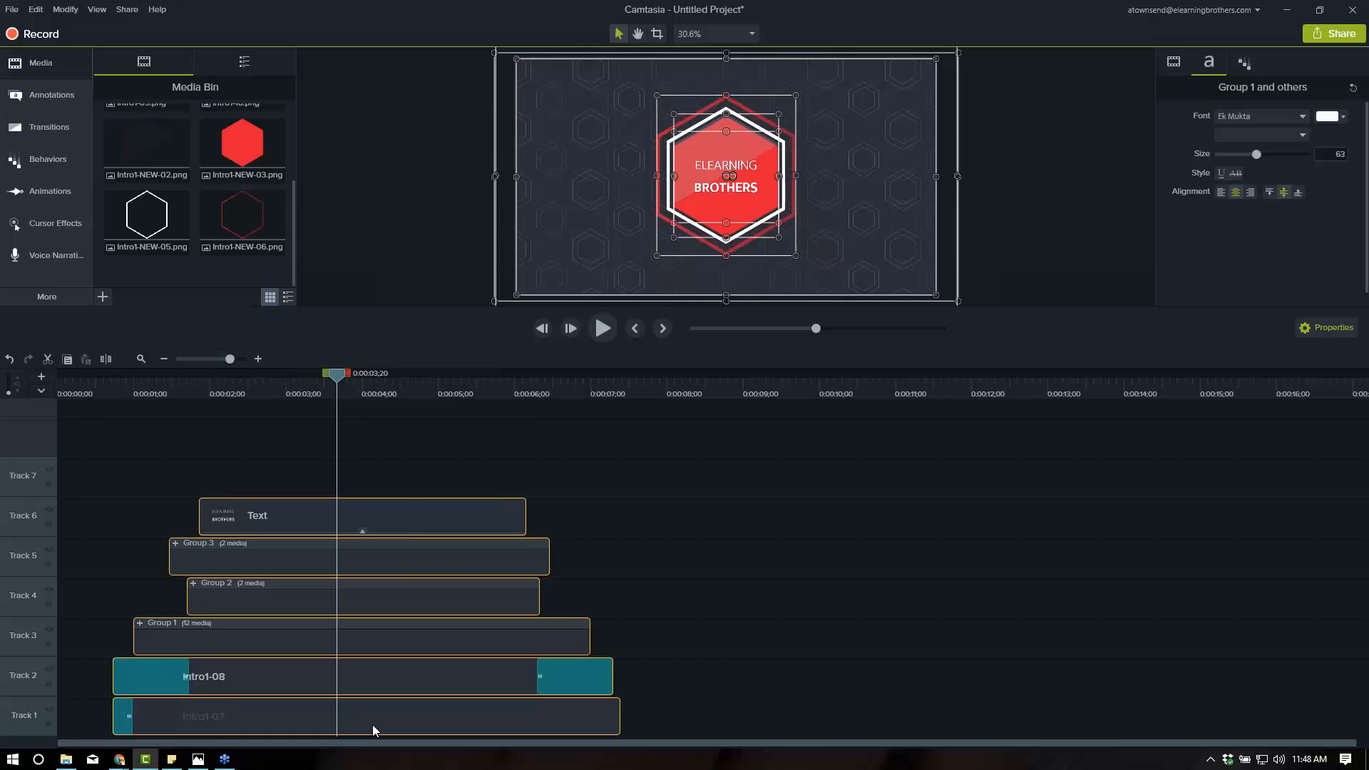
right_click(372, 725)
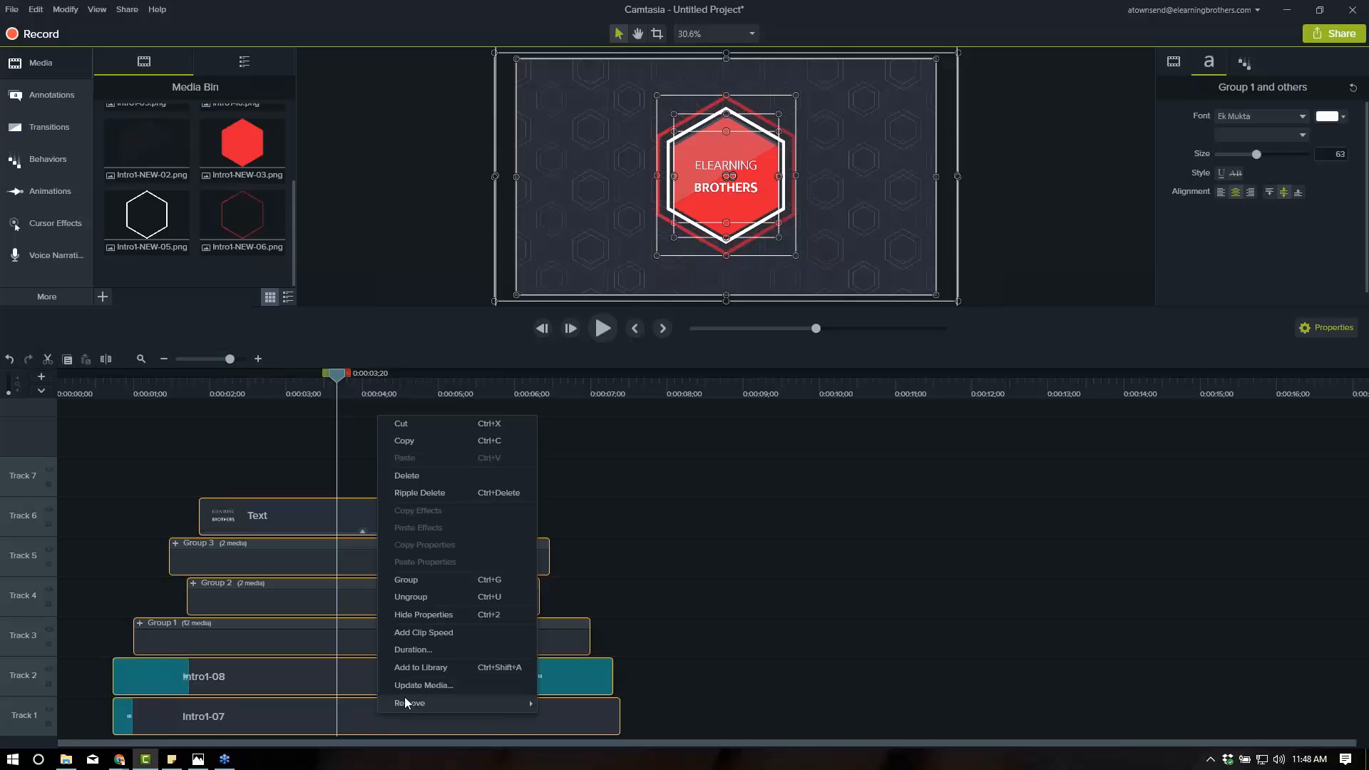
left_click(428, 671)
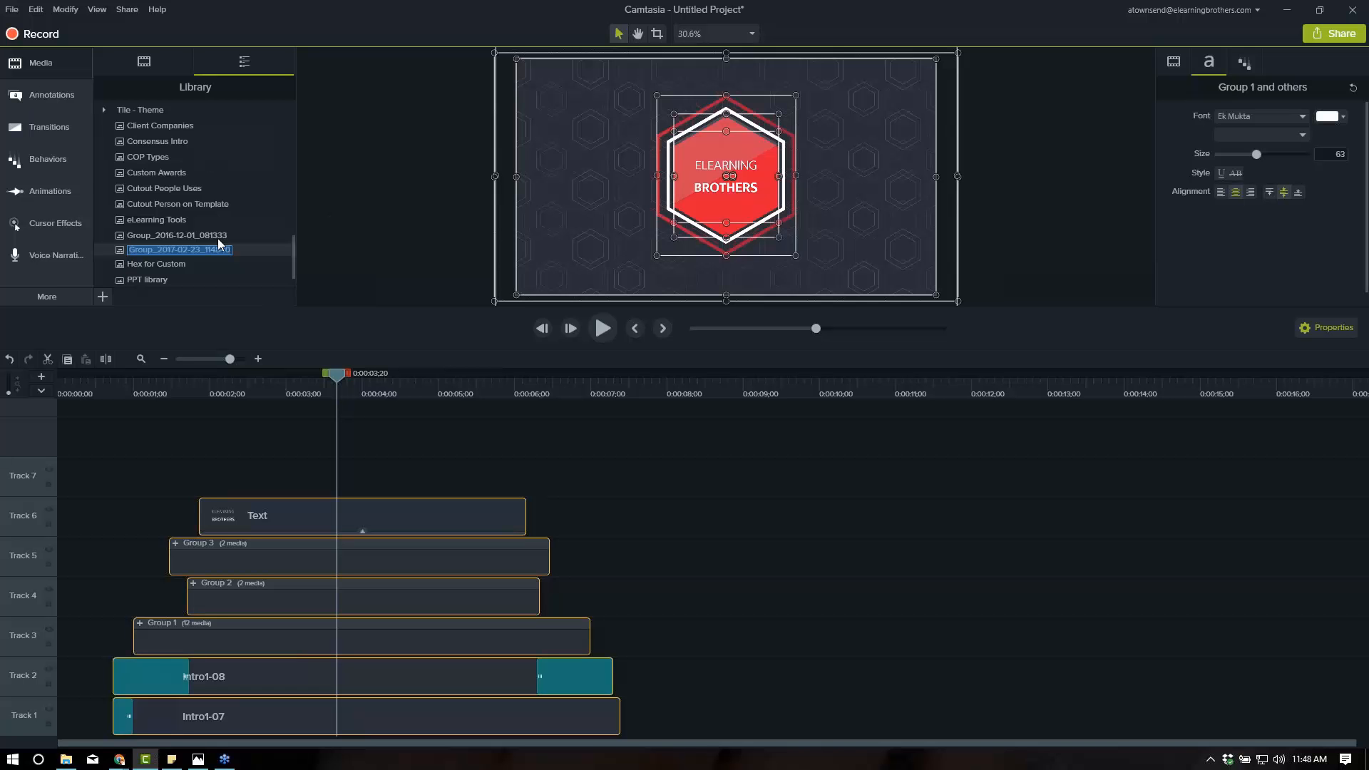
type("New")
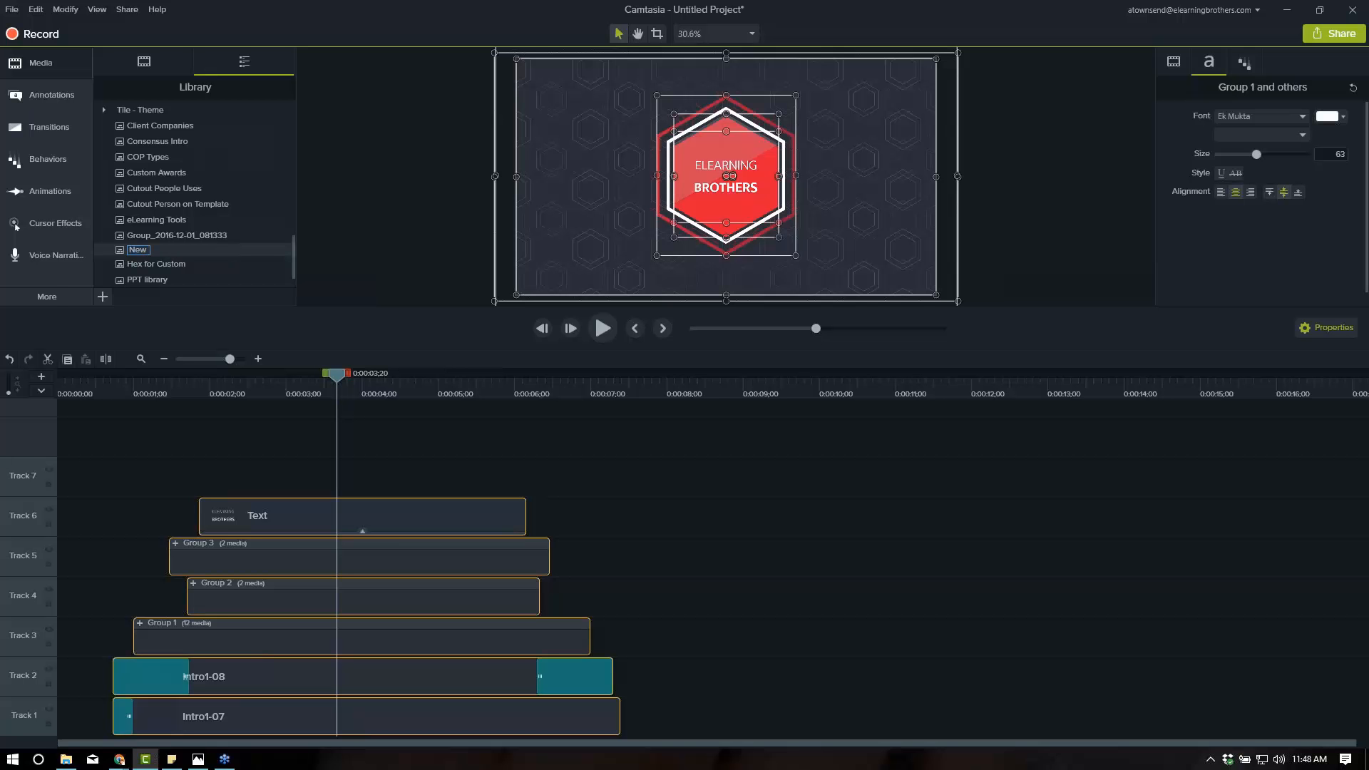
type(" Template")
key("Return")
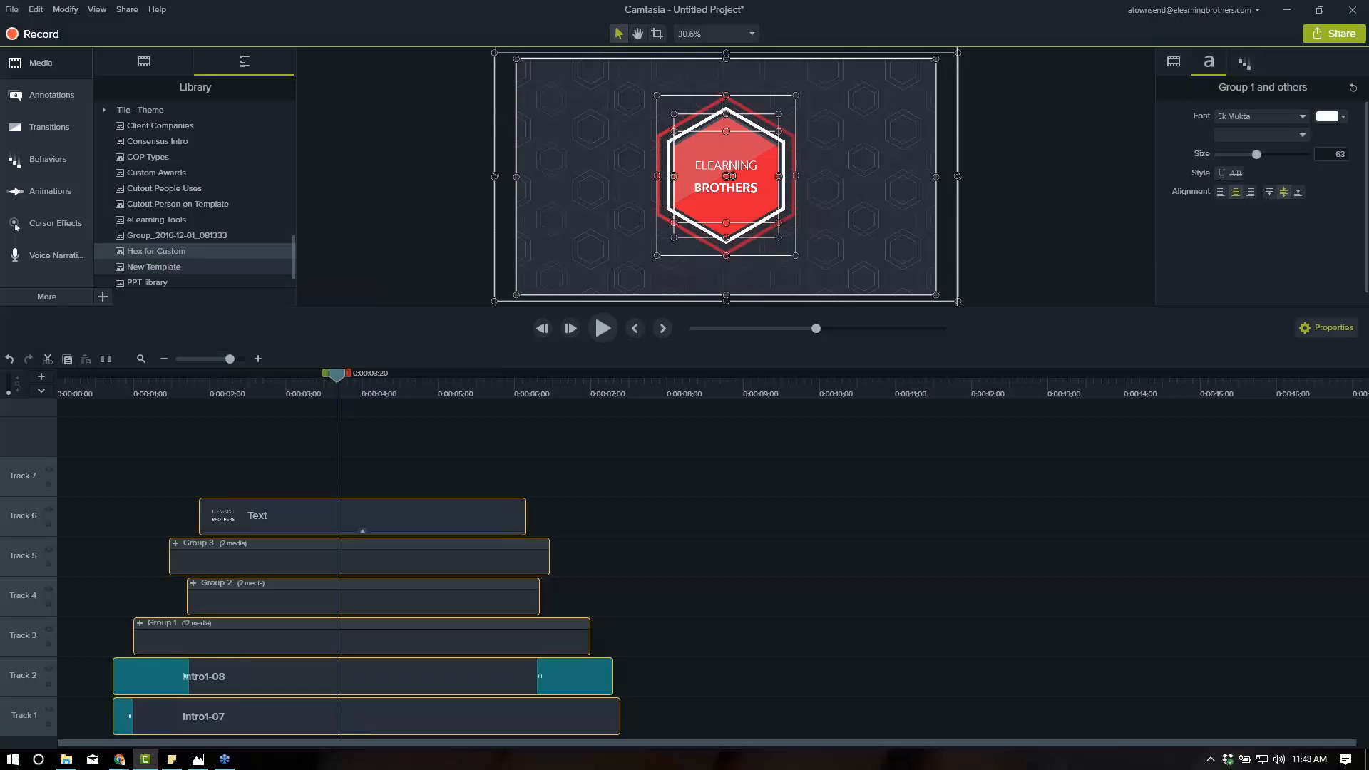
Scrub through the opening of the recolored intro to review its animation, ending at 0:00:03;00.
right_click(153, 270)
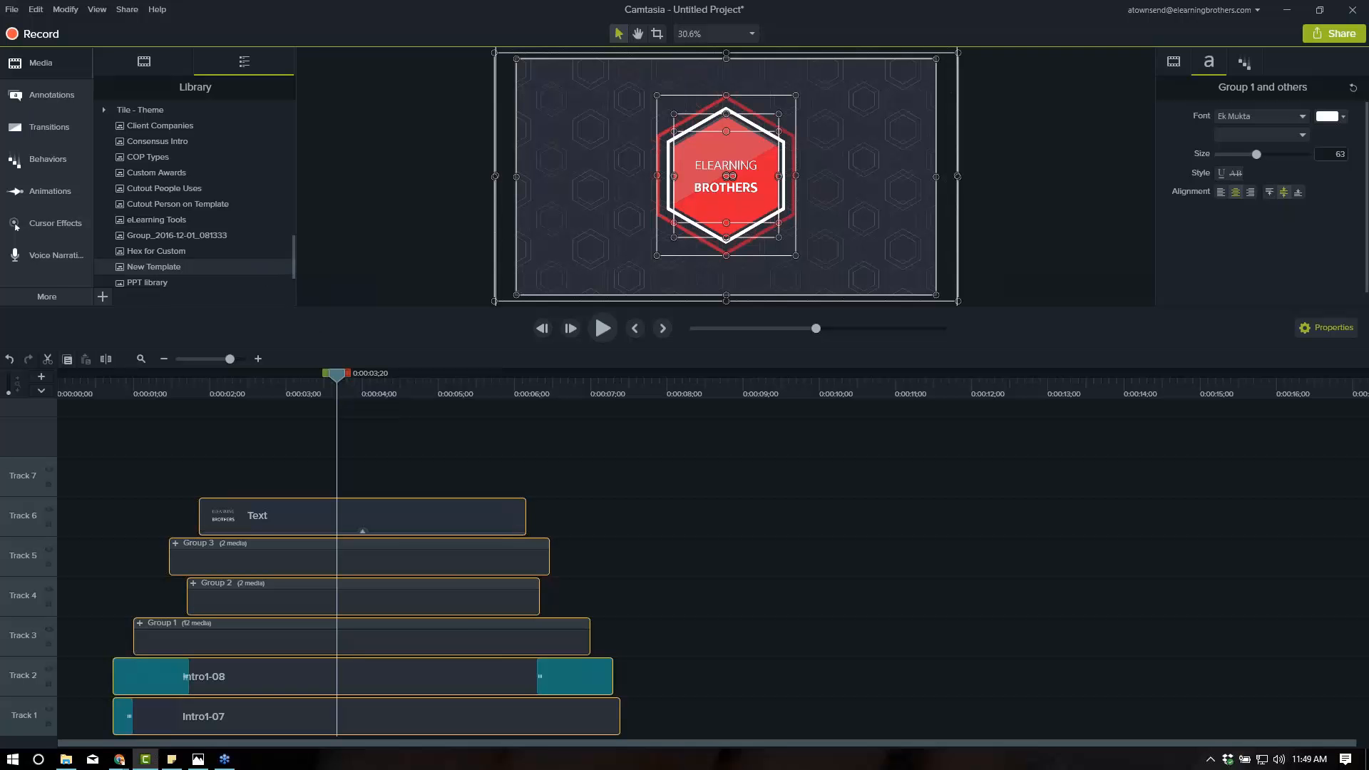
left_click(181, 383)
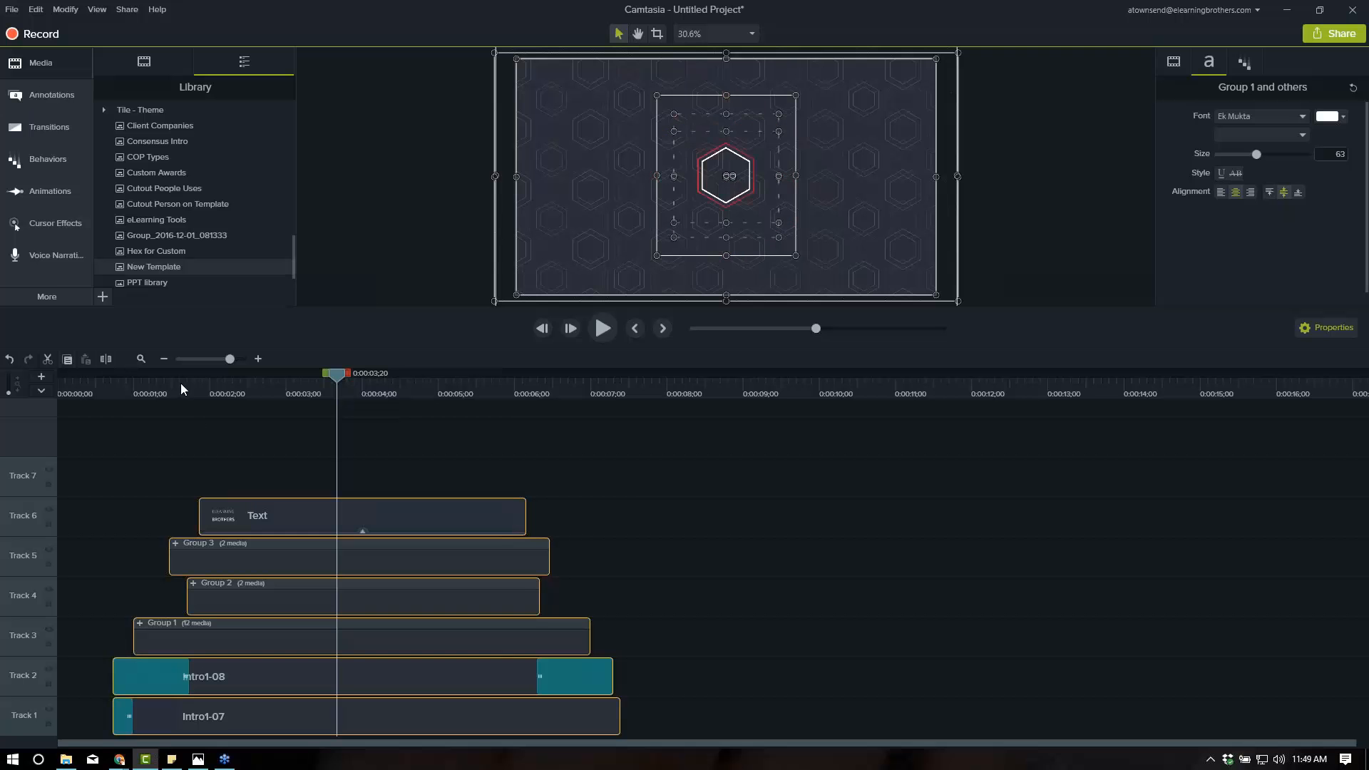
left_click_drag(188, 387, 212, 380)
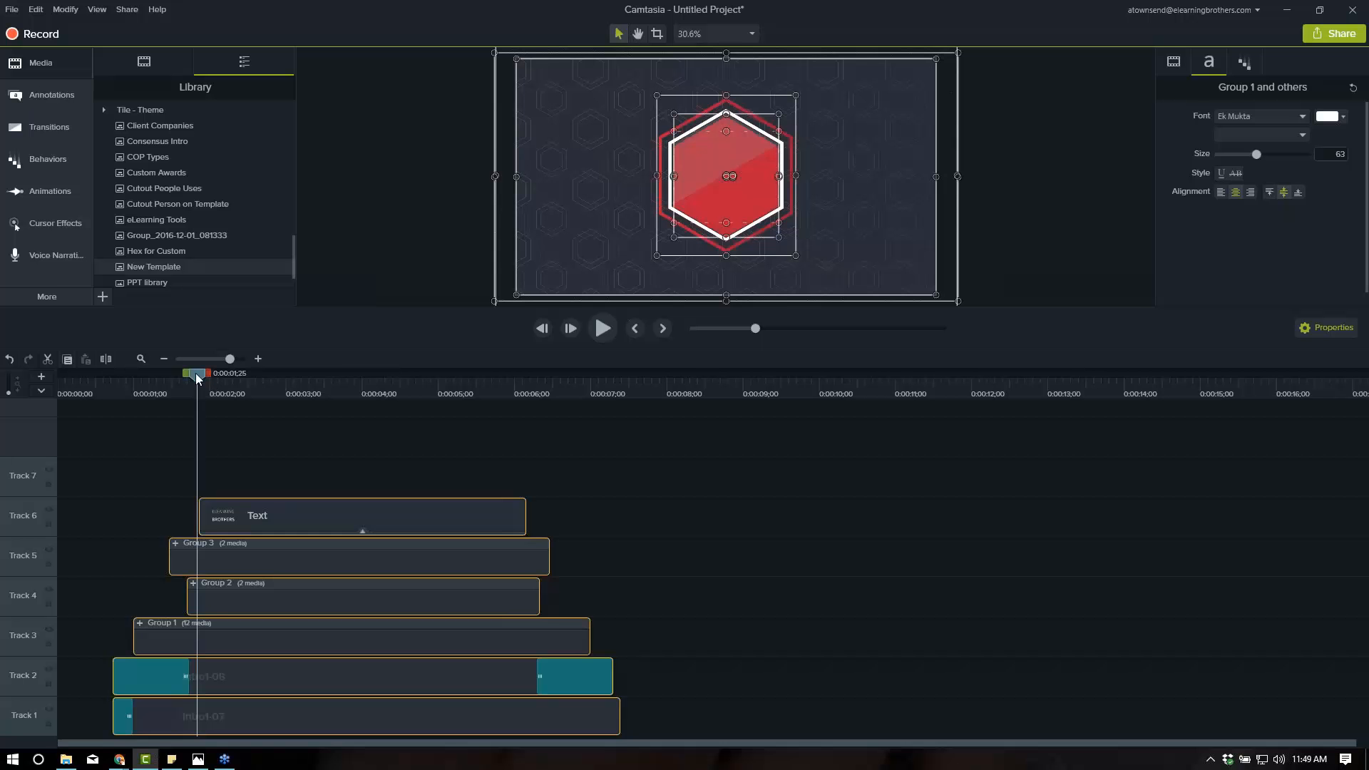
left_click_drag(199, 373, 287, 374)
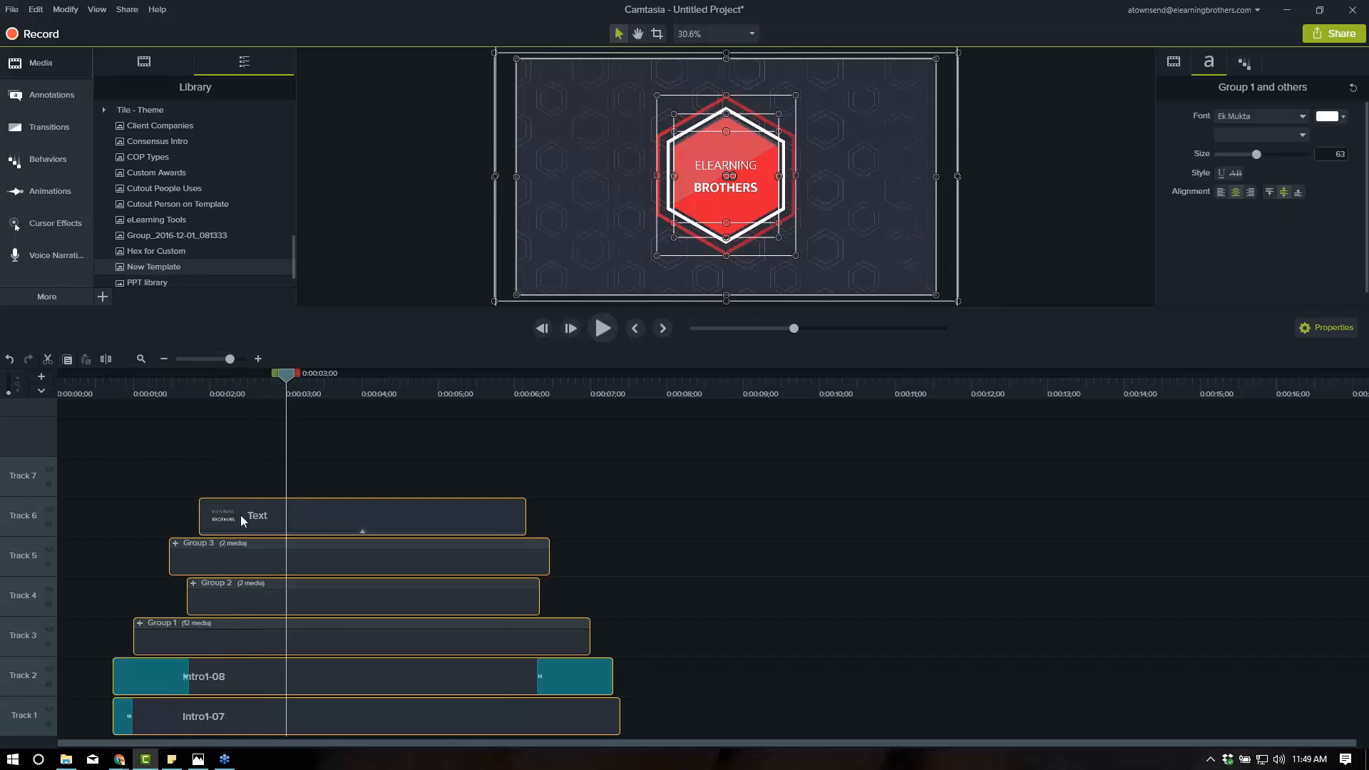
Expand Group 1 and examine the Fade behavior's During settings for the Intro1-10 hexagon strip on Track 6.
left_click(550, 275)
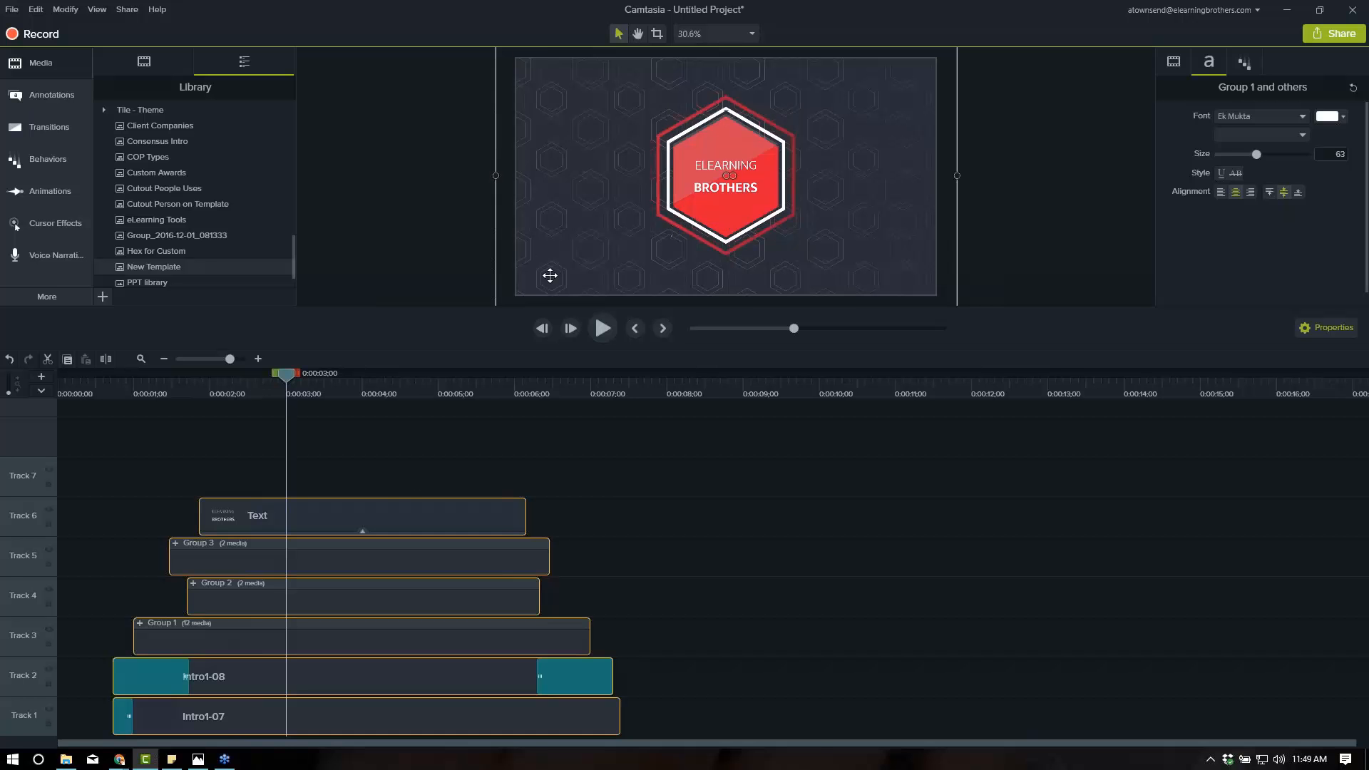
double_click(550, 275)
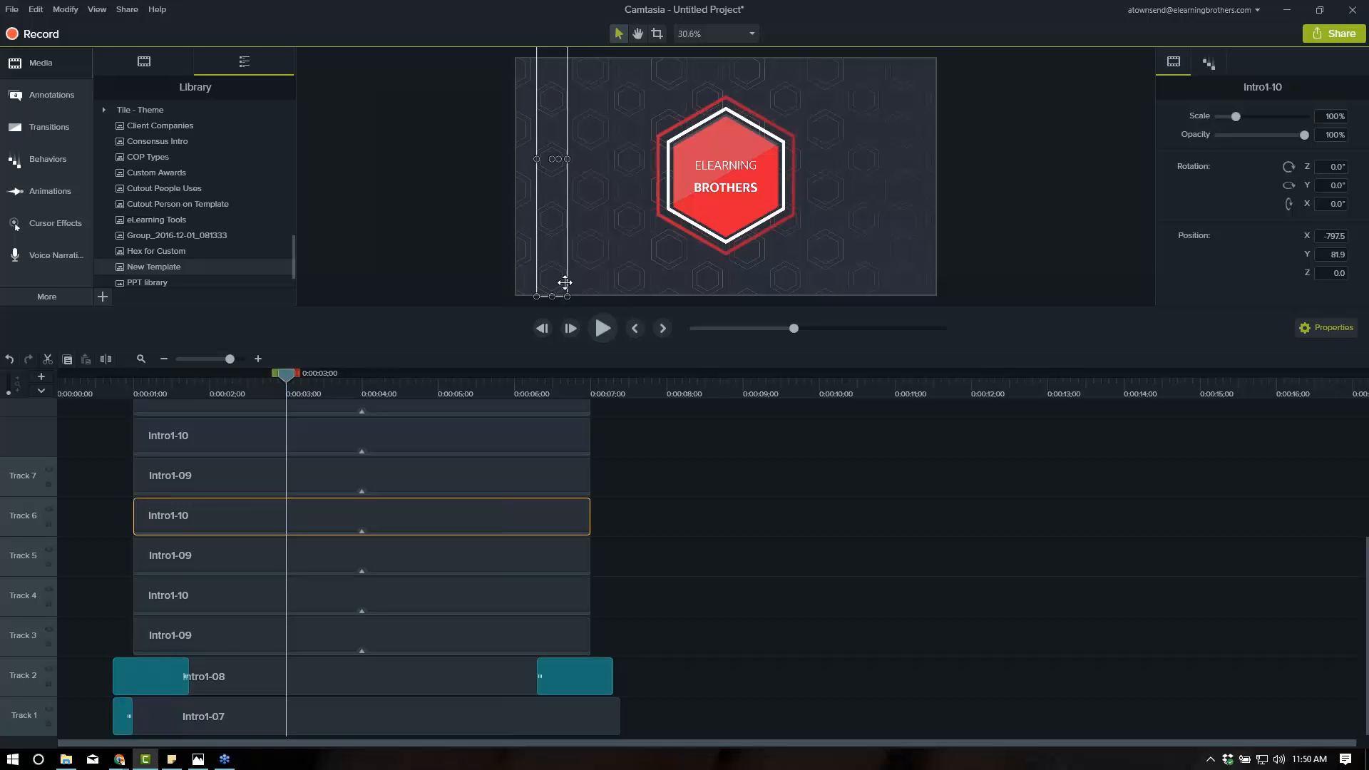
scroll(260, 635, "up", 6)
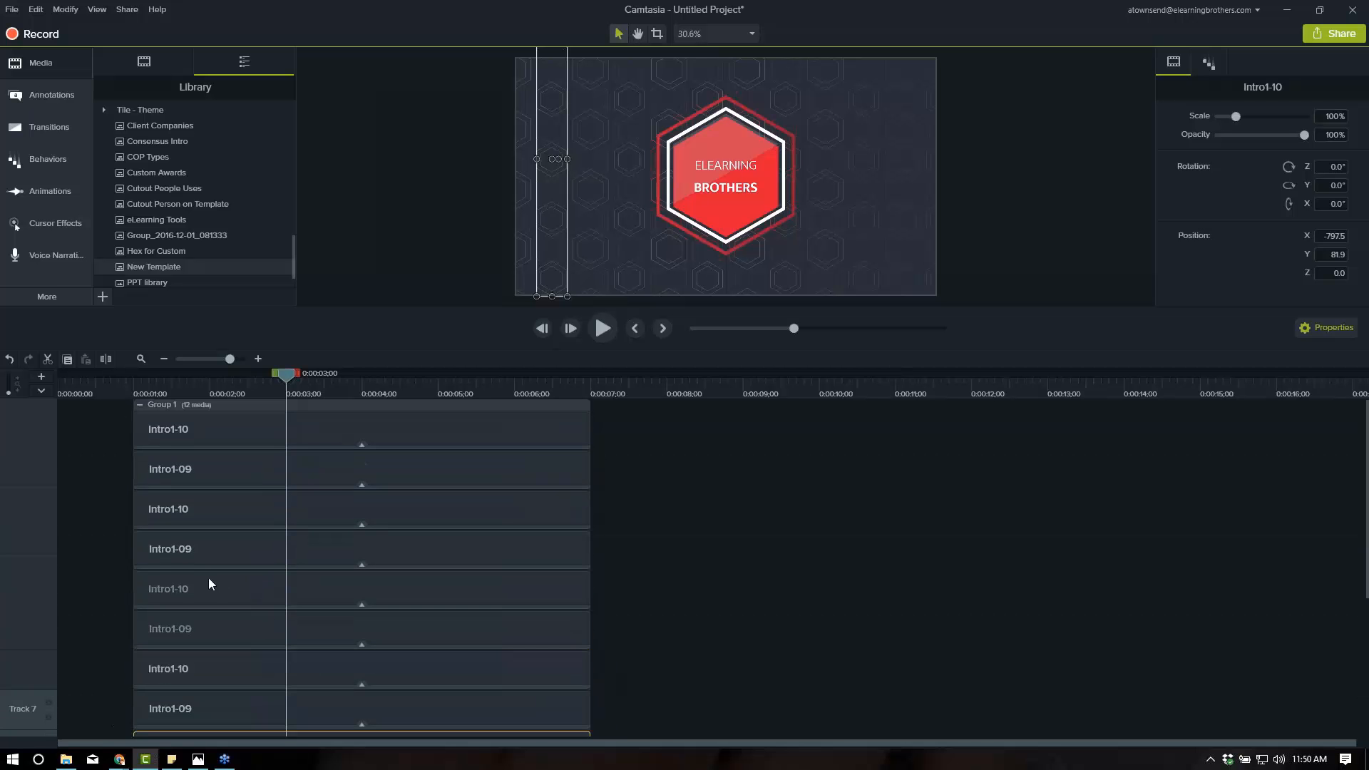
scroll(318, 511, "down", 4)
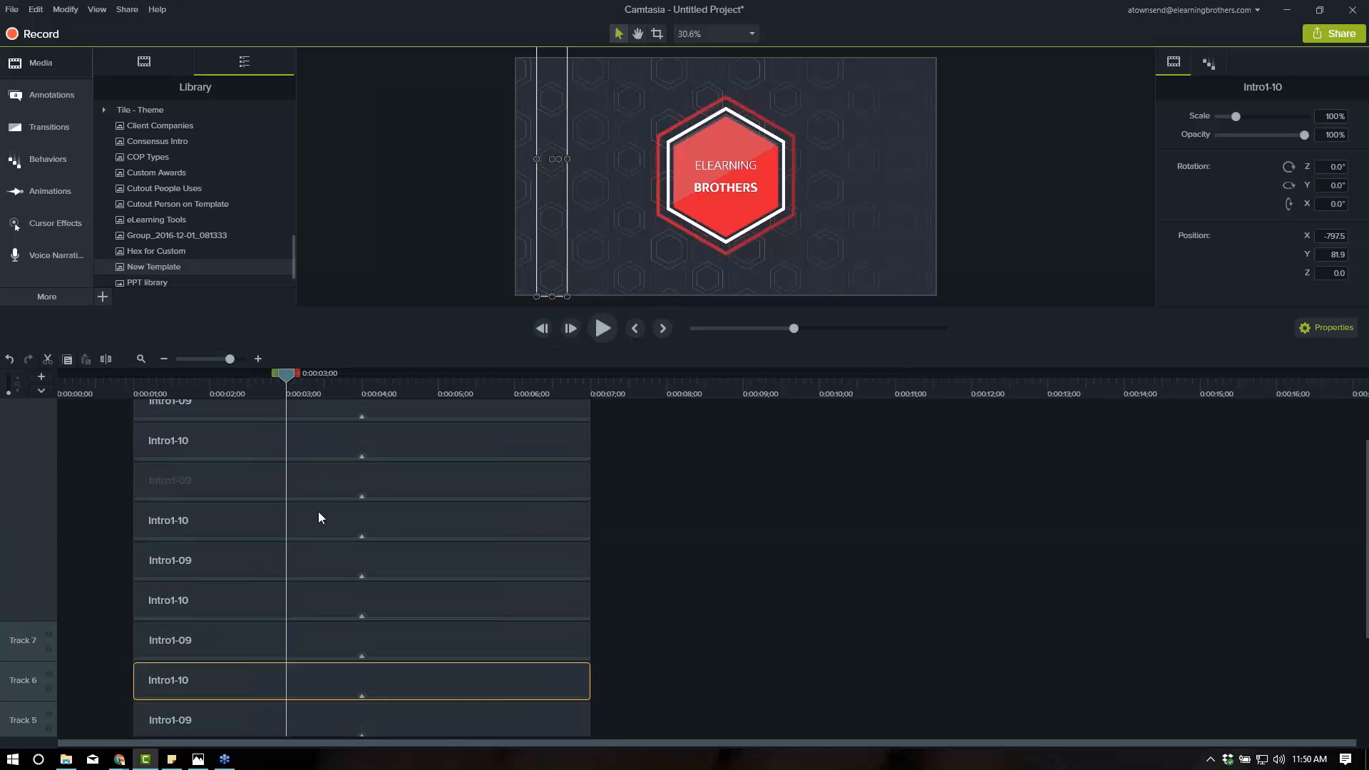
scroll(312, 527, "down", 2)
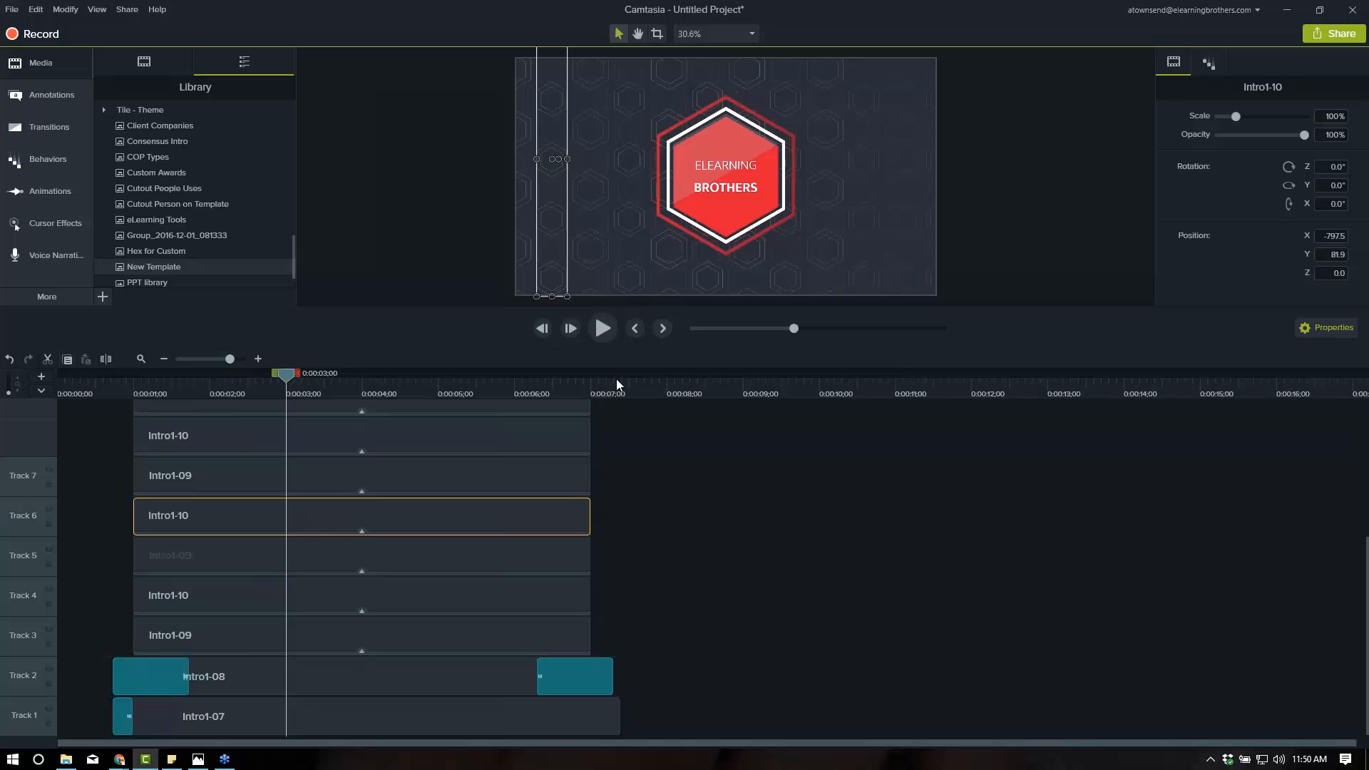
left_click(1211, 65)
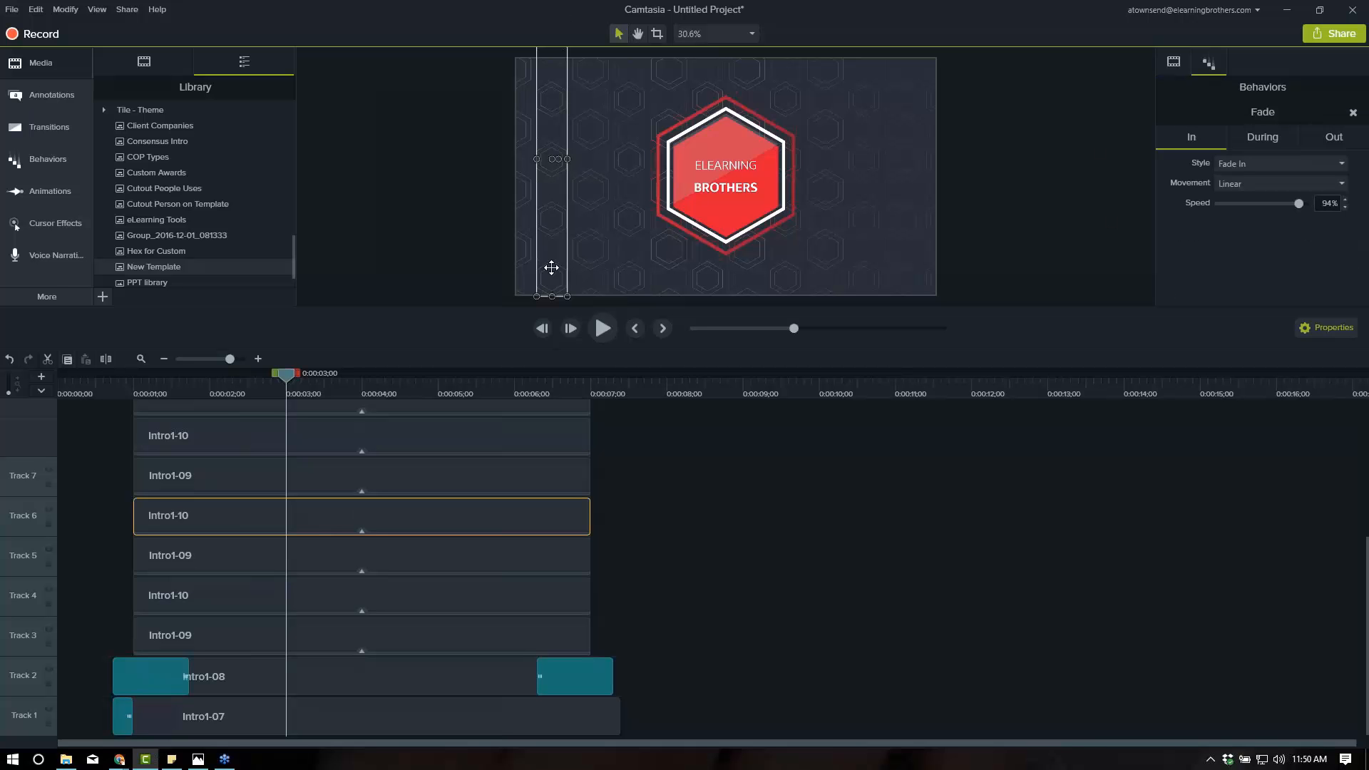
left_click(1268, 136)
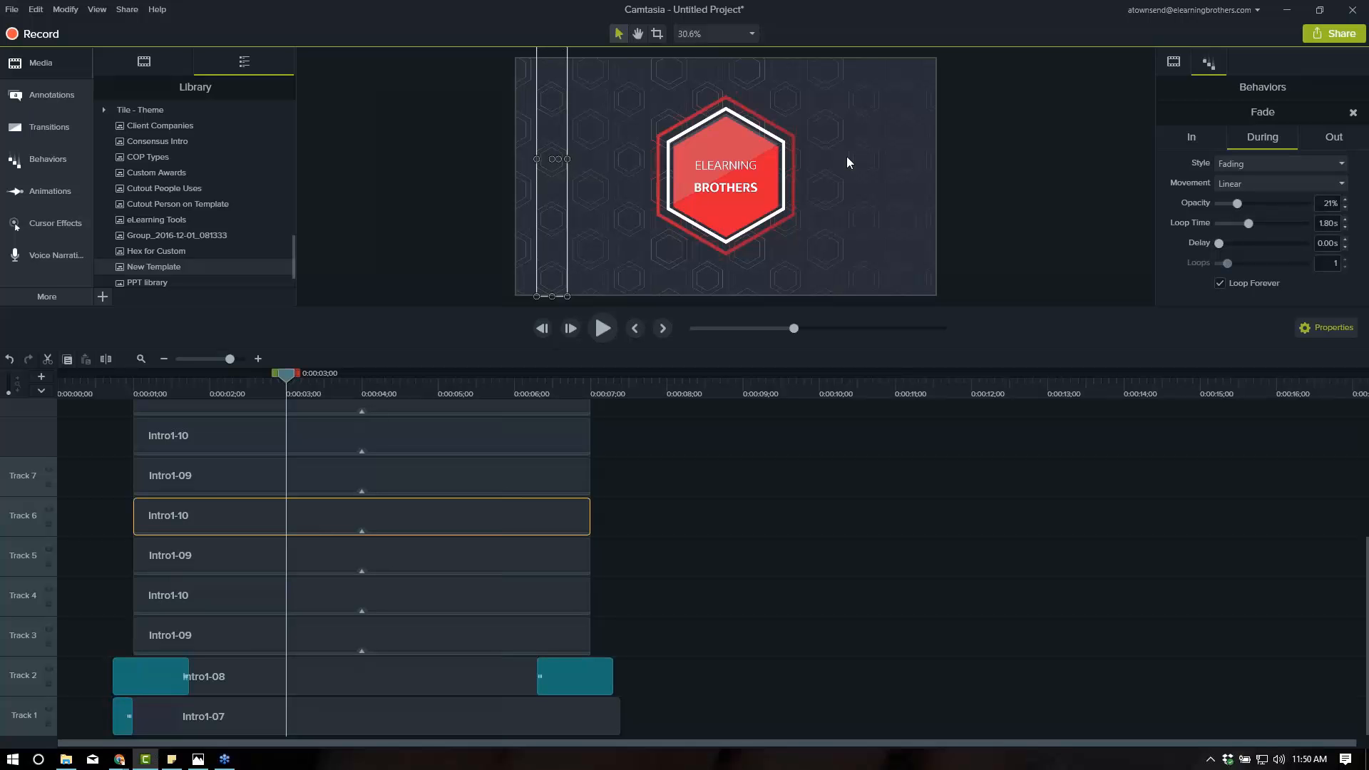
Check several other Intro1-09 and Intro1-10 strips, and examine the Track 4 strip's During settings for the Fade behavior.
left_click(328, 478)
left_click(339, 441)
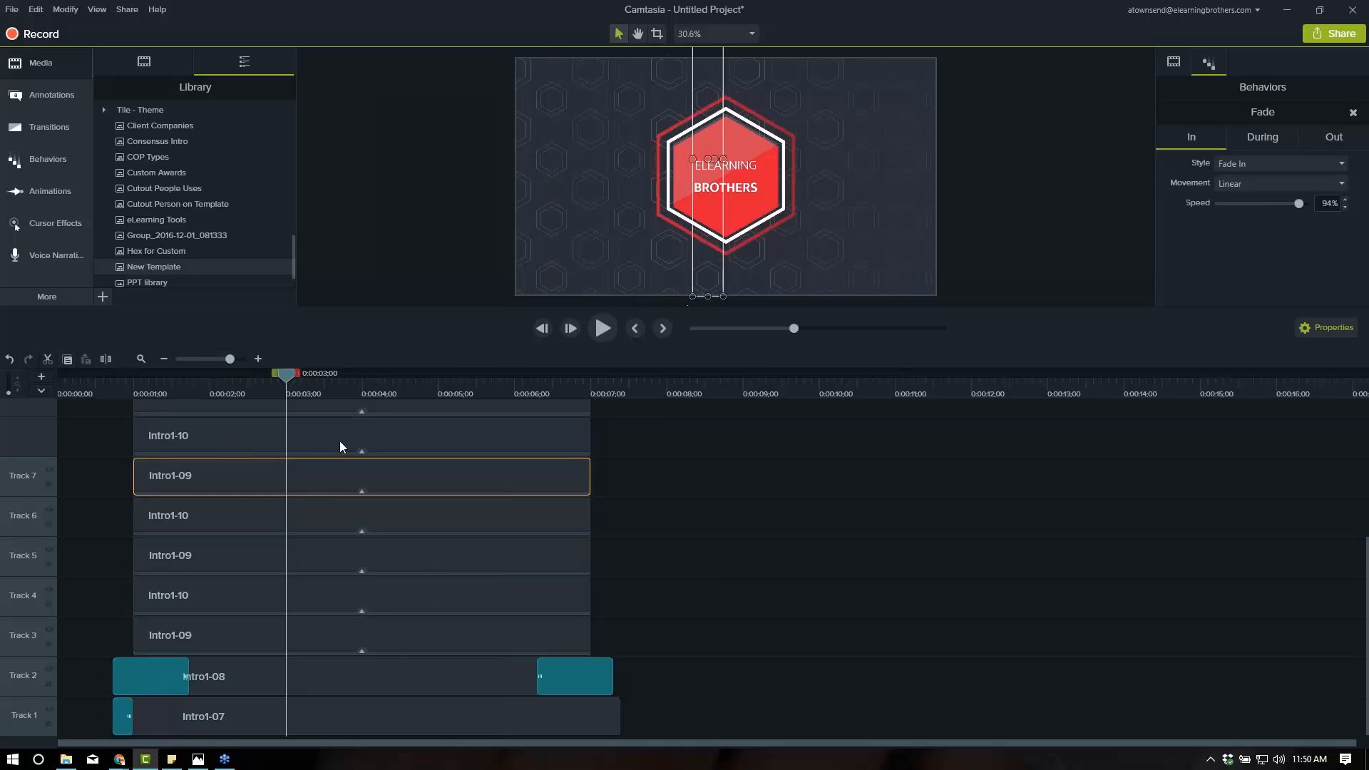
left_click(336, 564)
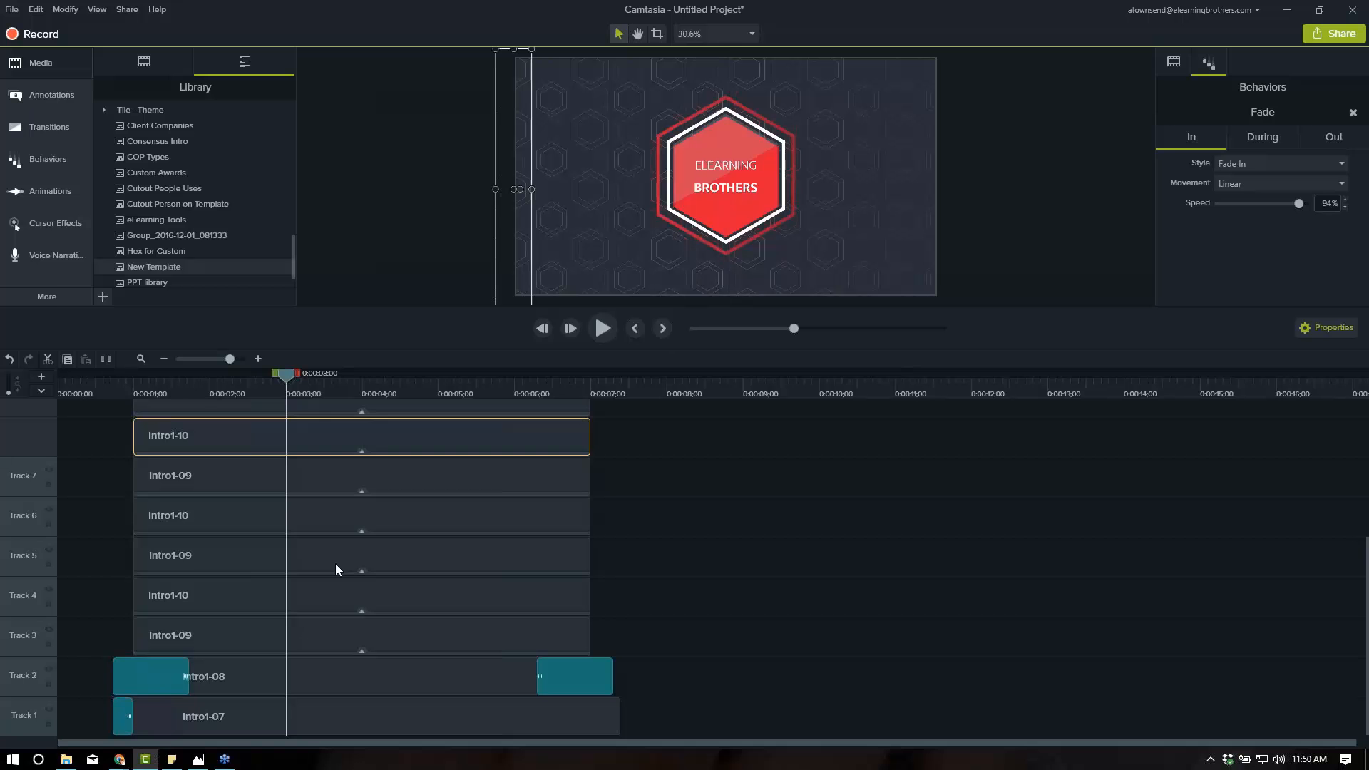
left_click(348, 594)
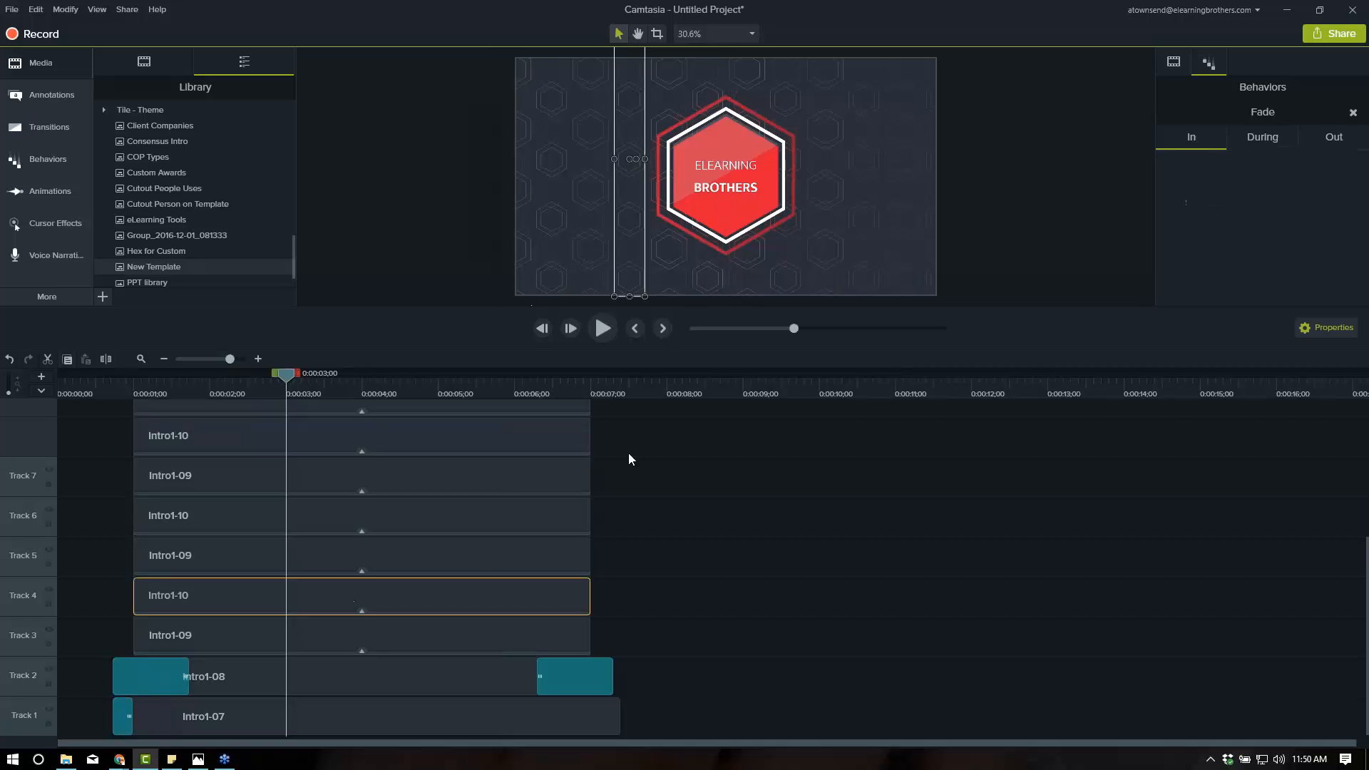
left_click(1275, 139)
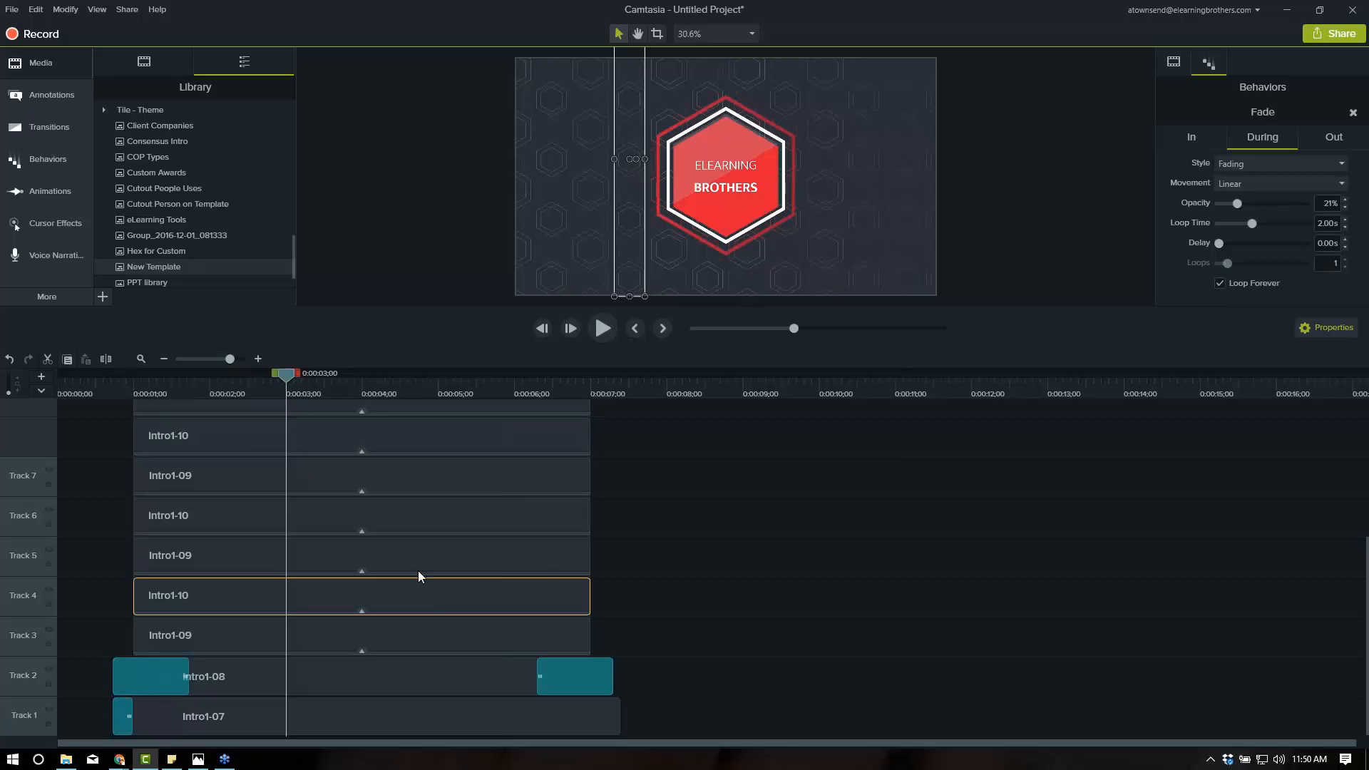
Examine the Fade behavior's During settings for the Track 5 Intro1-09 strip and the Intro1-10 strip just above Track 7.
left_click(425, 553)
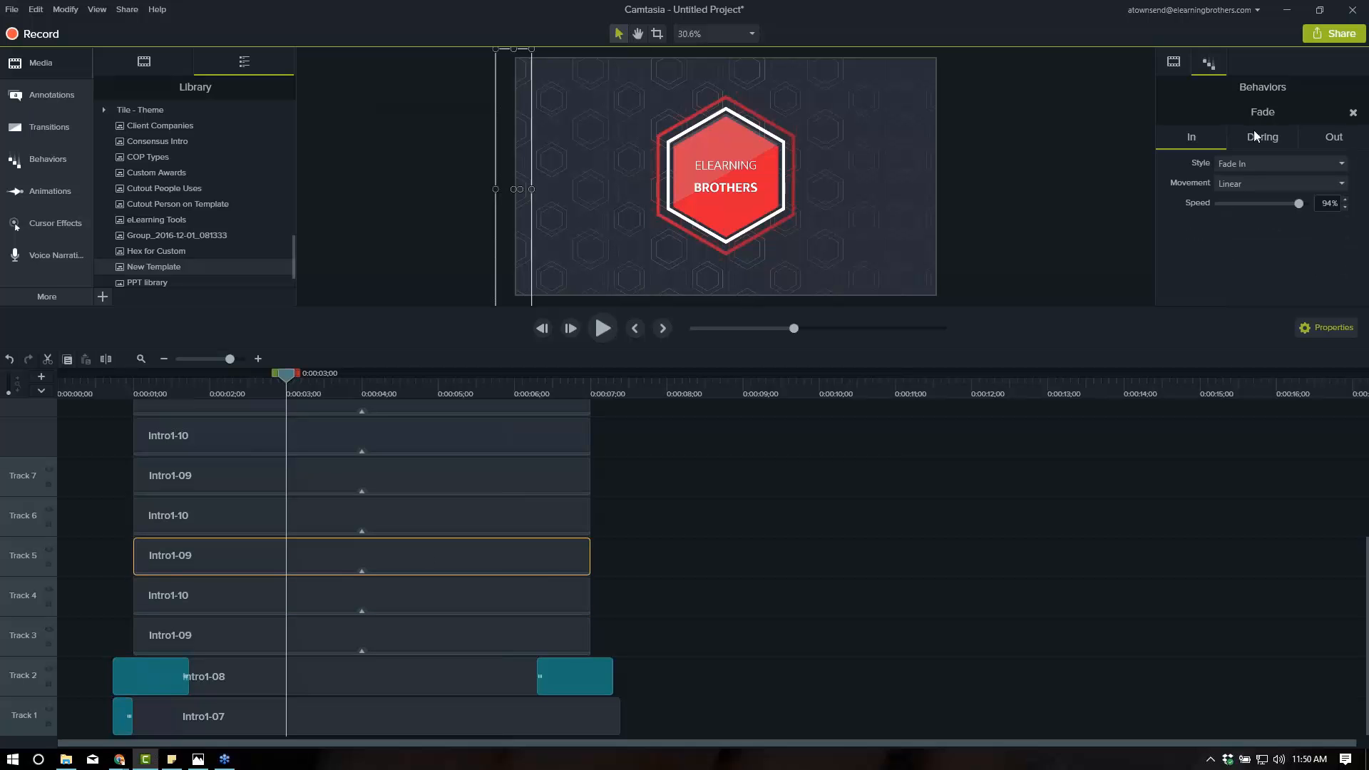
left_click(1263, 139)
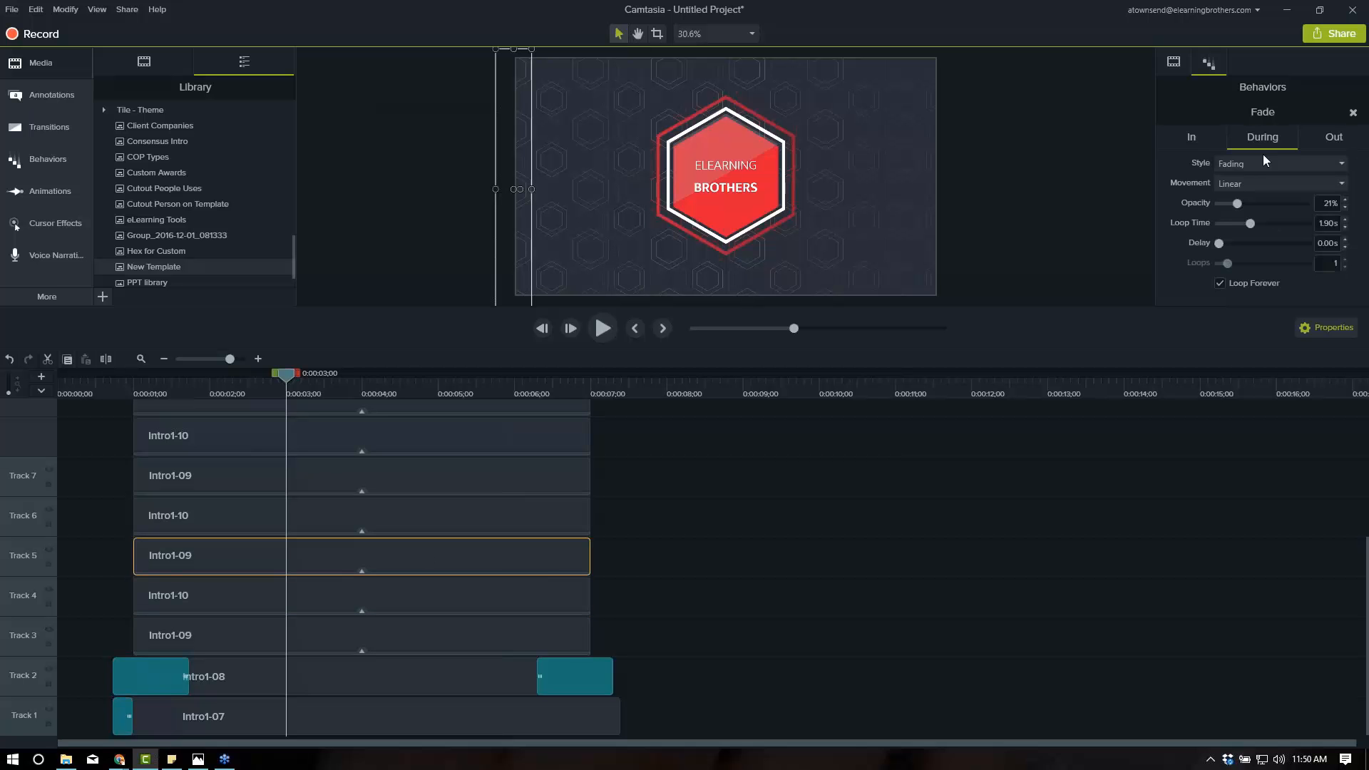
left_click(421, 449)
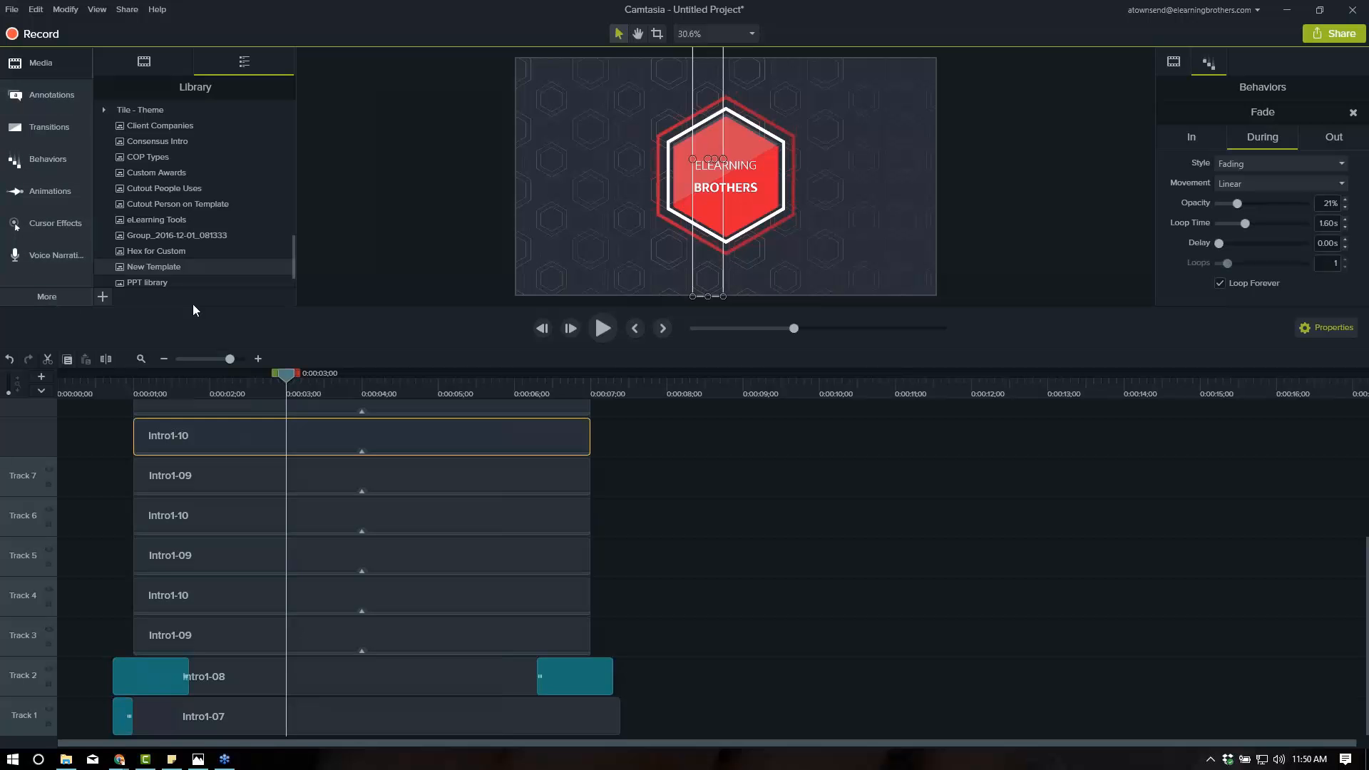
Enlarge the area above the timeline and show the available visual effects.
left_click_drag(192, 305, 178, 370)
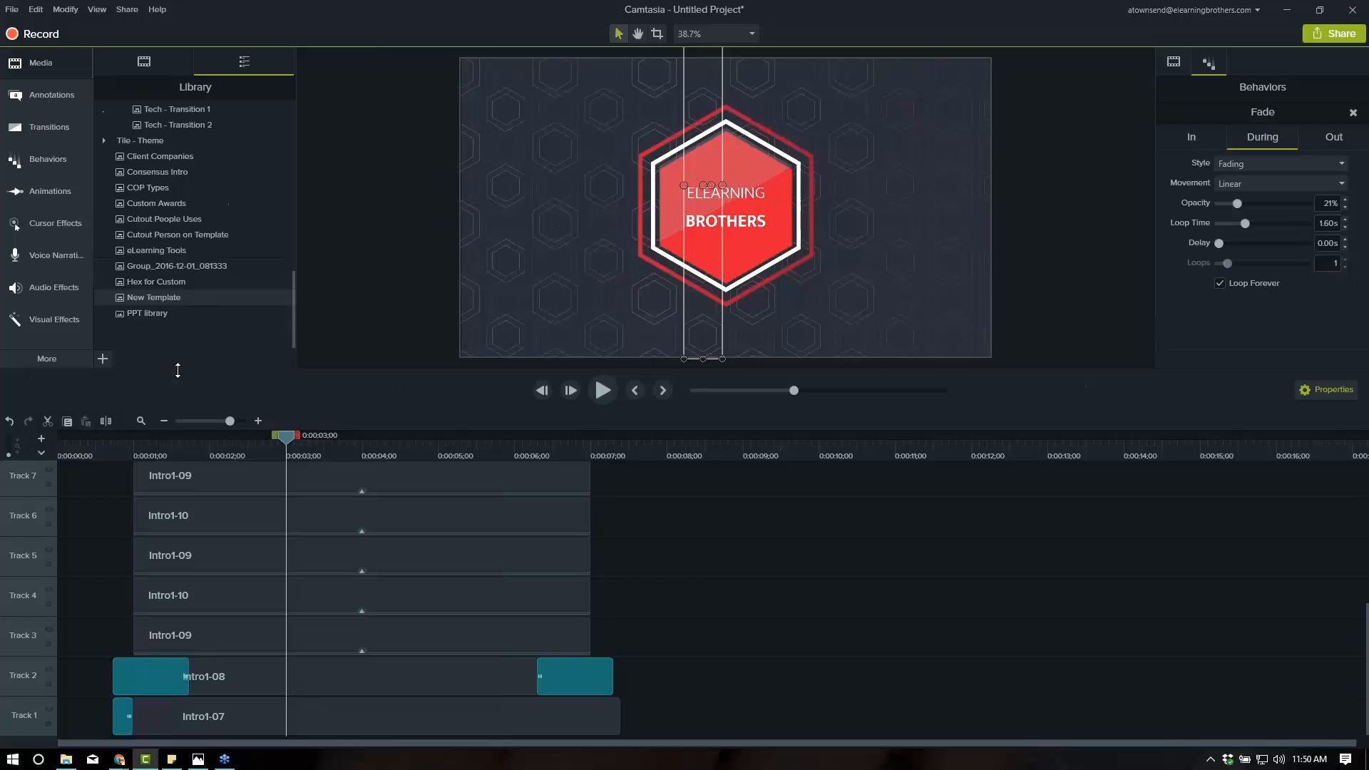
left_click(42, 321)
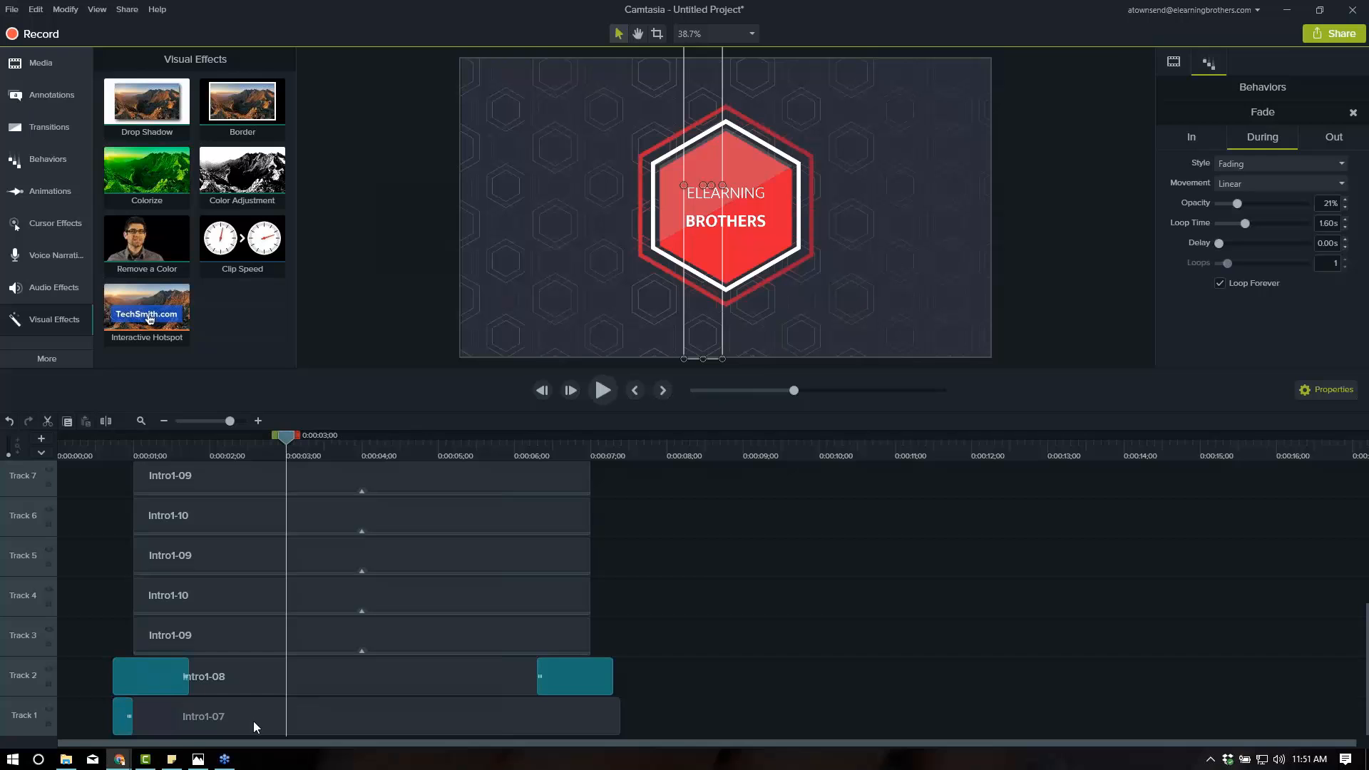
Switch to Photos to display the eLearning Brothers support contact image.
left_click(197, 759)
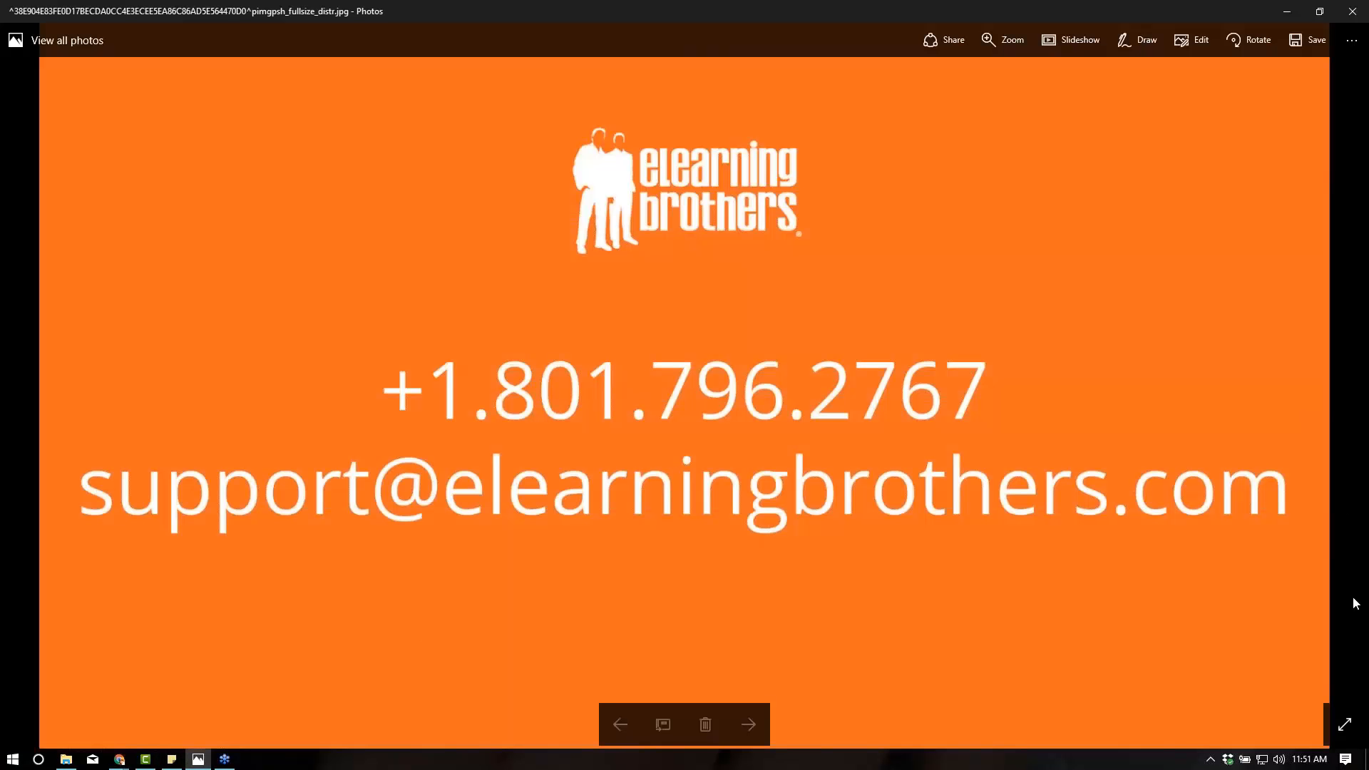